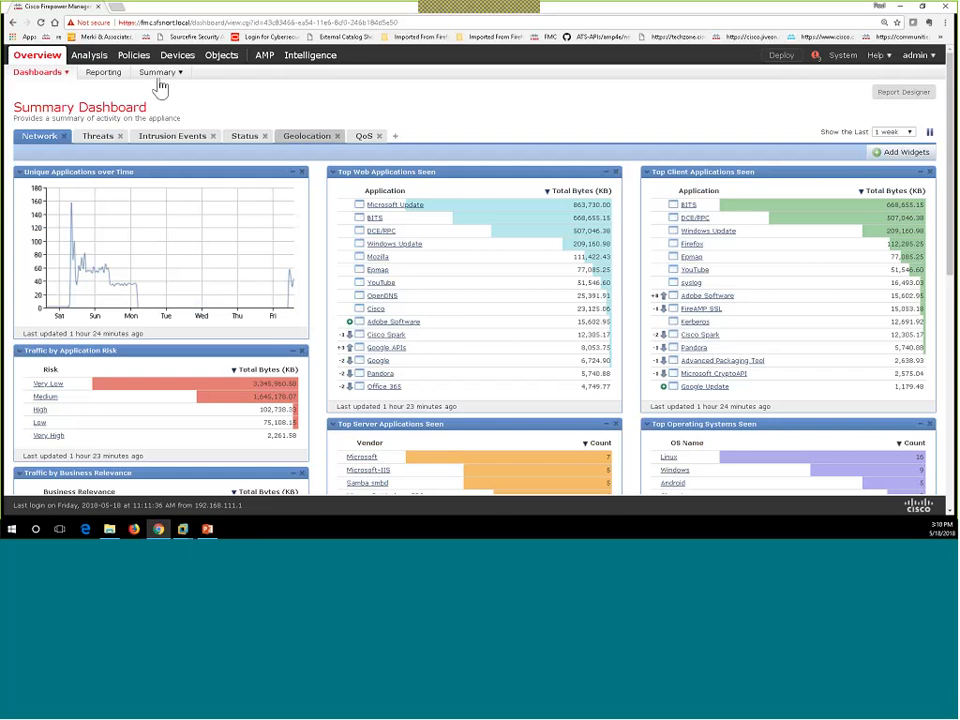
# Step: Open Policies > Network Discovery to see the rule covering CORP, DMZ, HOME_LAN, MGMT and TEST_NET
pyautogui.moveTo(135, 59)
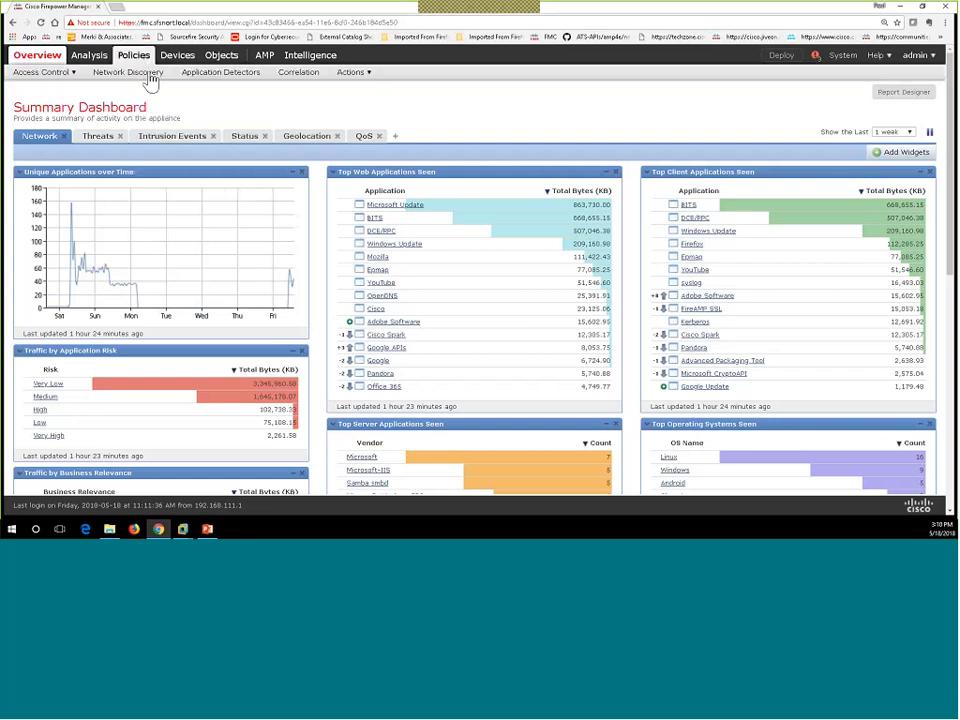
pyautogui.click(149, 78)
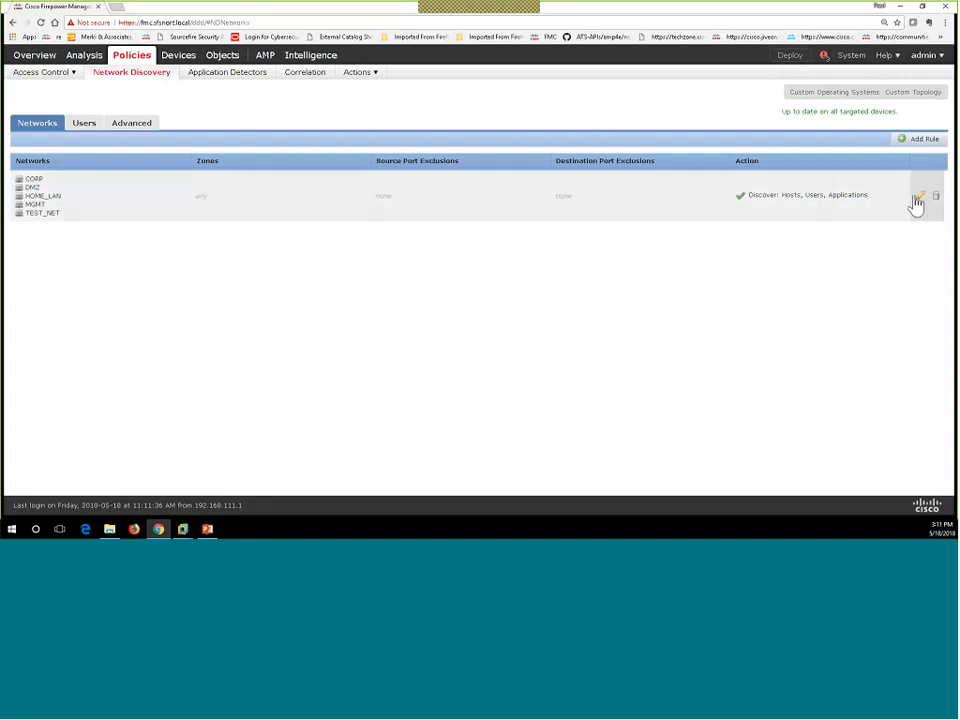
pyautogui.click(920, 199)
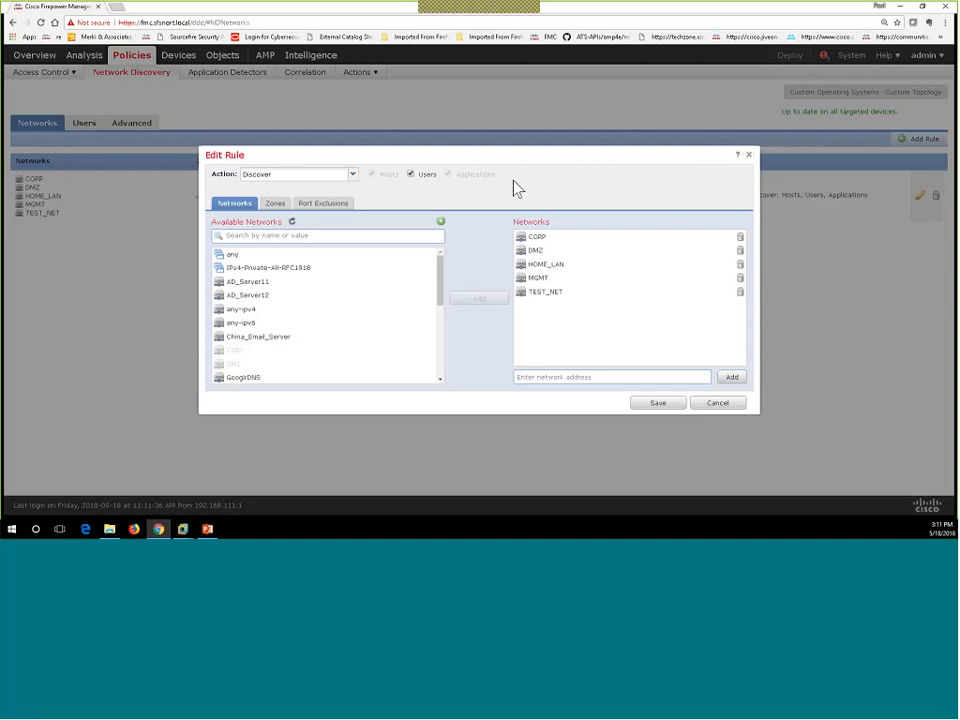
pyautogui.click(411, 174)
pyautogui.click(372, 176)
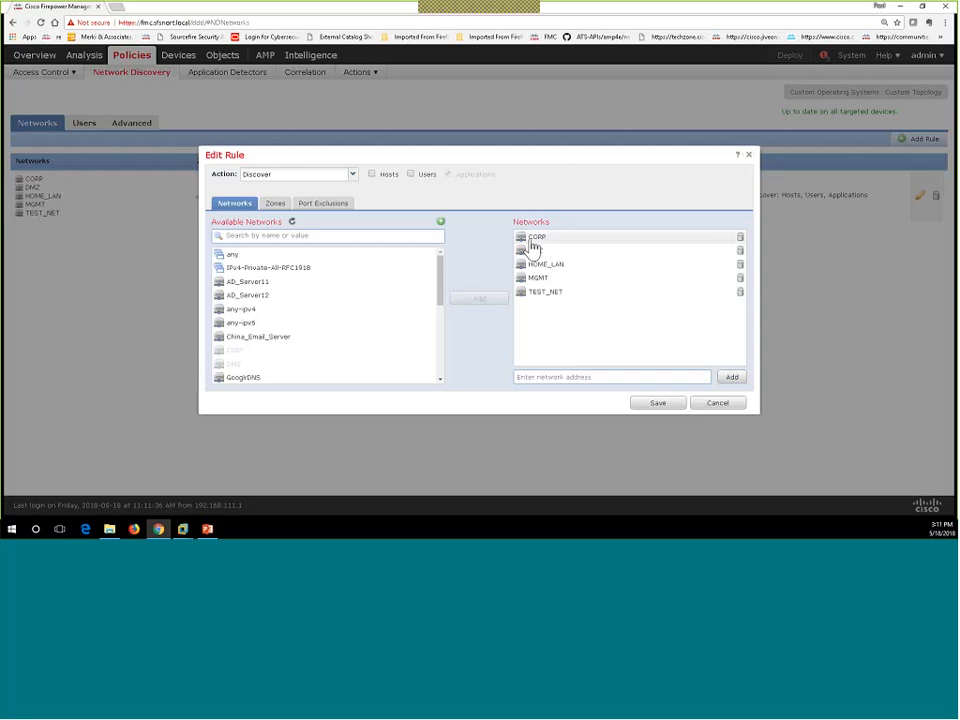
pyautogui.click(441, 225)
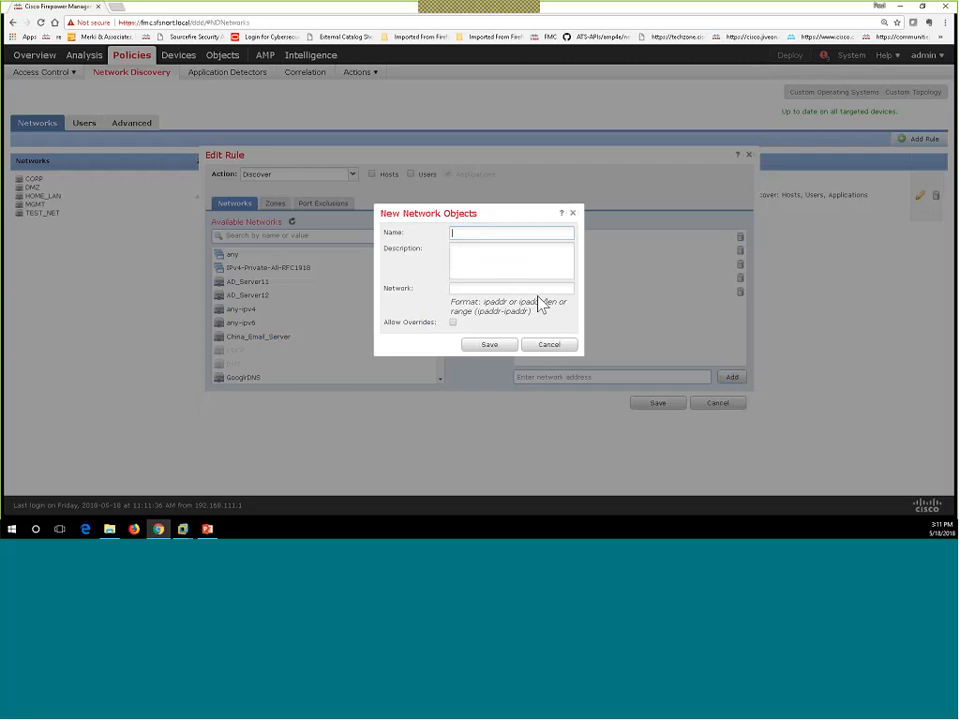
pyautogui.click(548, 345)
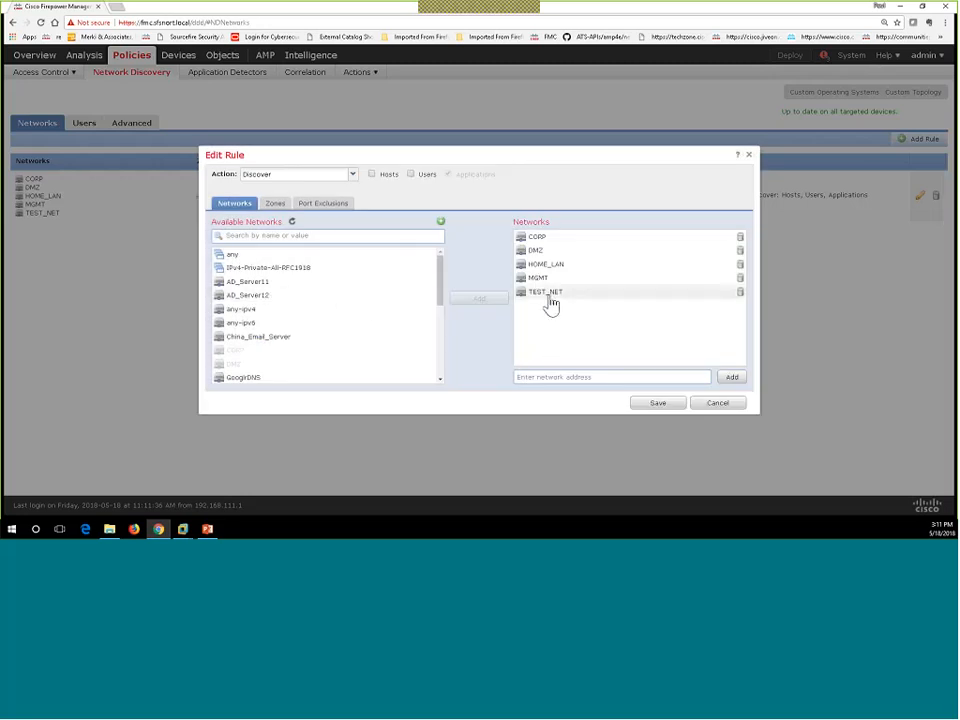
pyautogui.moveTo(551, 306)
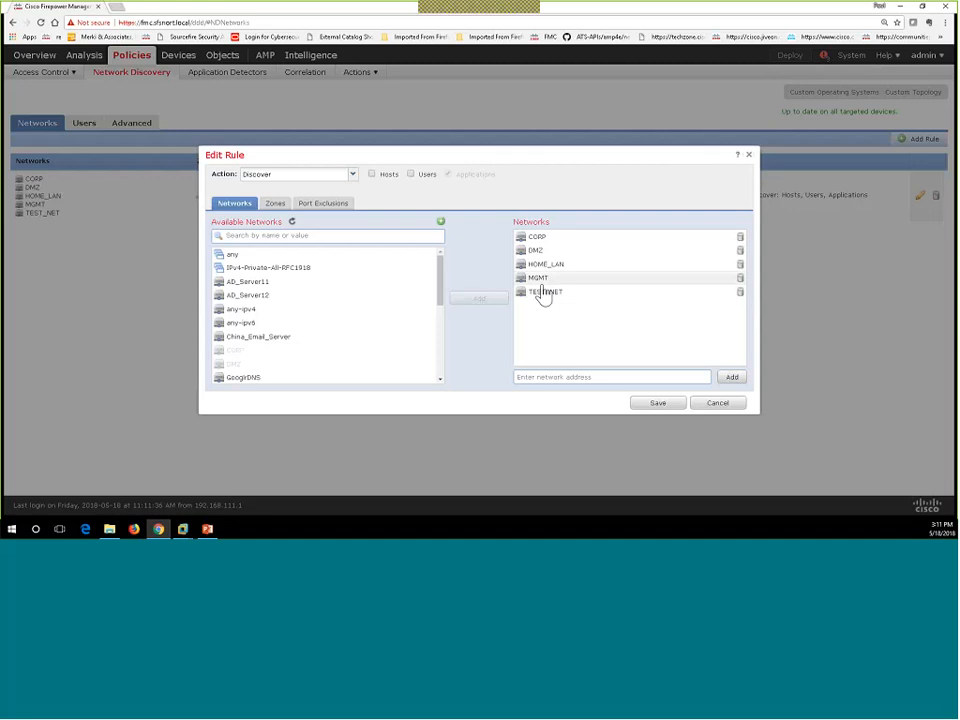
pyautogui.moveTo(538, 246)
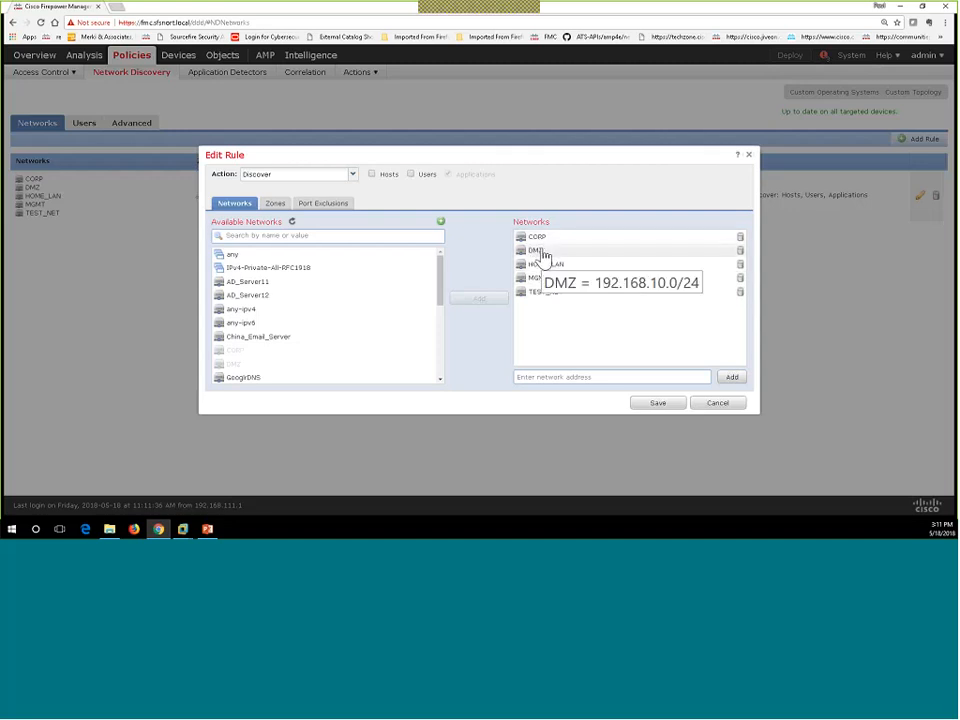
pyautogui.moveTo(549, 273)
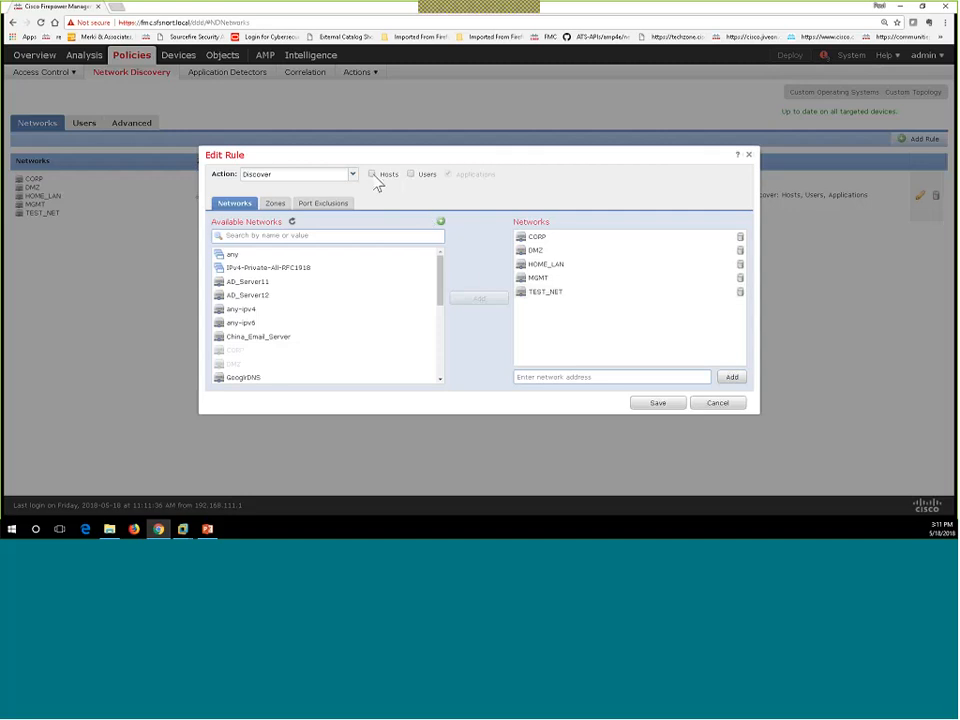
pyautogui.click(717, 404)
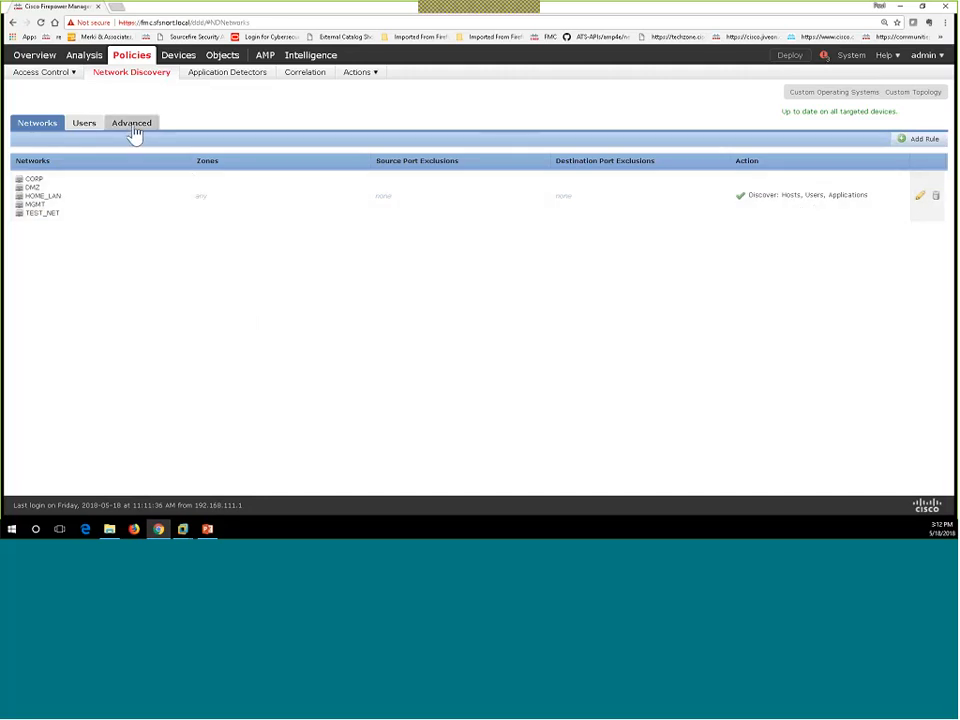
# Step: Switch to the Advanced network discovery settings and close General Settings unchanged
pyautogui.click(133, 127)
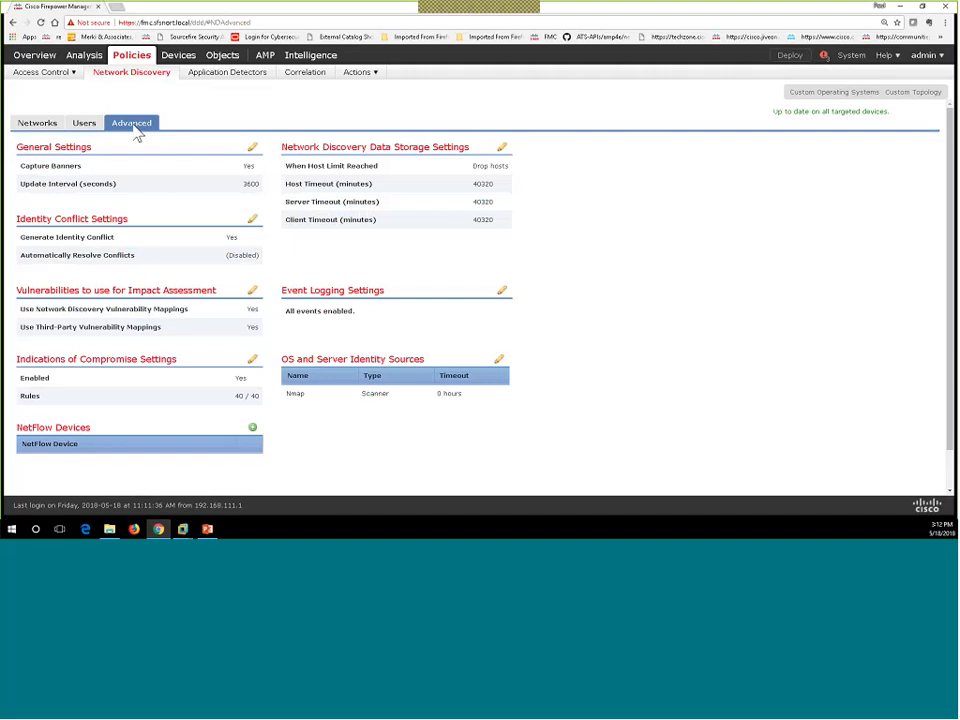
pyautogui.click(253, 148)
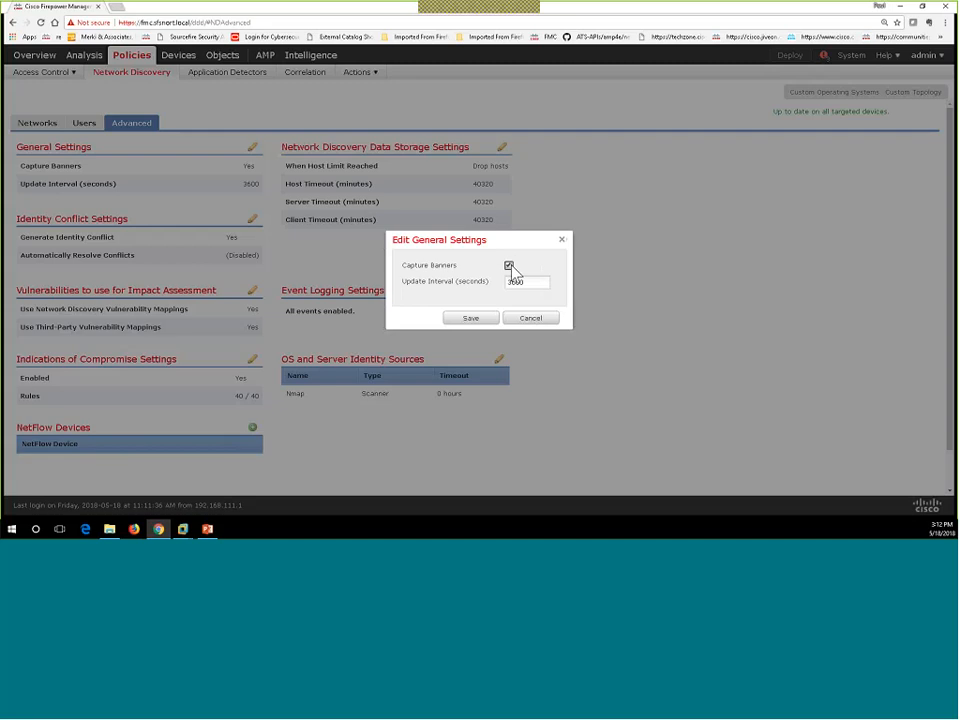
pyautogui.click(538, 324)
# Step: Review Identity Conflict Settings, keep automatic conflict resolution disabled, and cancel
pyautogui.click(254, 223)
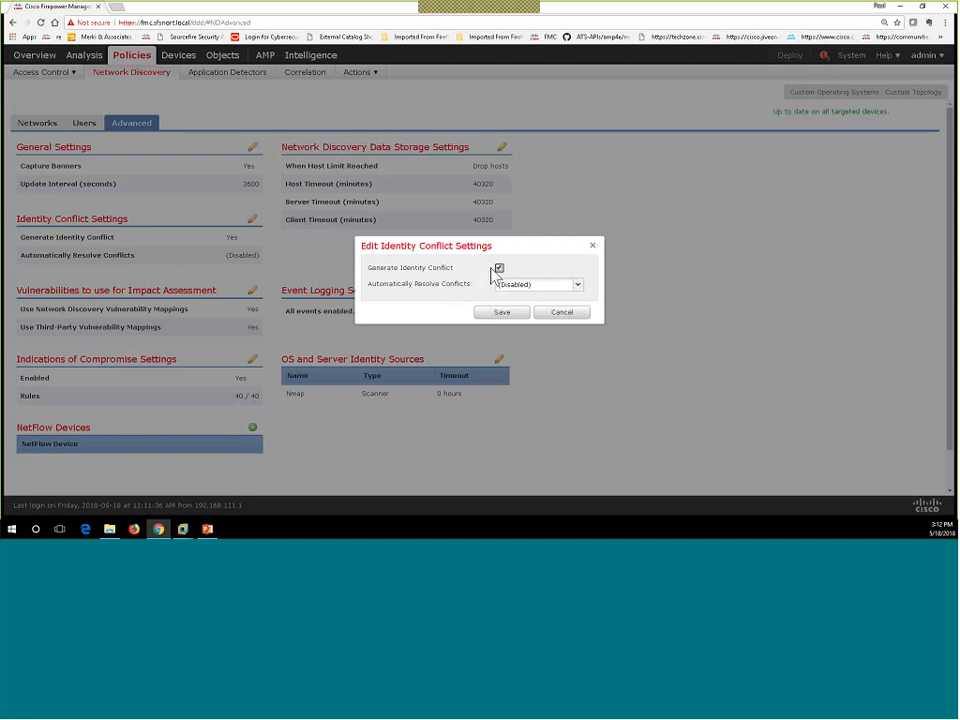
pyautogui.click(577, 287)
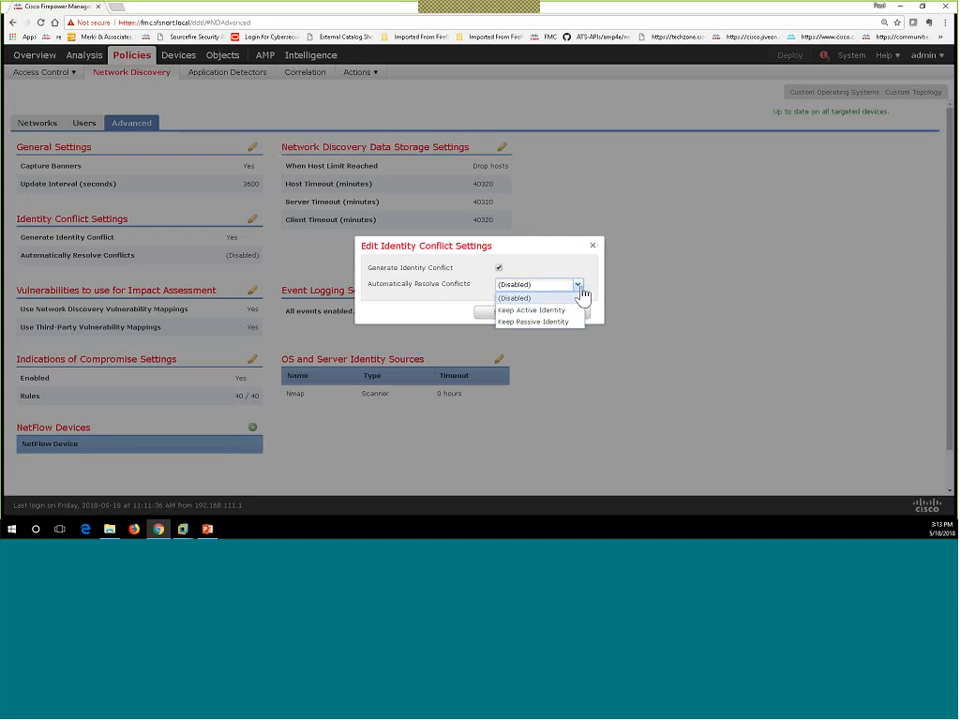
pyautogui.click(525, 297)
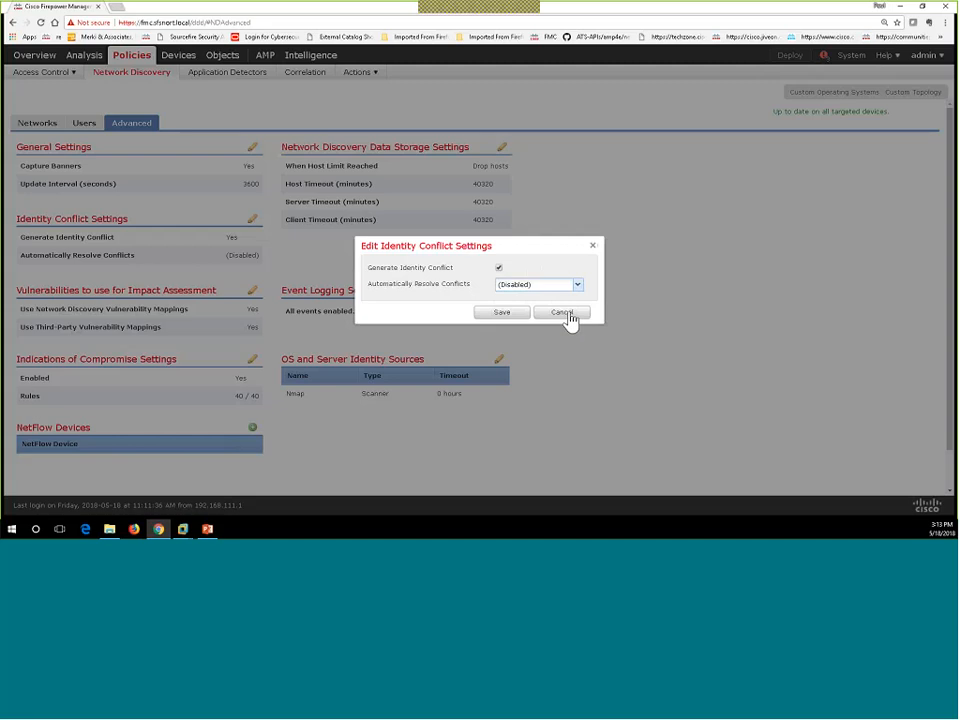
pyautogui.click(563, 313)
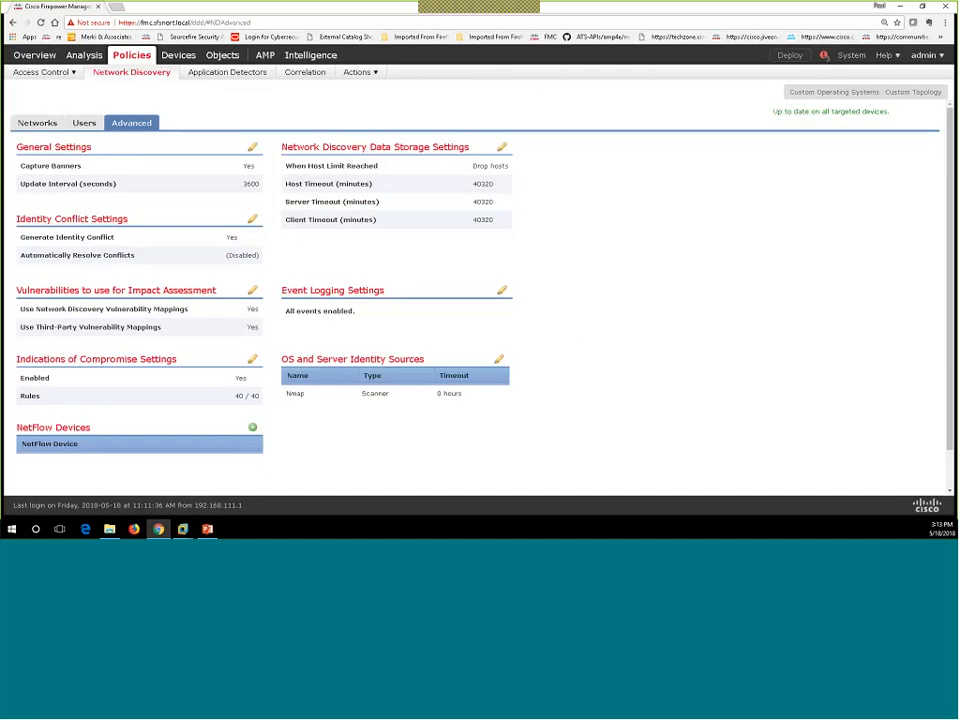
pyautogui.click(503, 151)
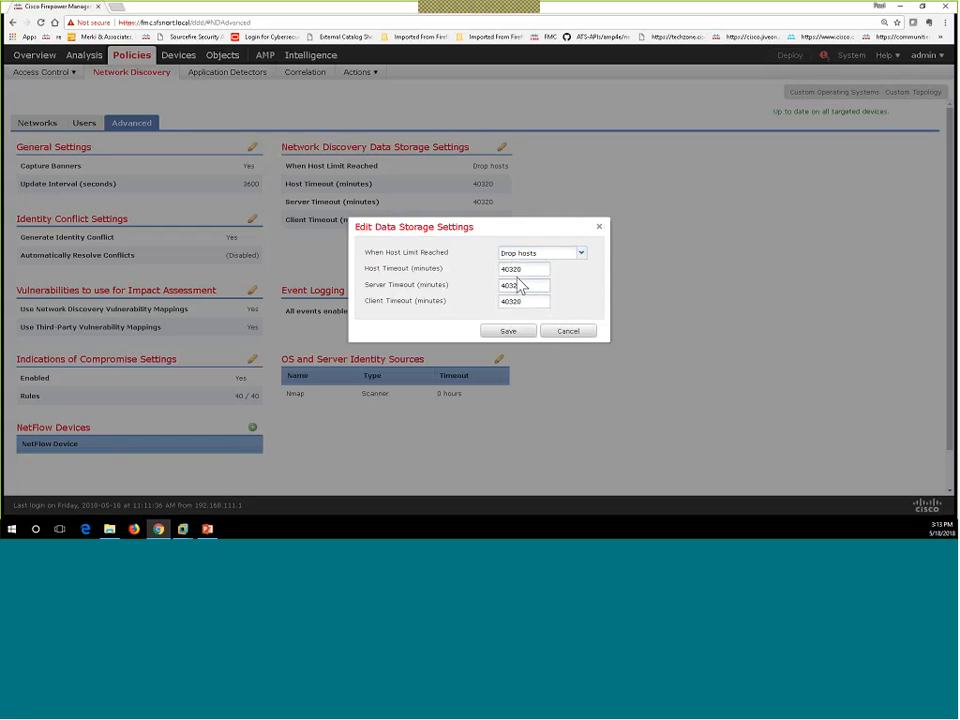
pyautogui.click(520, 283)
pyautogui.doubleClick(524, 269)
pyautogui.click(560, 334)
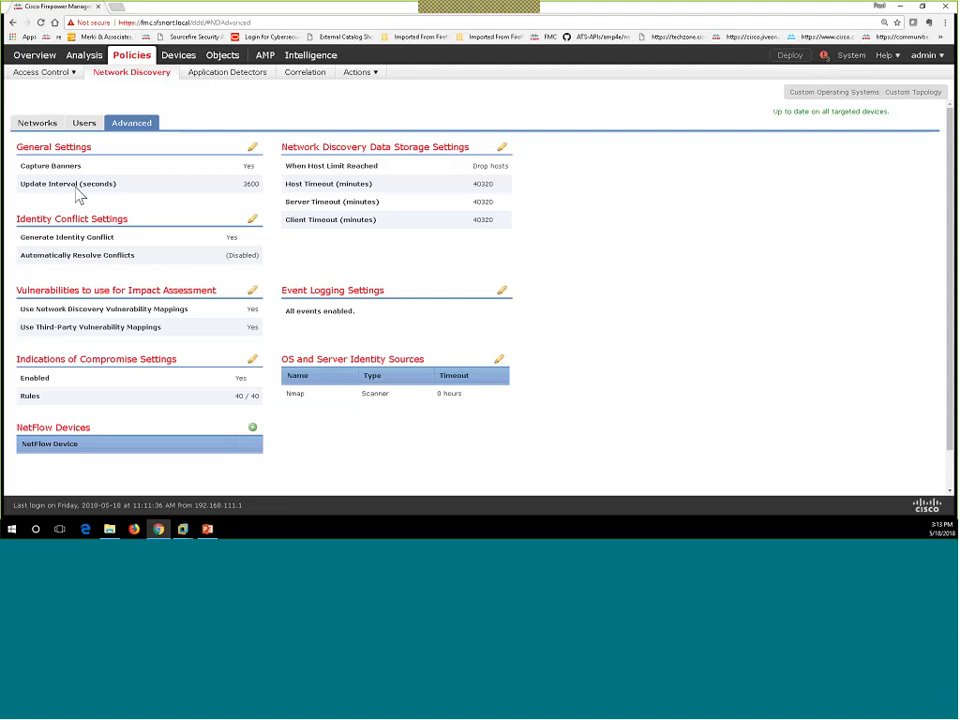
# Step: Open Analysis > Hosts > Network Map and expand 192 and 192.168.10 to list its 11 hosts
pyautogui.moveTo(86, 62)
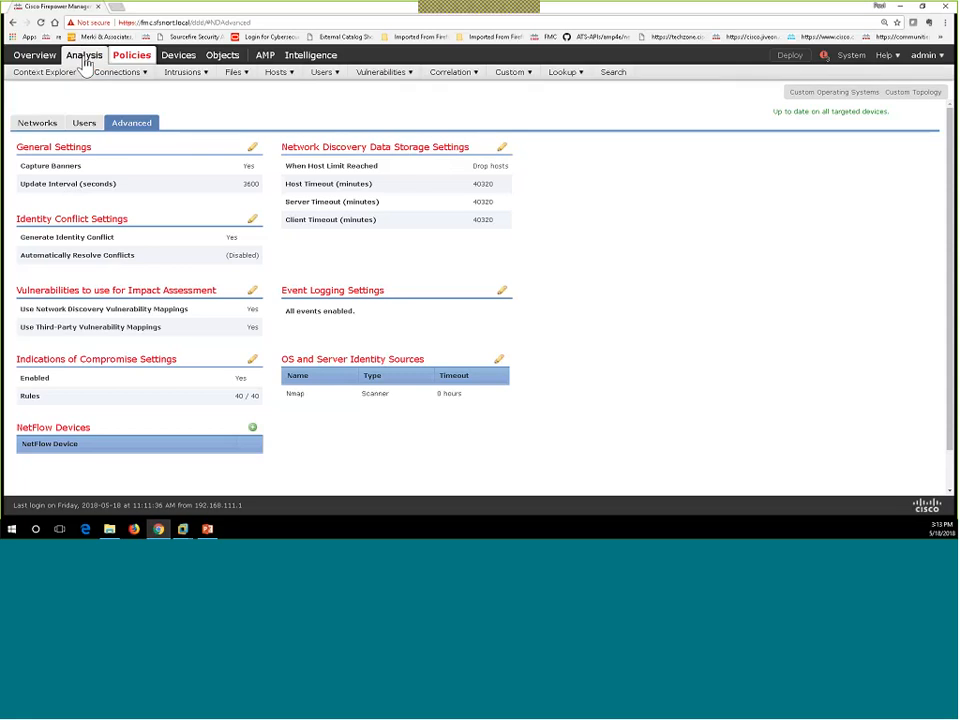
pyautogui.moveTo(106, 84)
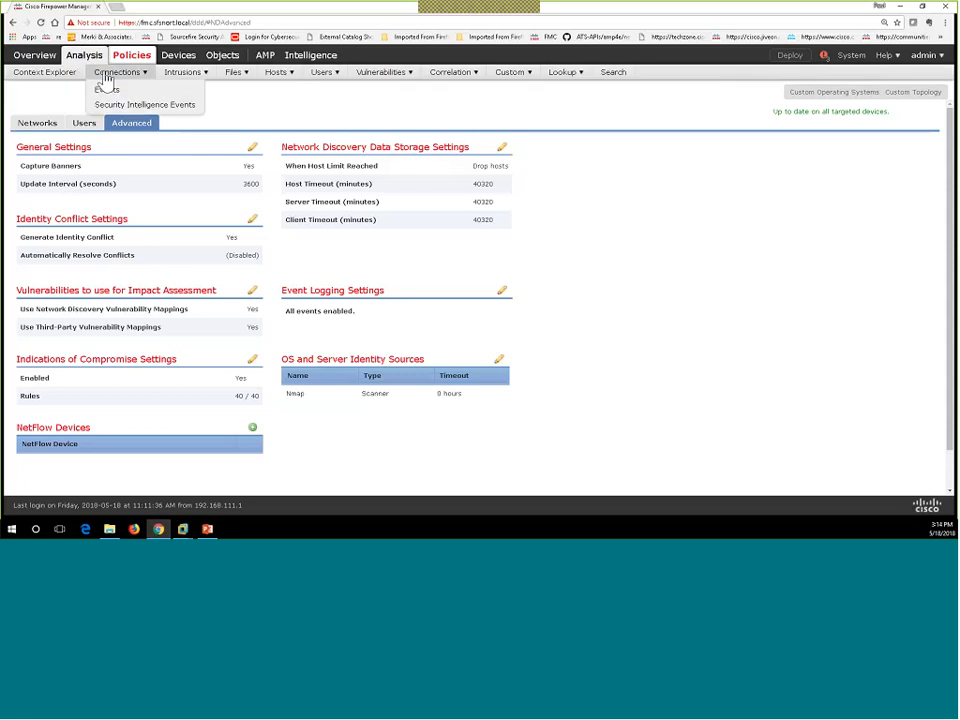
pyautogui.moveTo(205, 82)
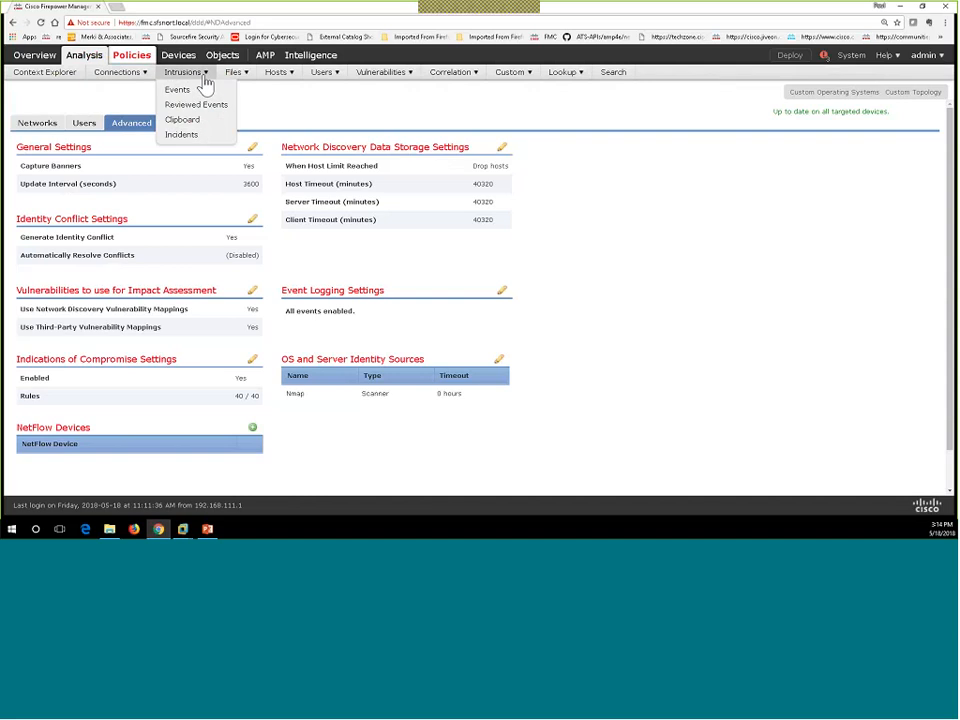
pyautogui.moveTo(274, 80)
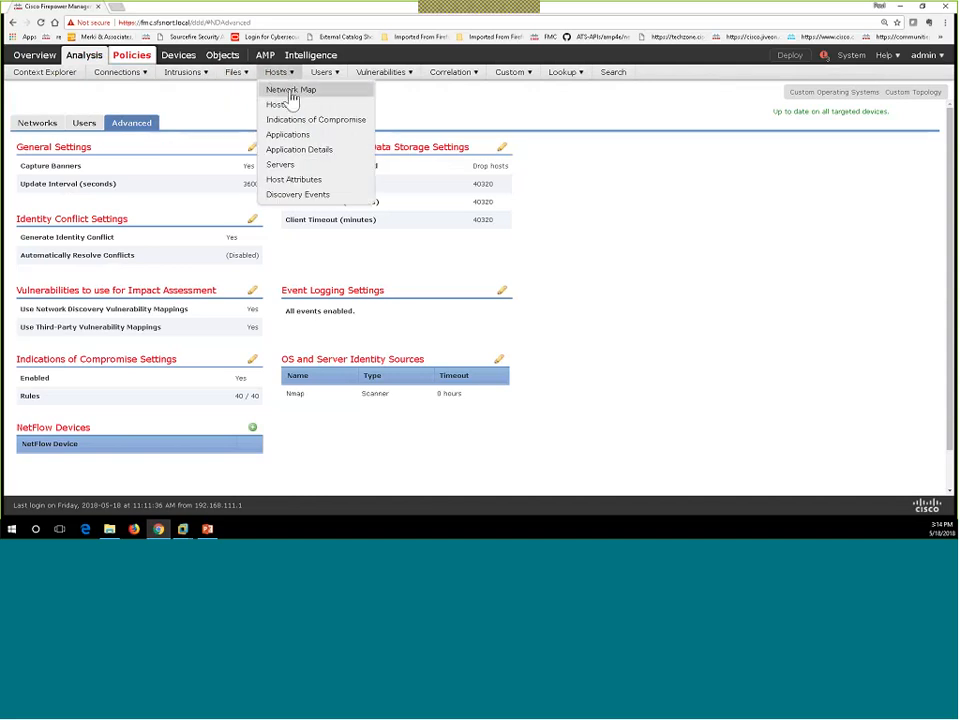
pyautogui.click(292, 97)
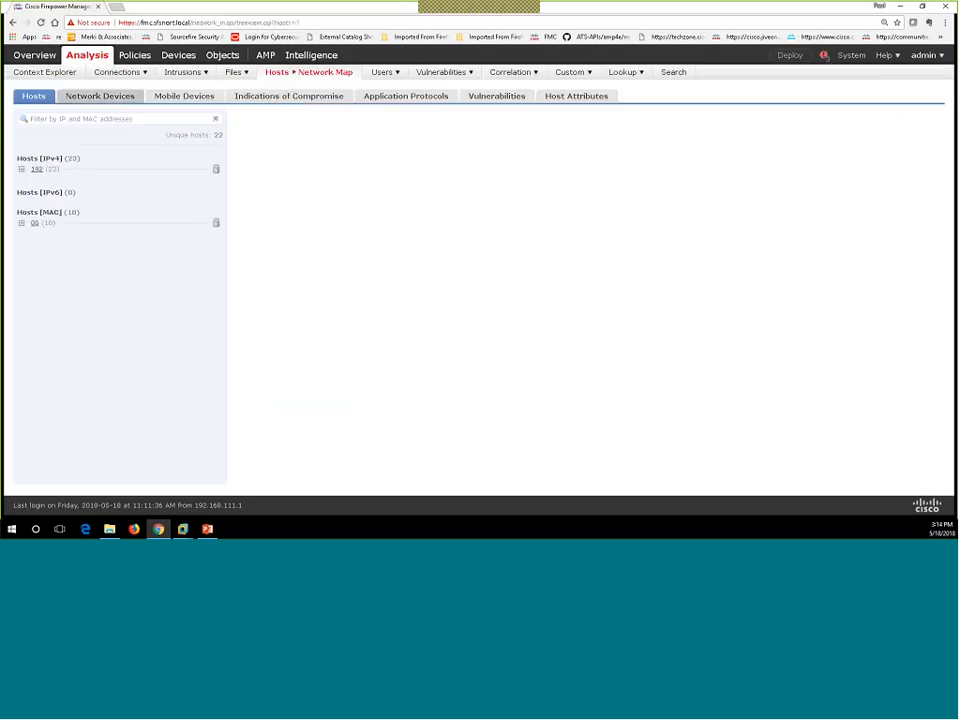
pyautogui.click(28, 171)
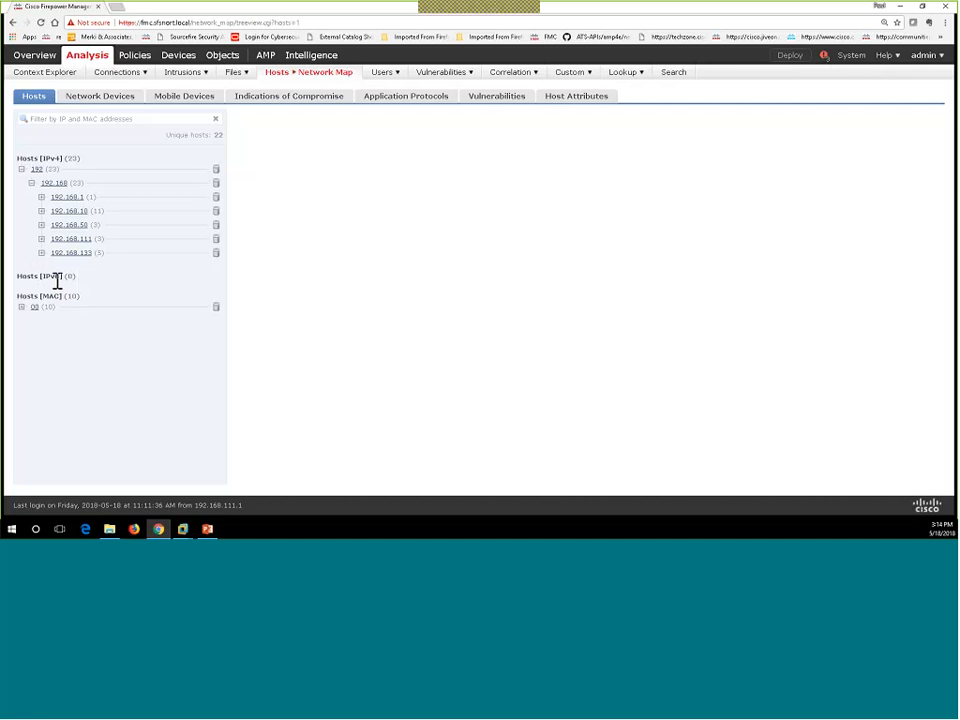
pyautogui.click(41, 211)
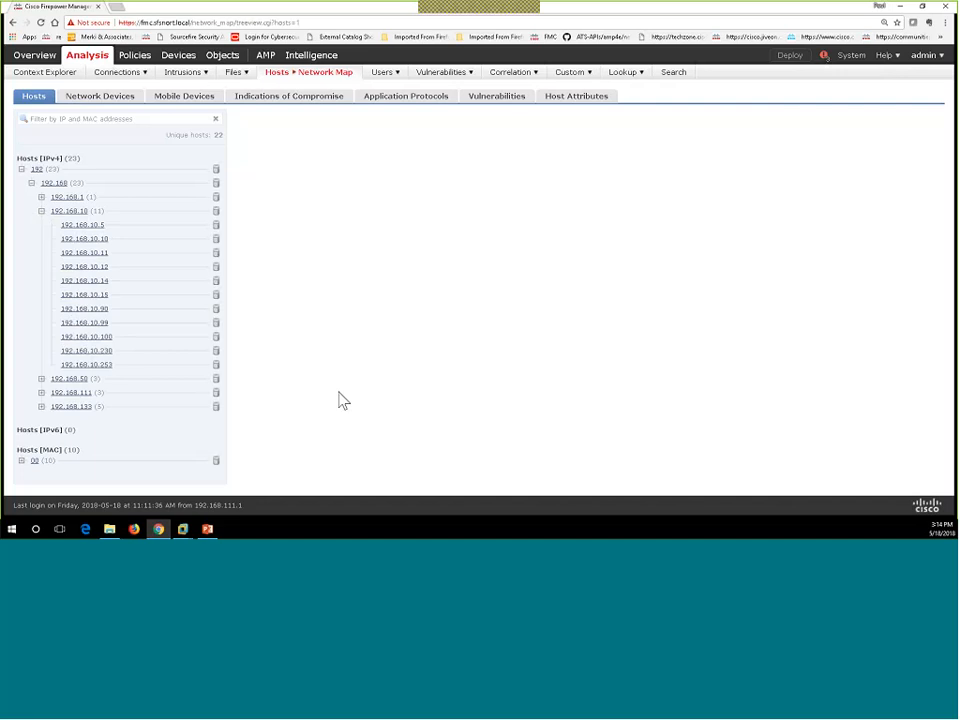
# Step: Open host 192.168.10.10's profile and highlight its host type, current user, Nmap source and Windows version 7
pyautogui.click(86, 238)
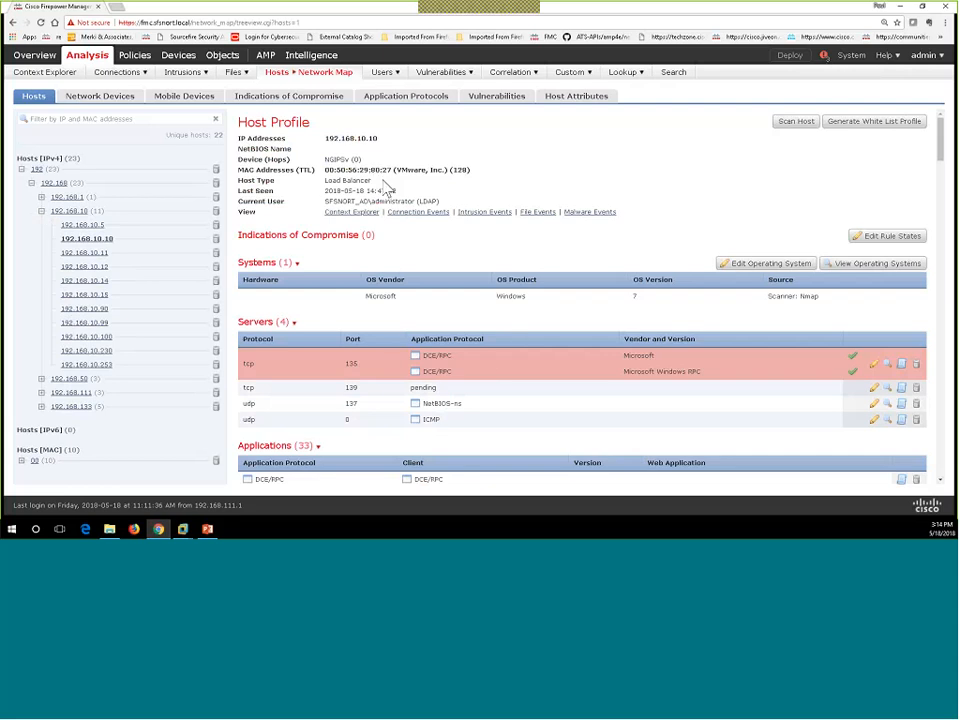
pyautogui.moveTo(371, 181); pyautogui.dragTo(326, 185)
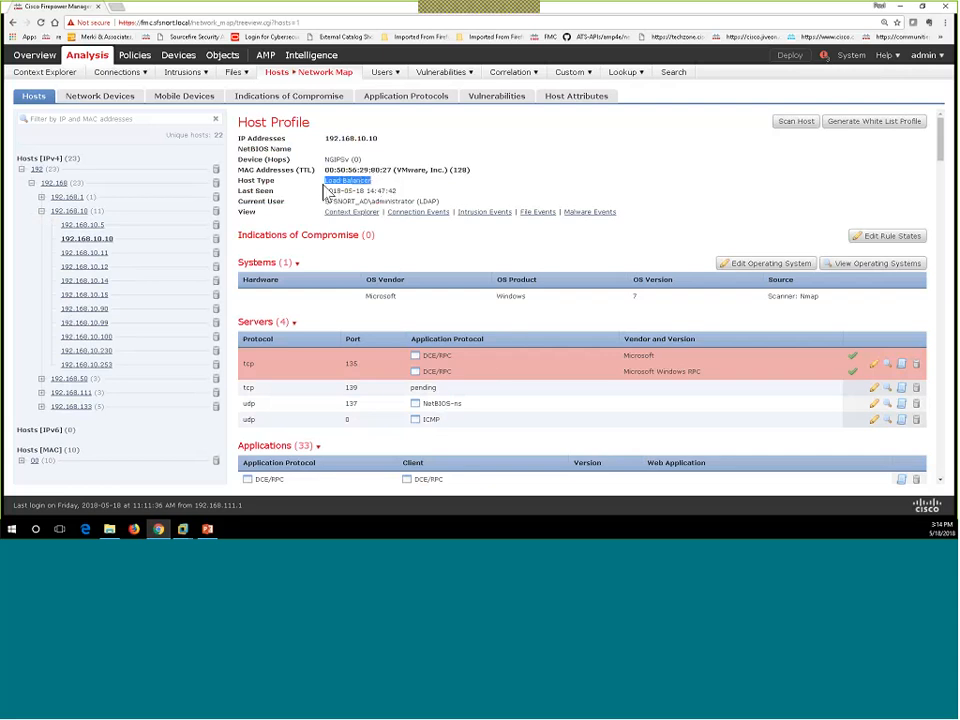
pyautogui.click(396, 200)
pyautogui.doubleClick(396, 200)
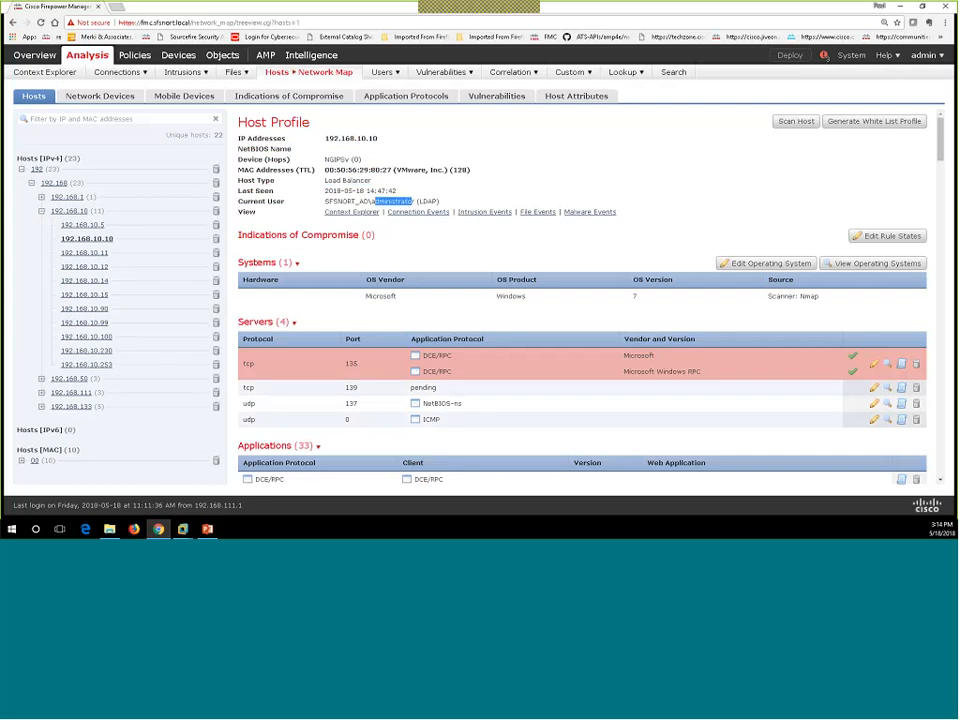
pyautogui.scroll(-1, 724, 293)
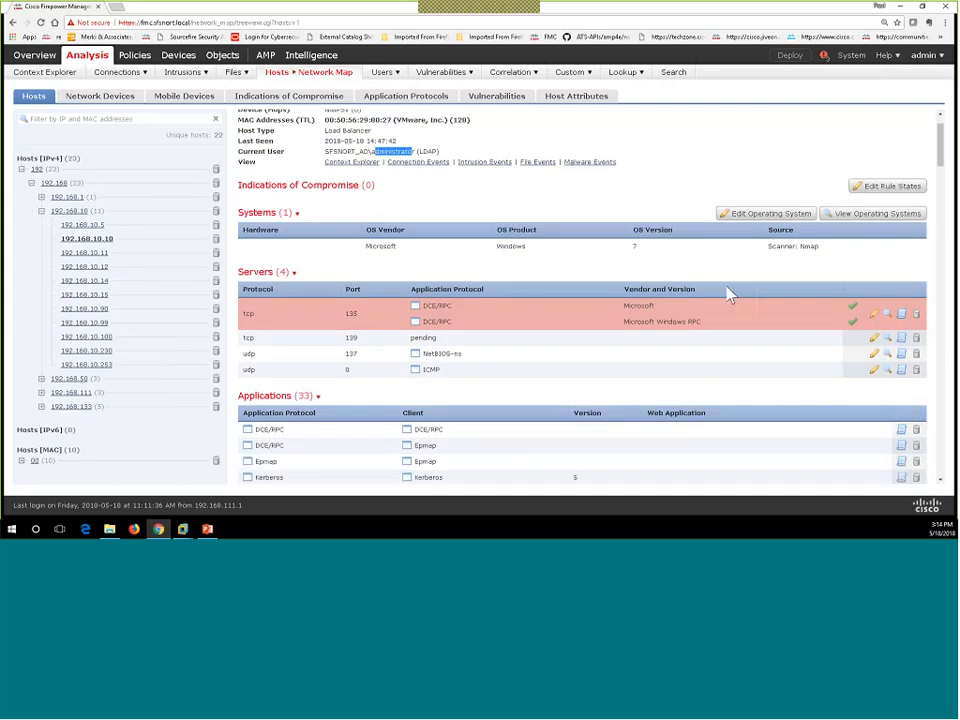
pyautogui.doubleClick(816, 246)
pyautogui.click(674, 257)
pyautogui.moveTo(674, 257); pyautogui.dragTo(613, 260)
# Step: Inspect the TCP 135 server's identity sources, noting Nmap's Microsoft Windows RPC, then close the detail window
pyautogui.click(887, 318)
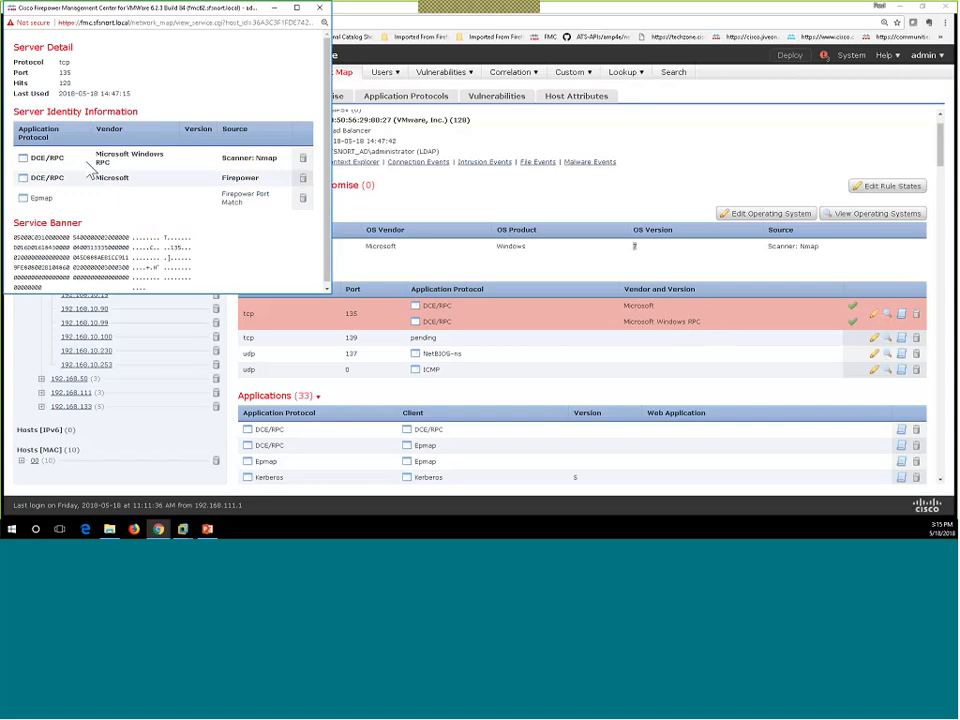
pyautogui.moveTo(133, 183); pyautogui.dragTo(104, 177)
pyautogui.click(118, 177)
pyautogui.tripleClick(97, 164)
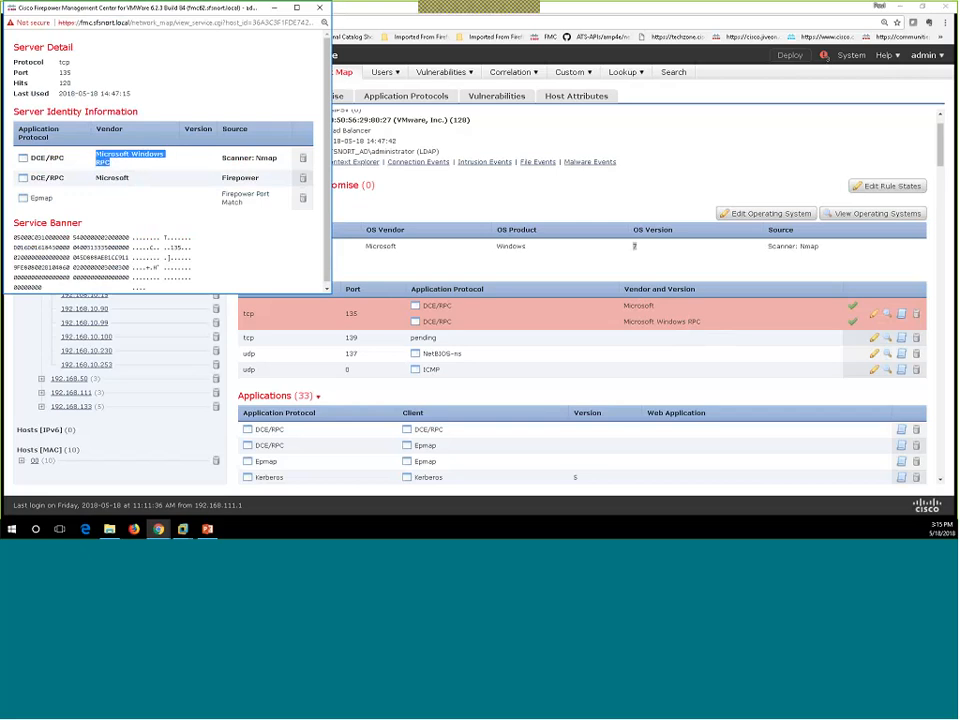
pyautogui.click(320, 9)
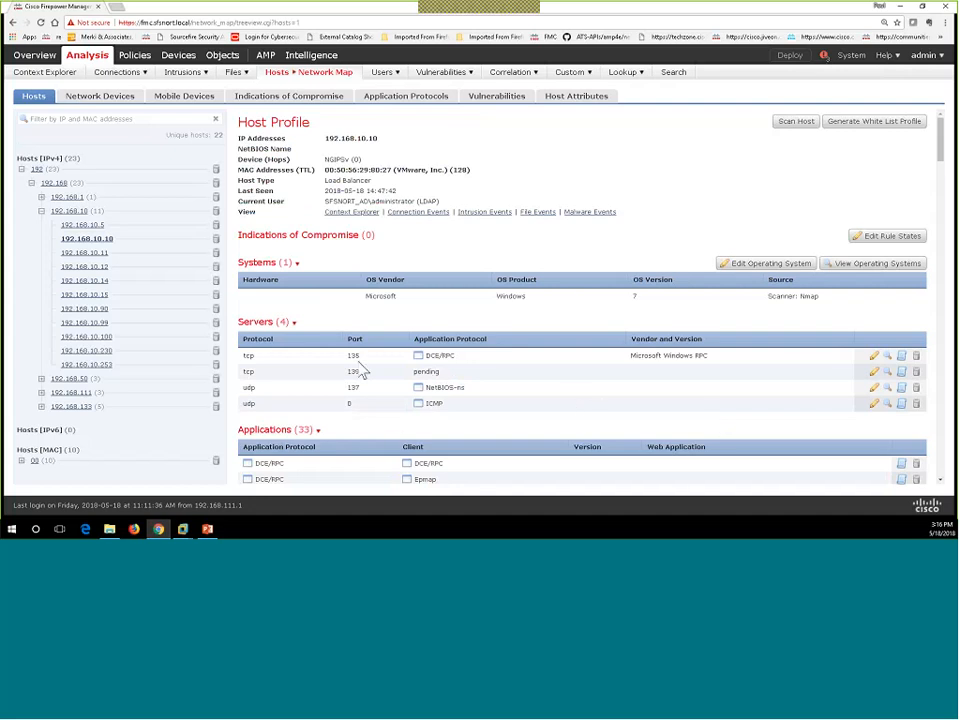
pyautogui.scroll(-1, 363, 372)
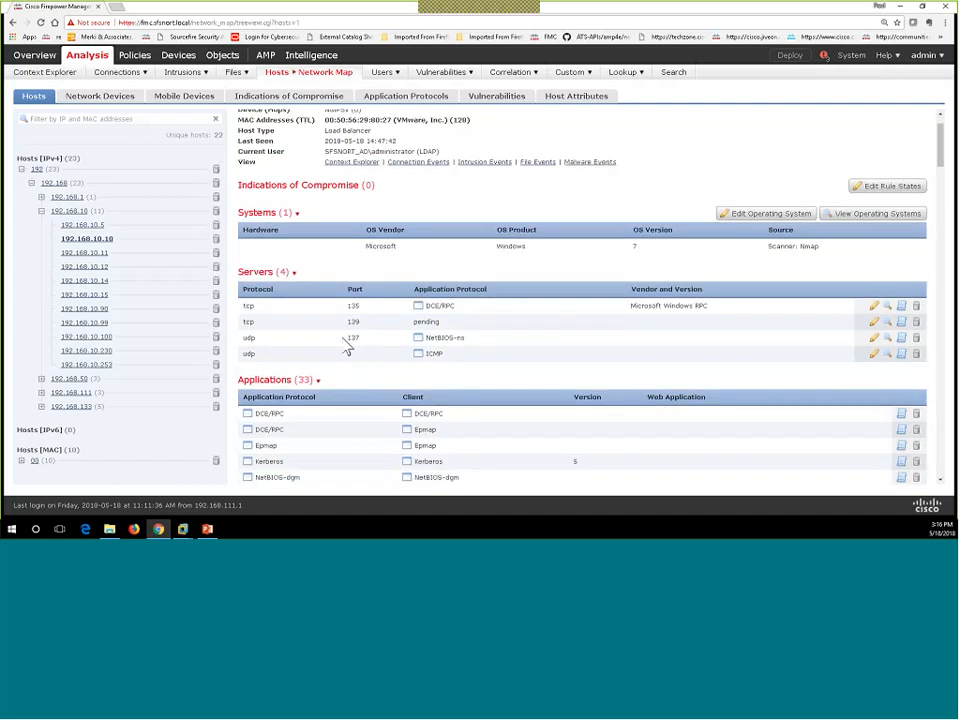
pyautogui.moveTo(290, 272); pyautogui.dragTo(240, 283)
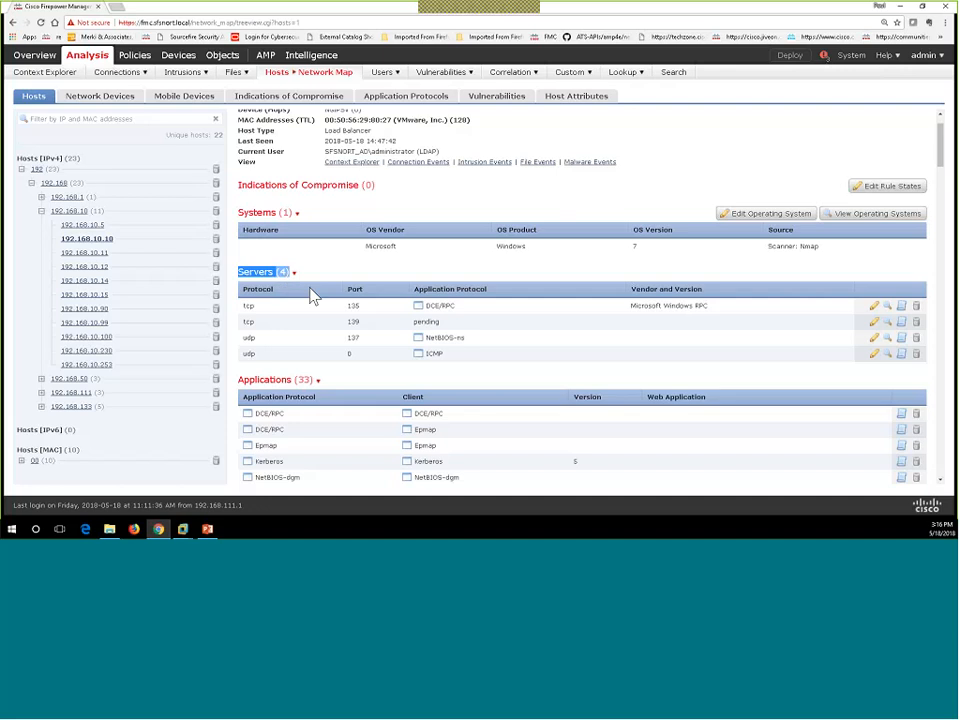
pyautogui.scroll(-1, 422, 355)
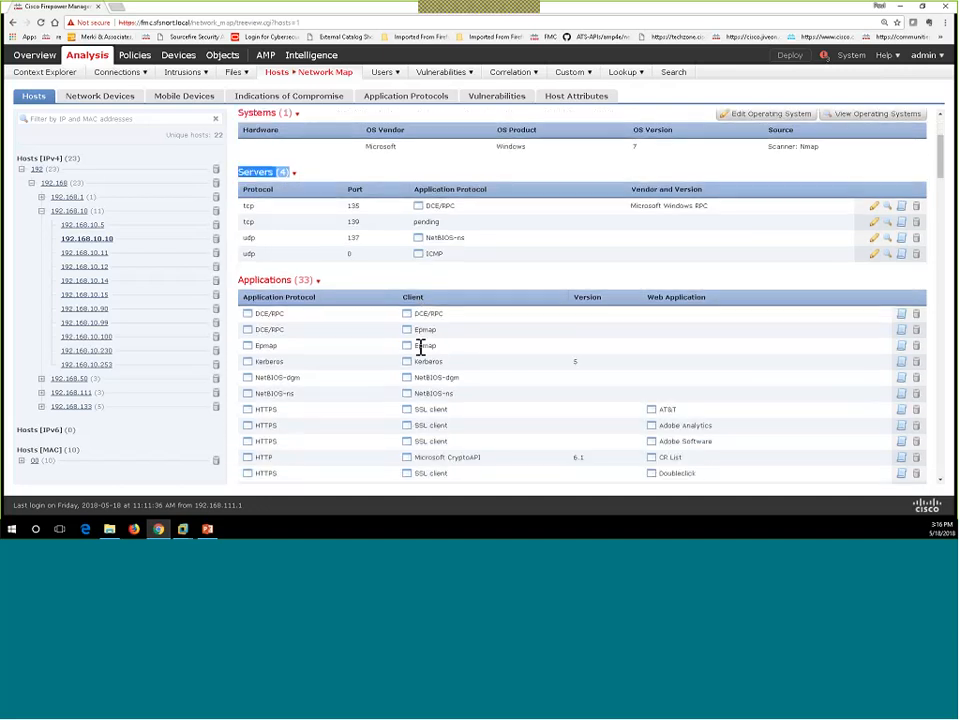
pyautogui.scroll(-2, 386, 360)
pyautogui.scroll(-4, 383, 358)
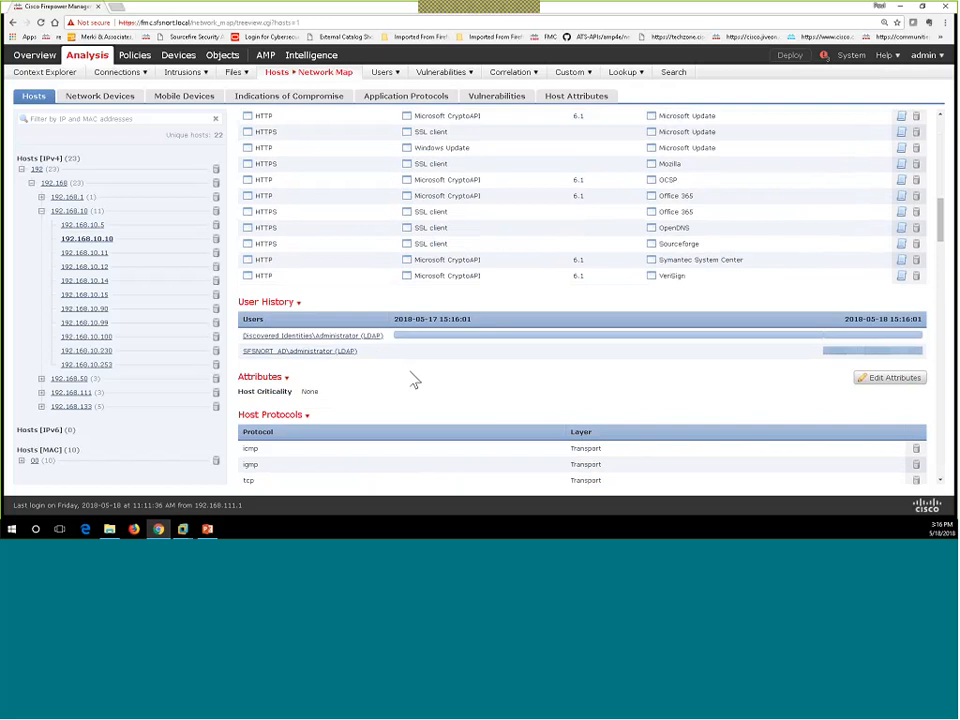
pyautogui.moveTo(908, 360)
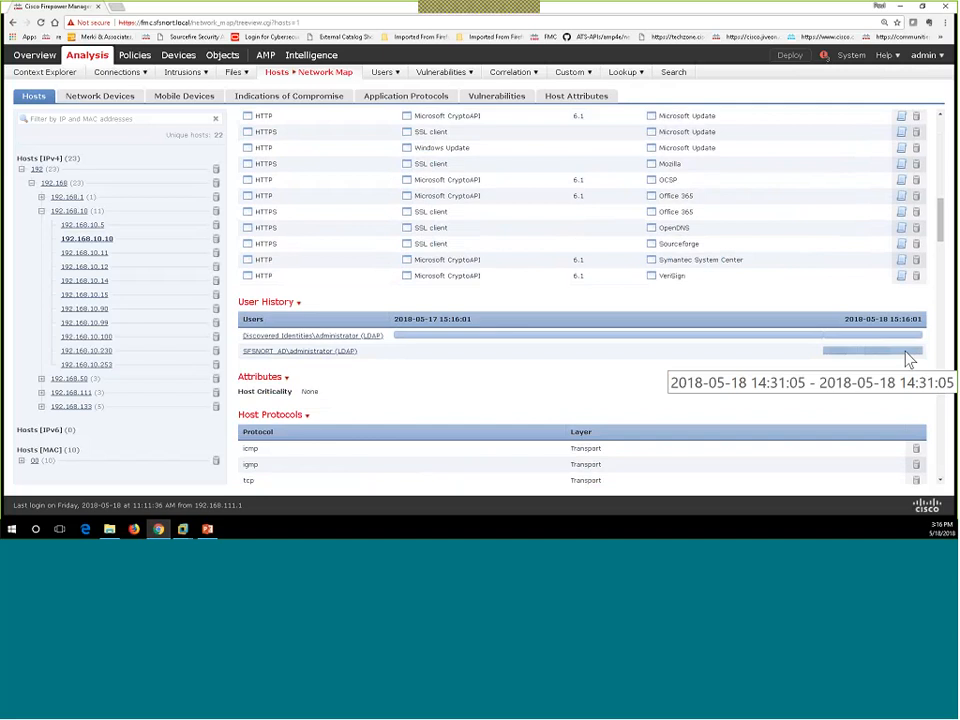
pyautogui.scroll(5, 574, 287)
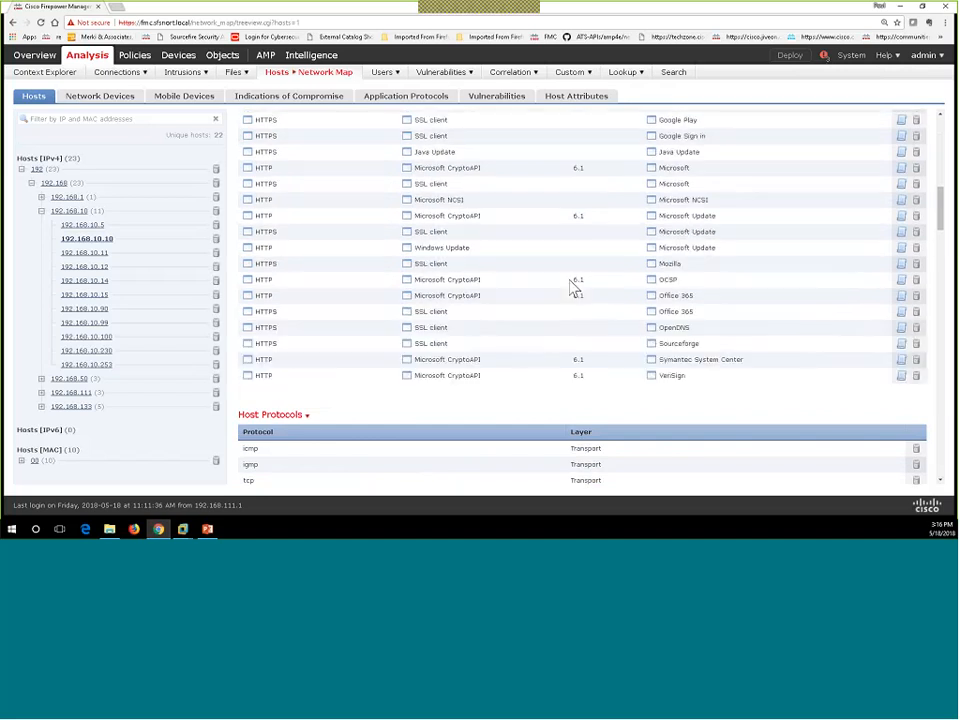
pyautogui.scroll(3, 572, 288)
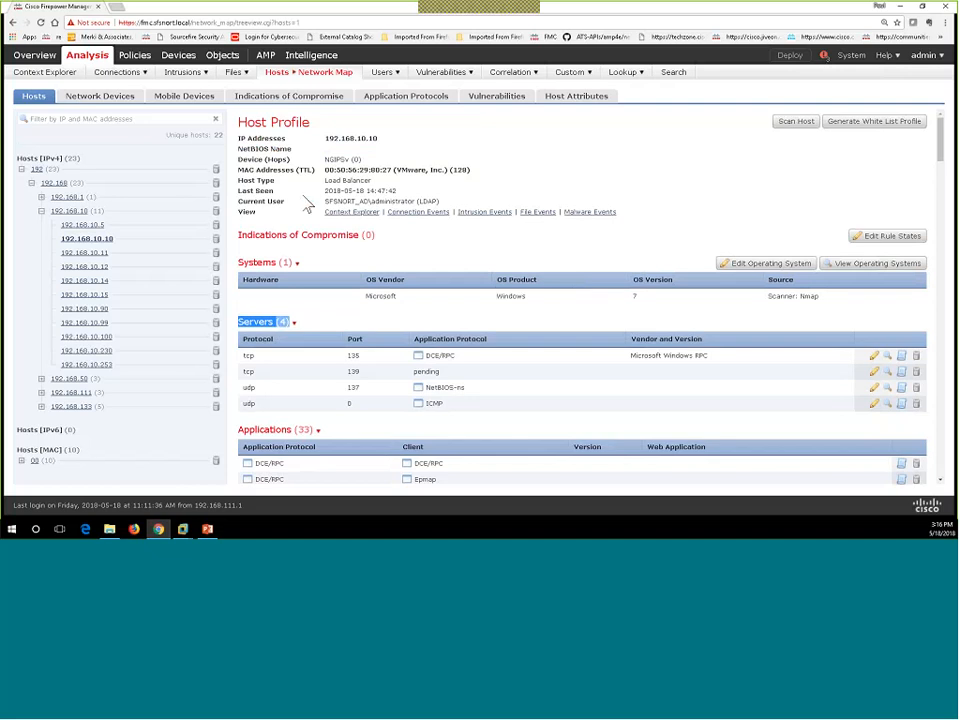
pyautogui.moveTo(188, 80)
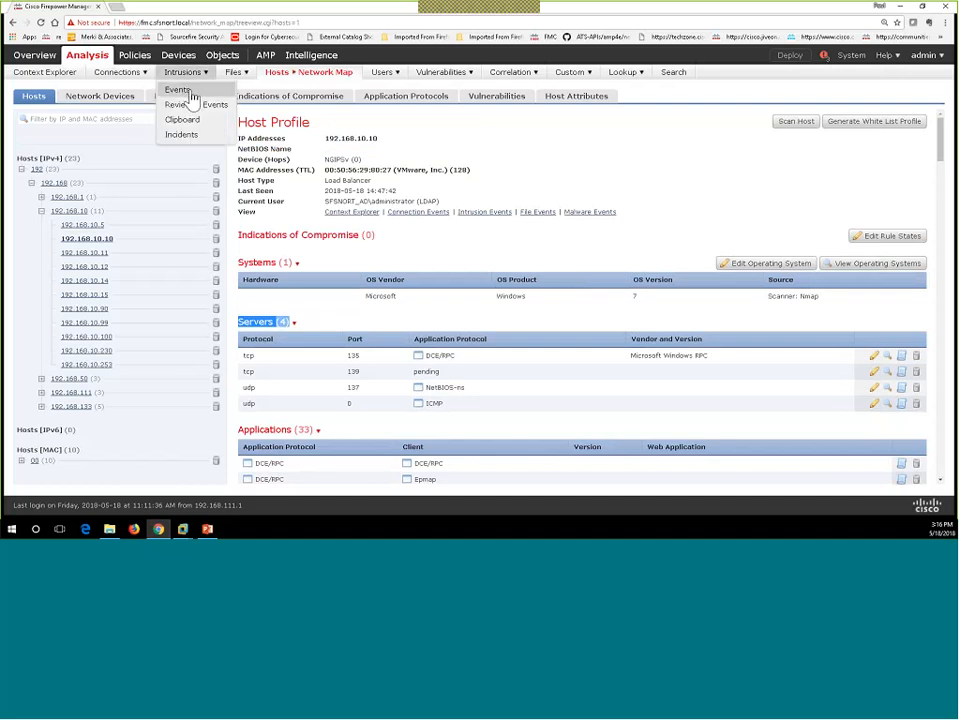
# Step: Show Intrusions > Events limited to the last 1 hour time window
pyautogui.click(191, 95)
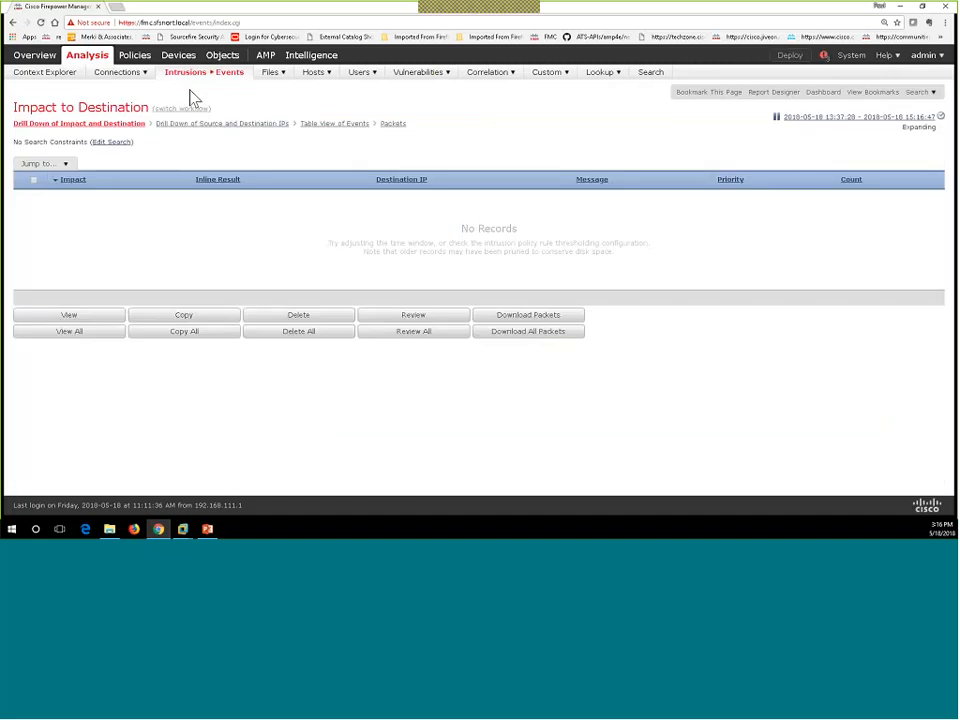
pyautogui.click(877, 119)
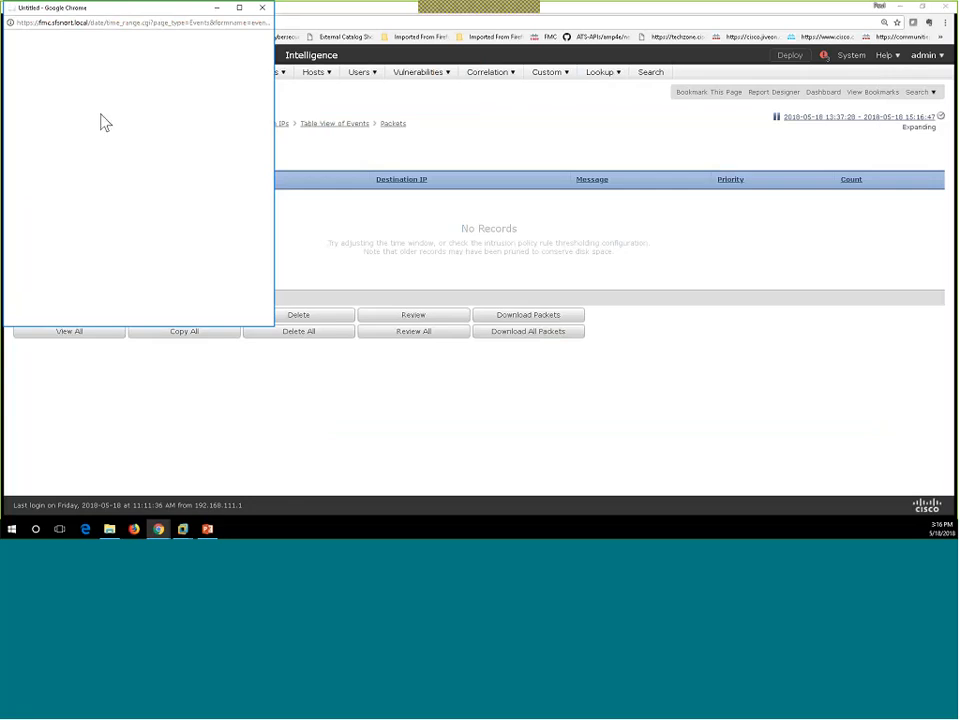
pyautogui.scroll(-3, 104, 135)
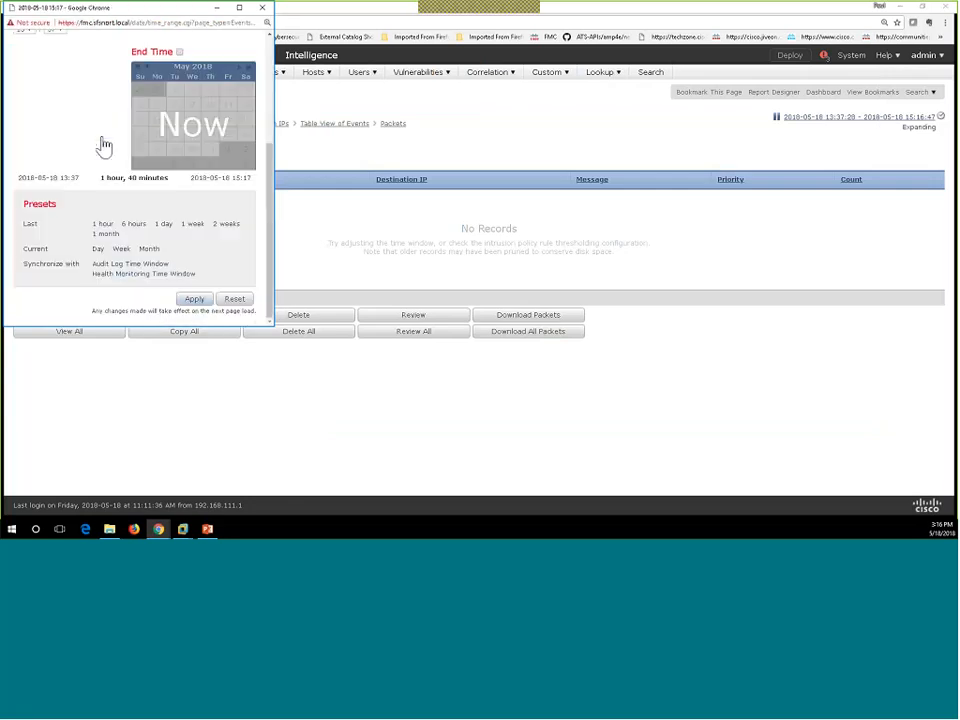
pyautogui.scroll(3, 112, 233)
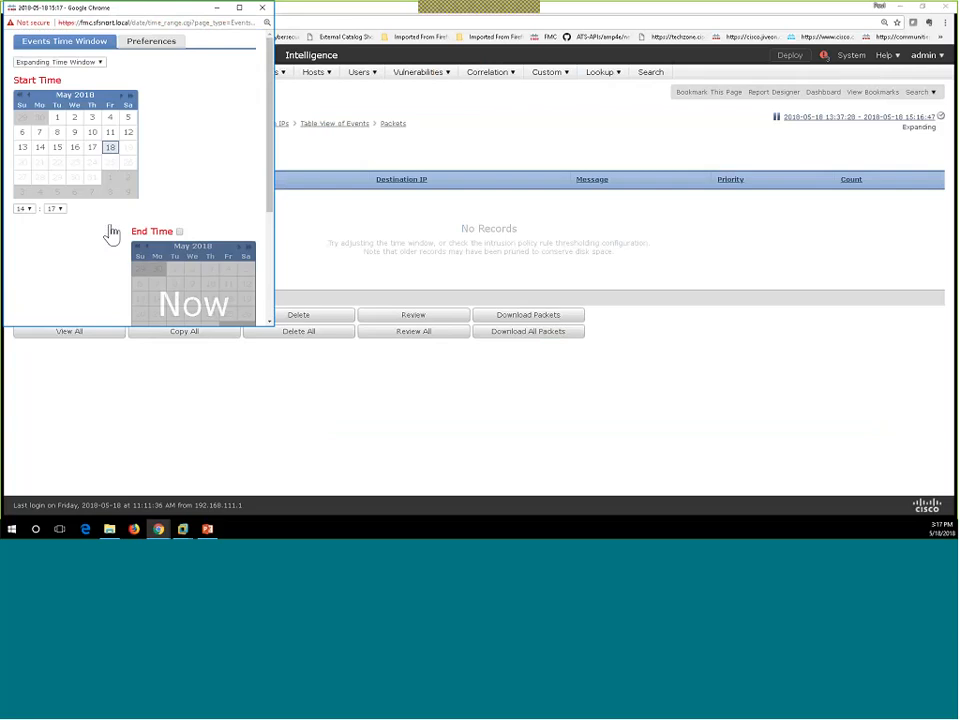
pyautogui.scroll(-3, 112, 233)
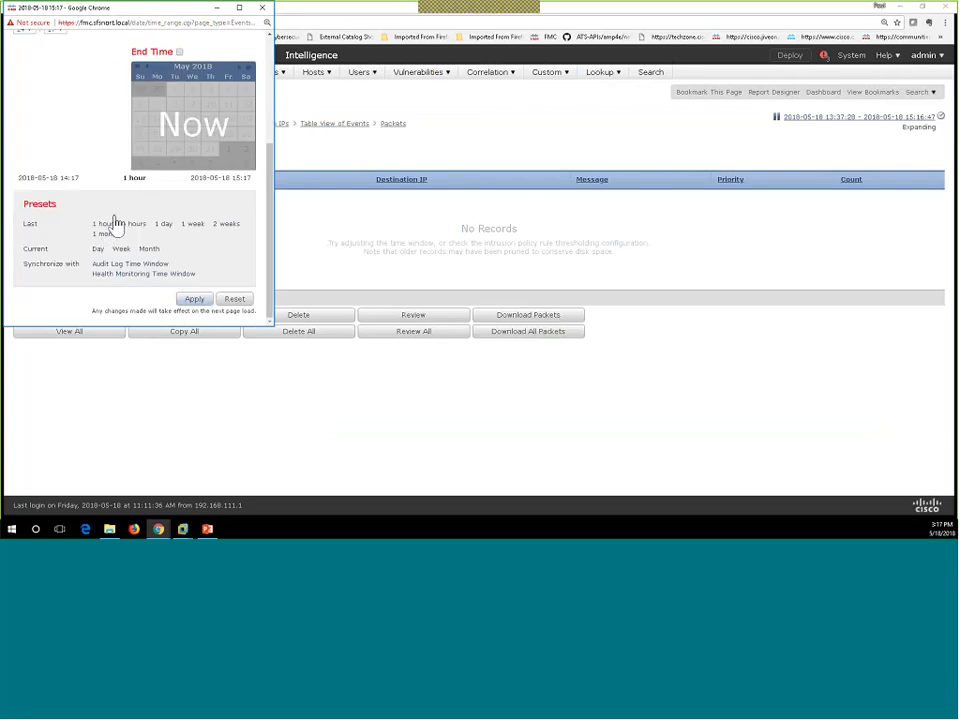
pyautogui.click(194, 300)
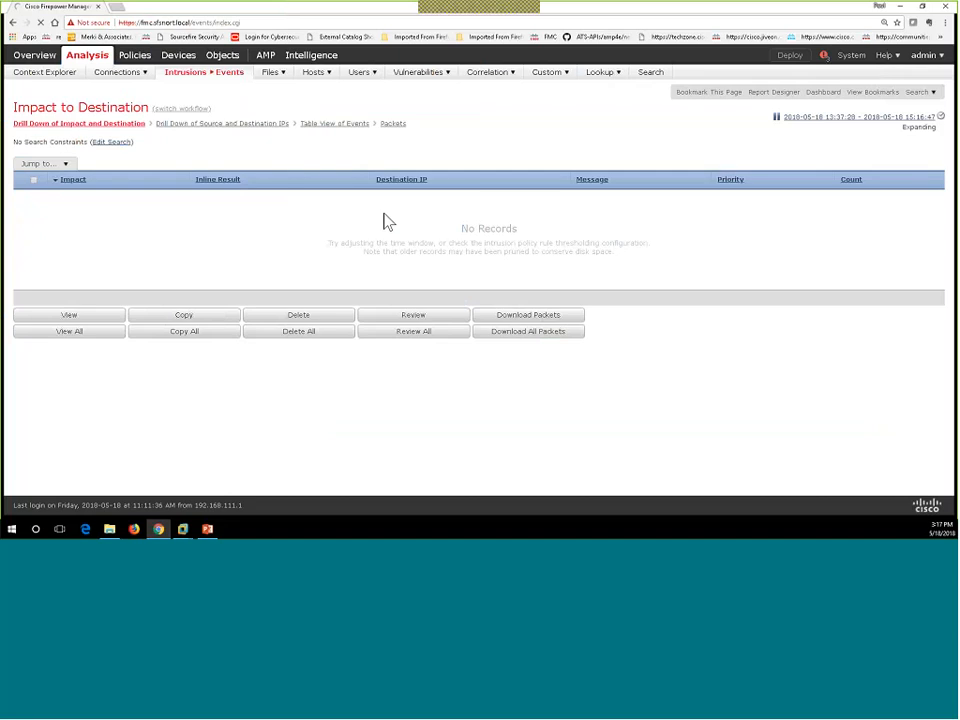
# Step: Go to Objects and list the Variable Set objects Default-Set and DMZ_VS
pyautogui.moveTo(229, 63)
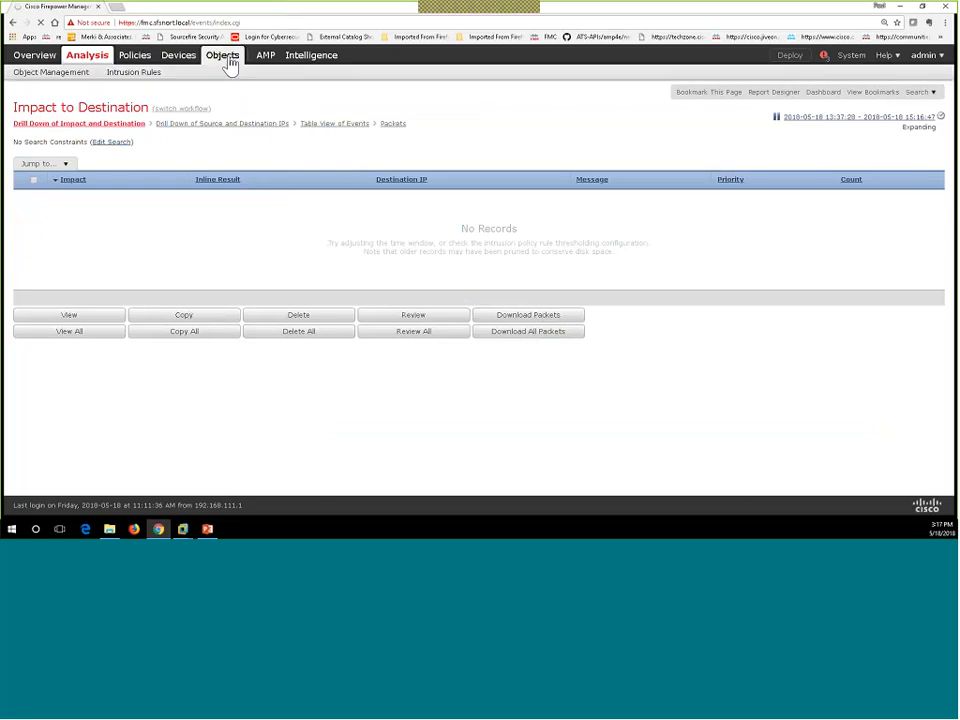
pyautogui.click(222, 57)
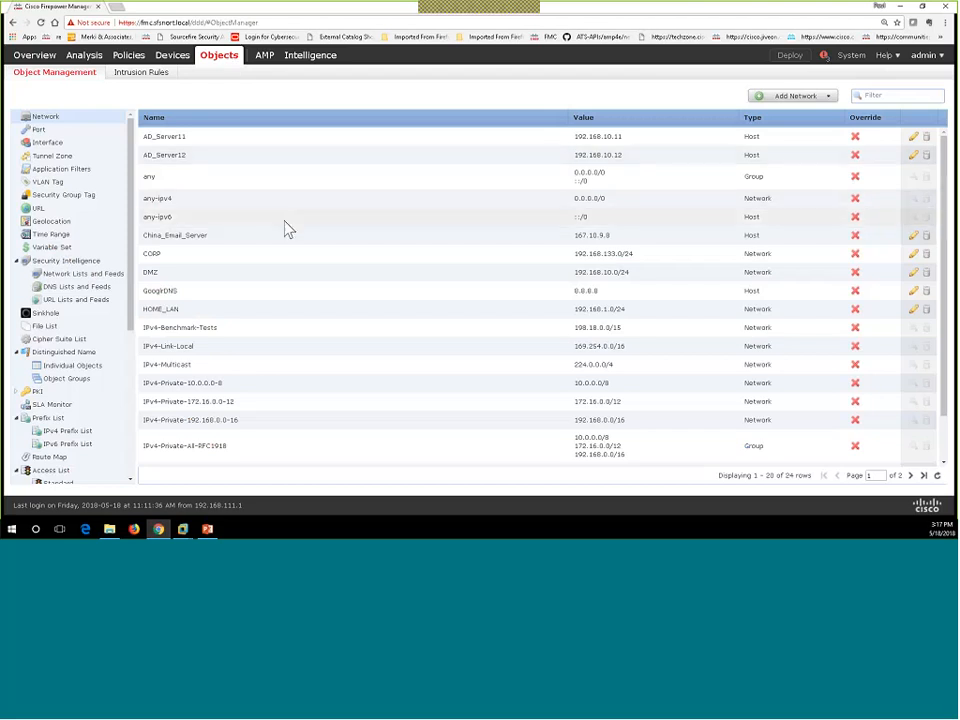
pyautogui.click(57, 250)
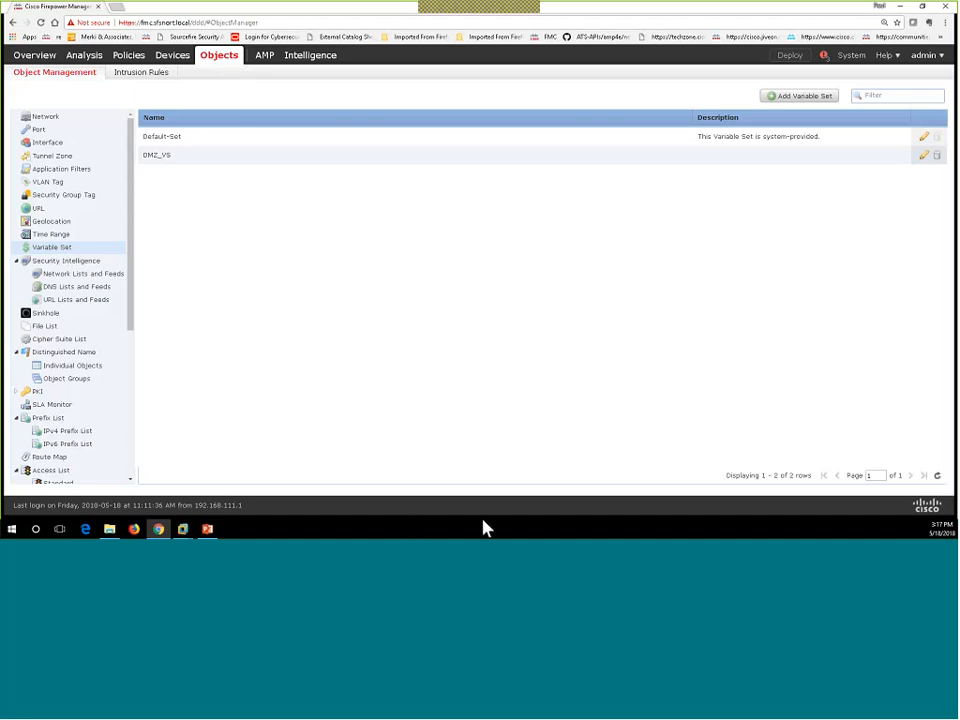
pyautogui.click(924, 137)
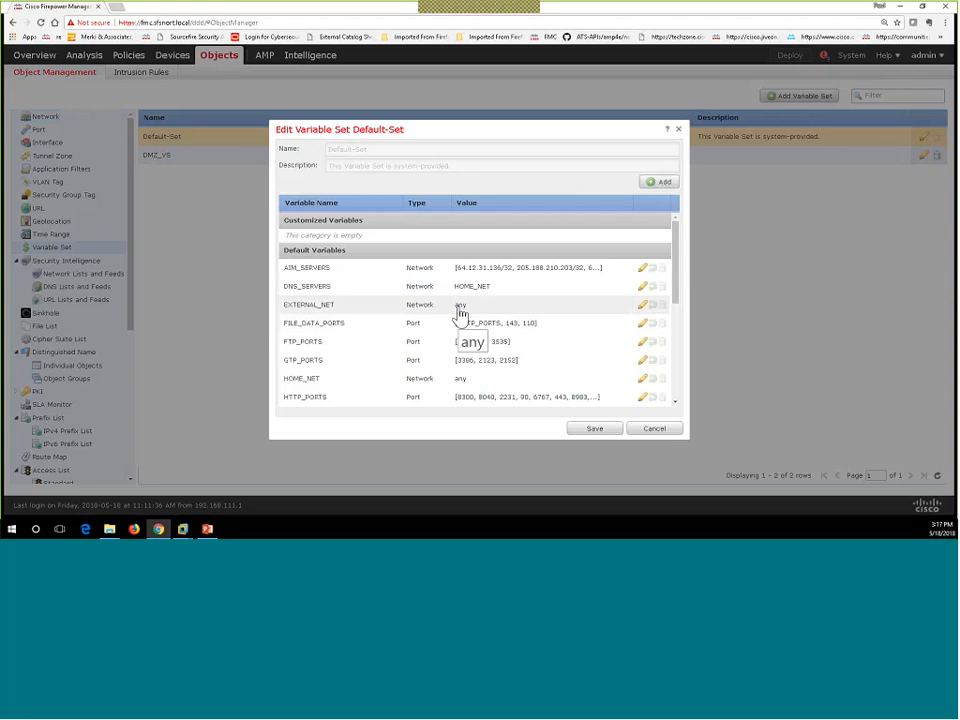
pyautogui.scroll(-1, 460, 315)
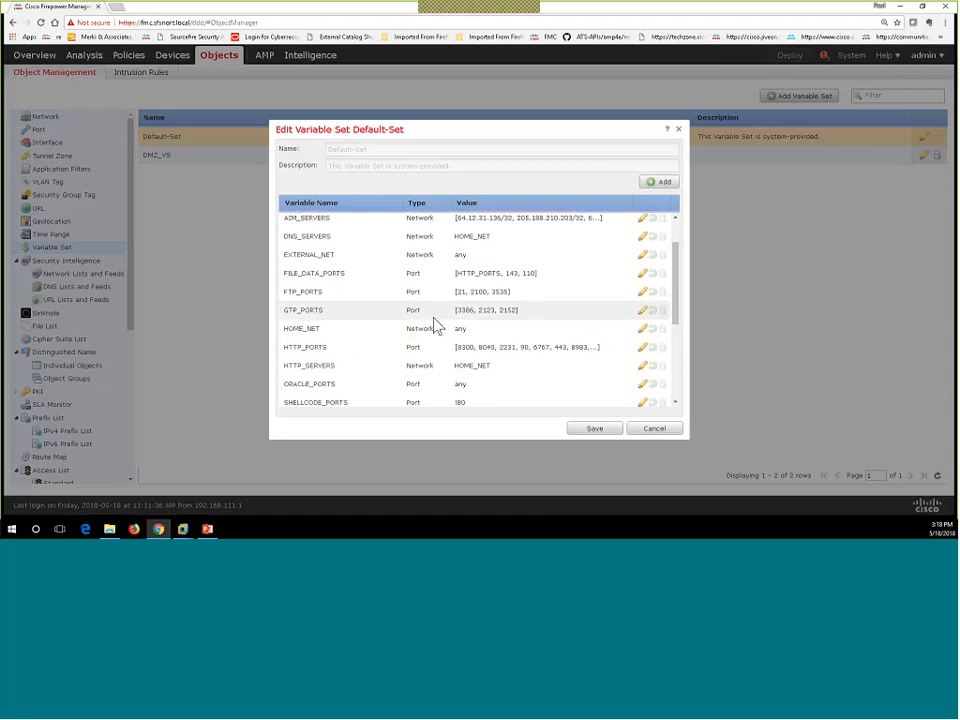
pyautogui.click(643, 331)
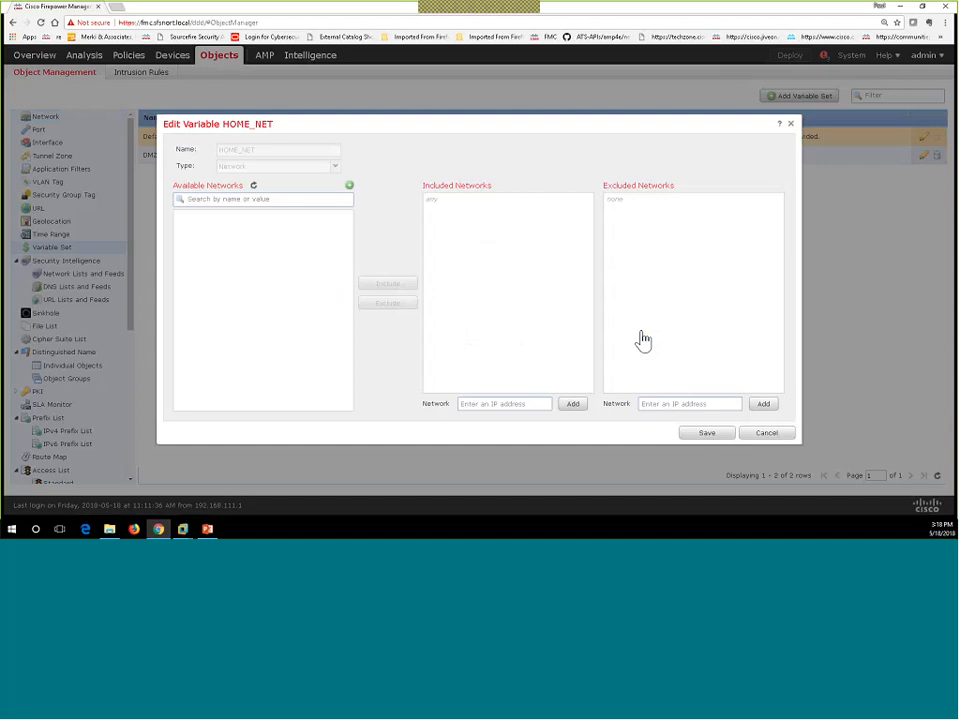
pyautogui.scroll(-3, 253, 321)
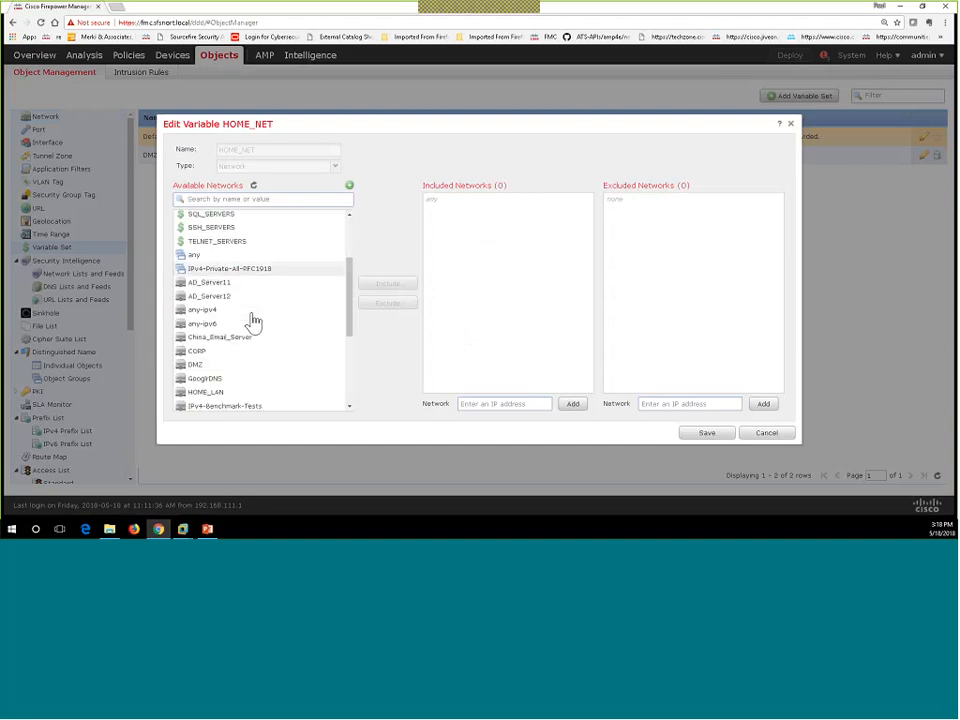
pyautogui.click(227, 317)
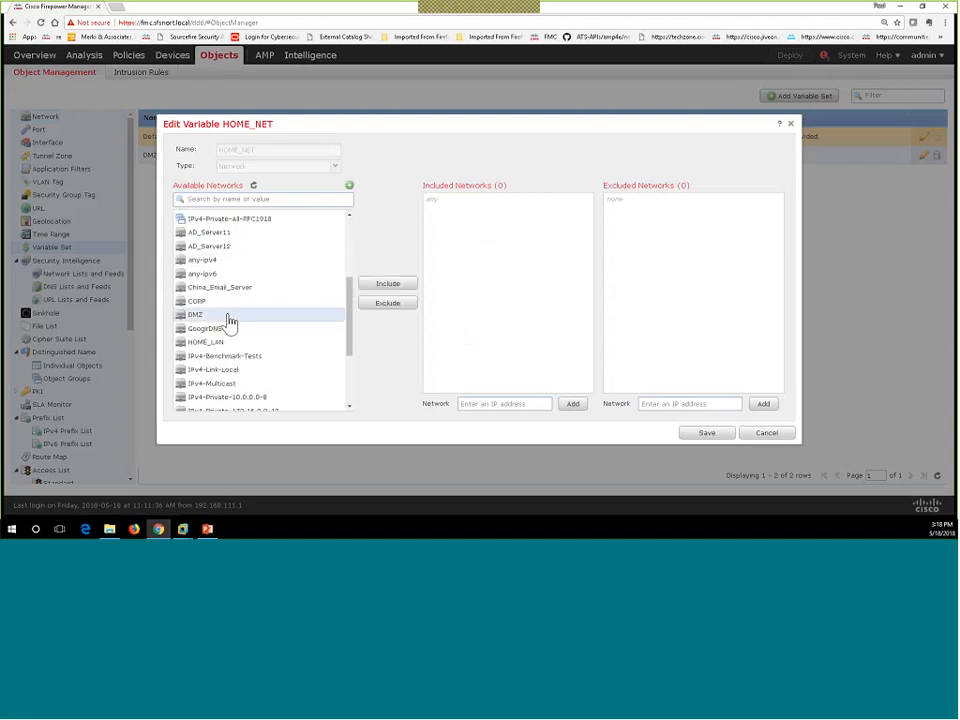
pyautogui.click(386, 286)
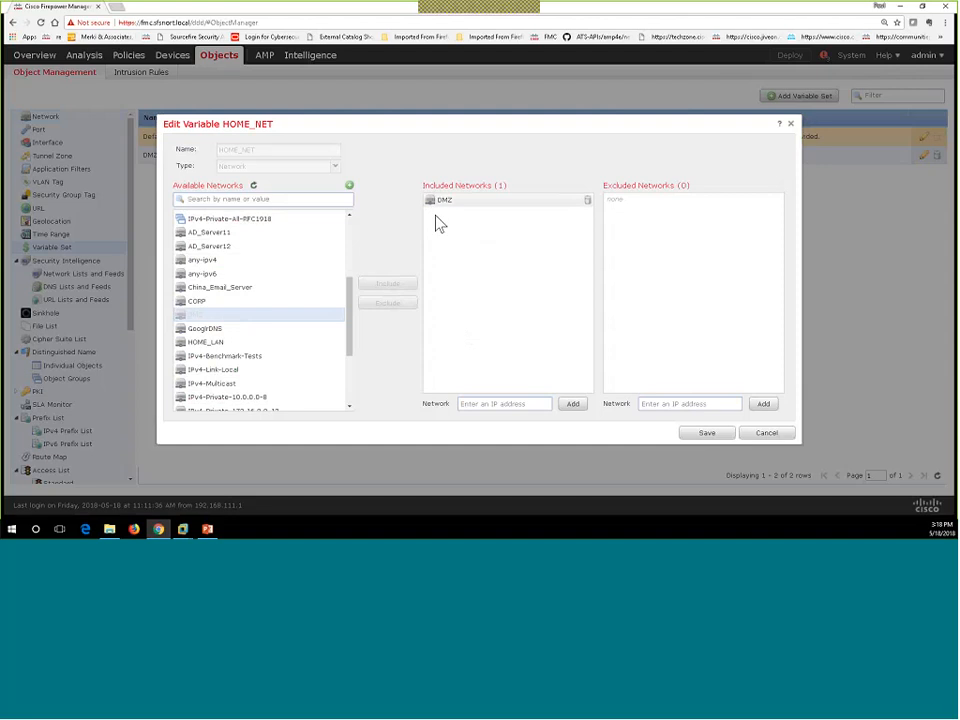
pyautogui.click(706, 432)
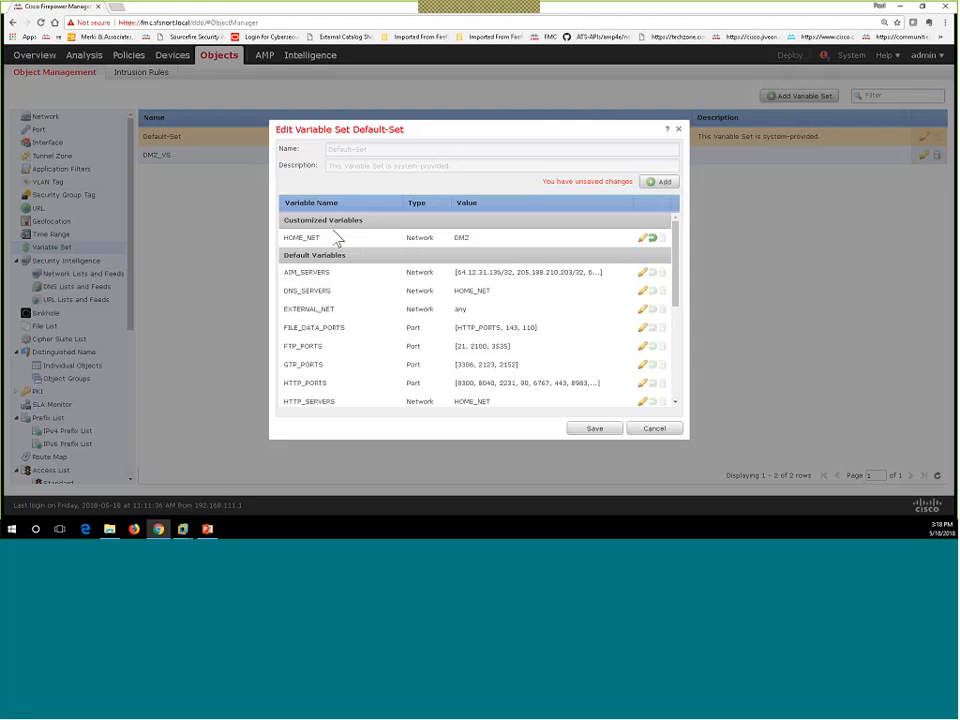
pyautogui.click(652, 238)
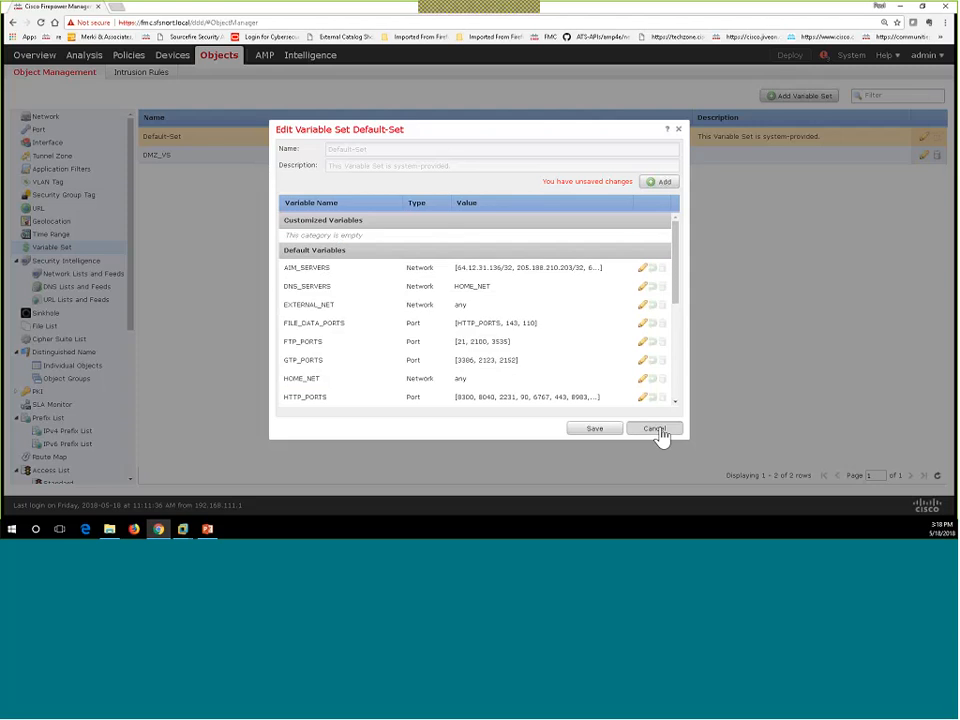
pyautogui.click(658, 432)
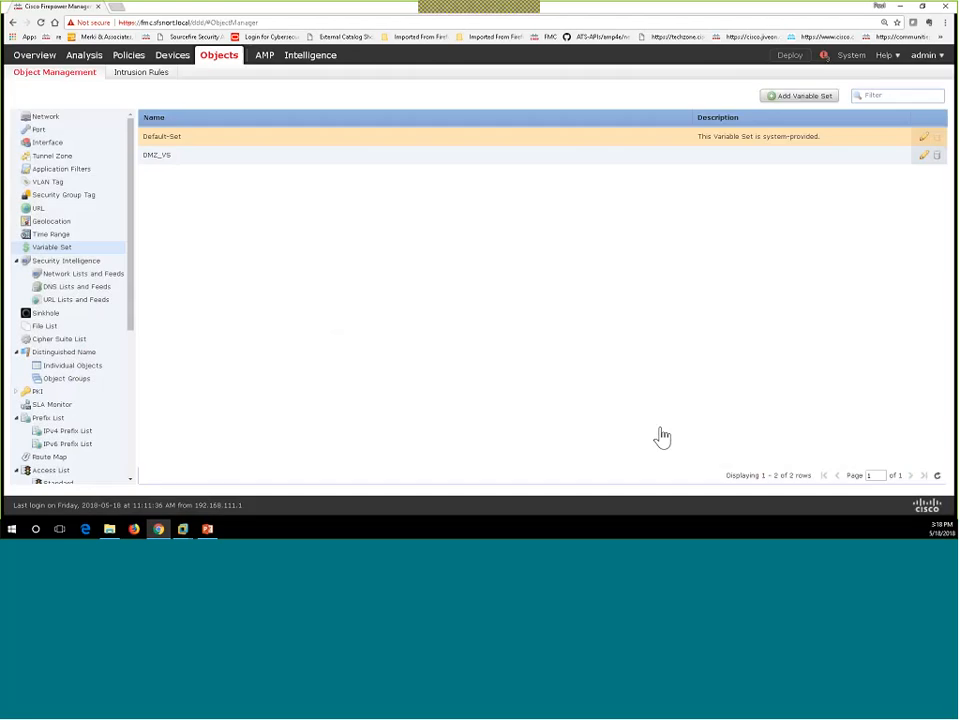
# Step: Edit DMZ_VS, check HOME_NET's DMZ value and cancel, then open EXTERNAL_NET excluding HOME_NET
pyautogui.click(162, 165)
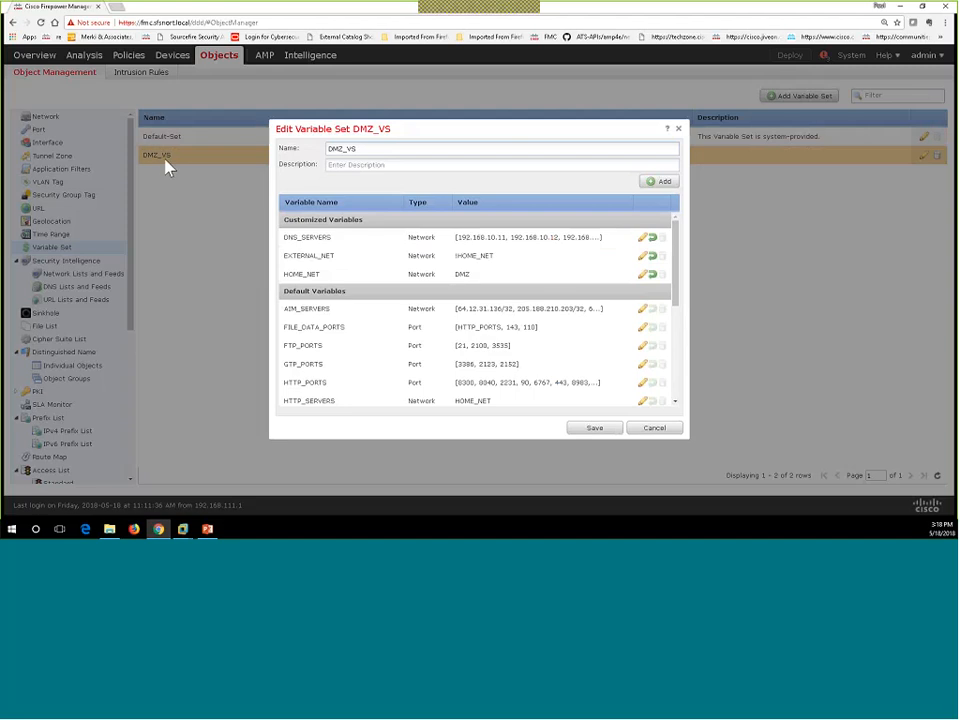
pyautogui.doubleClick(297, 278)
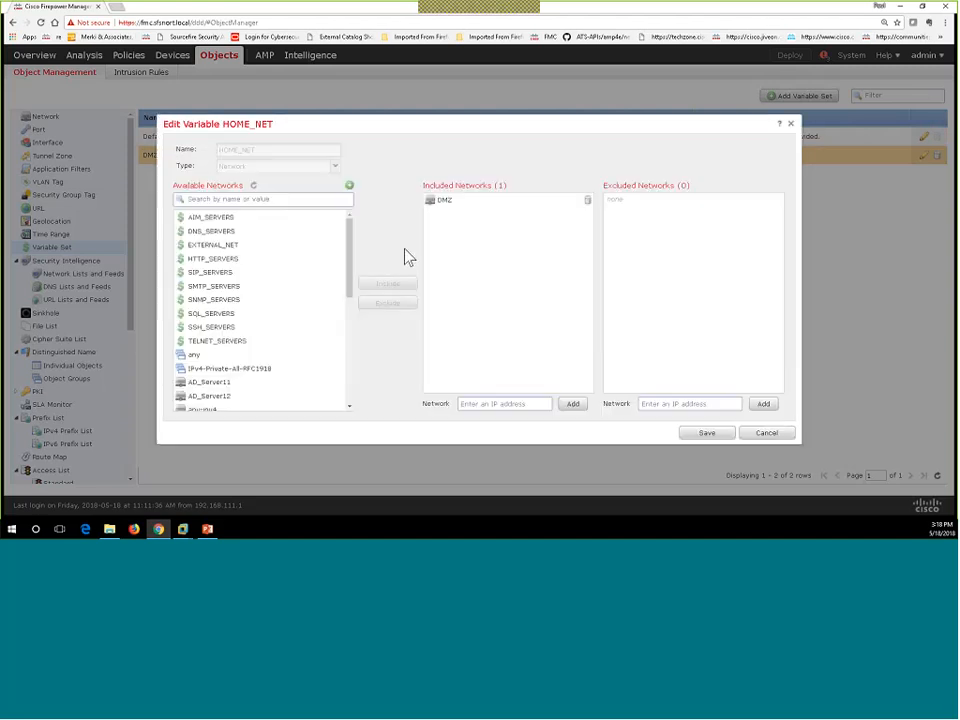
pyautogui.moveTo(442, 213)
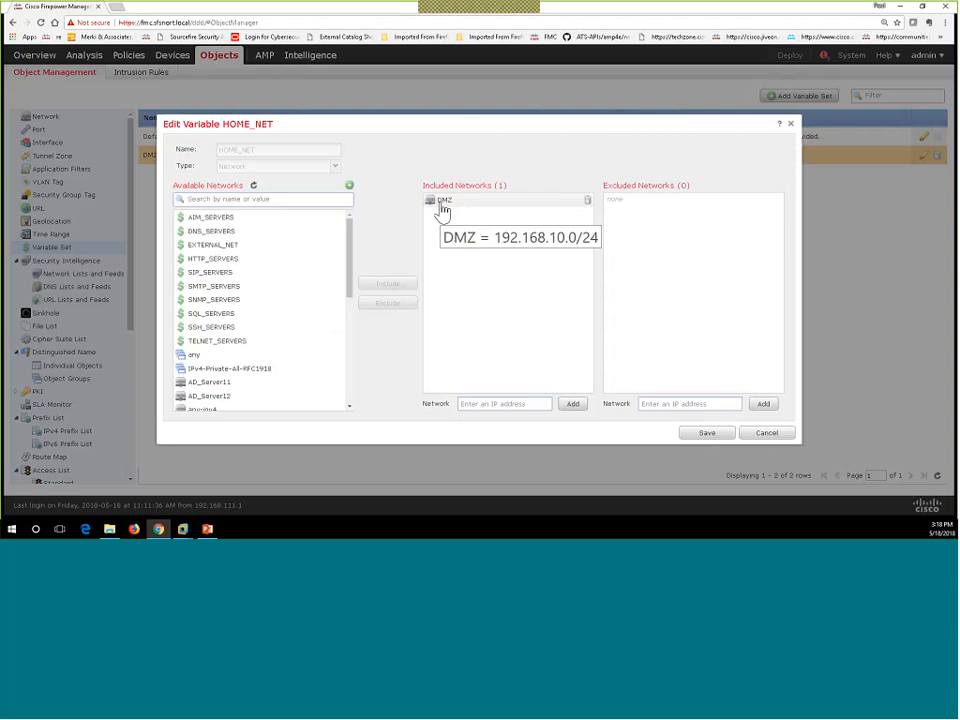
pyautogui.click(762, 436)
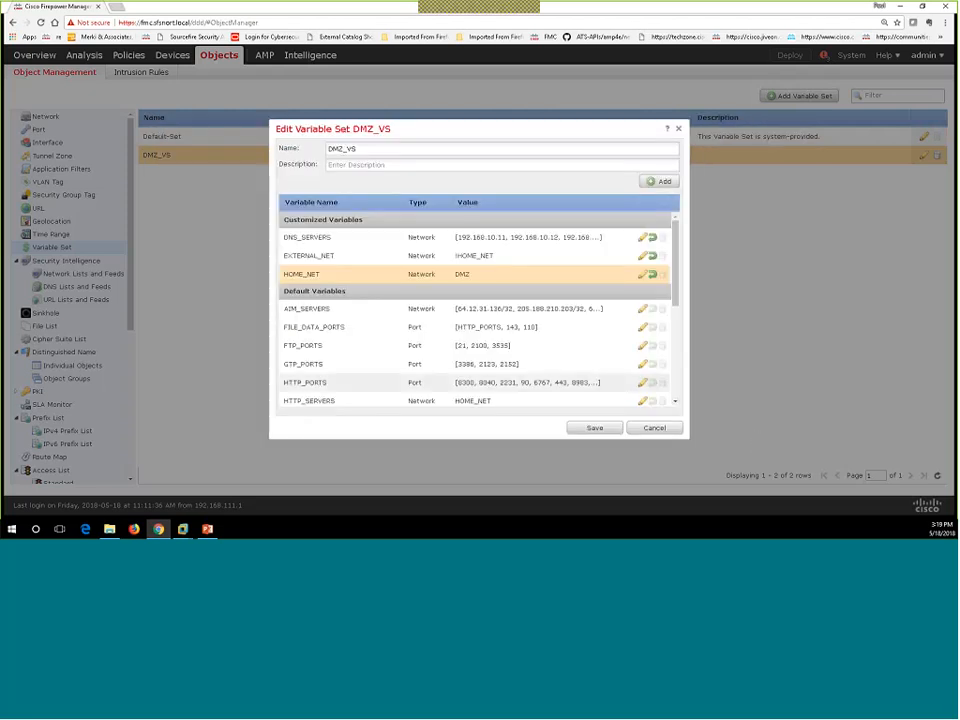
pyautogui.click(493, 259)
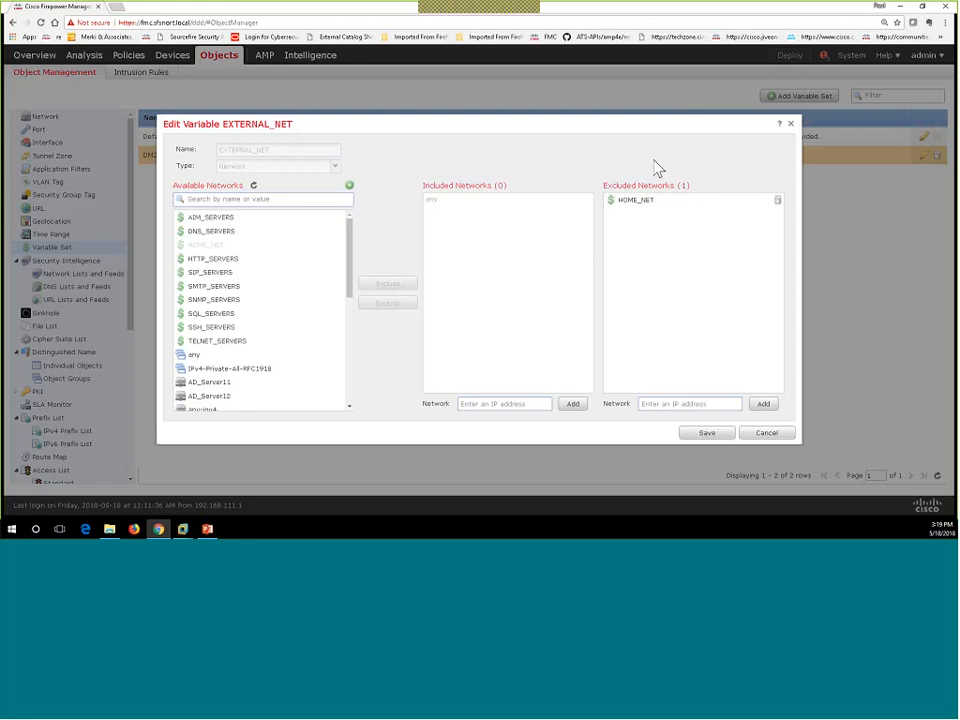
# Step: Close EXTERNAL_NET, review DNS_SERVERS networks, then cancel out of DMZ_VS without saving
pyautogui.click(773, 434)
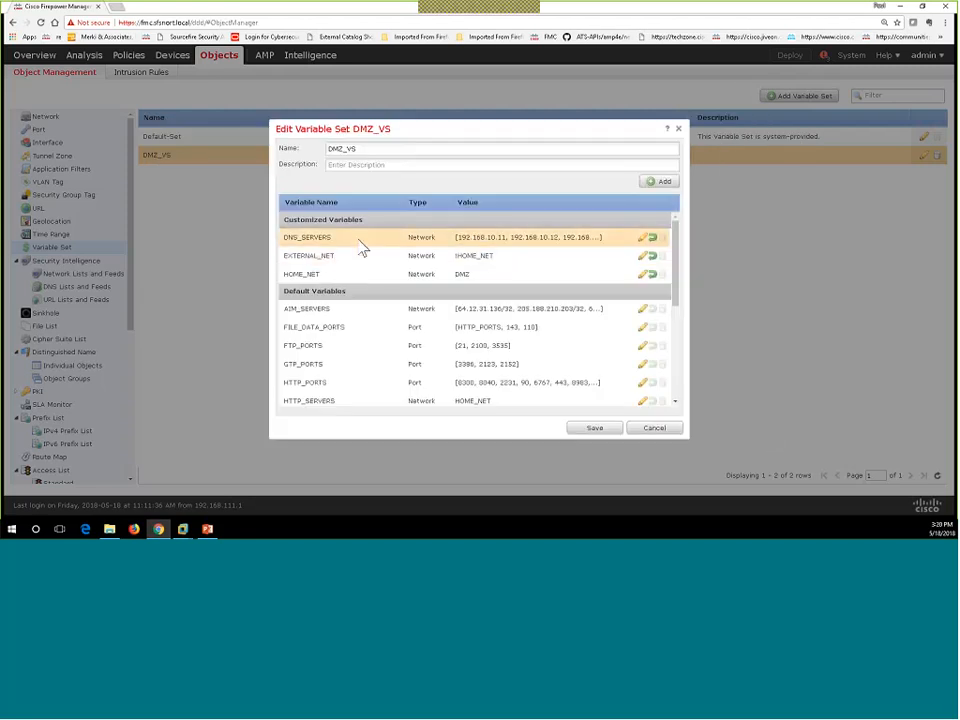
pyautogui.click(328, 244)
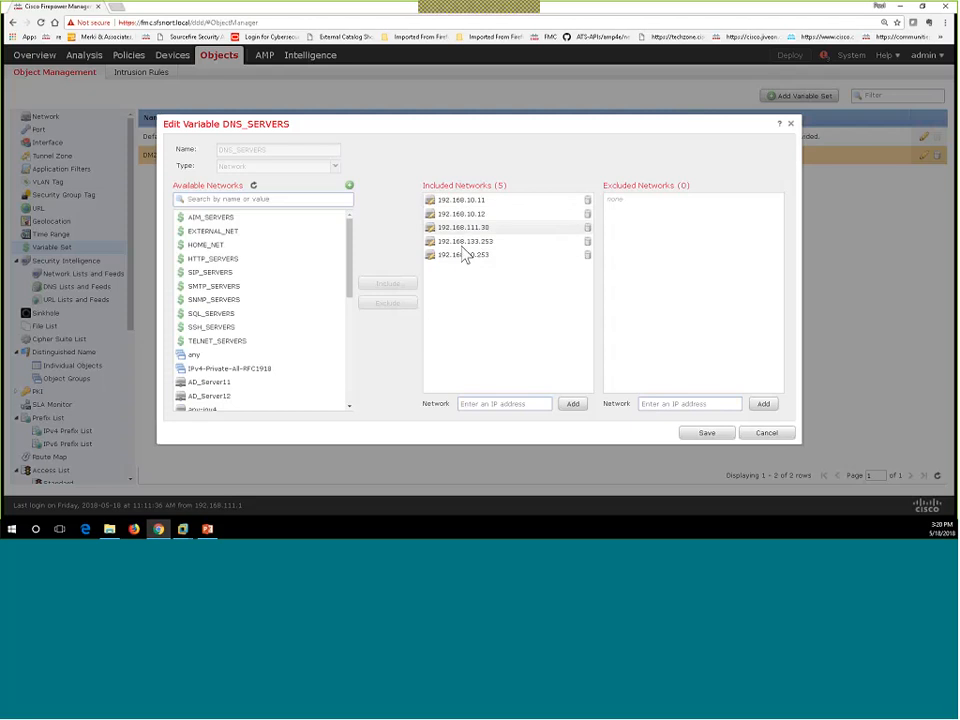
pyautogui.click(768, 435)
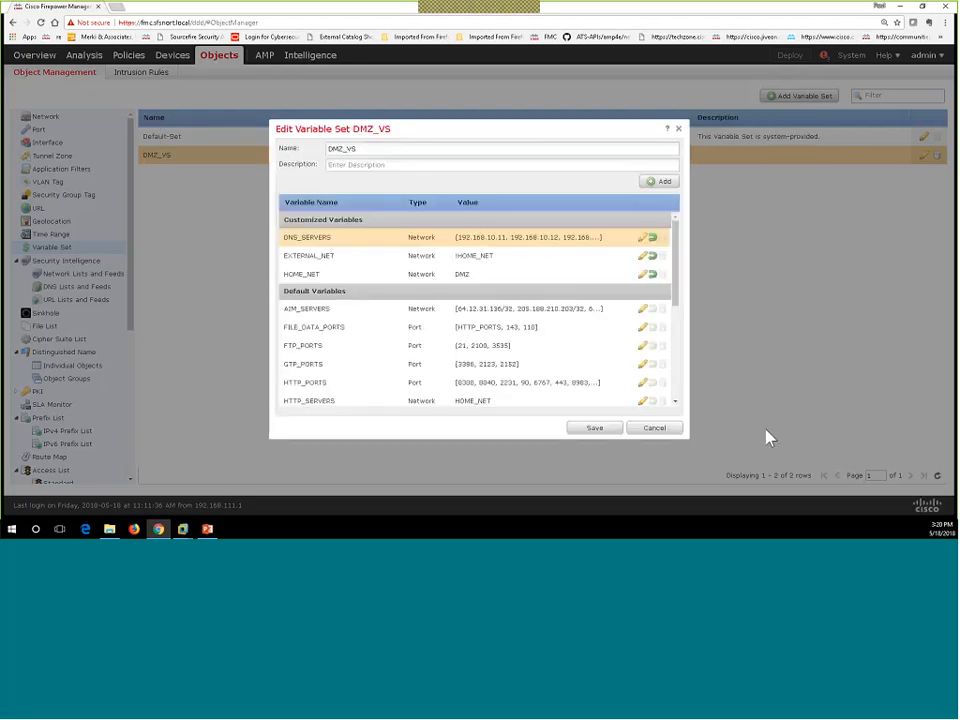
pyautogui.click(652, 428)
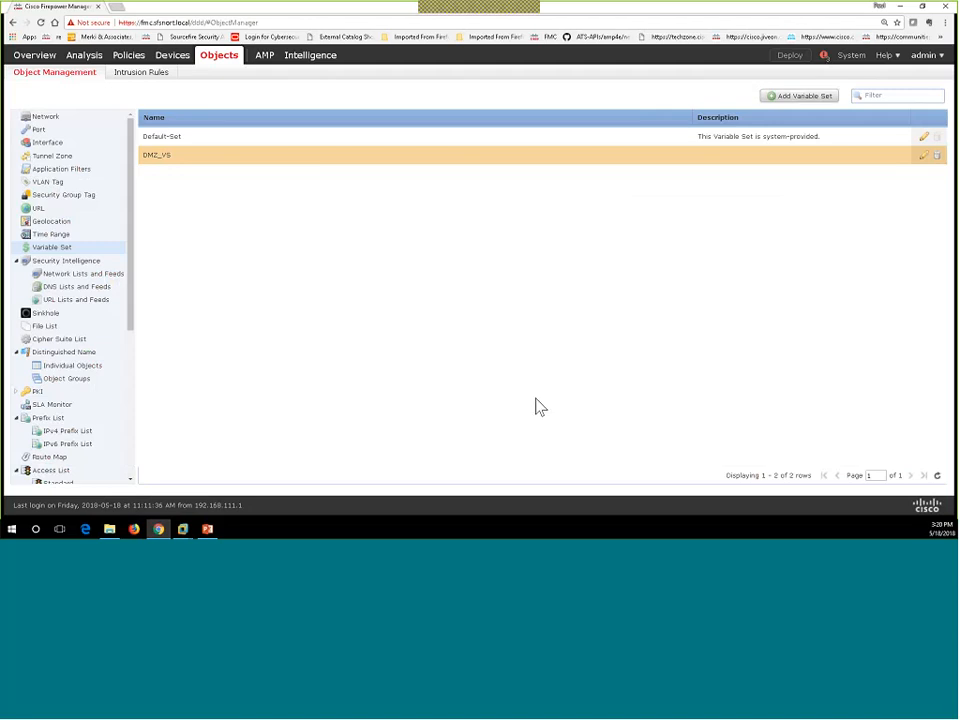
# Step: From Policies > Access Control > Intrusion, create a new intrusion policy and enter its name
pyautogui.moveTo(127, 63)
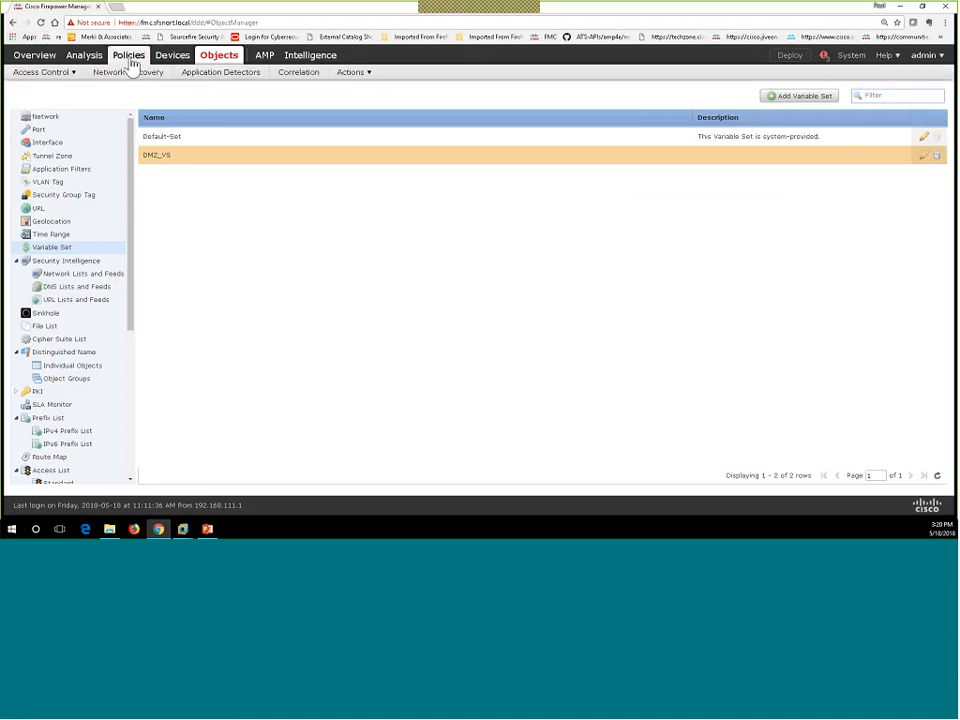
pyautogui.moveTo(60, 81)
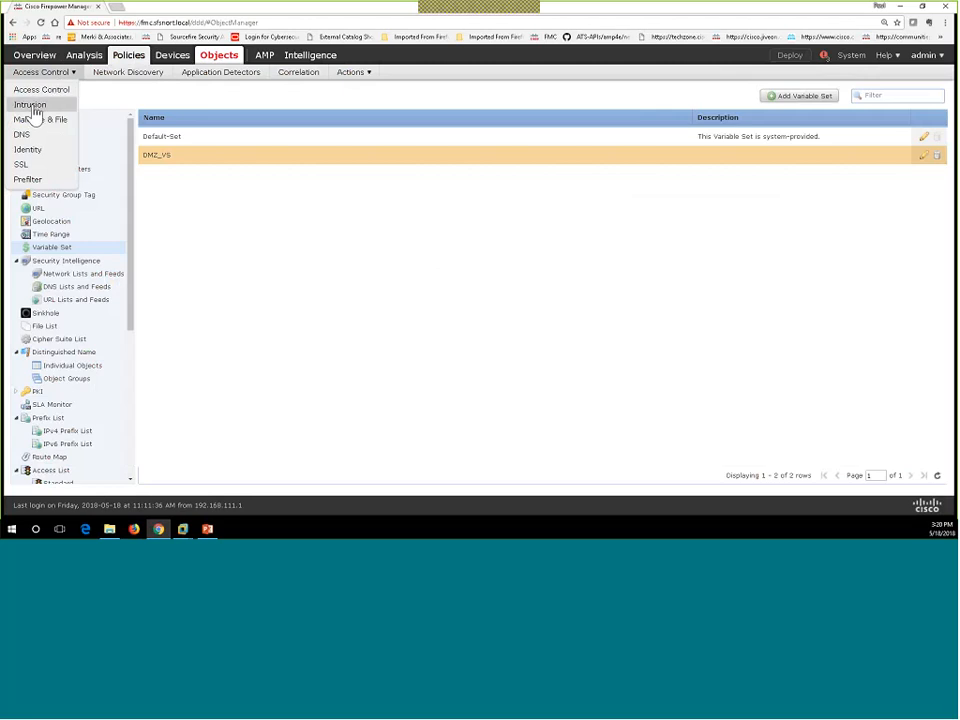
pyautogui.click(33, 108)
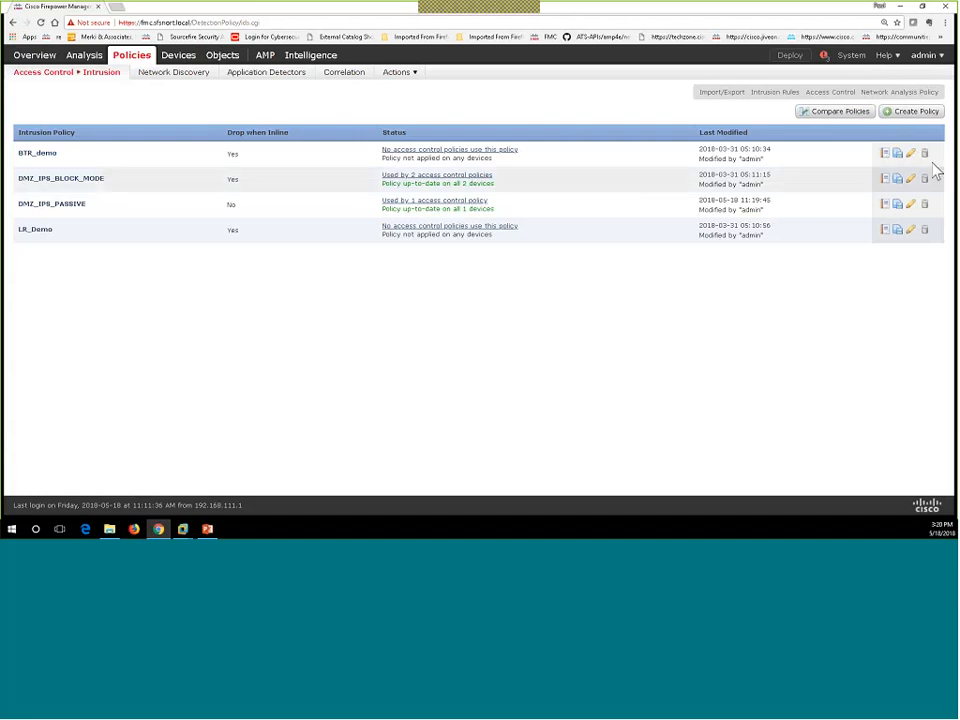
pyautogui.click(897, 116)
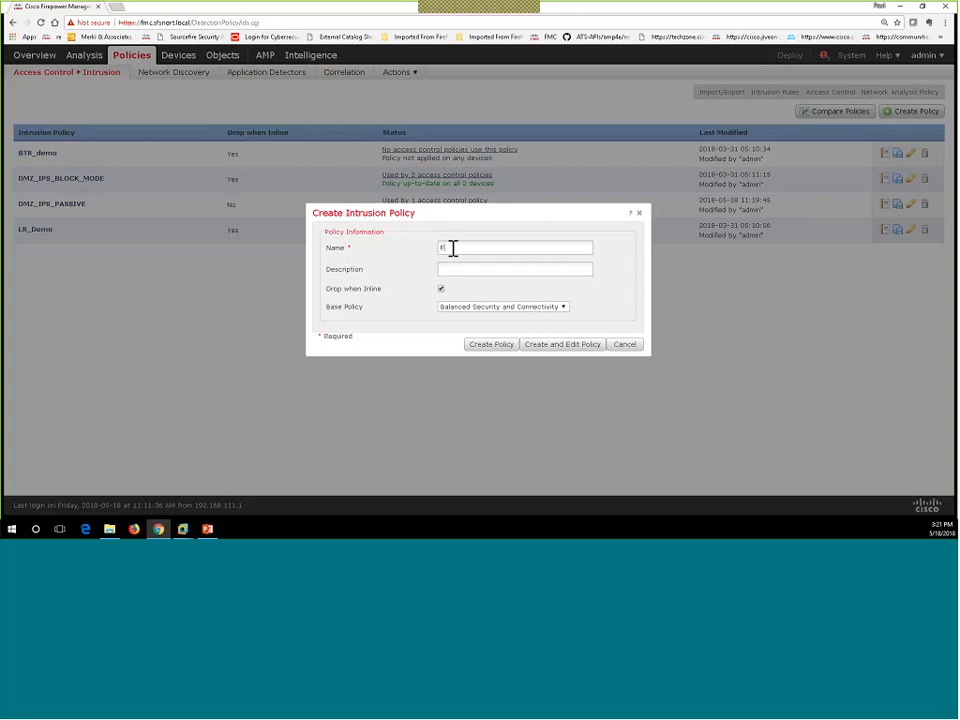
pyautogui.write('FP')
pyautogui.write('P')
pyautogui.write('_L')
pyautogui.write('PS_')
pyautogui.write('Po')
pyautogui.write('licy')
pyautogui.write('Pas')
pyautogui.write('siv')
pyautogui.write('e_')
# Step: Create FFPH_IPS_Passive_Policy and open it in Edit Policy, showing 9215 enabled rules
pyautogui.click(572, 347)
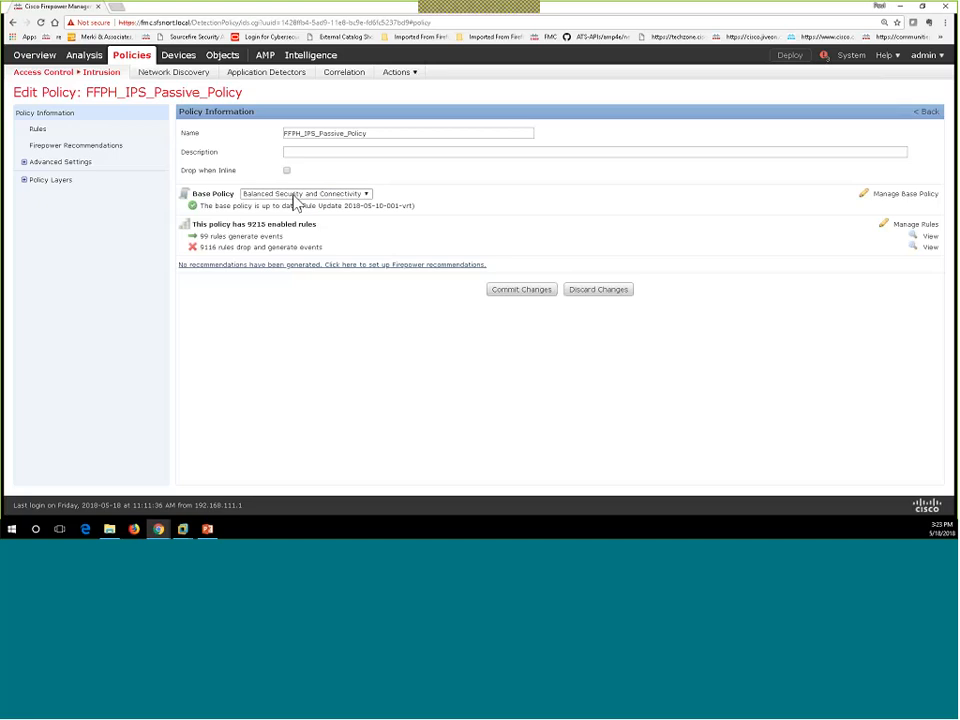
# Step: Review the 99 event-generating rules and 9116 drop-and-generate rules, returning to Policy Information between lists
pyautogui.click(222, 245)
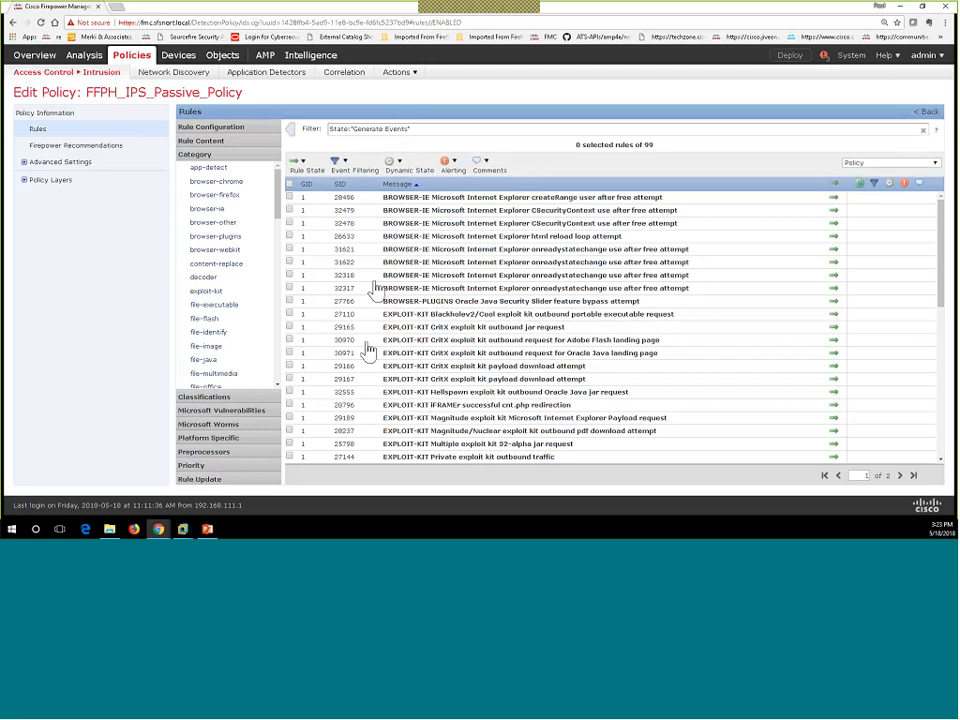
pyautogui.click(58, 116)
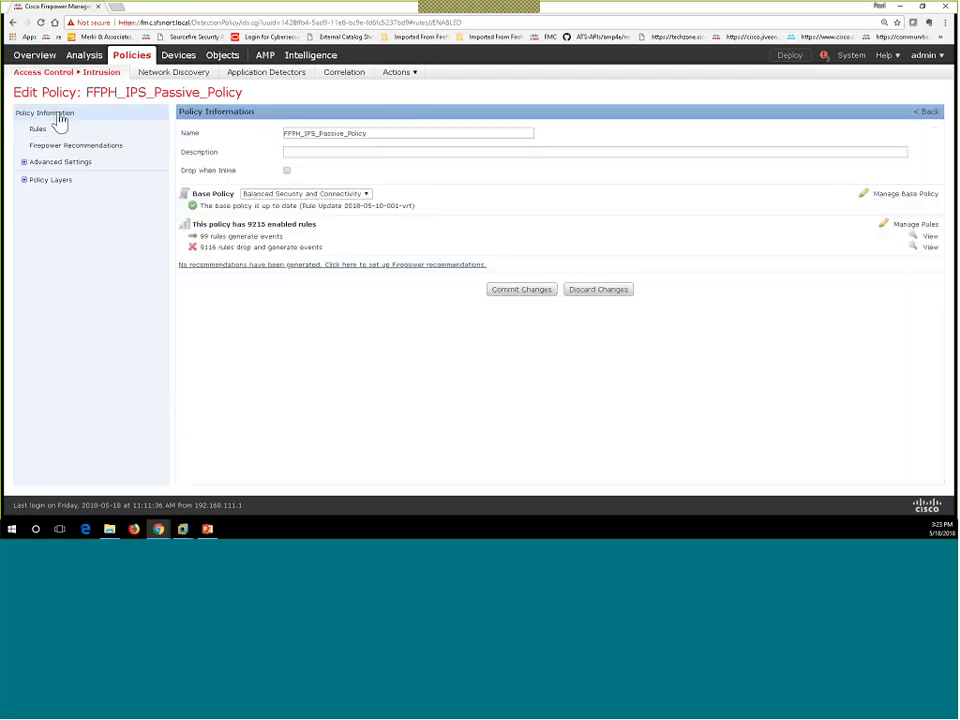
pyautogui.click(222, 248)
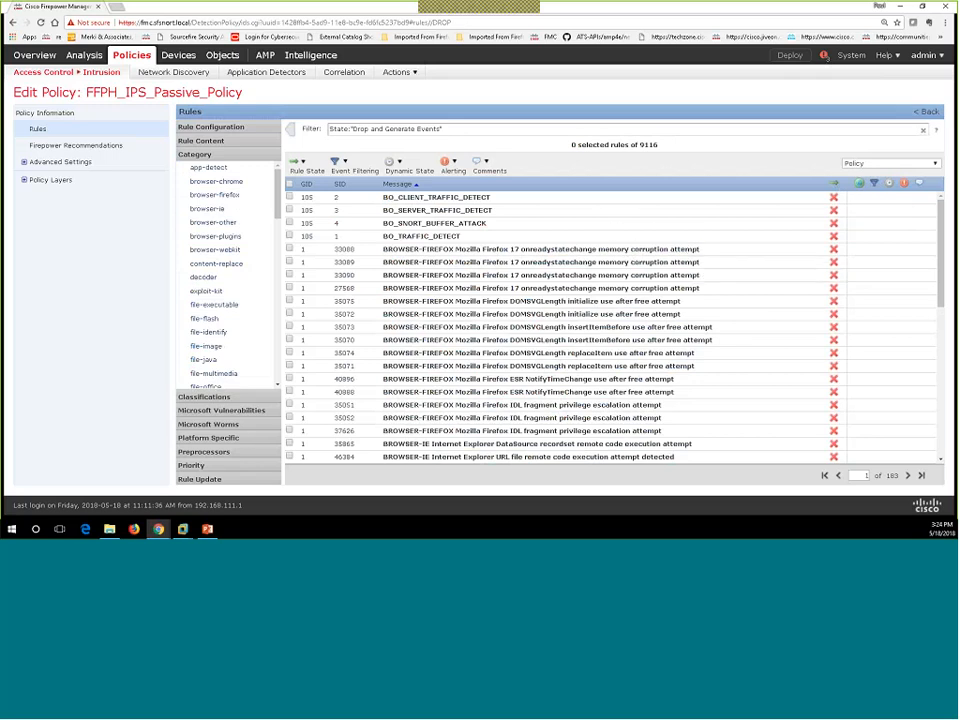
pyautogui.click(28, 114)
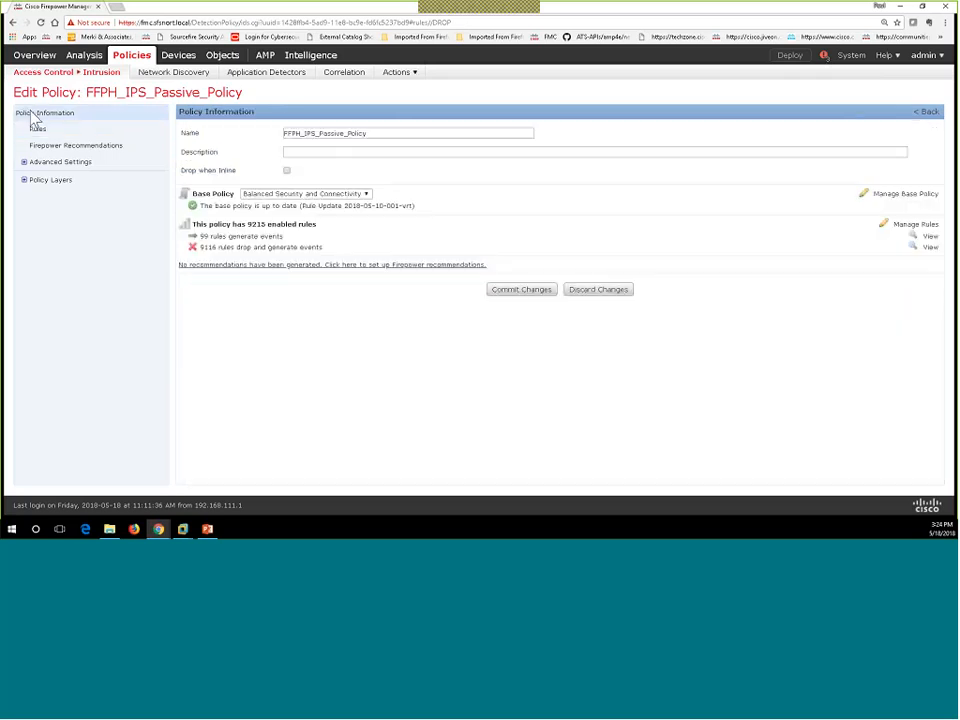
pyautogui.click(224, 237)
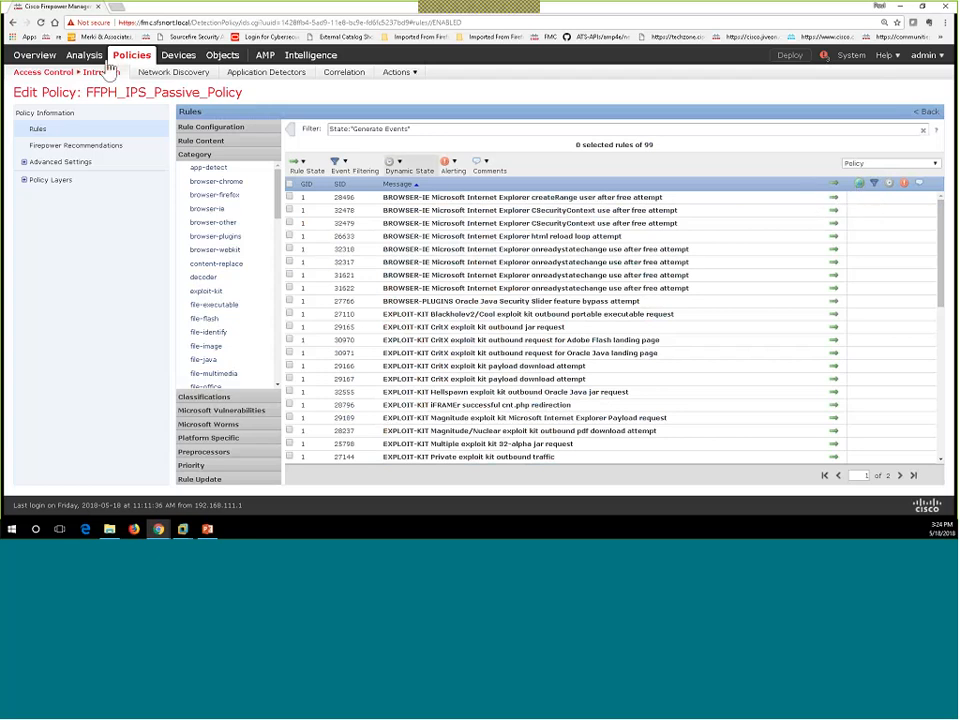
# Step: Open Analysis > Hosts > Network Map in a new browser tab
pyautogui.moveTo(120, 72)
pyautogui.moveTo(217, 79)
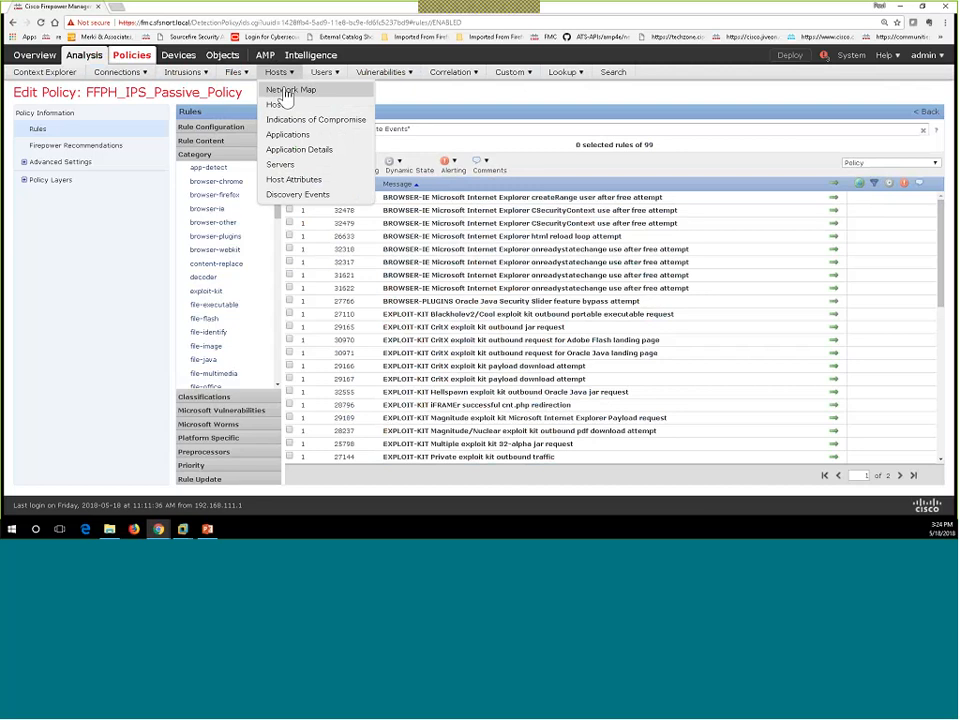
pyautogui.rightClick(287, 91)
pyautogui.click(298, 103)
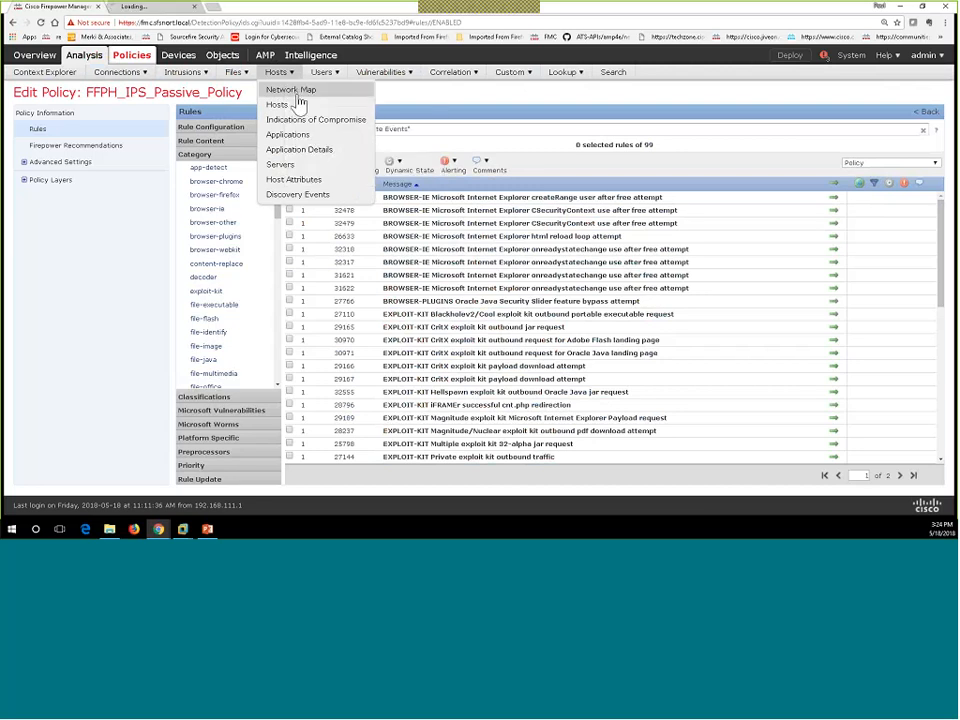
# Step: In the Network Map tab, expand the hosts tree through 192.168 to subnet 192.168.10's hosts
pyautogui.click(149, 17)
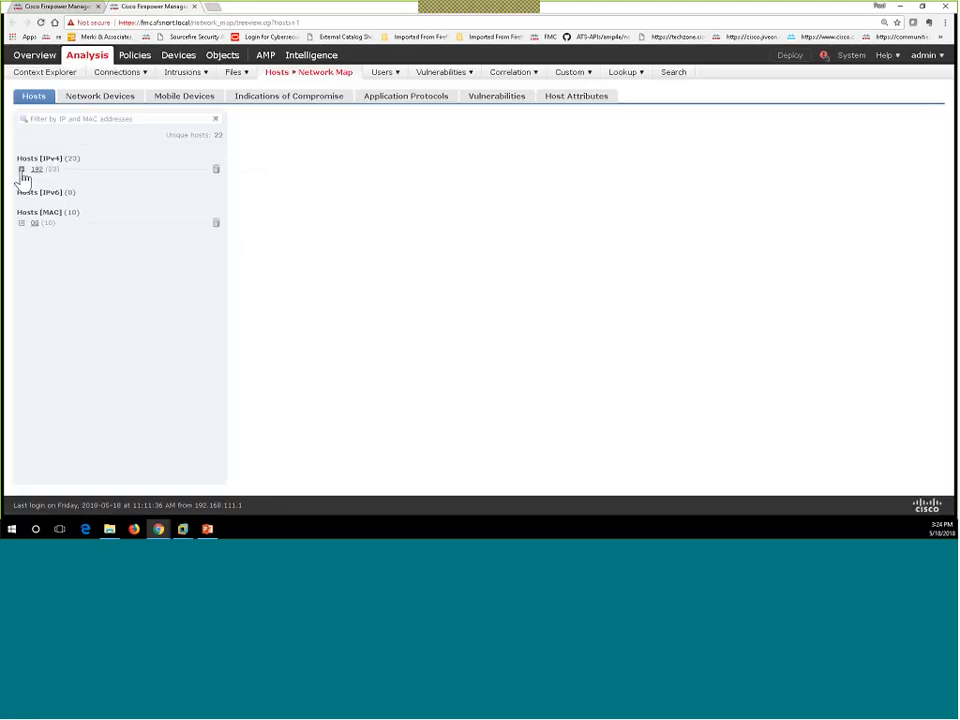
pyautogui.click(22, 169)
pyautogui.click(31, 183)
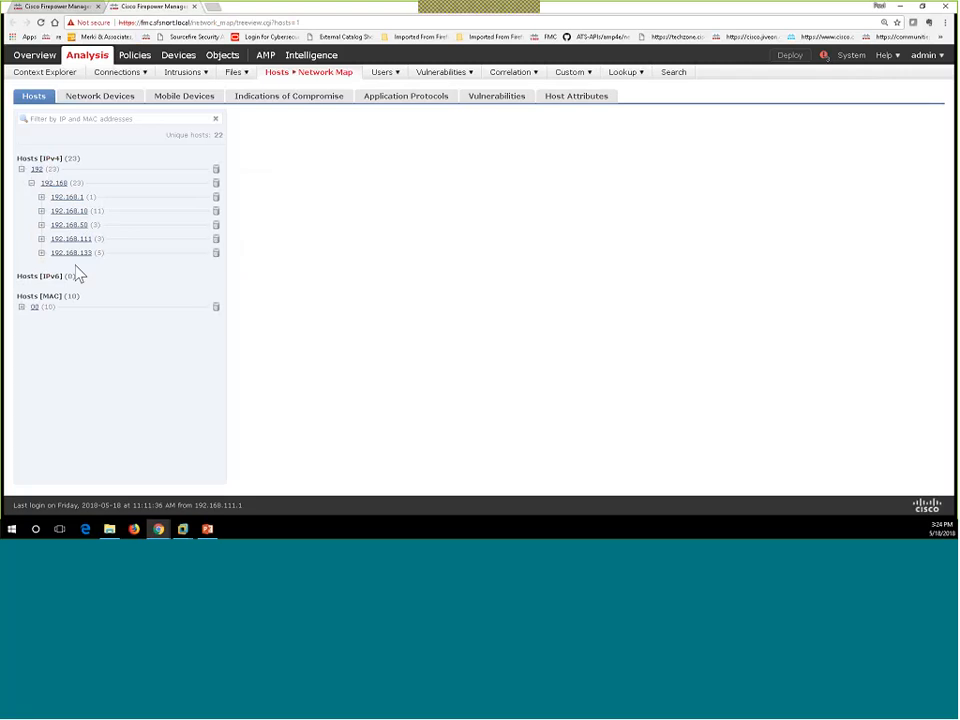
pyautogui.click(41, 211)
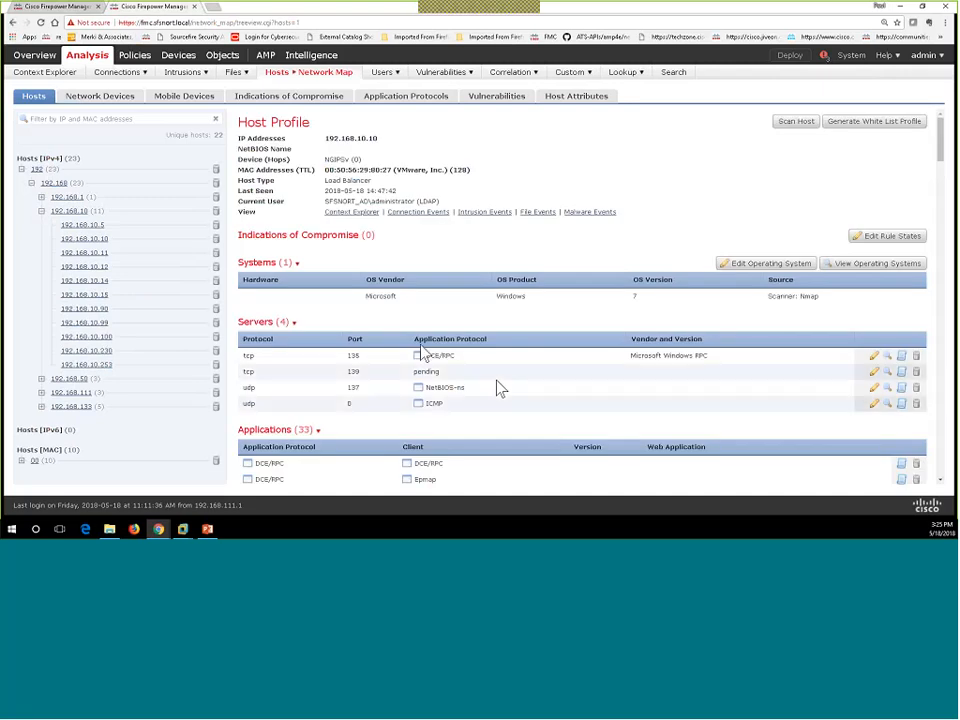
# Step: Collapse Applications, Host Protocols and Malware Detections, then expand host 192.168.10.10's 200 vulnerabilities
pyautogui.scroll(-1, 436, 402)
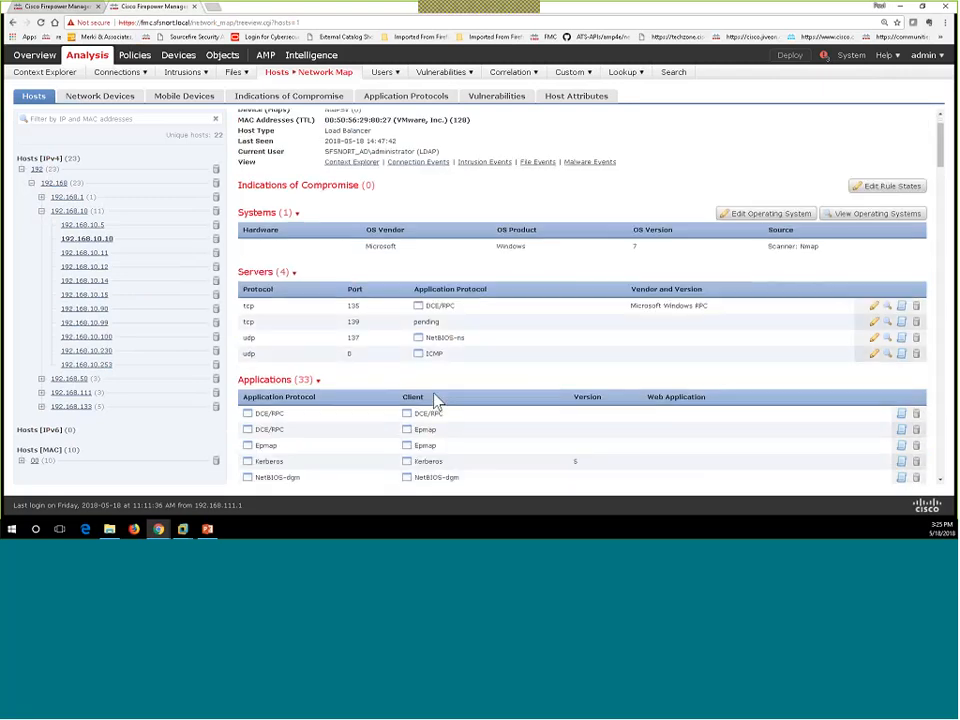
pyautogui.scroll(-5, 436, 402)
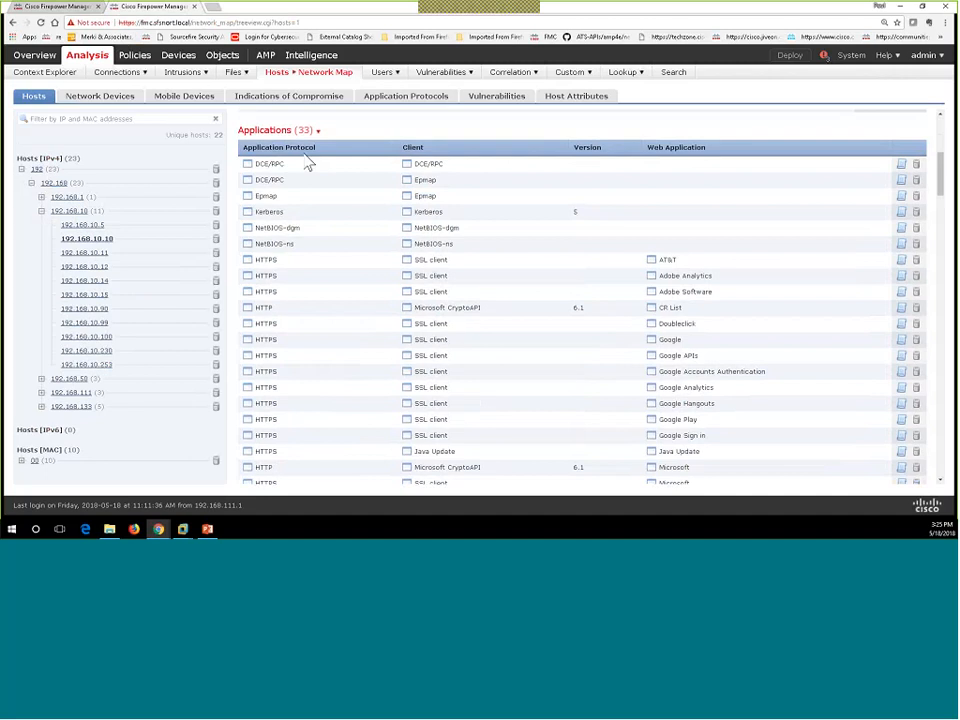
pyautogui.click(317, 132)
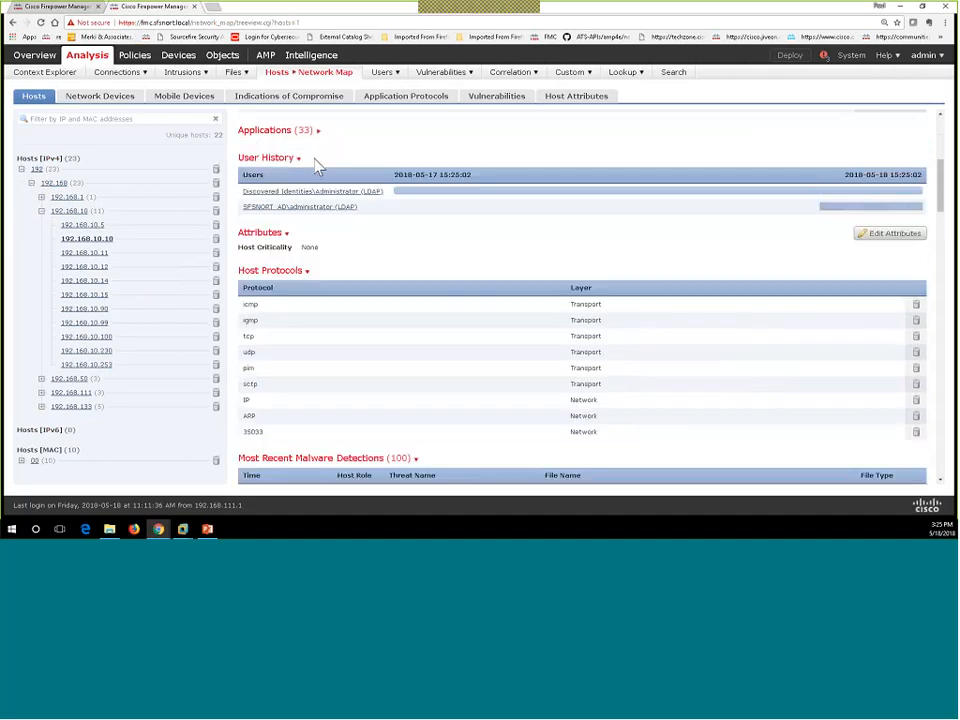
pyautogui.click(307, 271)
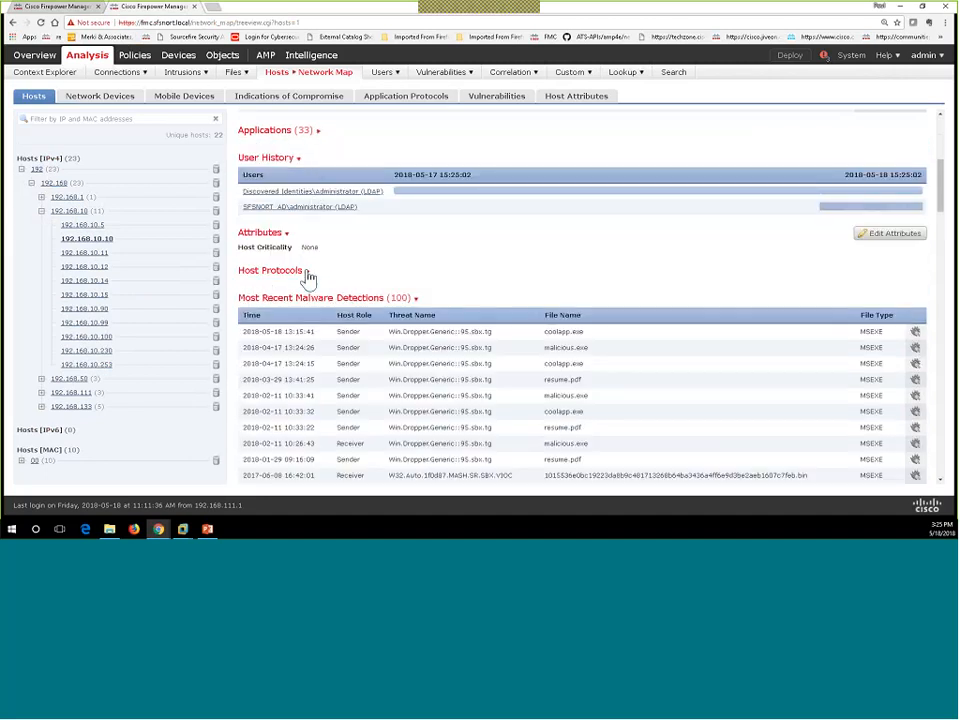
pyautogui.click(414, 300)
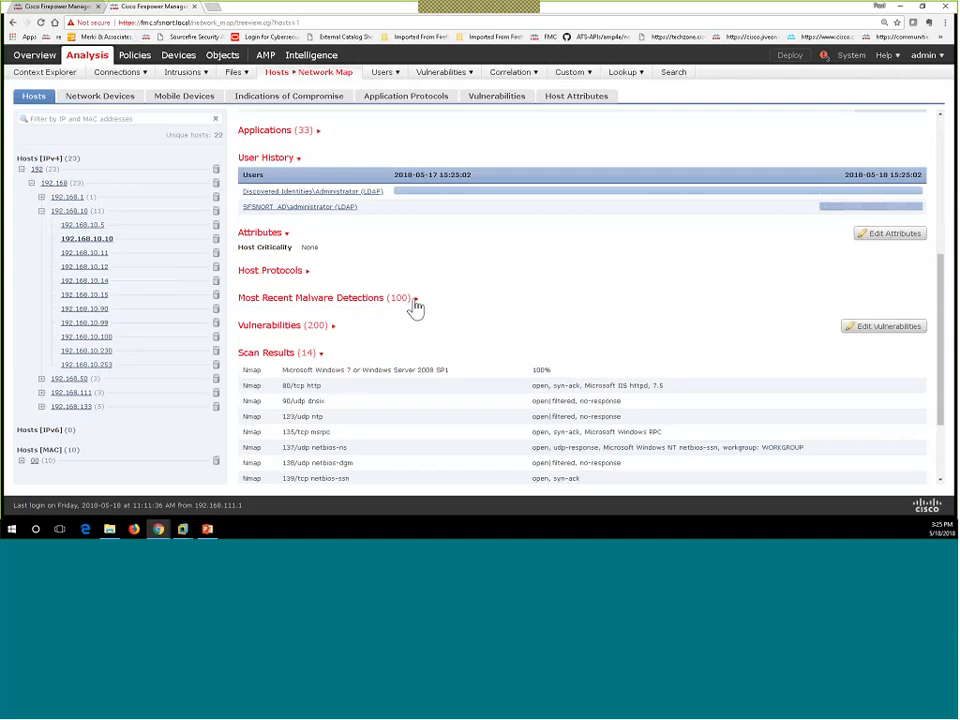
pyautogui.click(332, 330)
pyautogui.scroll(-10, 376, 333)
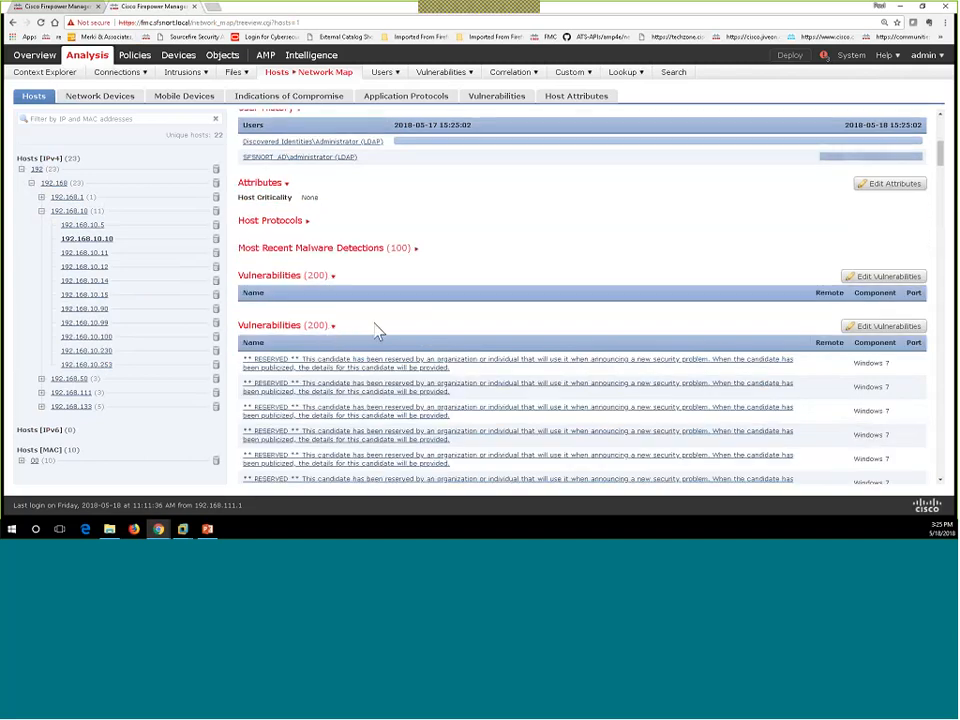
pyautogui.scroll(-10, 376, 333)
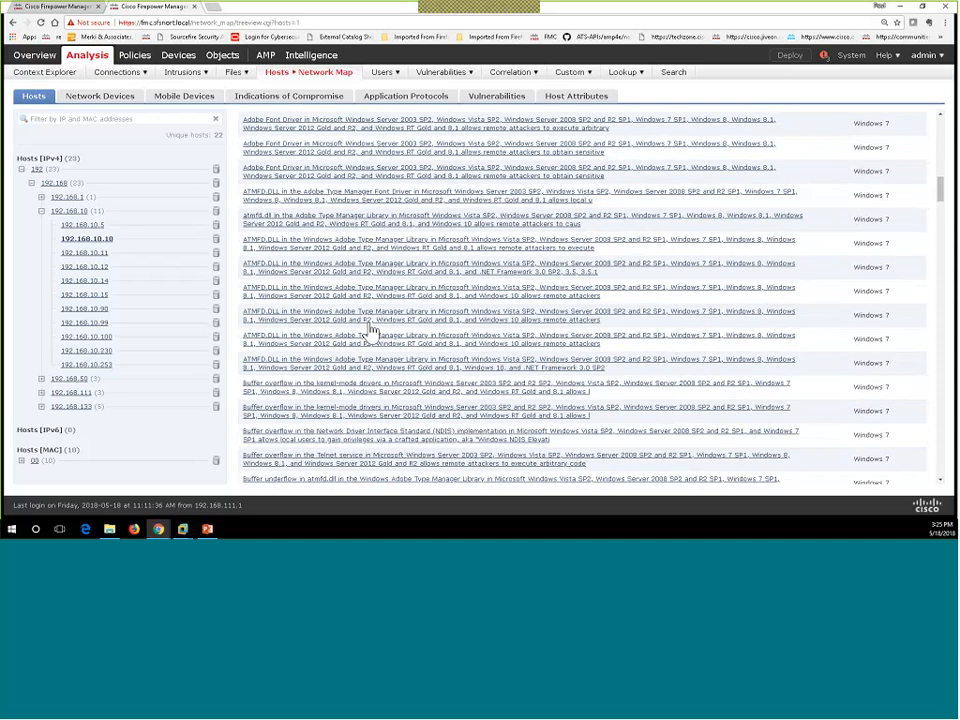
pyautogui.scroll(-3, 368, 333)
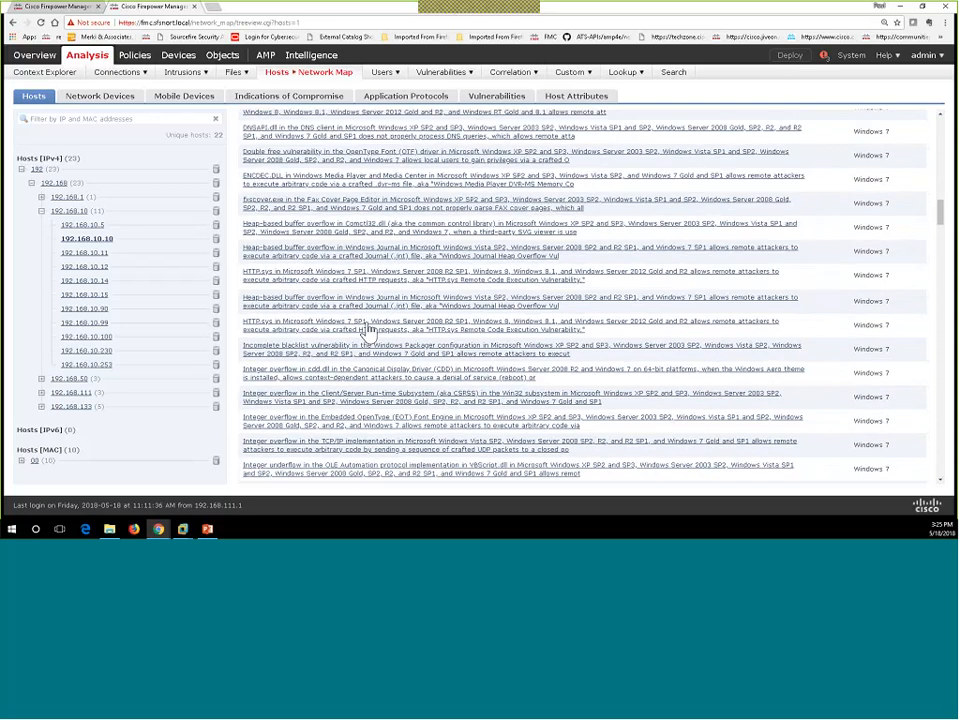
pyautogui.scroll(-10, 368, 333)
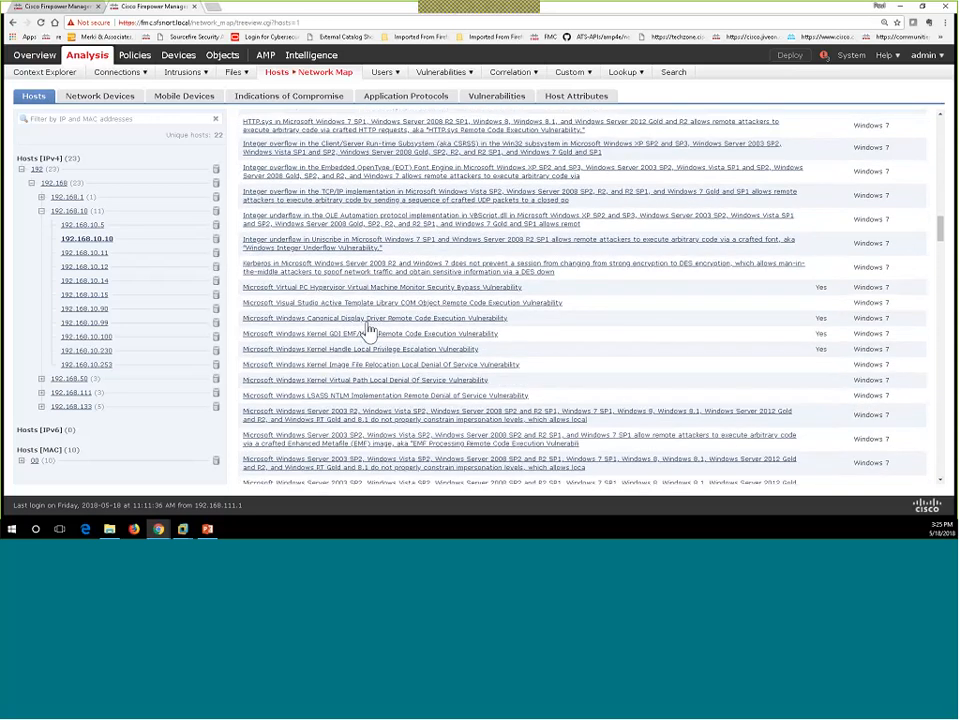
pyautogui.scroll(-10, 368, 333)
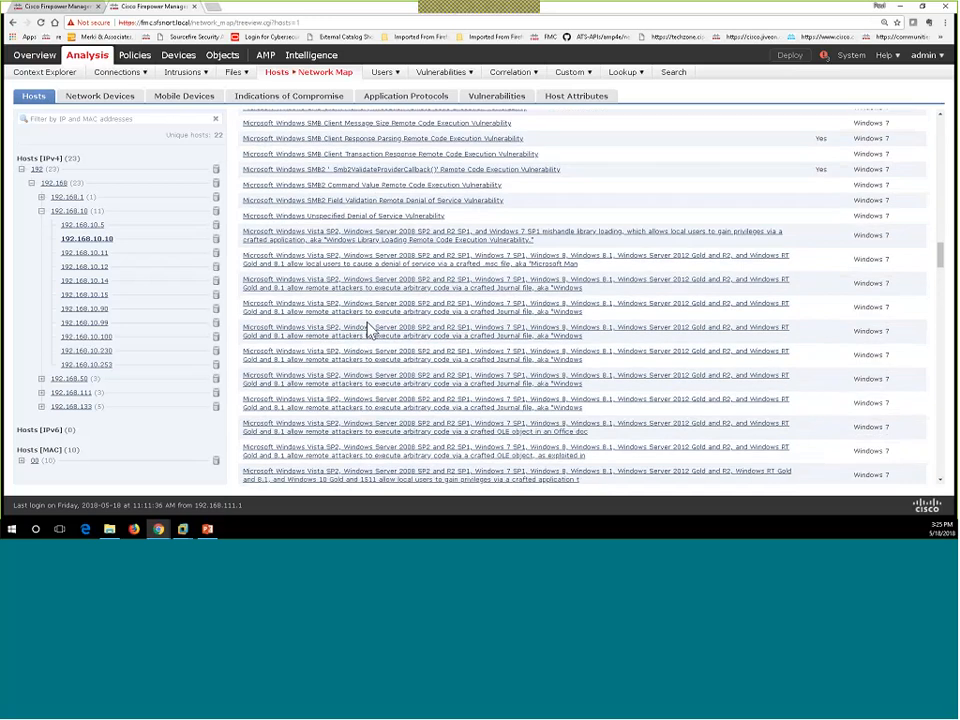
pyautogui.scroll(-8, 370, 332)
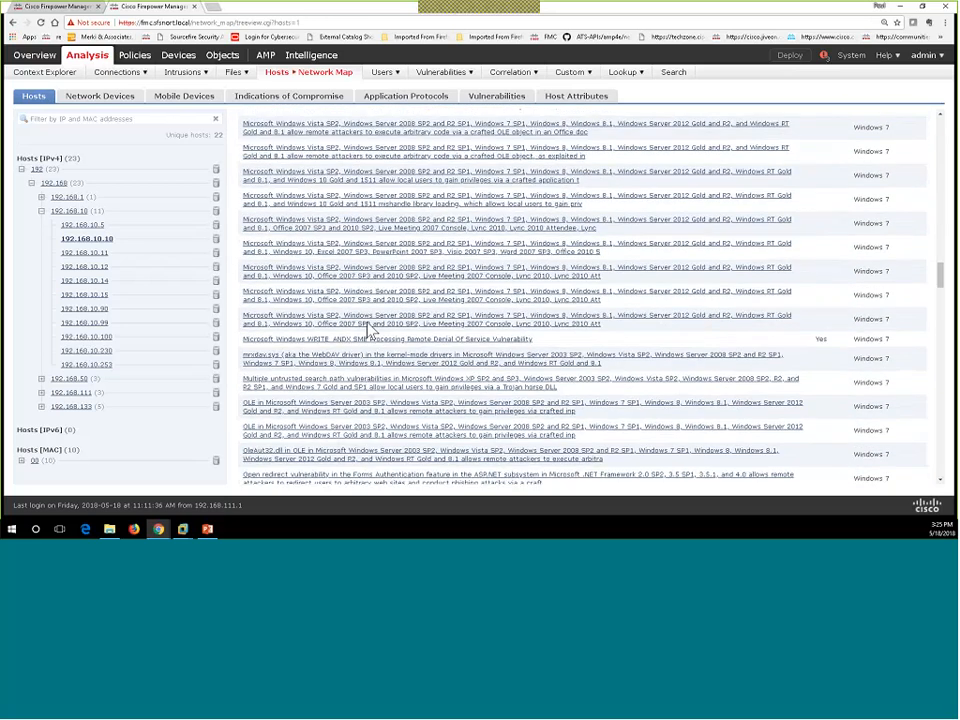
pyautogui.scroll(15, 370, 332)
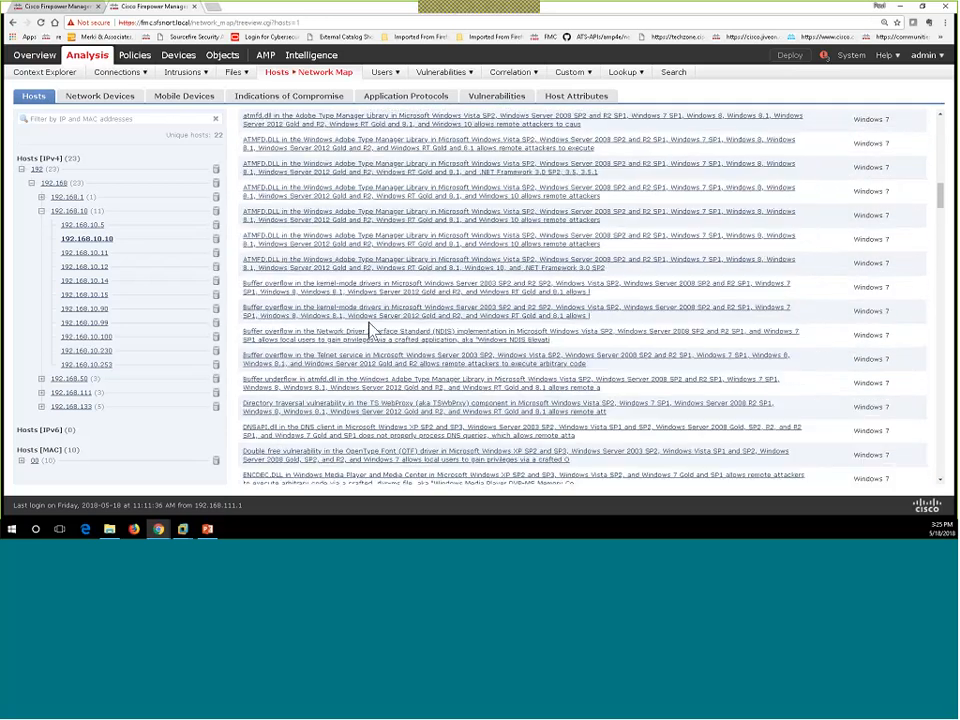
pyautogui.scroll(15, 374, 333)
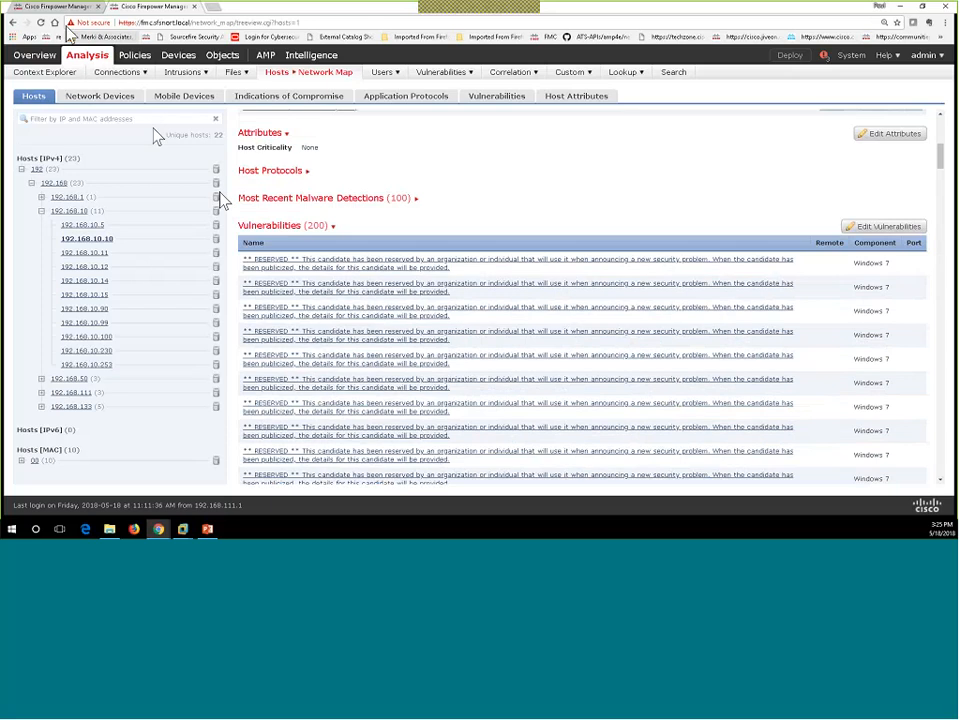
# Step: Back in the policy editor, show Firepower Recommendations with its Advanced Settings expanded
pyautogui.click(60, 8)
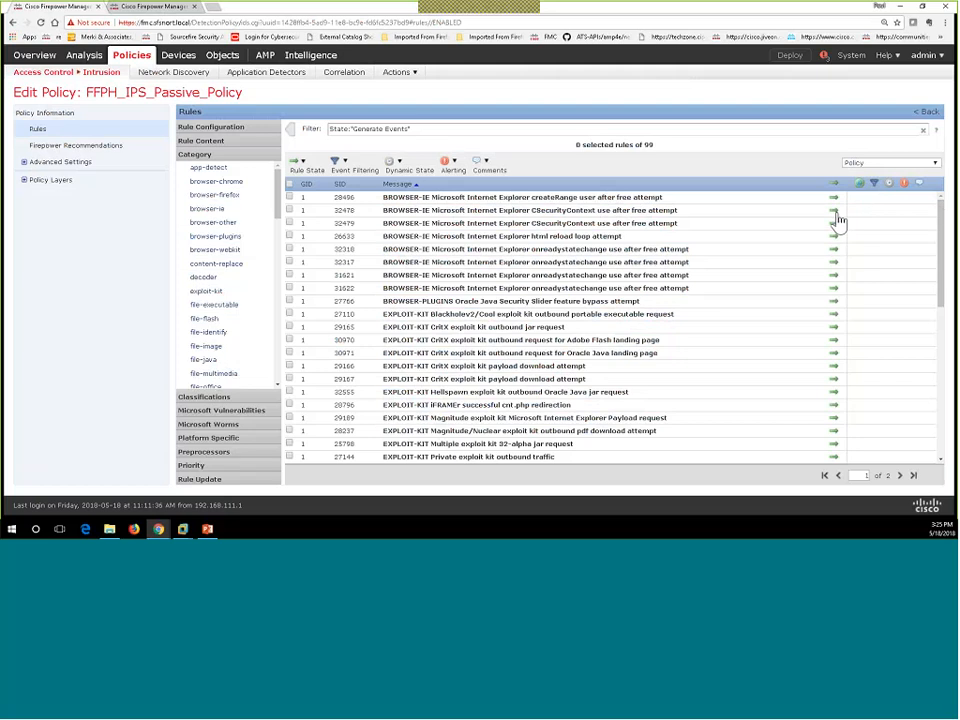
pyautogui.click(56, 147)
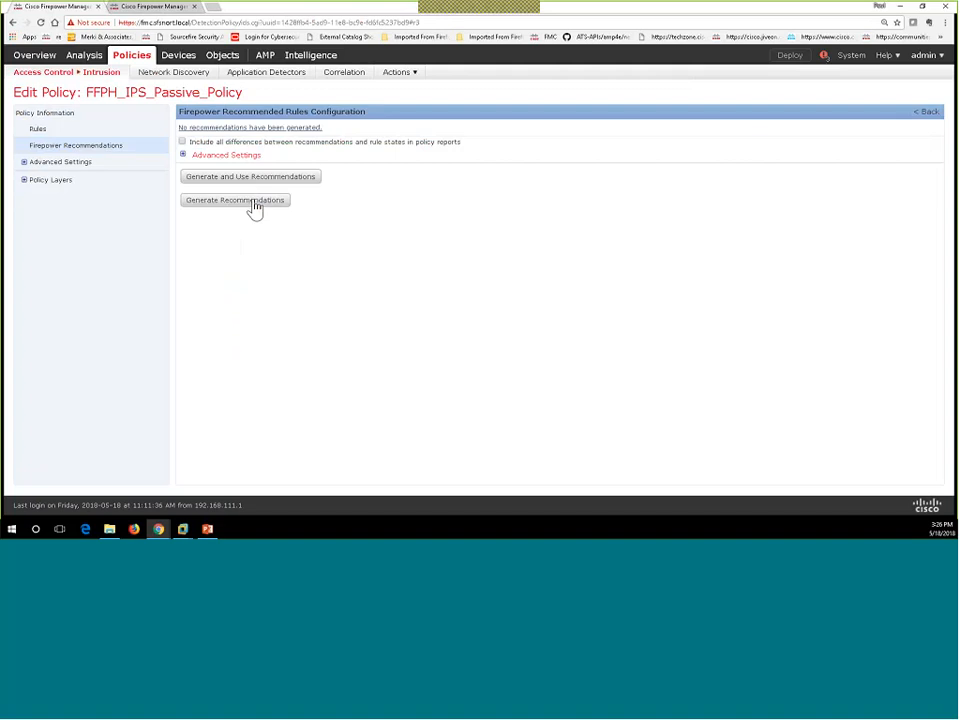
pyautogui.click(183, 156)
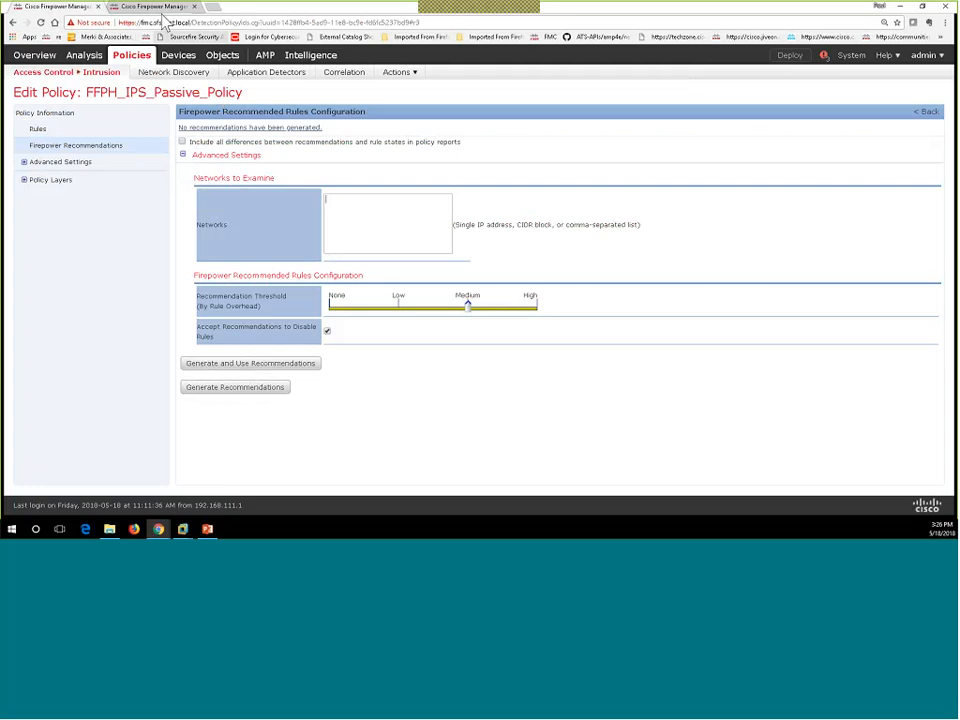
pyautogui.click(166, 9)
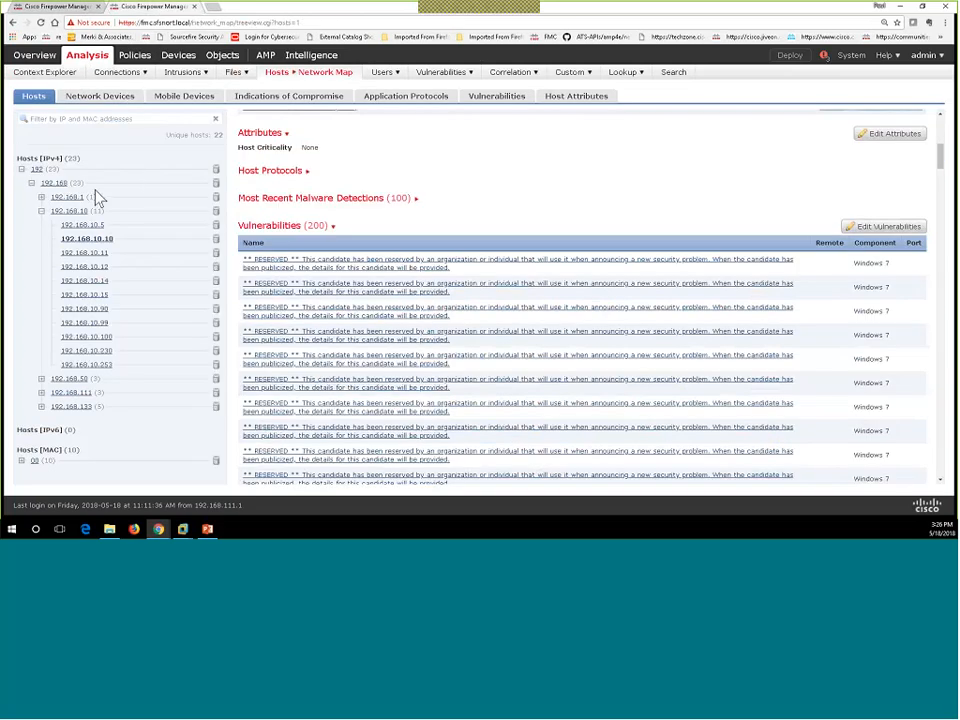
pyautogui.click(42, 200)
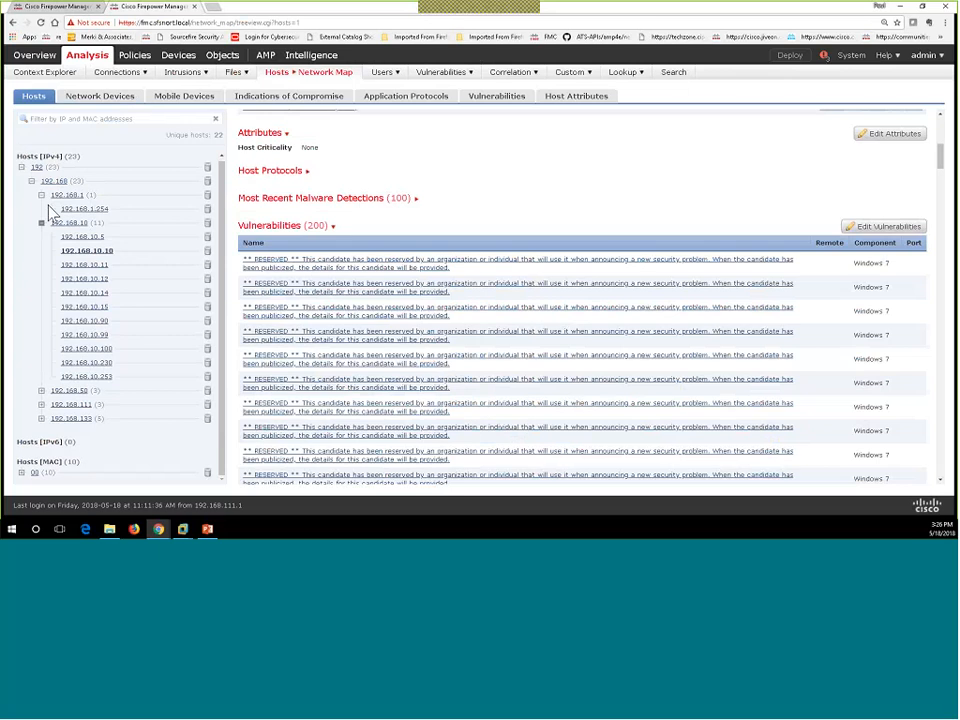
pyautogui.click(42, 390)
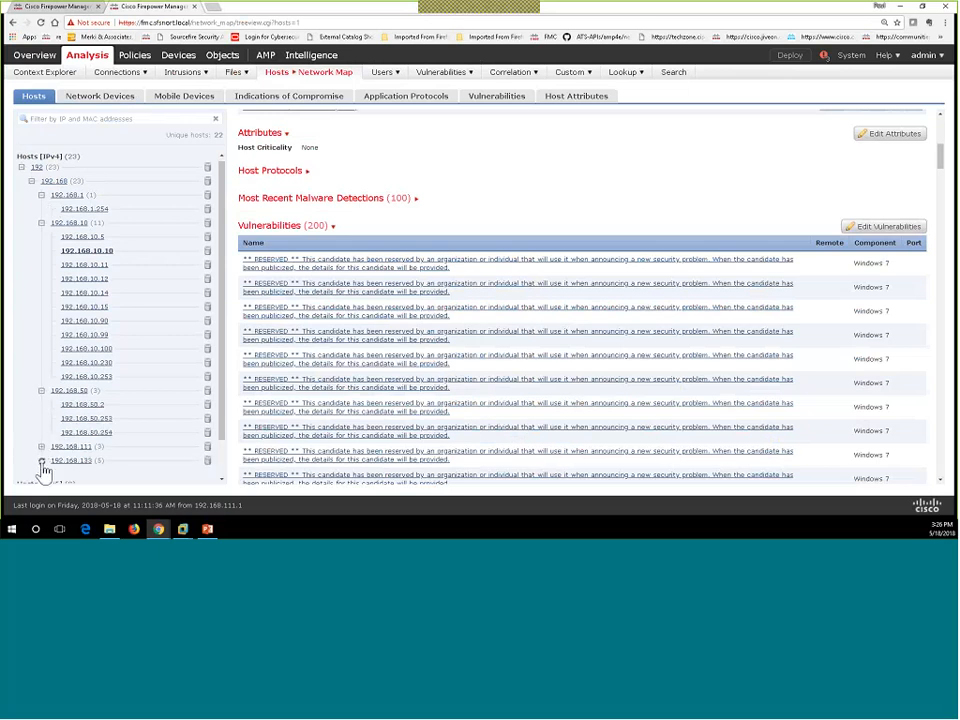
pyautogui.click(42, 461)
pyautogui.scroll(-1, 96, 407)
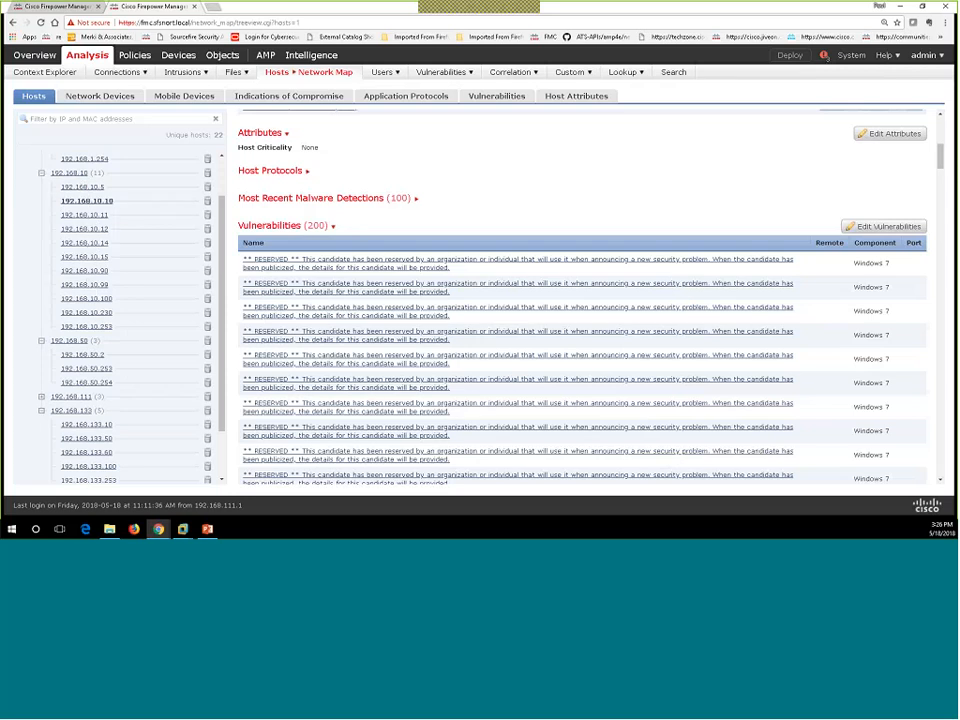
pyautogui.click(56, 8)
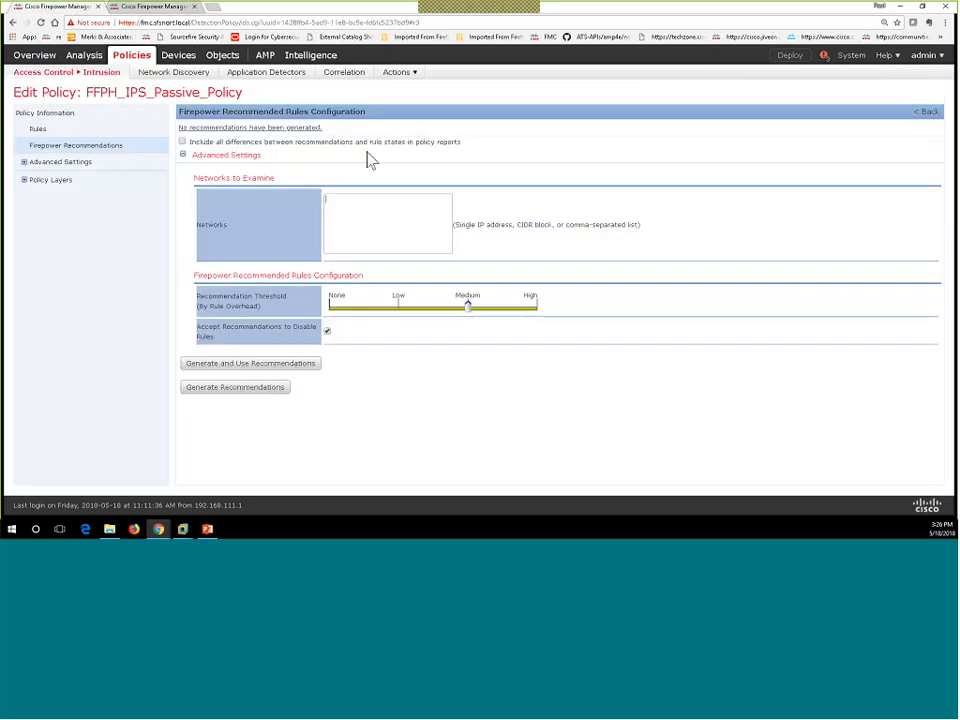
# Step: Enter 192.168.10.0/24 as the network to examine and generate and use recommendations
pyautogui.write('1')
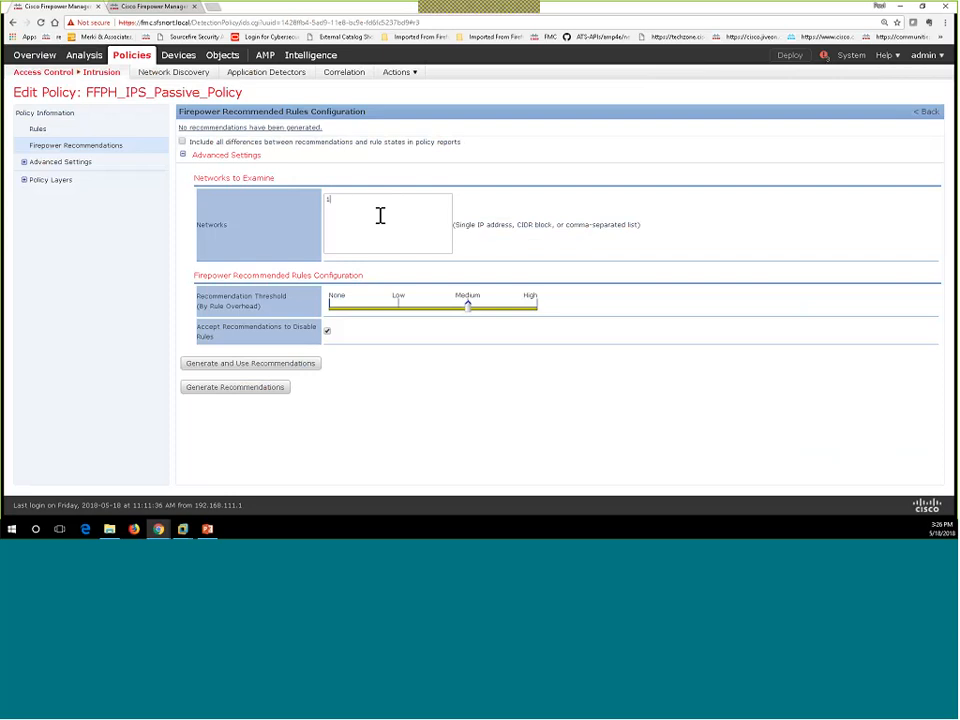
pyautogui.write('92.168.10.0/24')
pyautogui.click(222, 367)
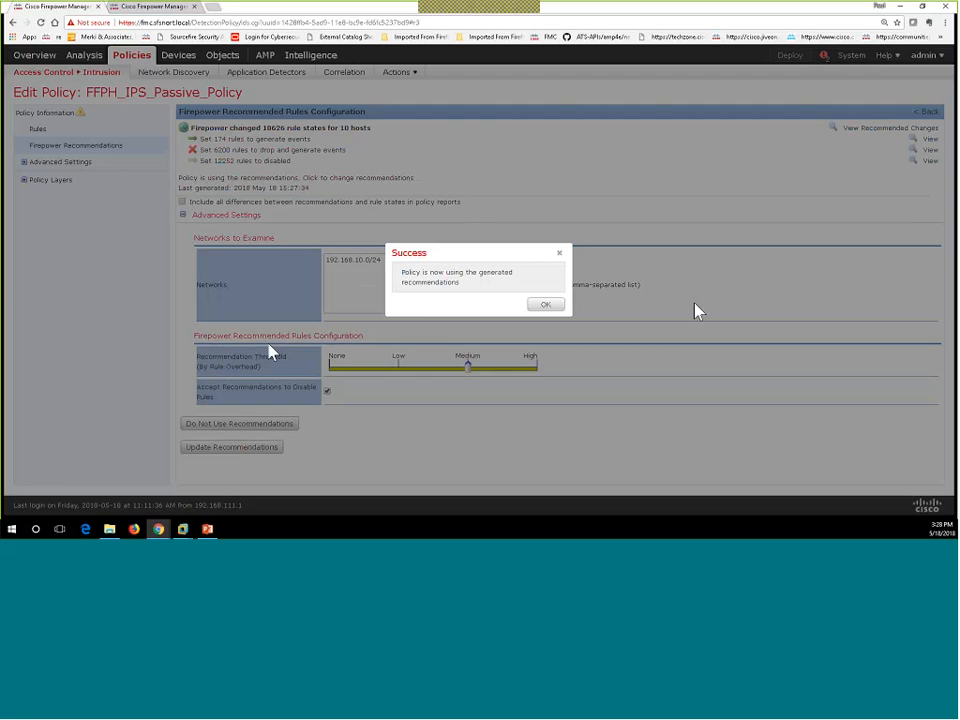
# Step: Dismiss the success message, review the updated rules, and return to Policy Information showing 6377 enabled rules
pyautogui.click(547, 306)
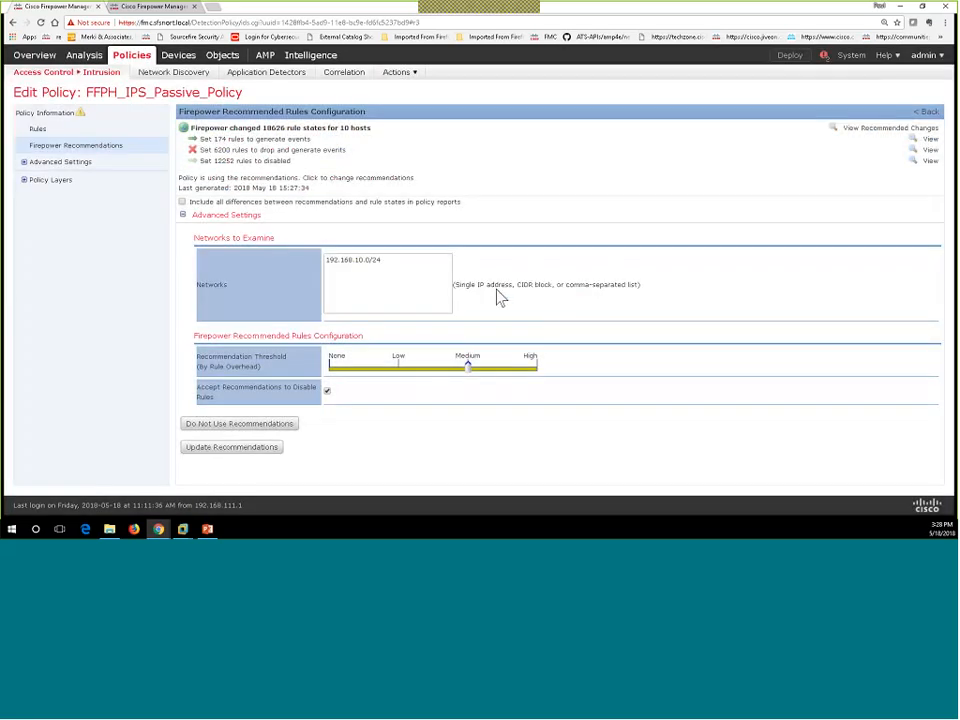
pyautogui.click(38, 131)
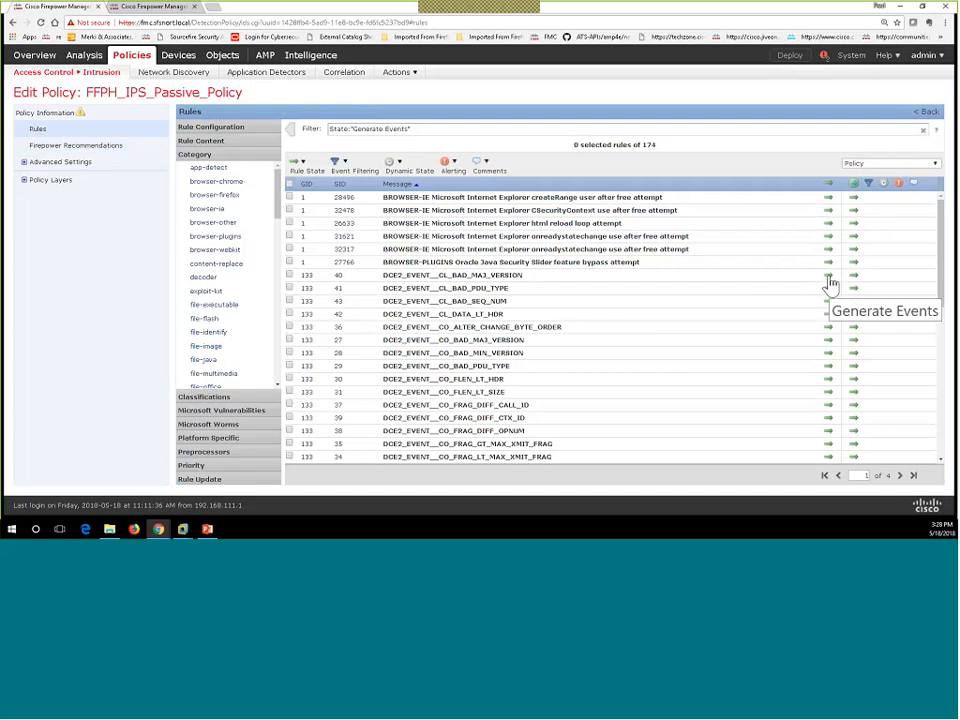
pyautogui.click(50, 116)
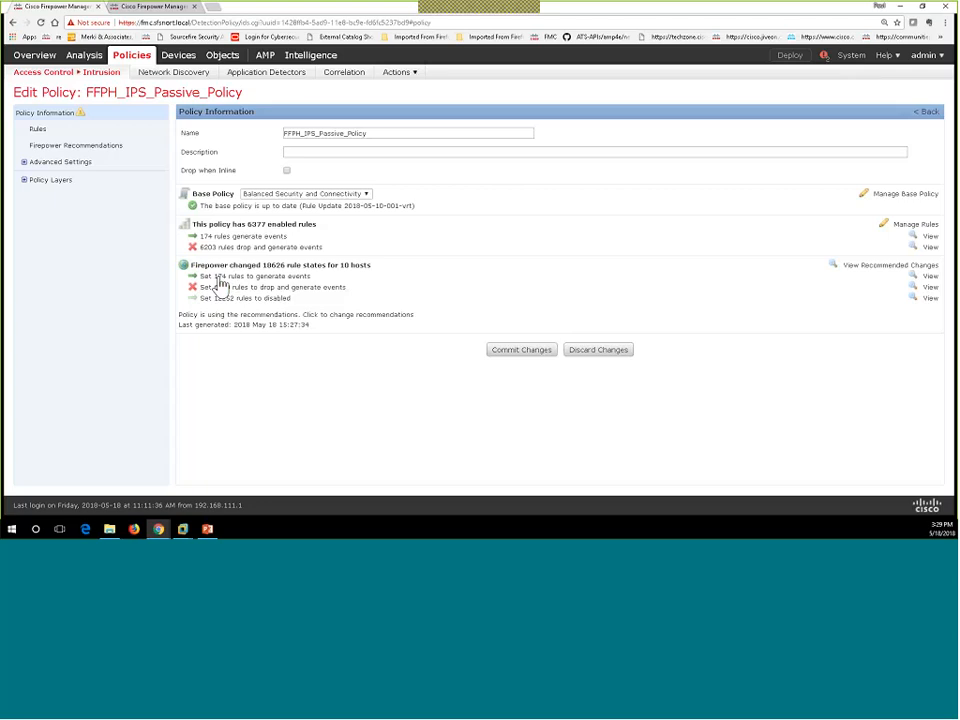
# Step: Commit FFPH_IPS_Passive_Policy's changes without entering a change description
pyautogui.click(522, 350)
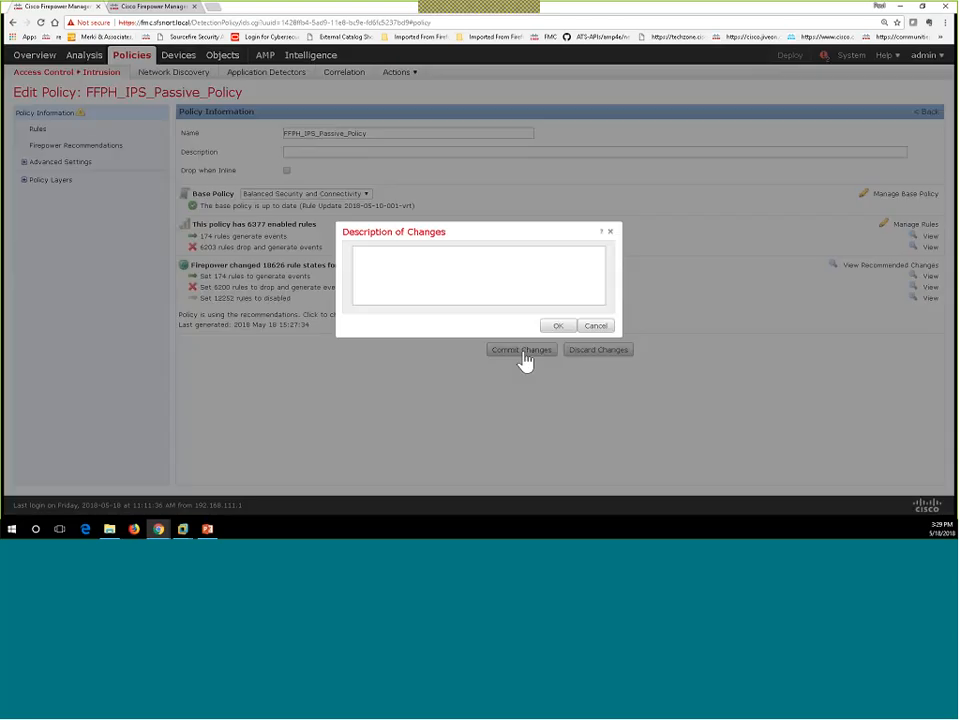
pyautogui.click(558, 326)
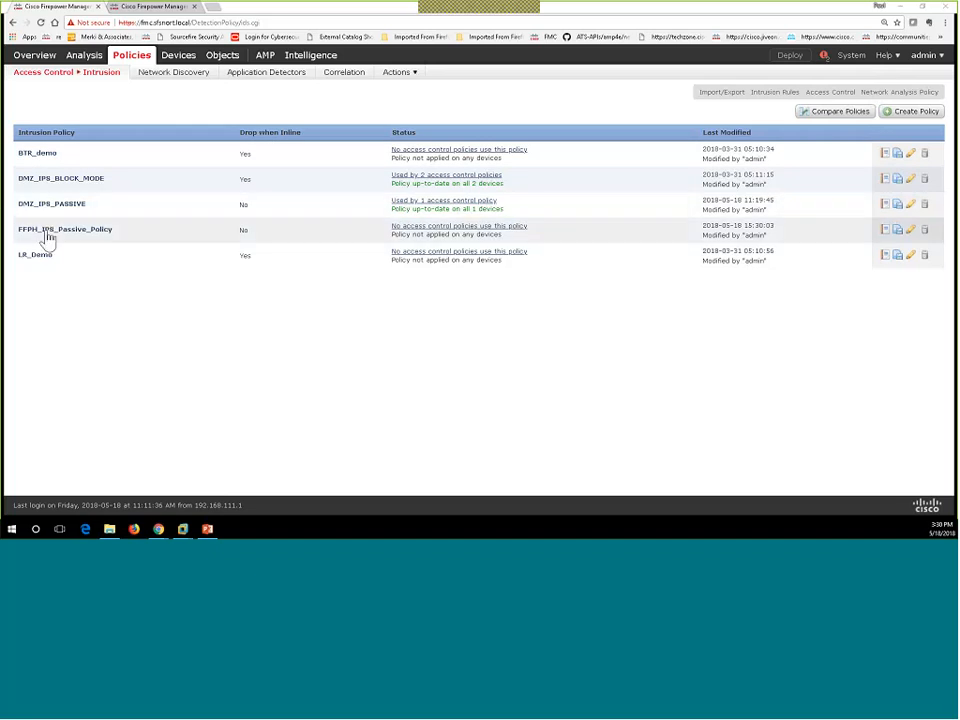
# Step: Open DMZ_ACP and set the Scrub_all rule's intrusion policy to FFPH_IPS_Passive_Policy
pyautogui.click(57, 96)
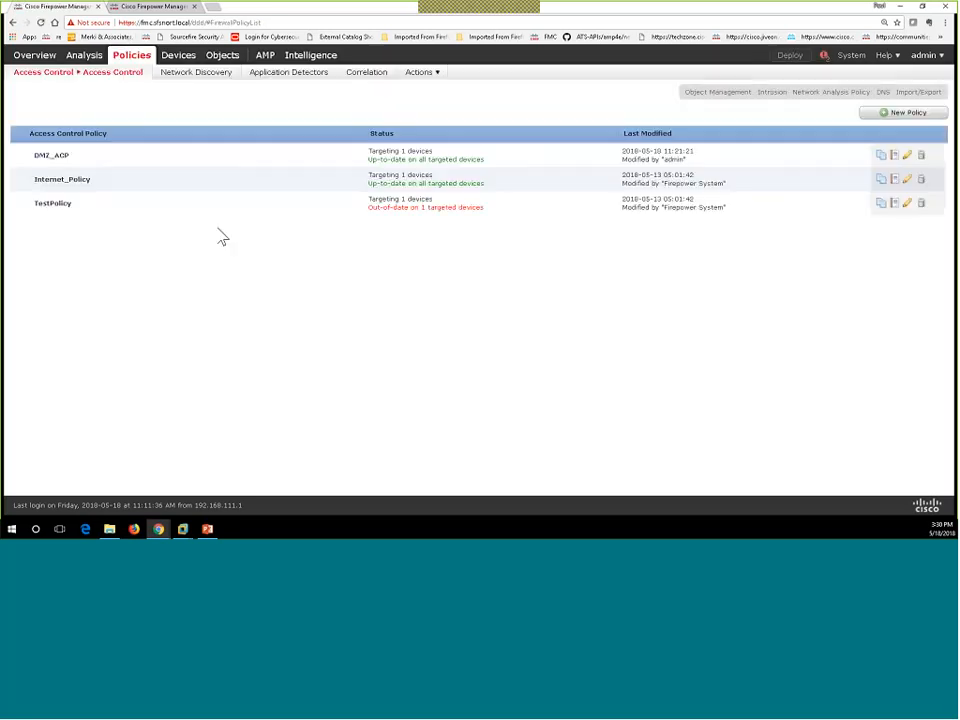
pyautogui.click(64, 160)
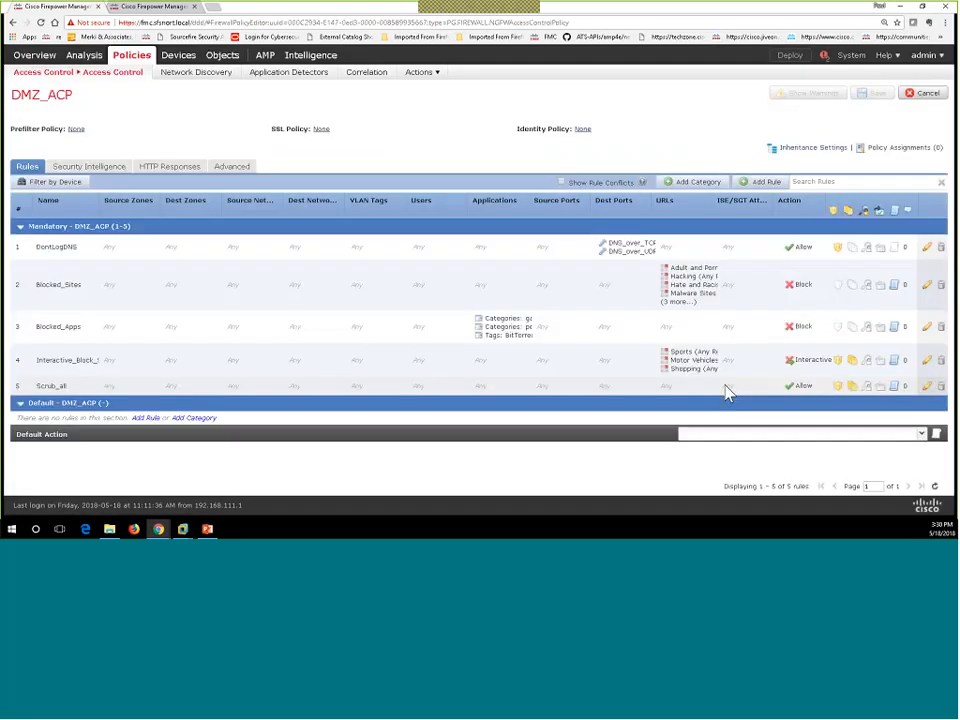
pyautogui.doubleClick(840, 390)
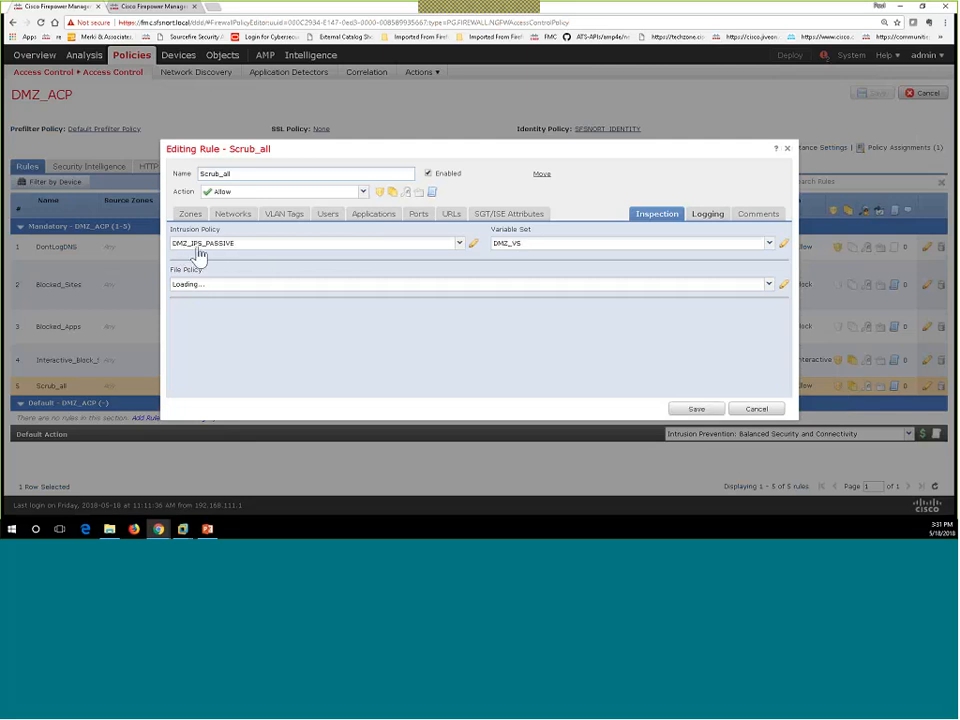
pyautogui.click(217, 246)
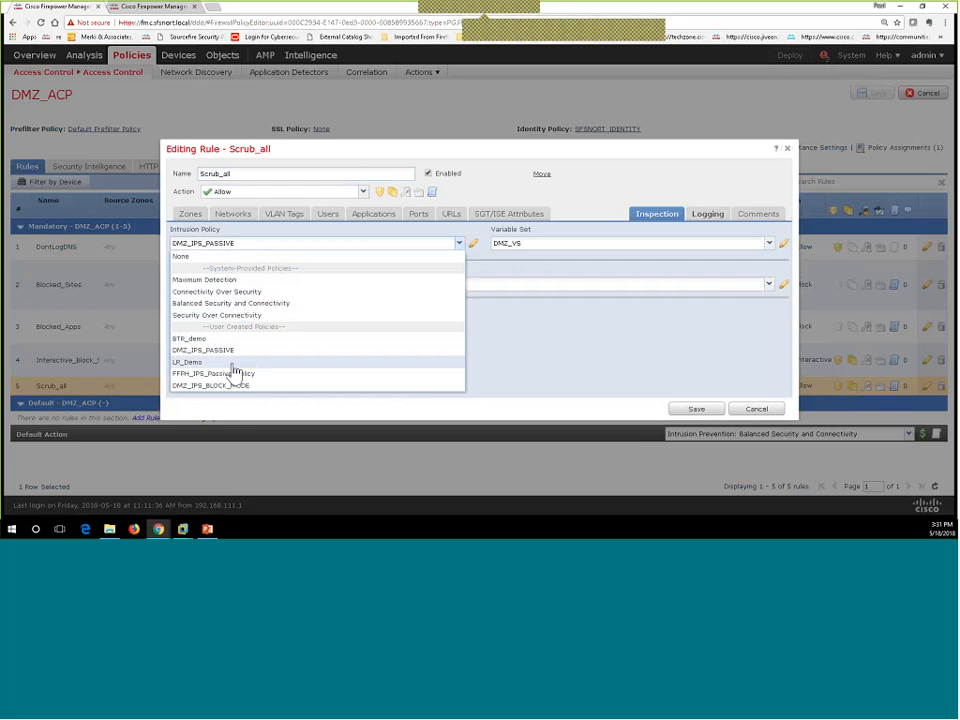
pyautogui.click(183, 376)
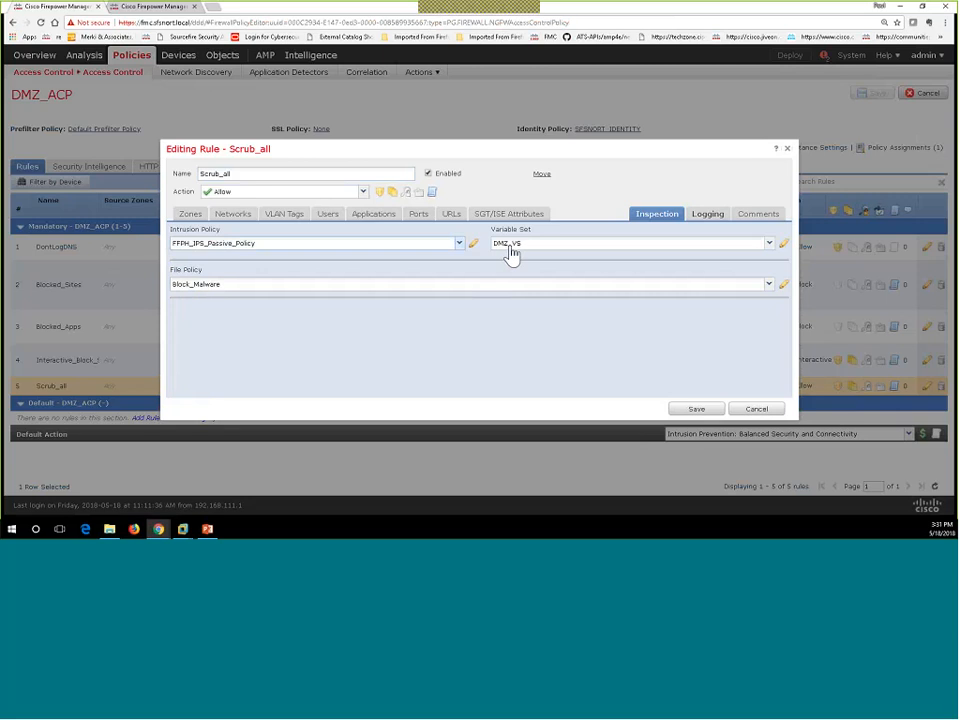
# Step: Enable logging at end of connection for Scrub_all, then save the rule and the DMZ_ACP policy
pyautogui.click(709, 217)
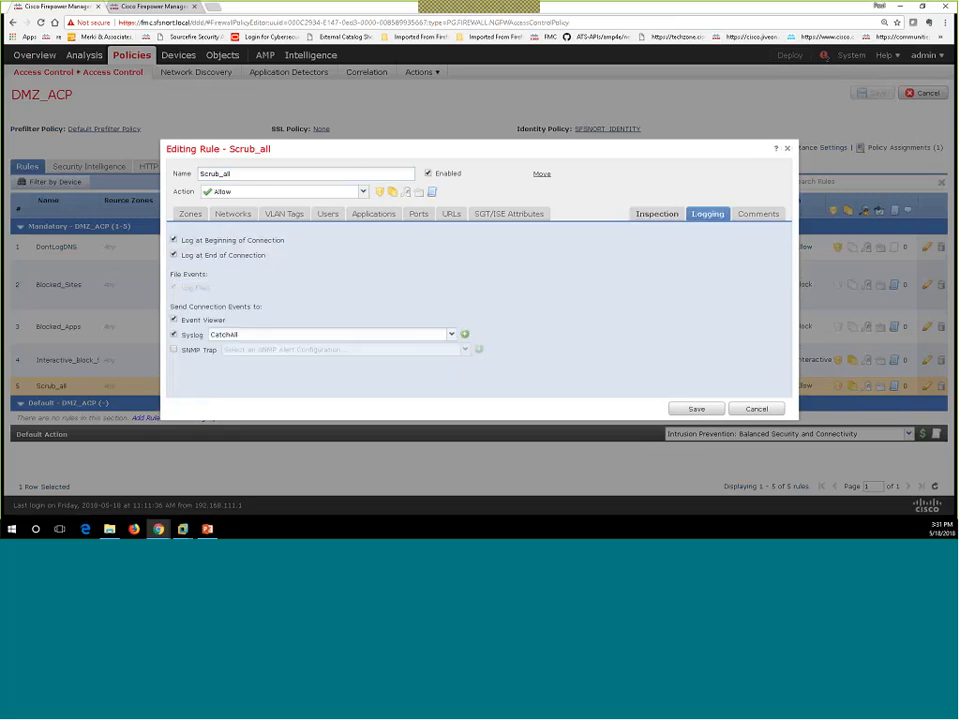
pyautogui.click(174, 255)
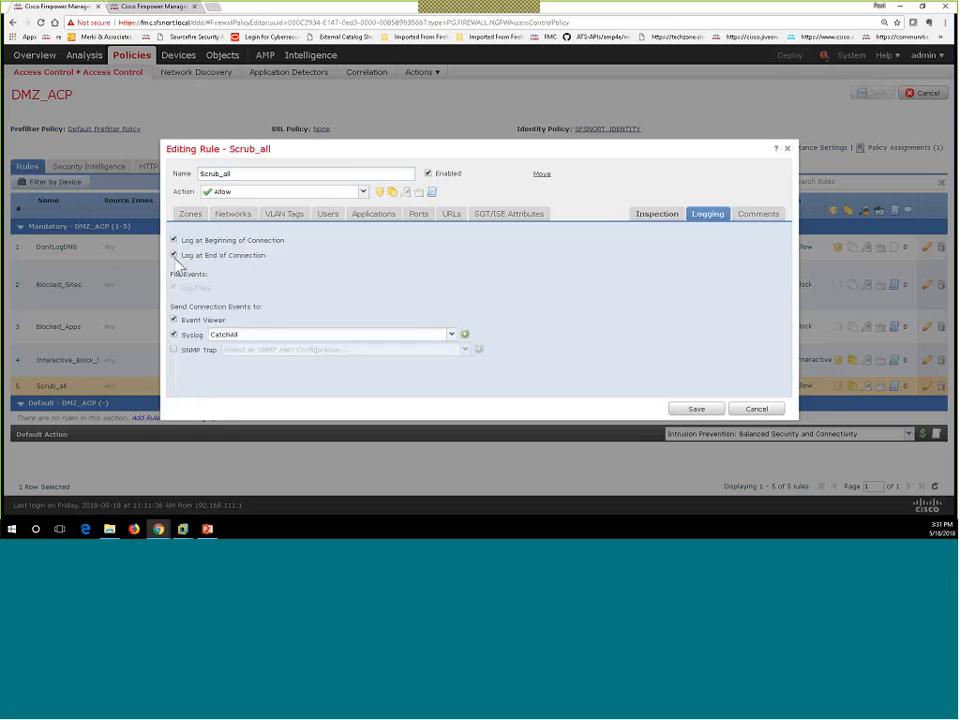
pyautogui.click(693, 411)
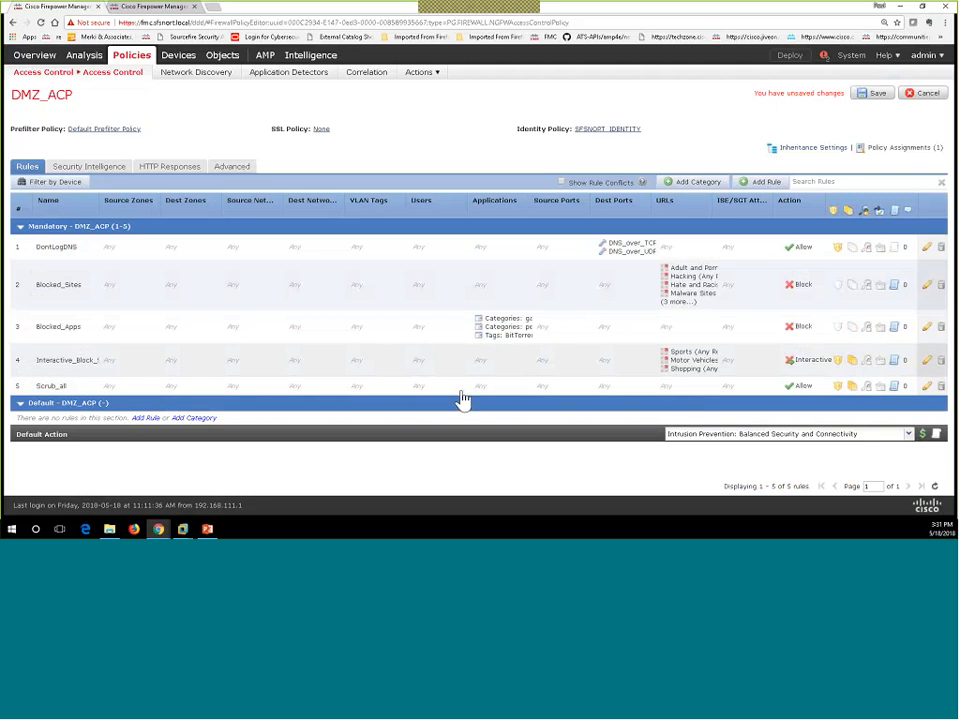
pyautogui.click(873, 100)
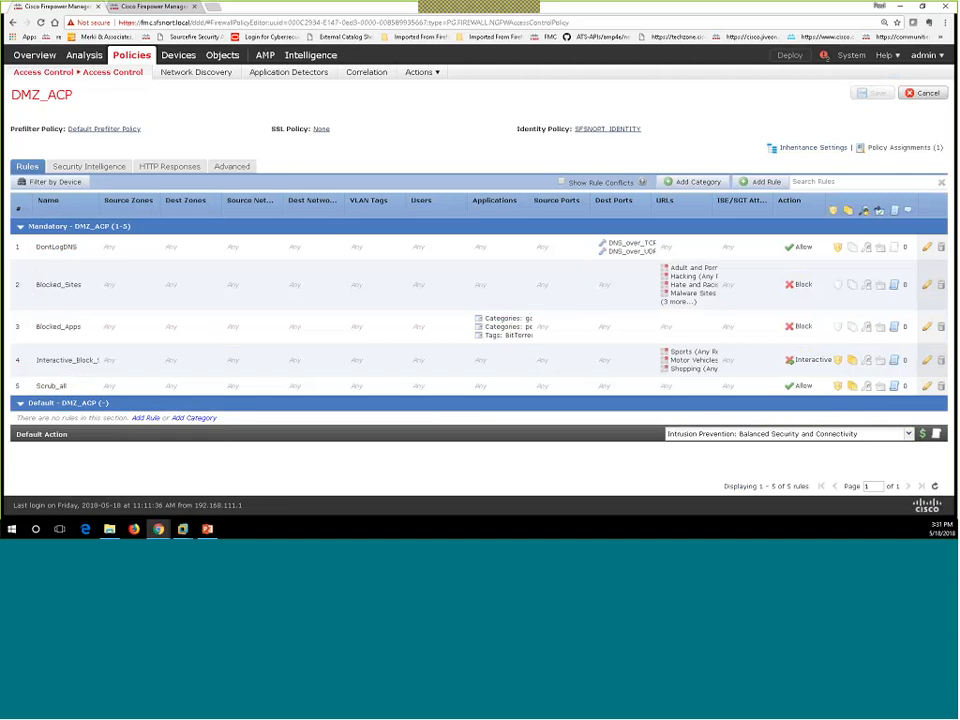
# Step: In the deployment window, expand NGIPSv's pending policies and select the NGIPSv sensor
pyautogui.click(786, 60)
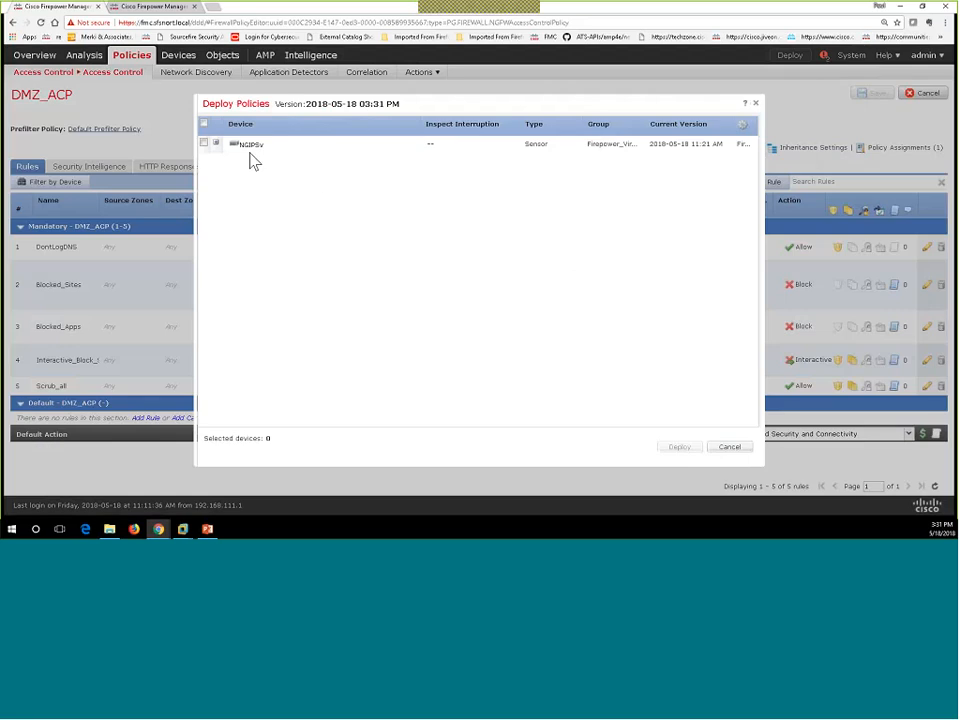
pyautogui.click(217, 145)
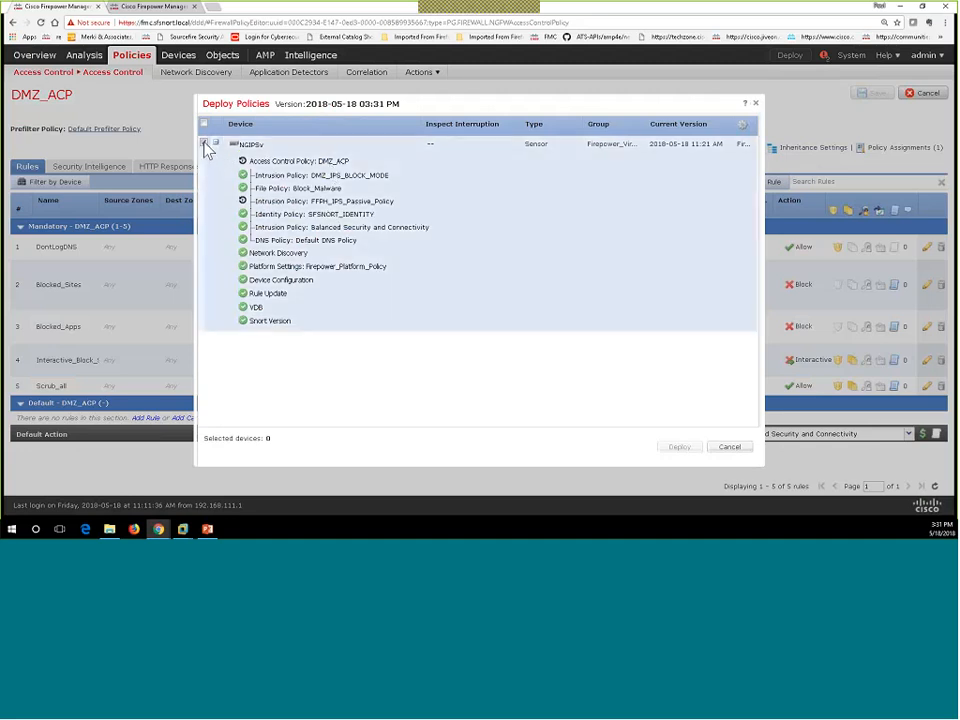
pyautogui.click(205, 144)
# Step: Deploy to NGIPSv and check the Deployments and Tasks status lists
pyautogui.click(679, 449)
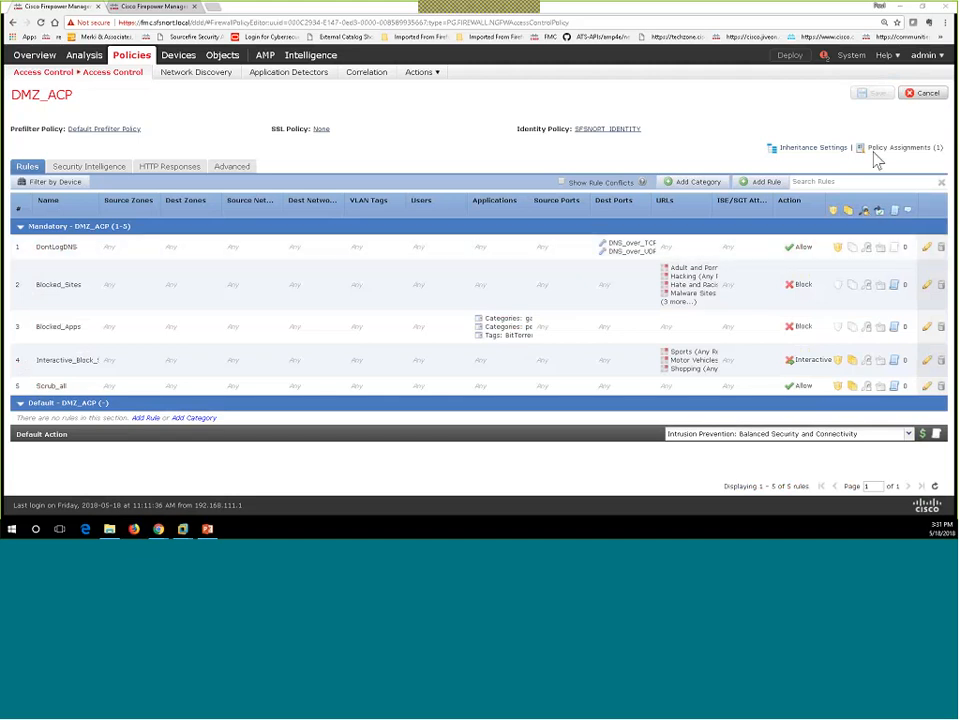
pyautogui.click(824, 57)
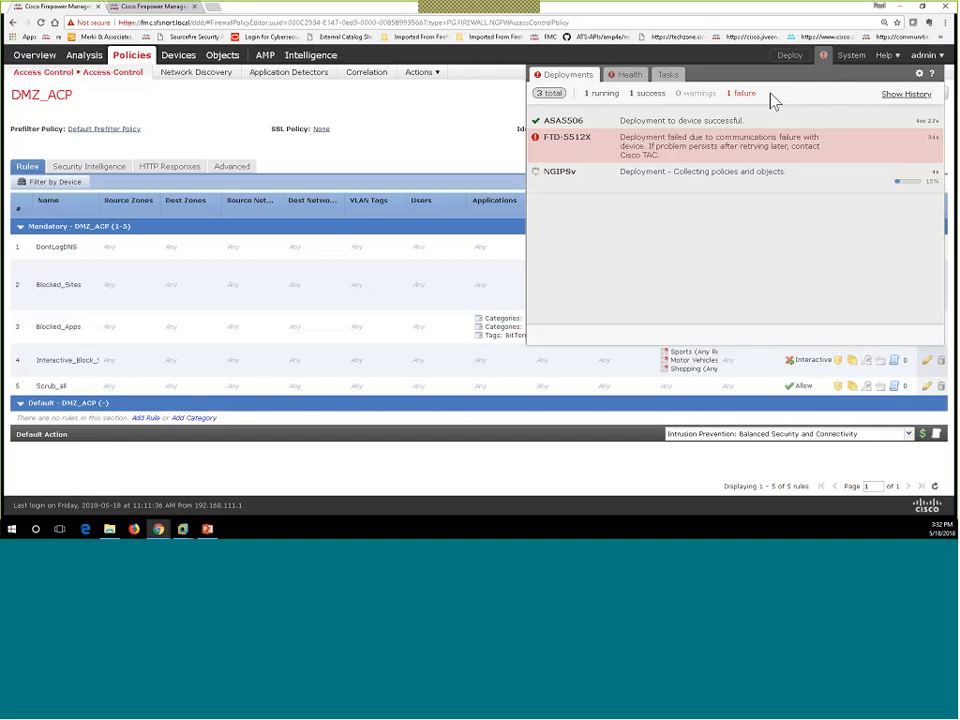
pyautogui.click(670, 80)
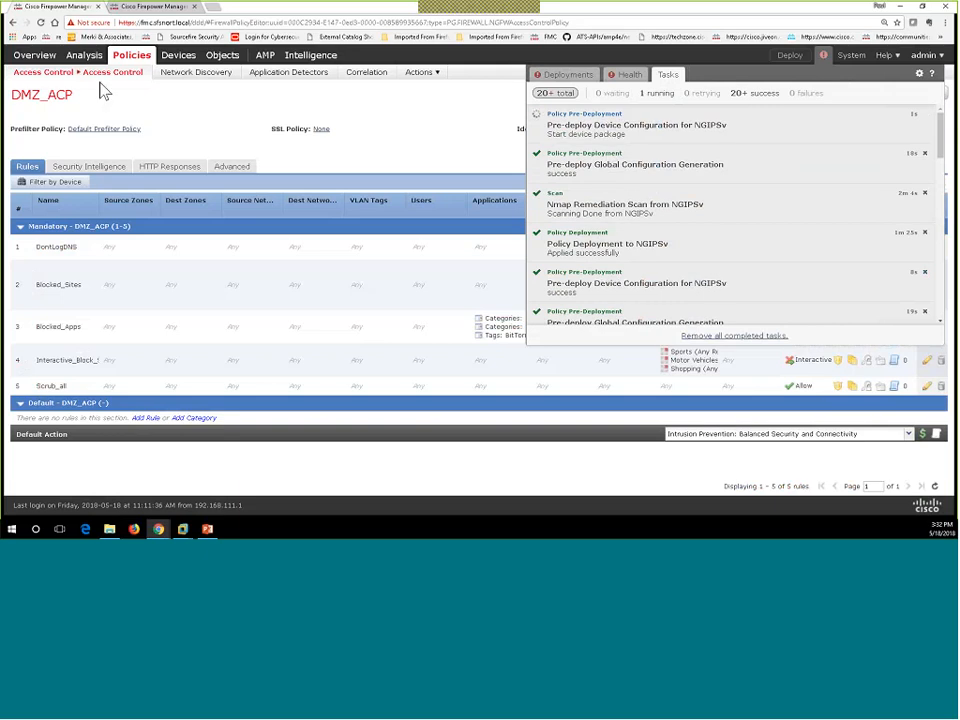
# Step: Check Analysis > Intrusions > Events (no records found), then switch back to the DMZ_ACP policy editor tab
pyautogui.click(157, 10)
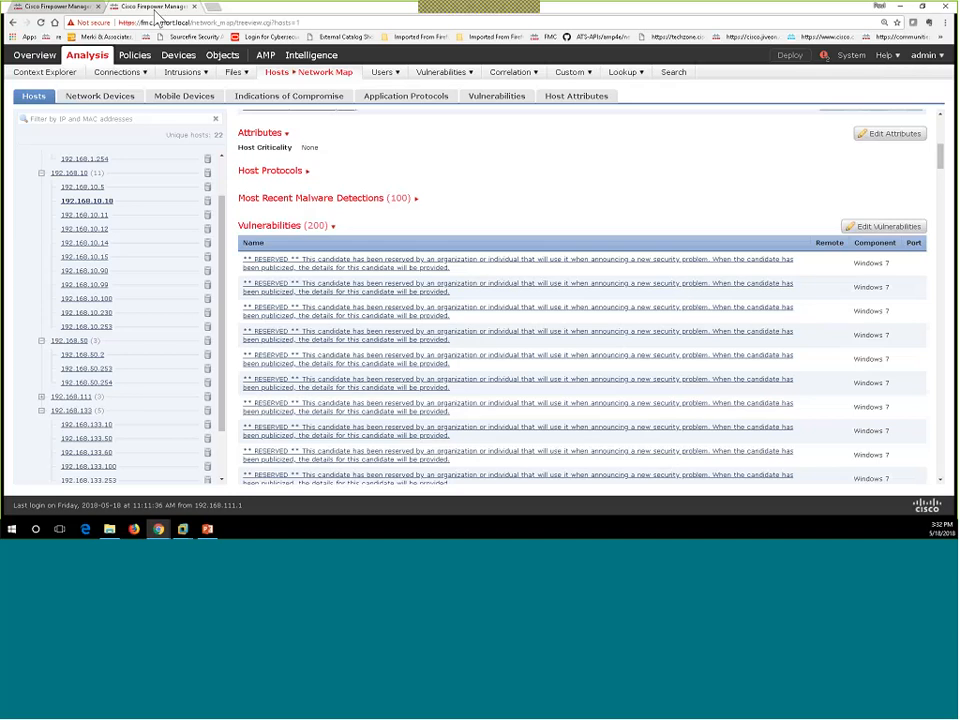
pyautogui.scroll(7, 369, 265)
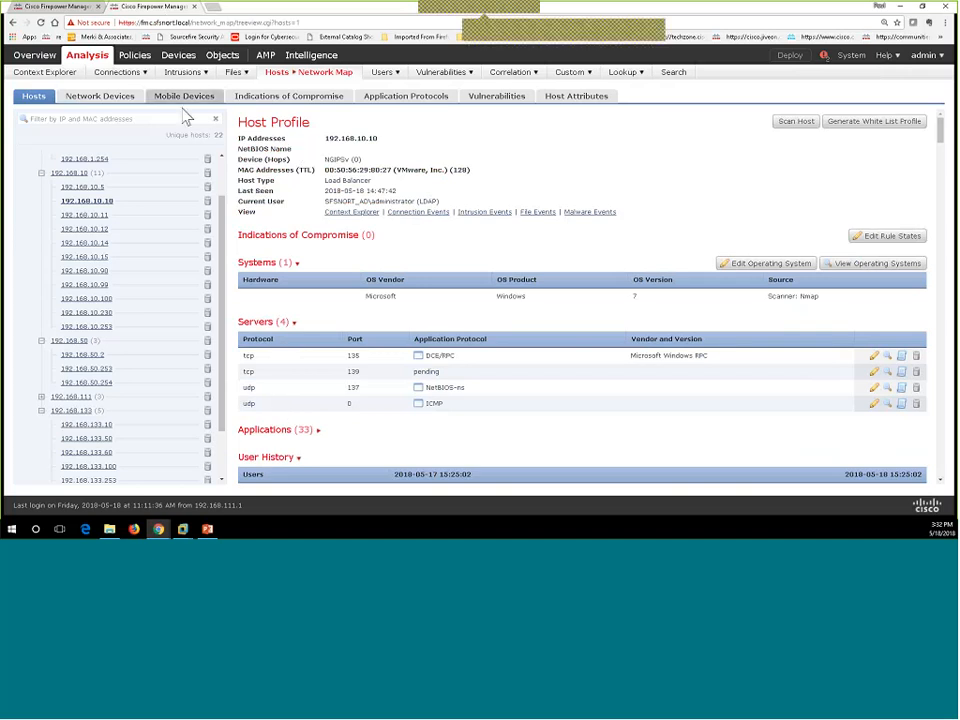
pyautogui.moveTo(207, 87)
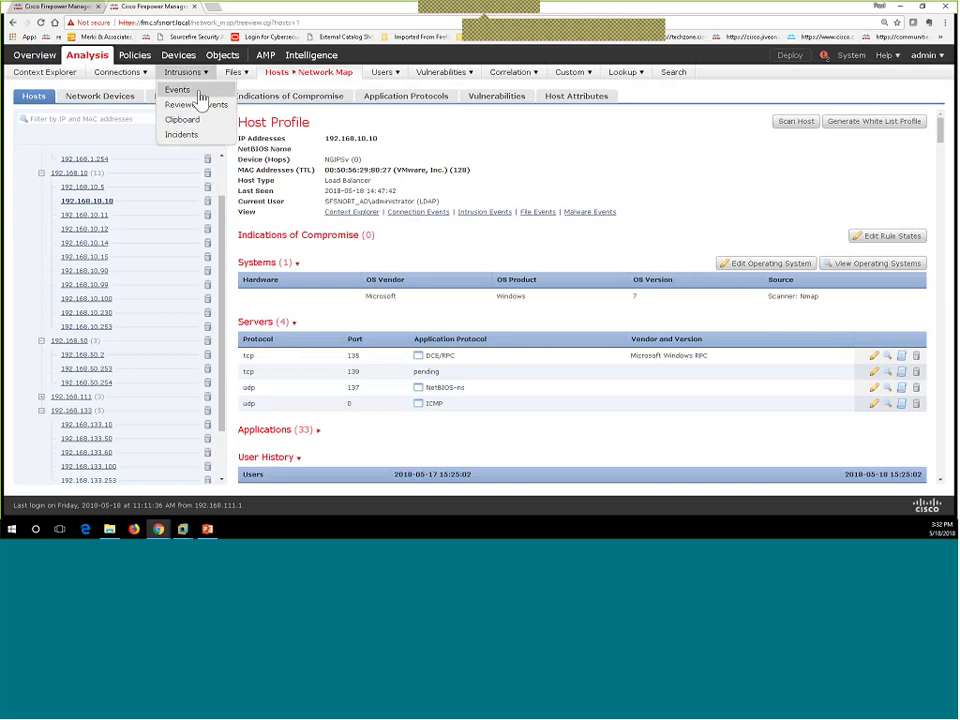
pyautogui.click(220, 92)
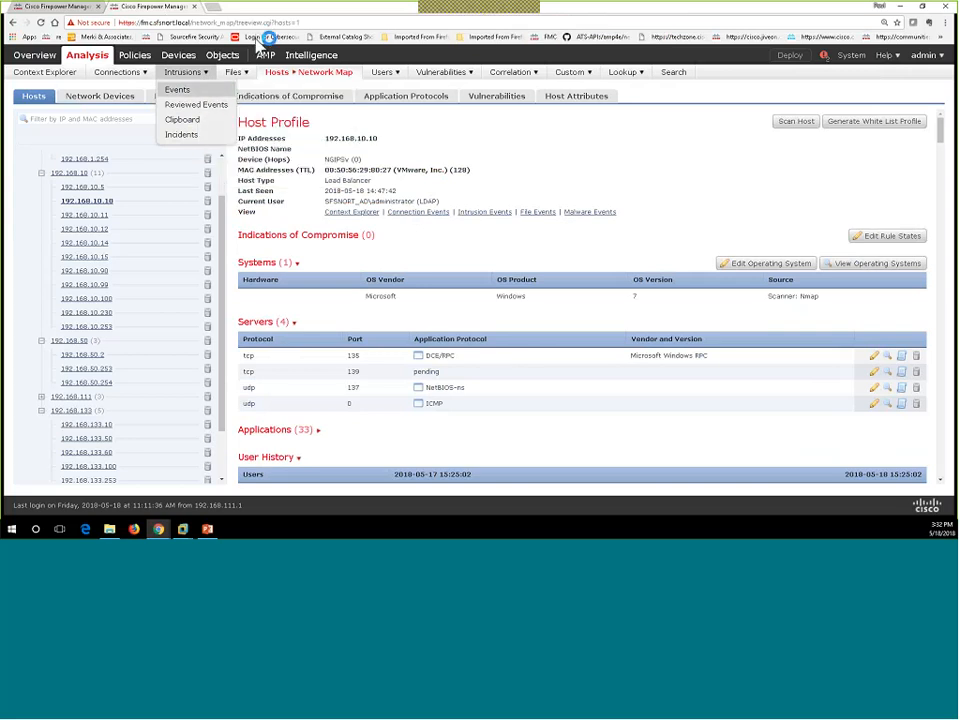
pyautogui.click(268, 10)
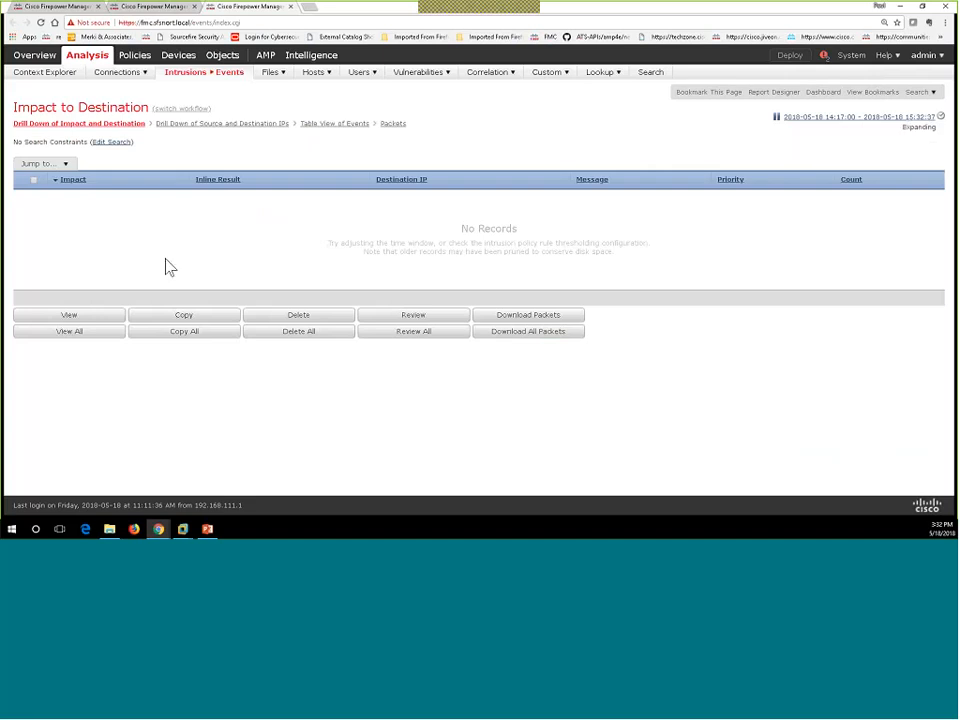
pyautogui.click(179, 11)
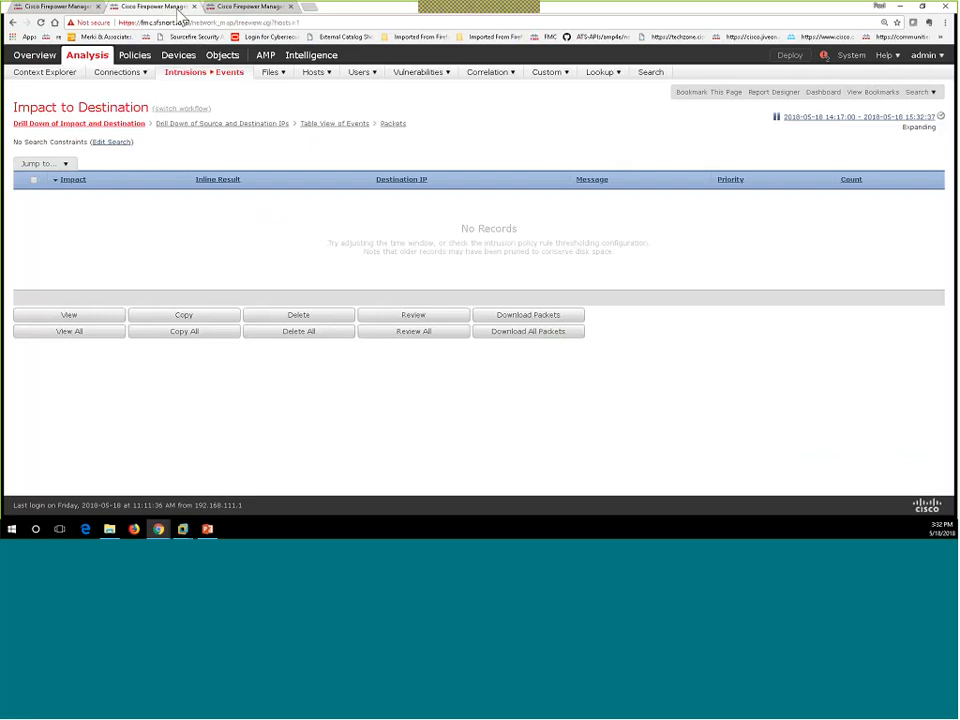
pyautogui.click(38, 8)
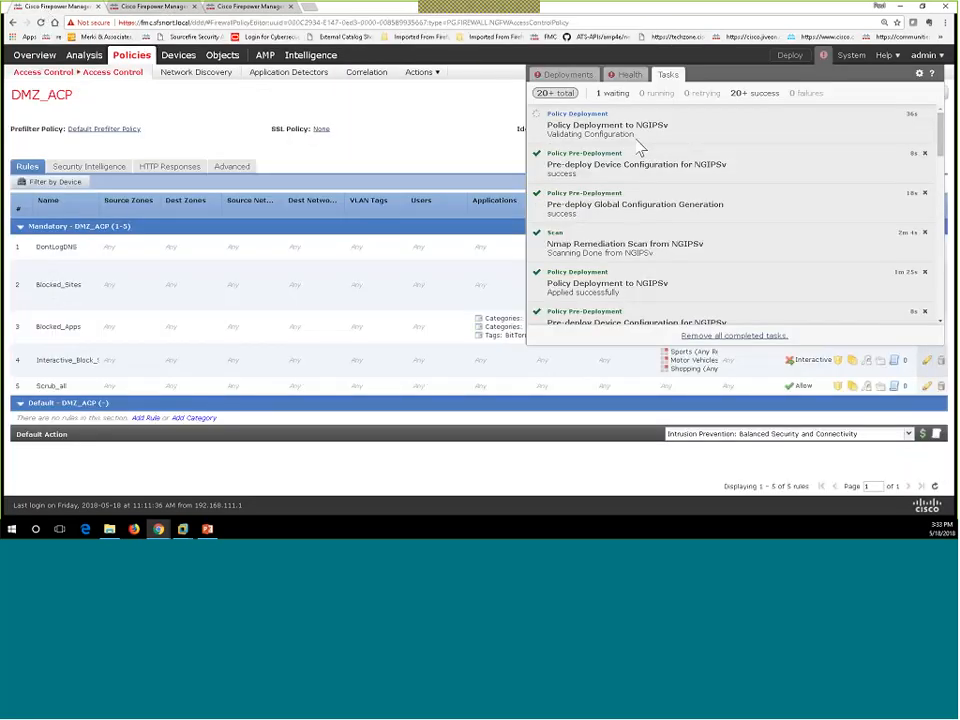
# Step: Return to the Access Control policy list and confirm the NGIPSv deployment task completed successfully
pyautogui.click(484, 146)
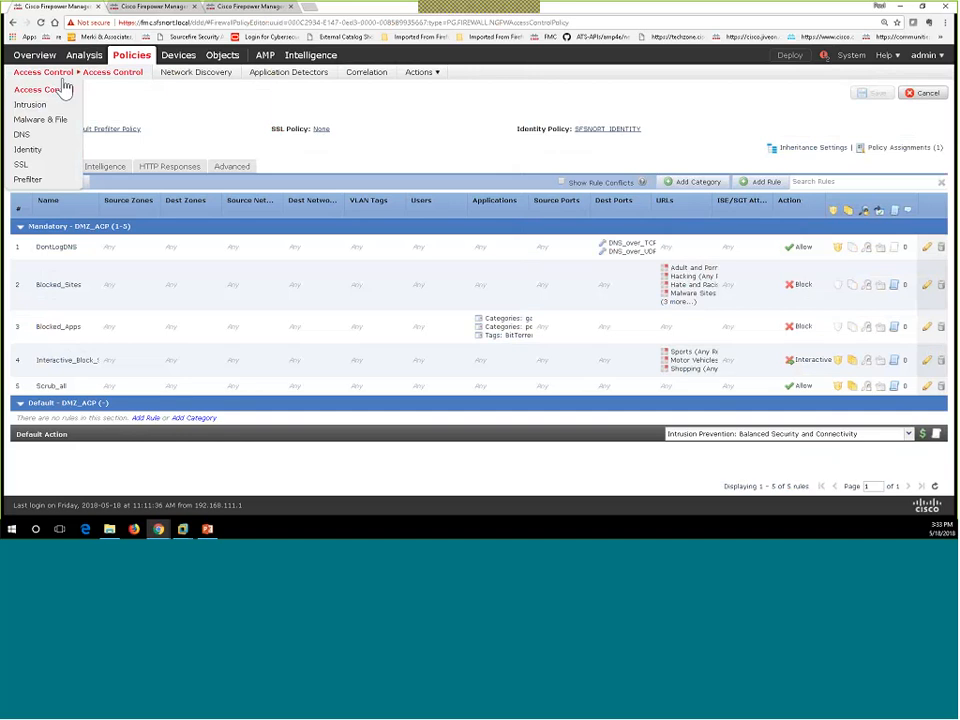
pyautogui.click(46, 91)
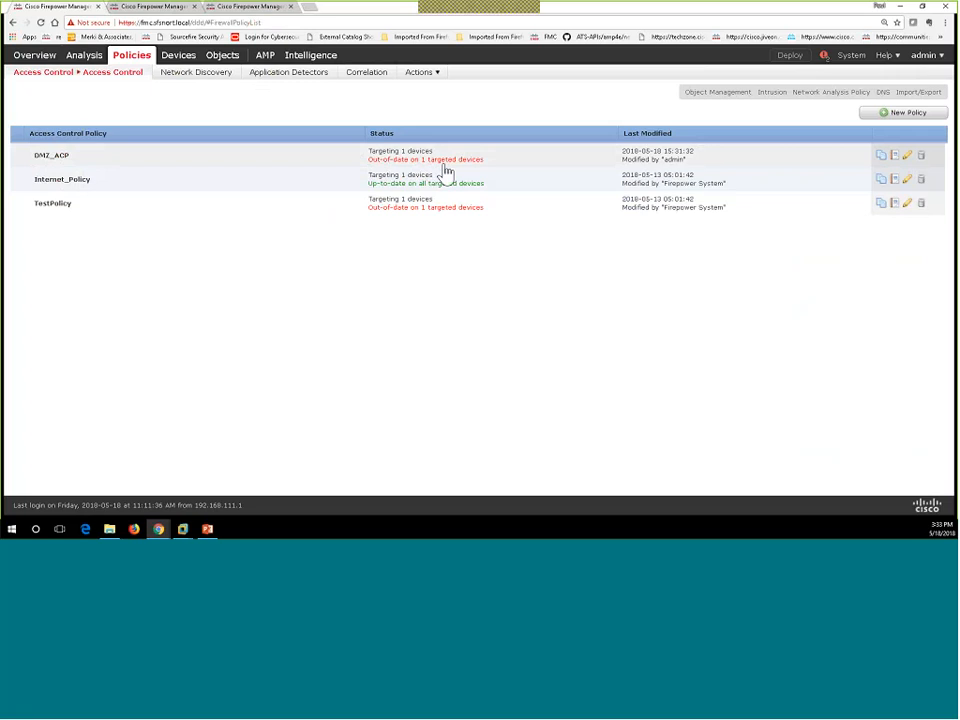
pyautogui.click(824, 58)
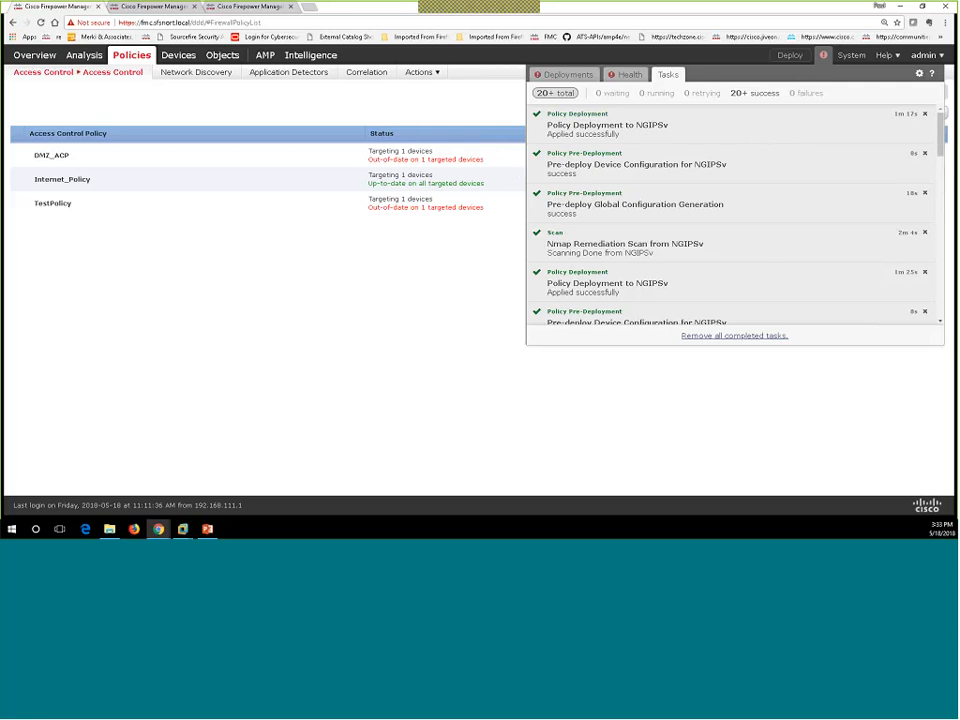
pyautogui.click(420, 322)
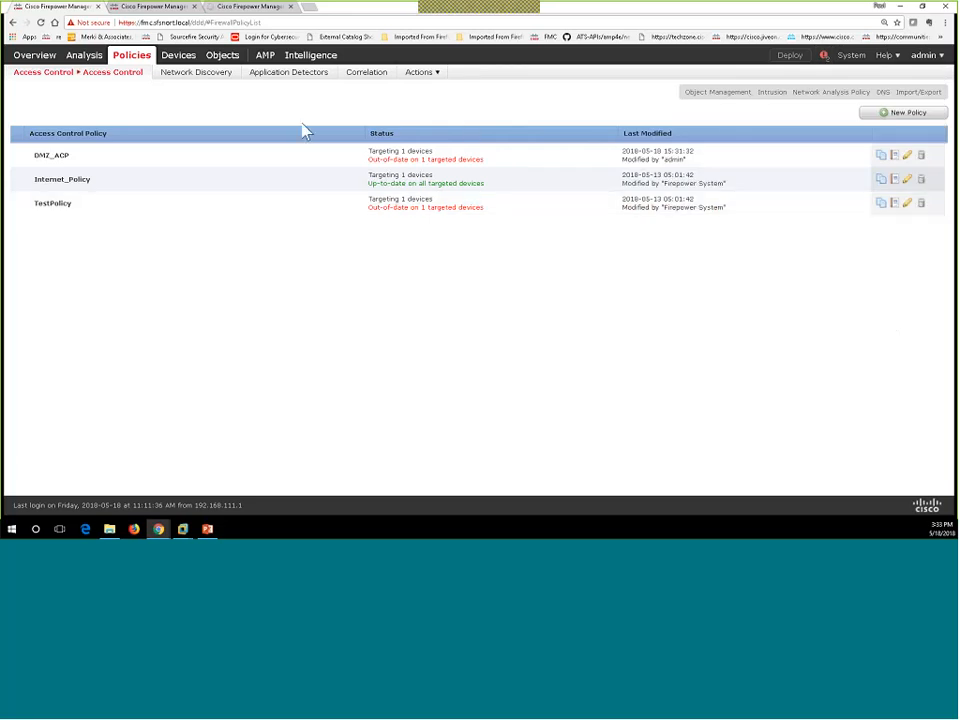
pyautogui.moveTo(420, 74)
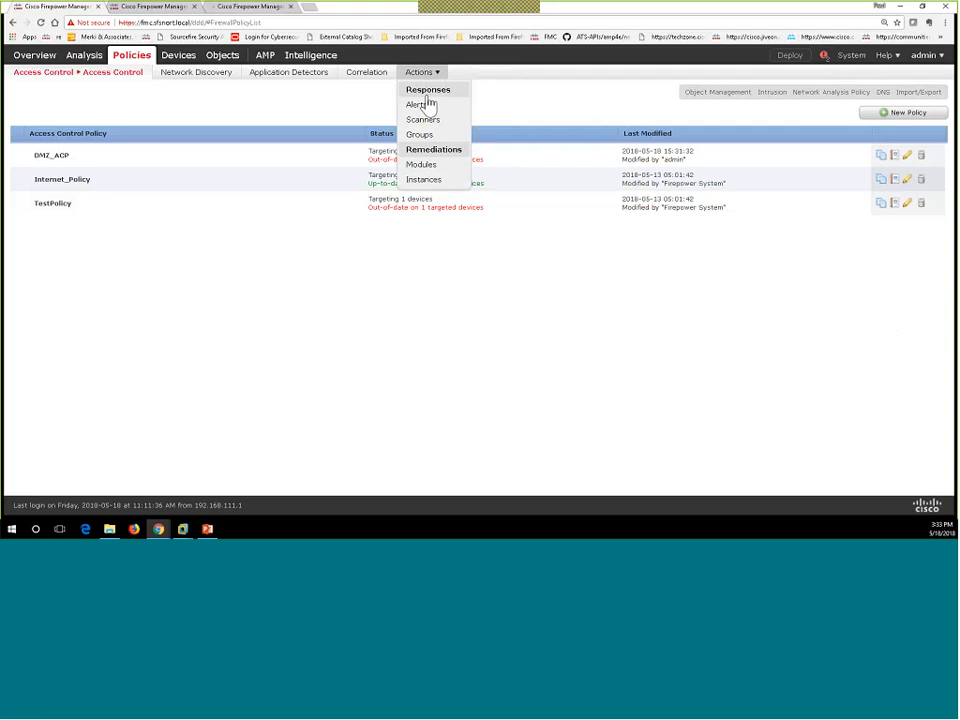
# Step: In Actions > Modules, view the details of the Nmap Remediation module
pyautogui.click(435, 172)
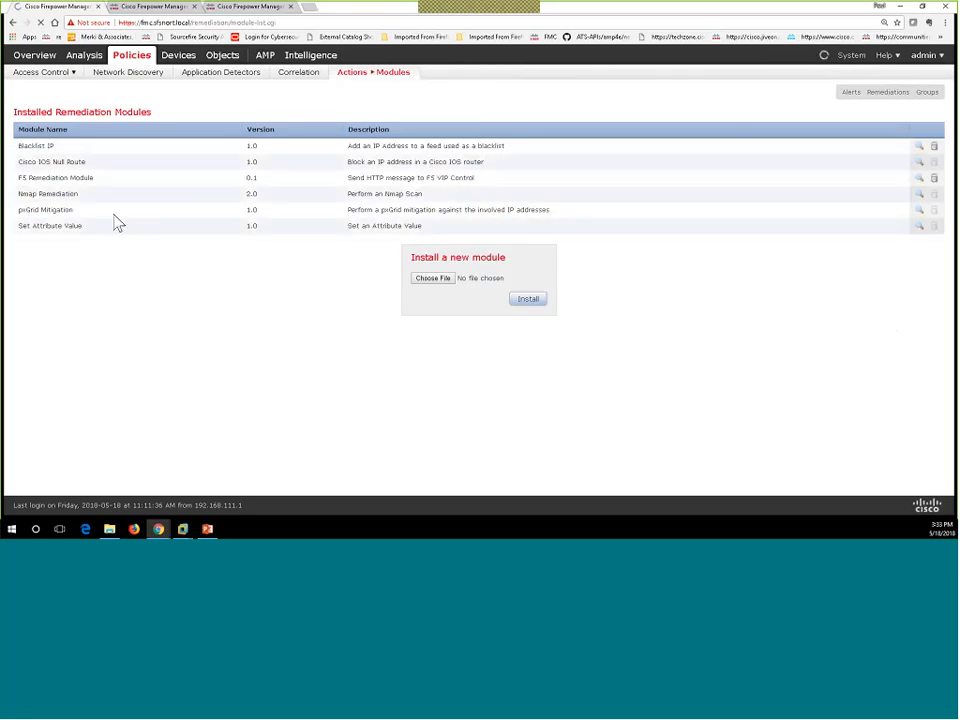
pyautogui.moveTo(46, 203); pyautogui.dragTo(21, 204)
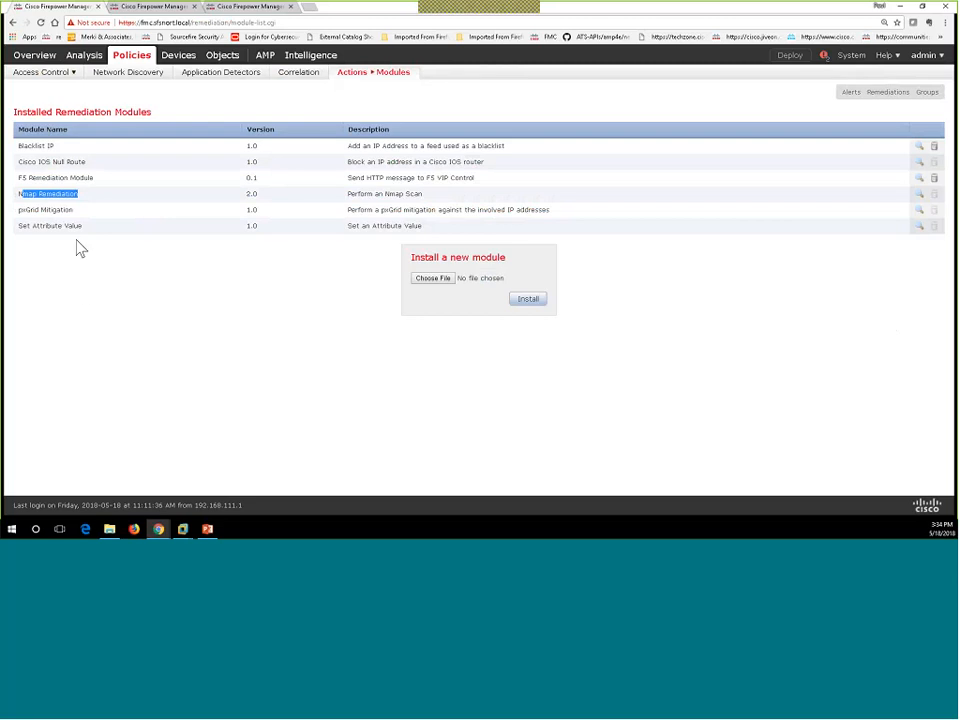
pyautogui.moveTo(36, 228); pyautogui.dragTo(12, 237)
pyautogui.moveTo(74, 214); pyautogui.dragTo(70, 213)
pyautogui.moveTo(87, 162); pyautogui.dragTo(36, 163)
pyautogui.moveTo(79, 194); pyautogui.dragTo(30, 200)
pyautogui.click(919, 201)
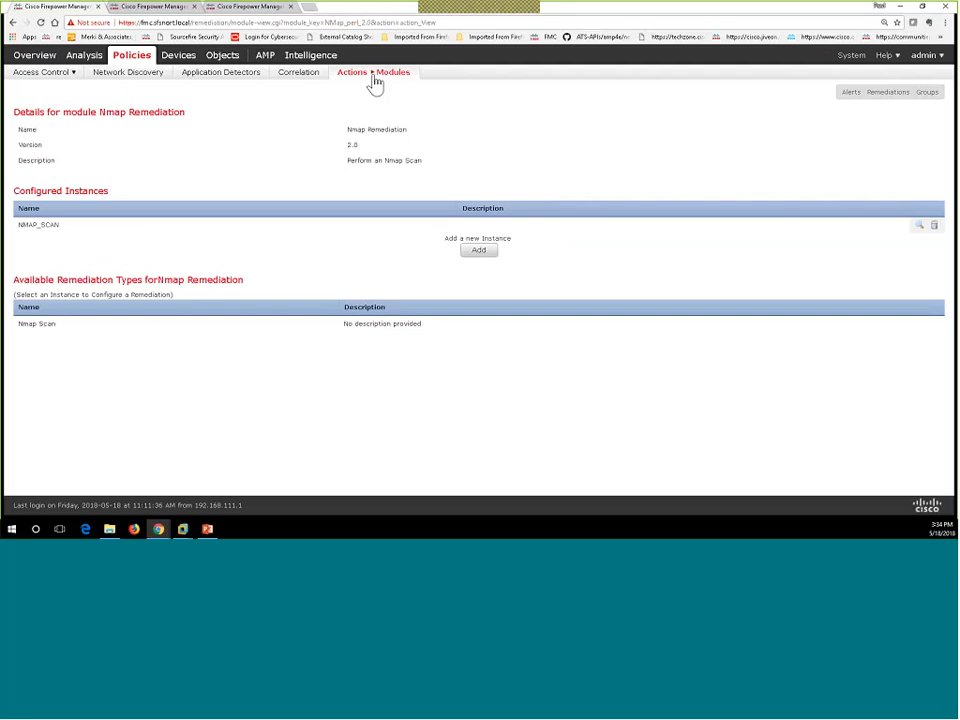
pyautogui.moveTo(373, 78)
# Step: Add a Nmap Remediation instance named FFPH_NMAP
pyautogui.click(477, 252)
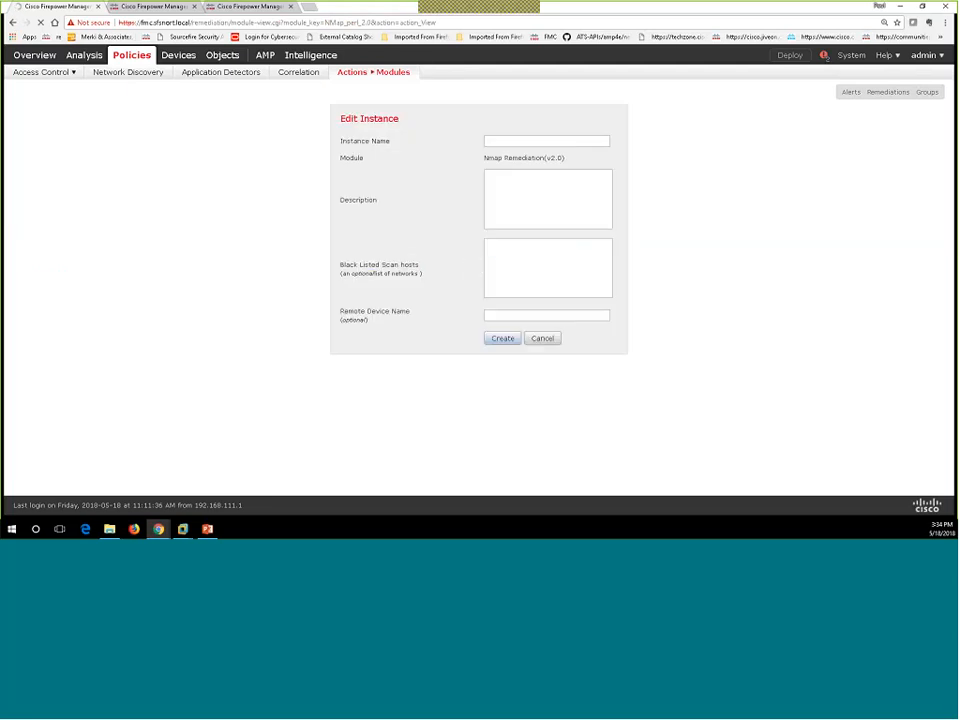
pyautogui.click(498, 141)
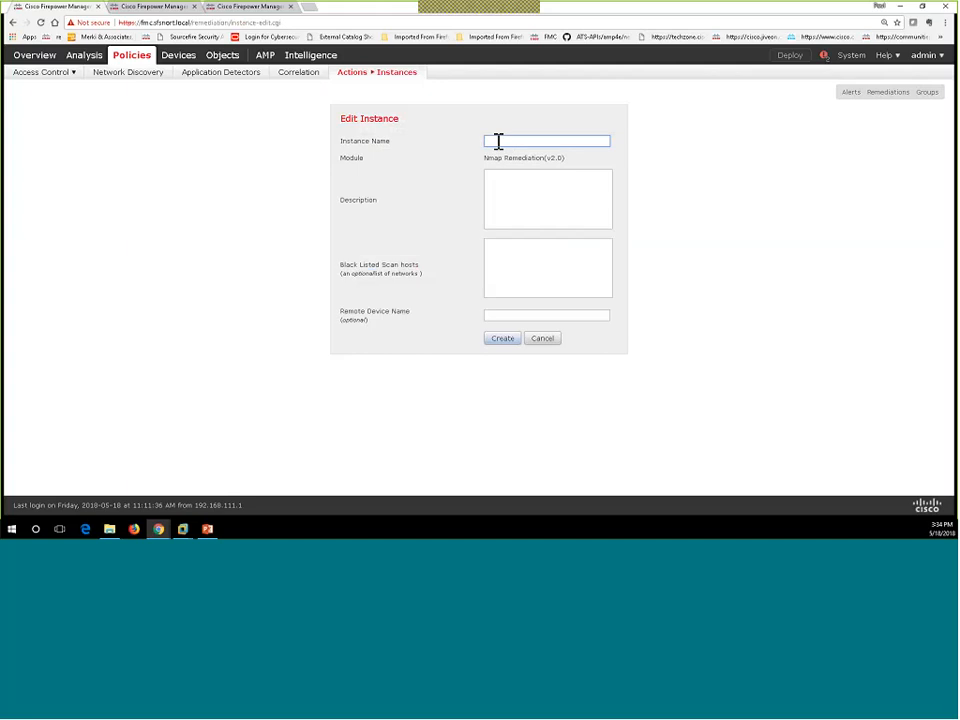
pyautogui.write('F')
pyautogui.write('FS')
pyautogui.write('_N')
pyautogui.write('MAP')
pyautogui.click(501, 341)
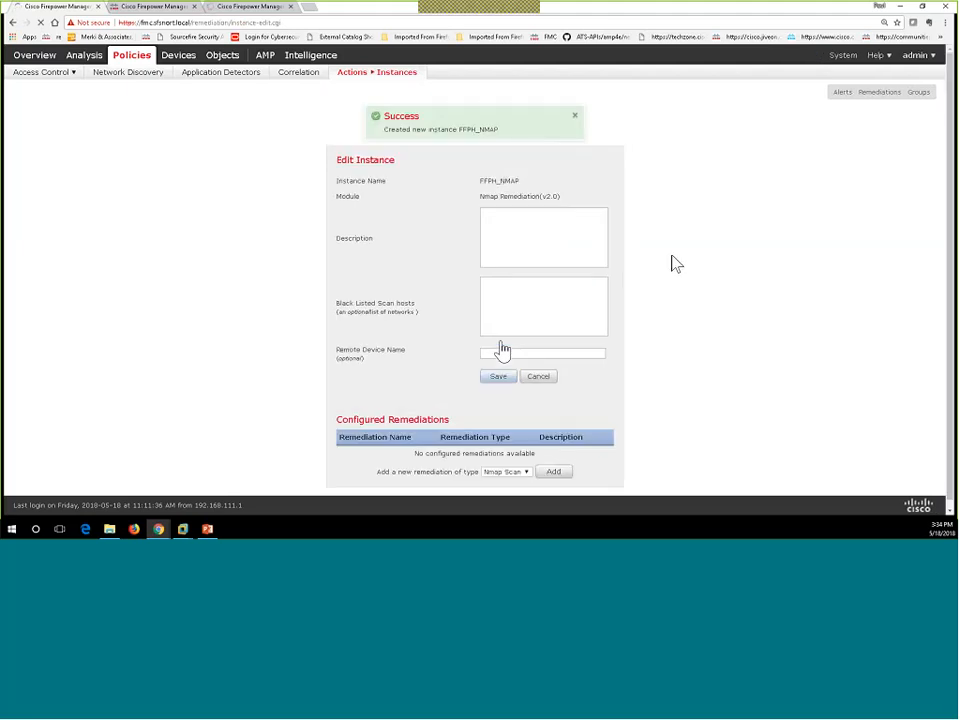
# Step: Start a new Nmap Scan remediation that scans source and destination addresses with TCP Connect Scan at intensity 7
pyautogui.click(554, 467)
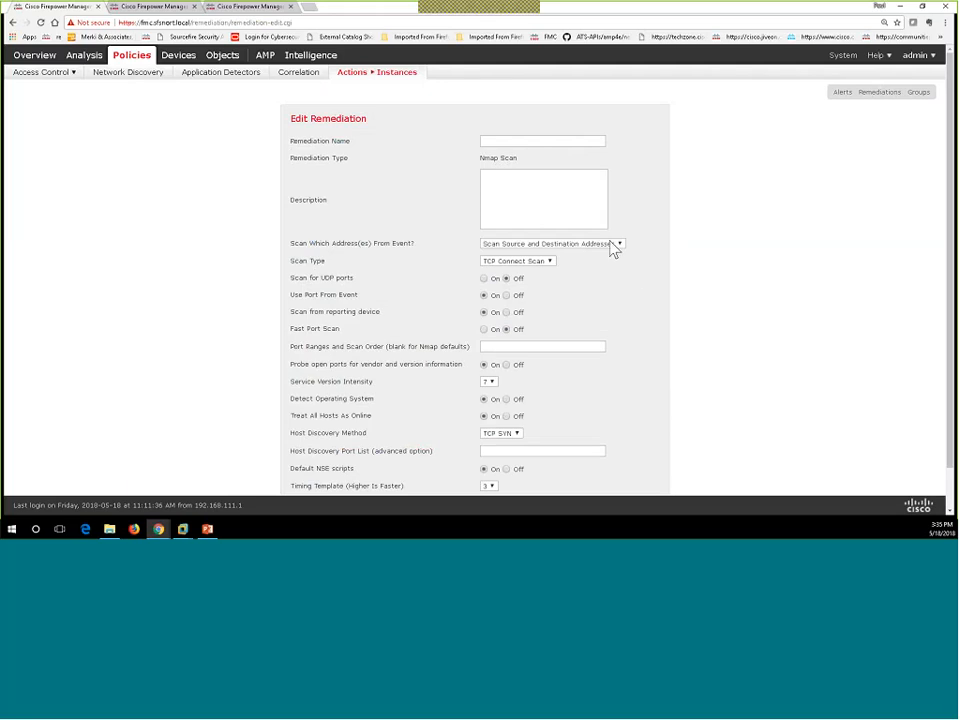
pyautogui.click(613, 245)
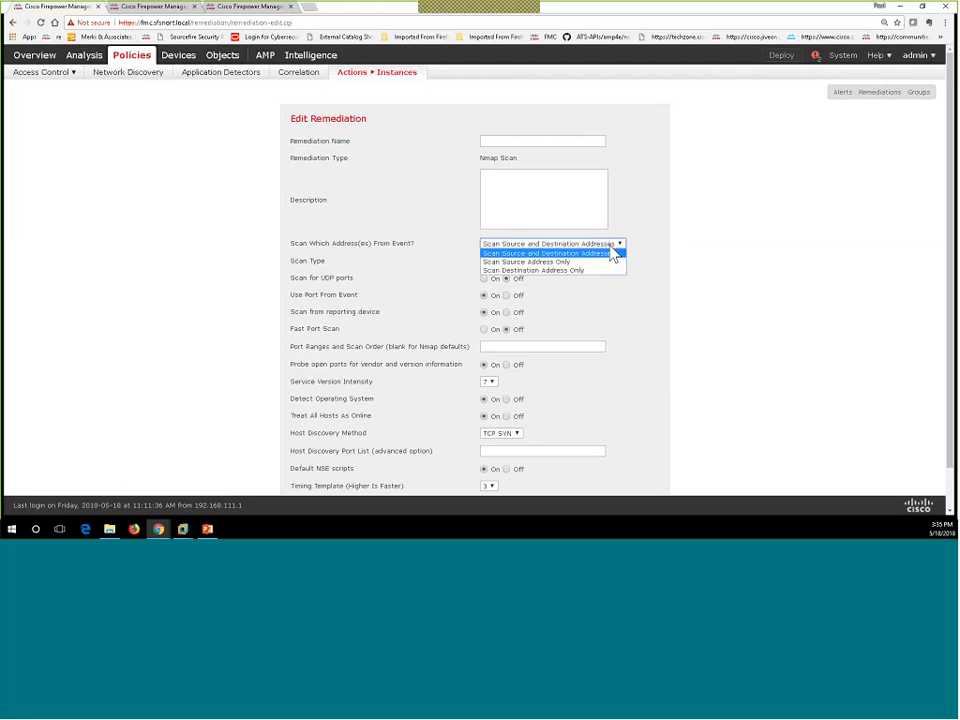
pyautogui.click(613, 254)
pyautogui.scroll(-1, 521, 332)
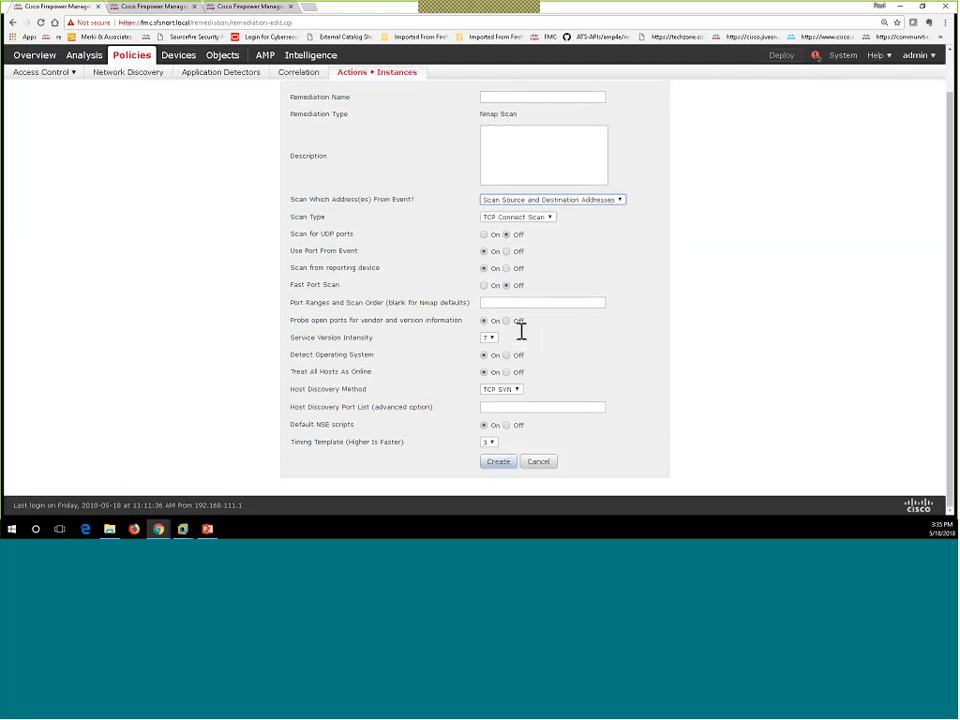
pyautogui.click(541, 218)
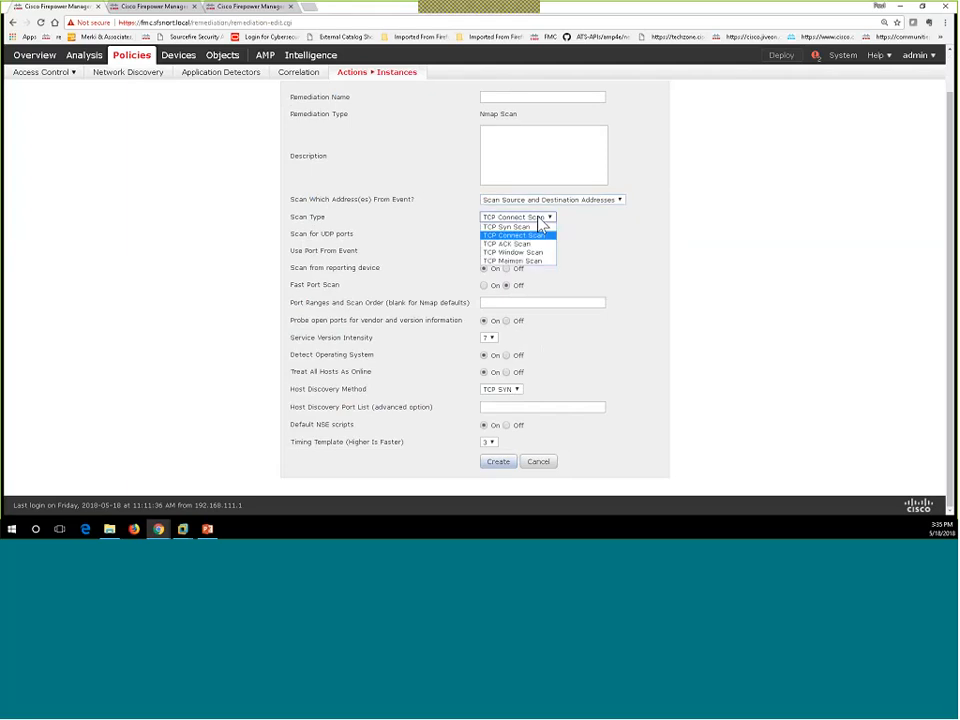
pyautogui.click(542, 443)
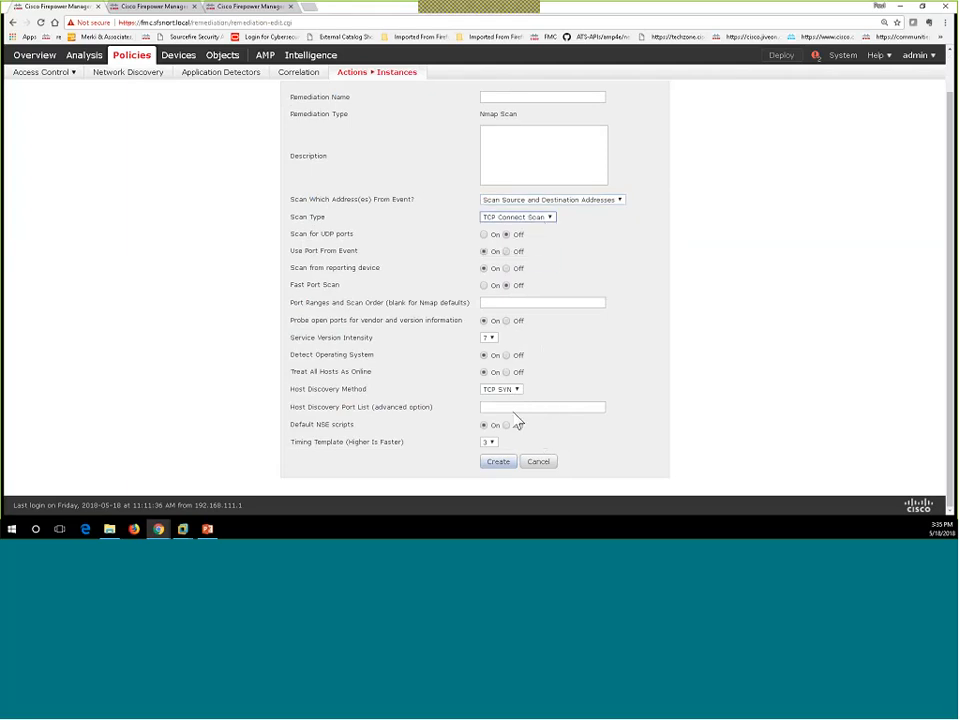
pyautogui.click(491, 340)
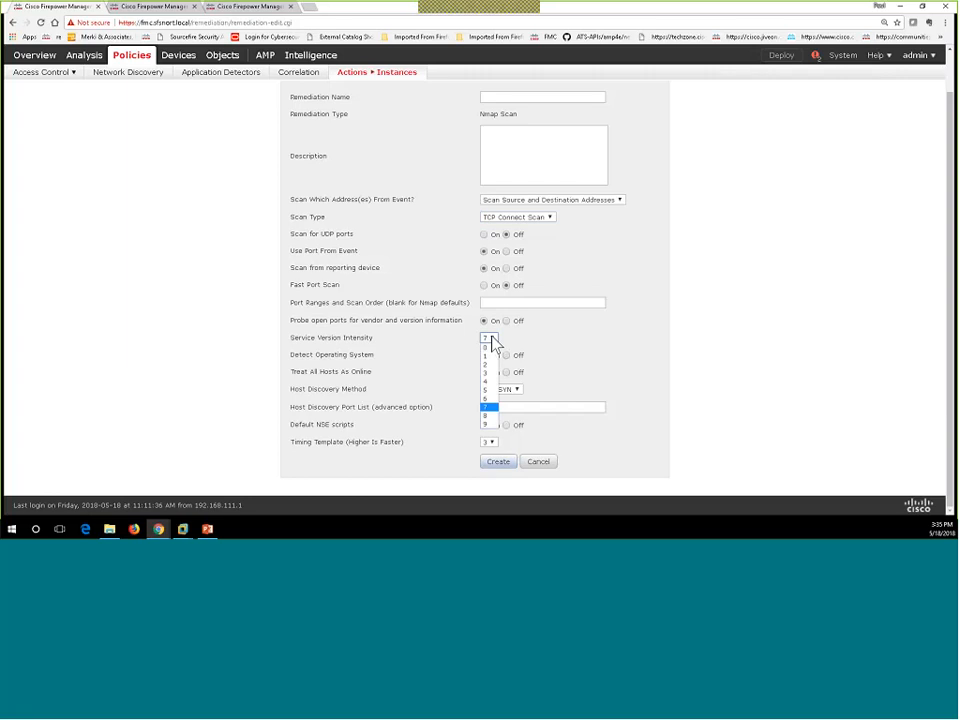
pyautogui.click(491, 345)
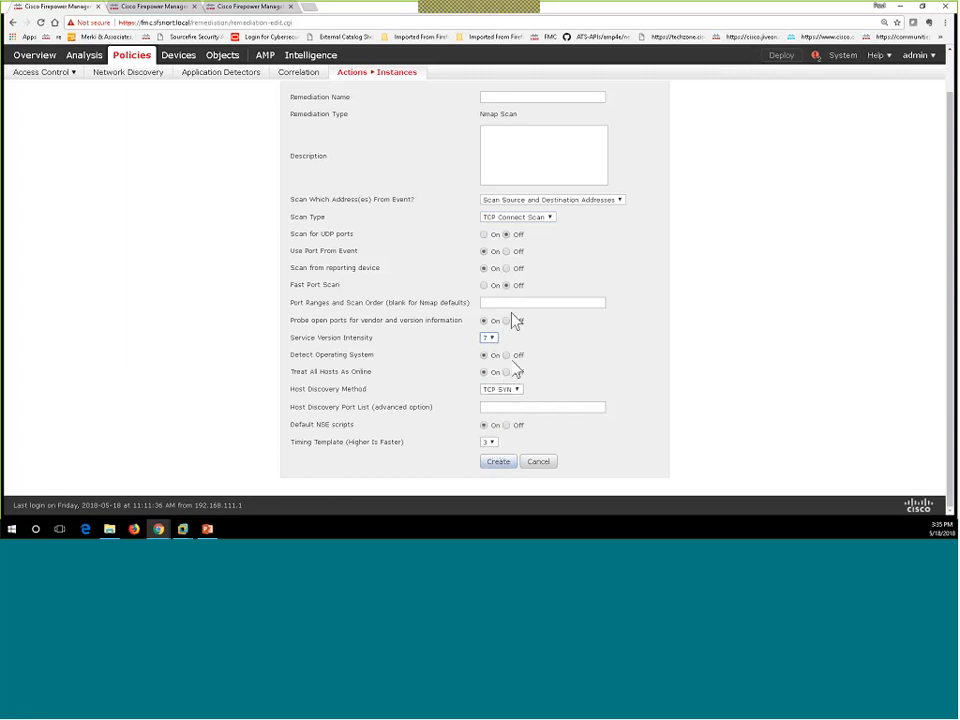
pyautogui.scroll(1, 508, 306)
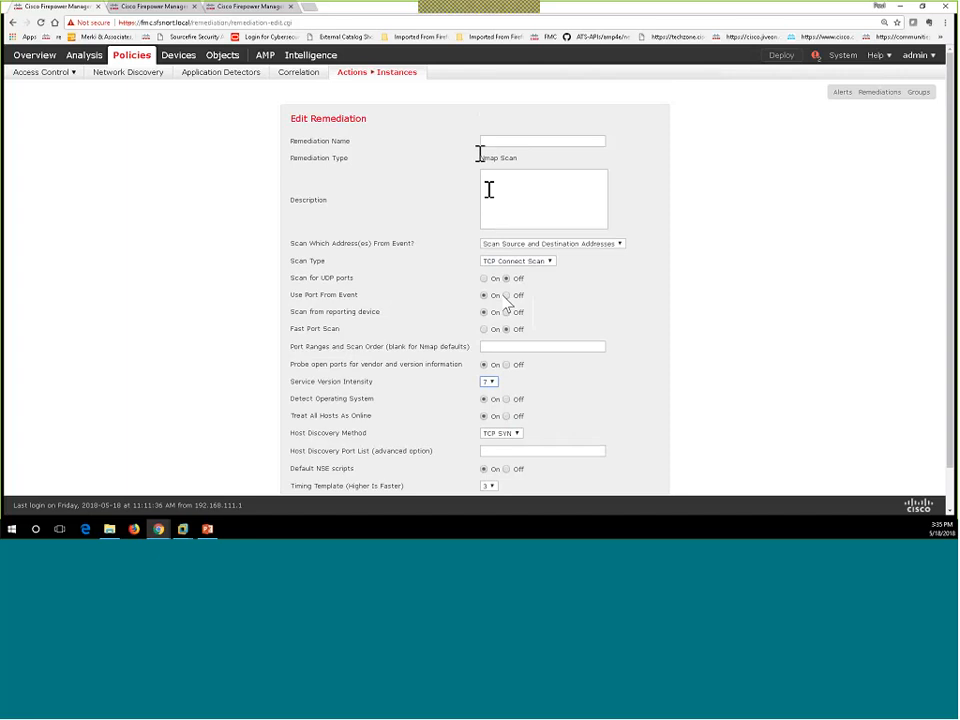
# Step: Name the remediation FFPH_Scan_Src_Dst, then create and save it
pyautogui.click(486, 143)
pyautogui.write('FPN')
pyautogui.write('_Sc')
pyautogui.write('an')
pyautogui.write('_S')
pyautogui.write('rc')
pyautogui.write('_Dst')
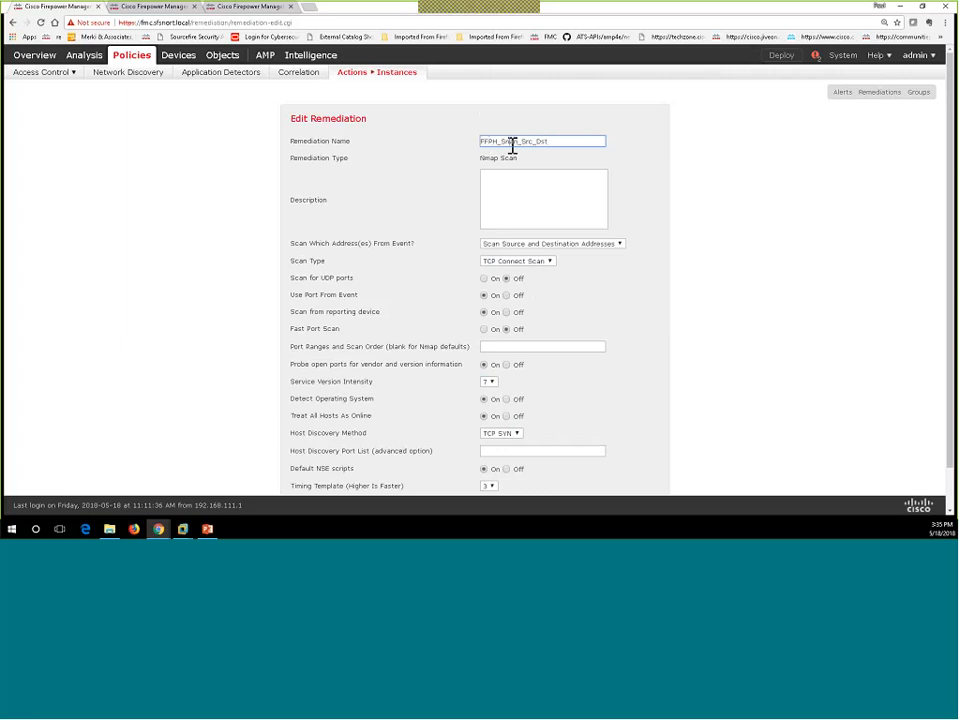
pyautogui.press('BackSpace')
pyautogui.write('c')
pyautogui.scroll(-1, 538, 160)
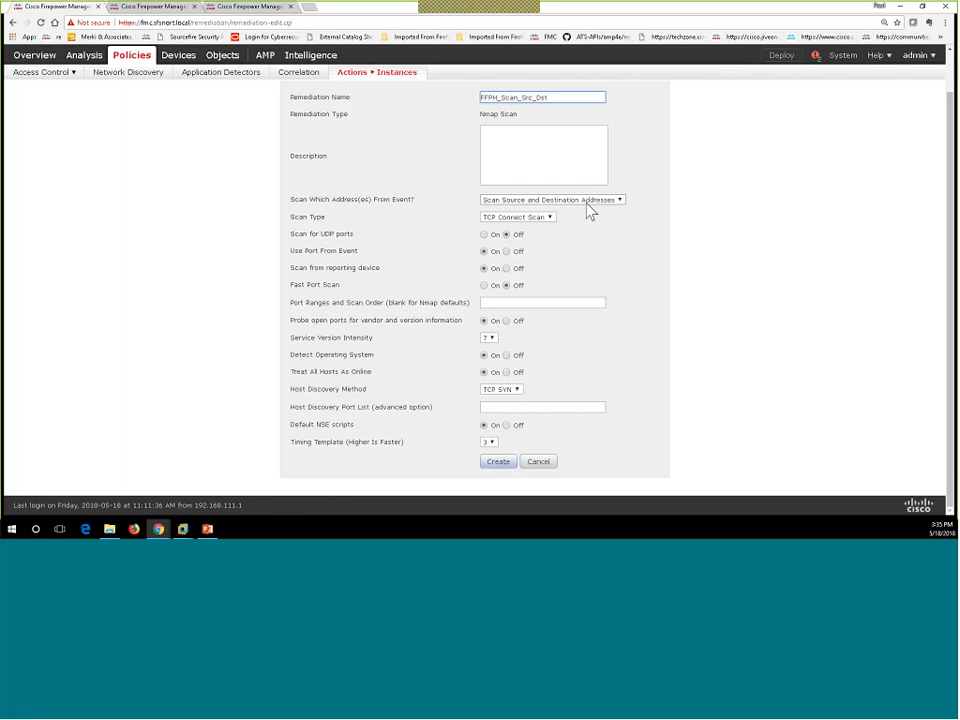
pyautogui.click(497, 464)
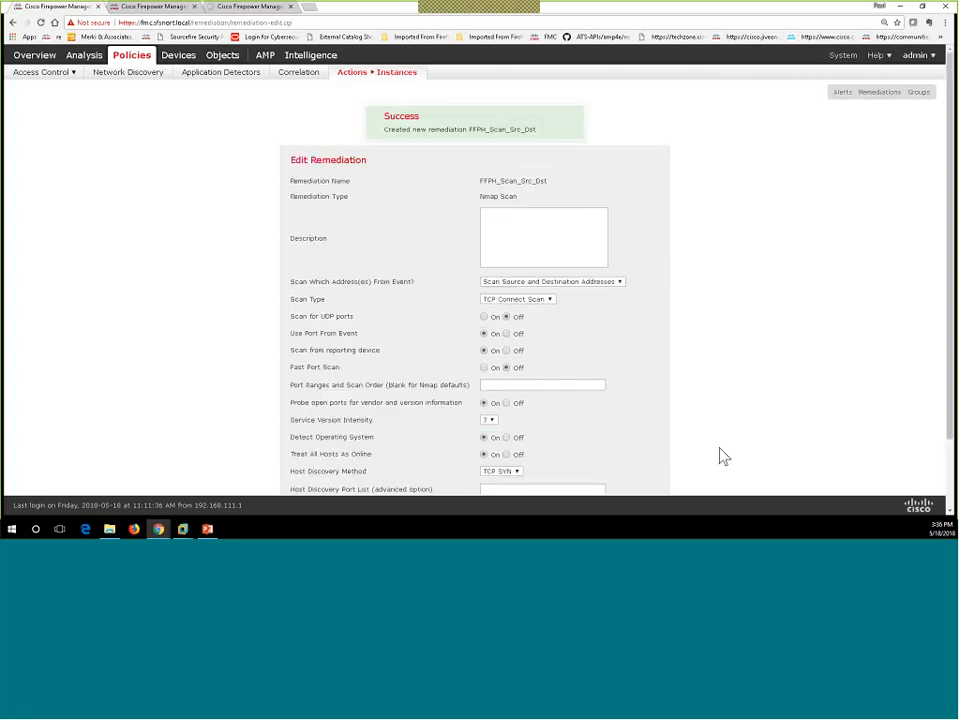
pyautogui.scroll(-4, 700, 465)
pyautogui.click(494, 466)
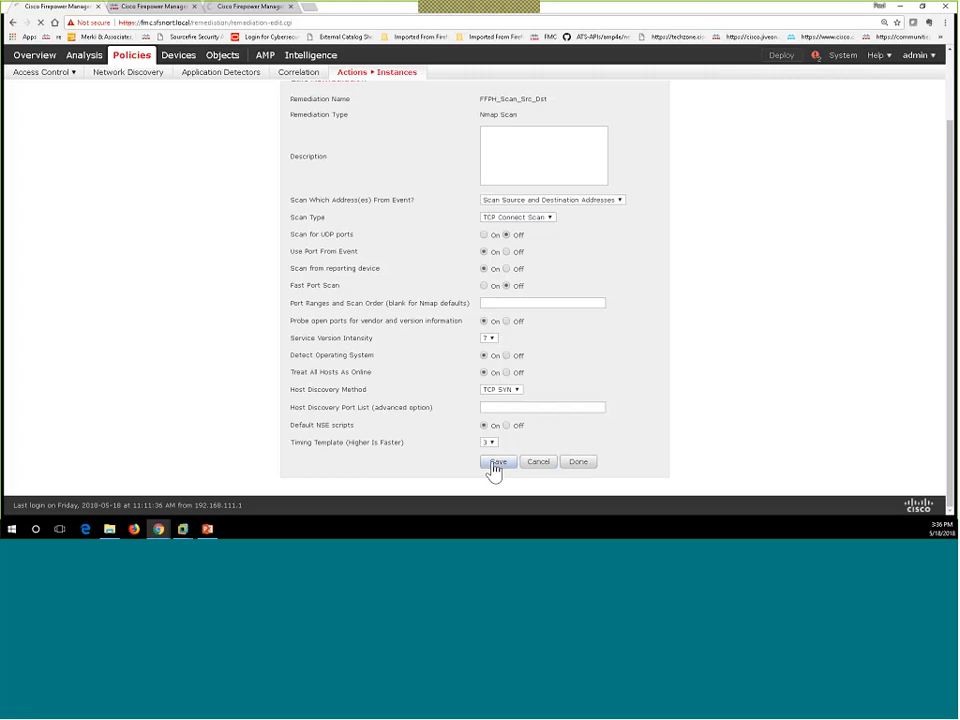
# Step: Finish the FFPH_NMAP instance and go to Policies > Correlation > Rule Management
pyautogui.click(582, 466)
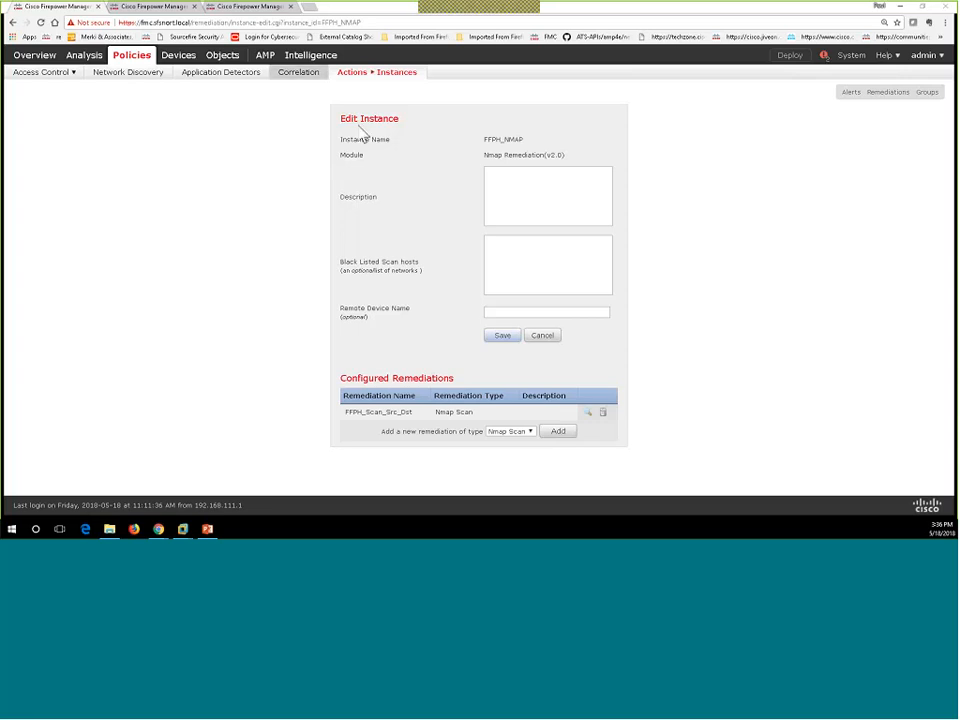
pyautogui.click(299, 73)
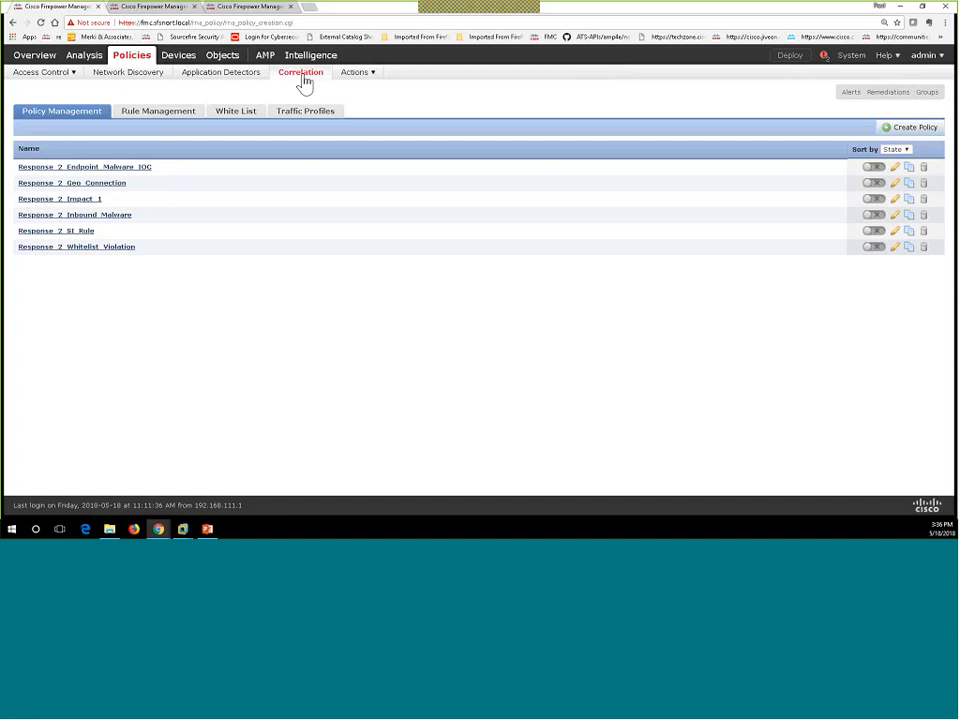
pyautogui.click(157, 115)
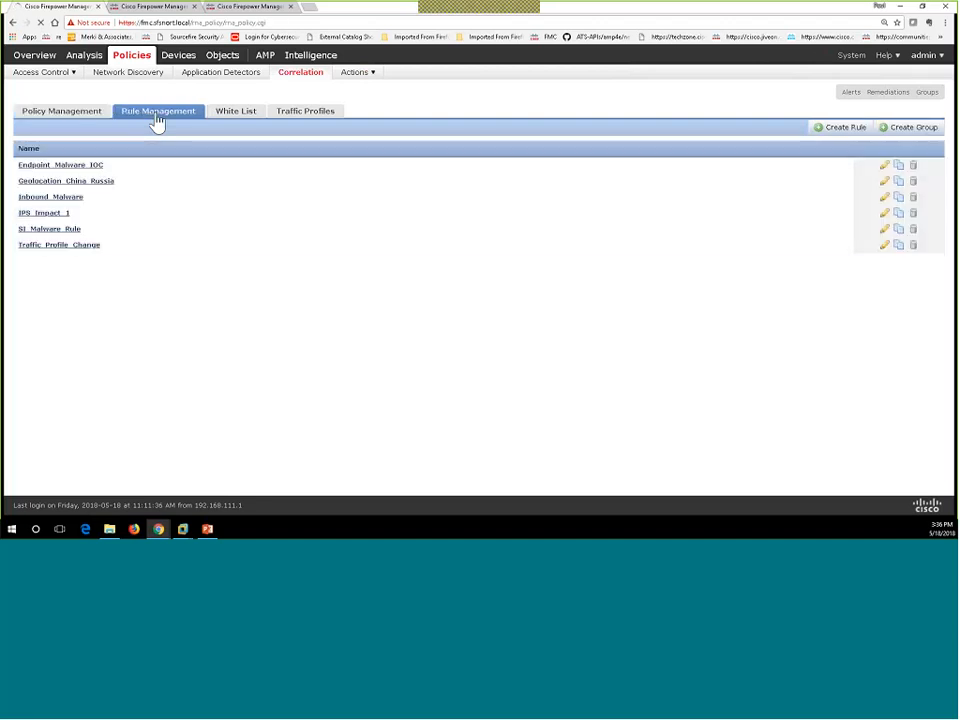
# Step: Create a correlation rule FFPH_IPS_Impact_1 that triggers when an intrusion event occurs
pyautogui.click(852, 134)
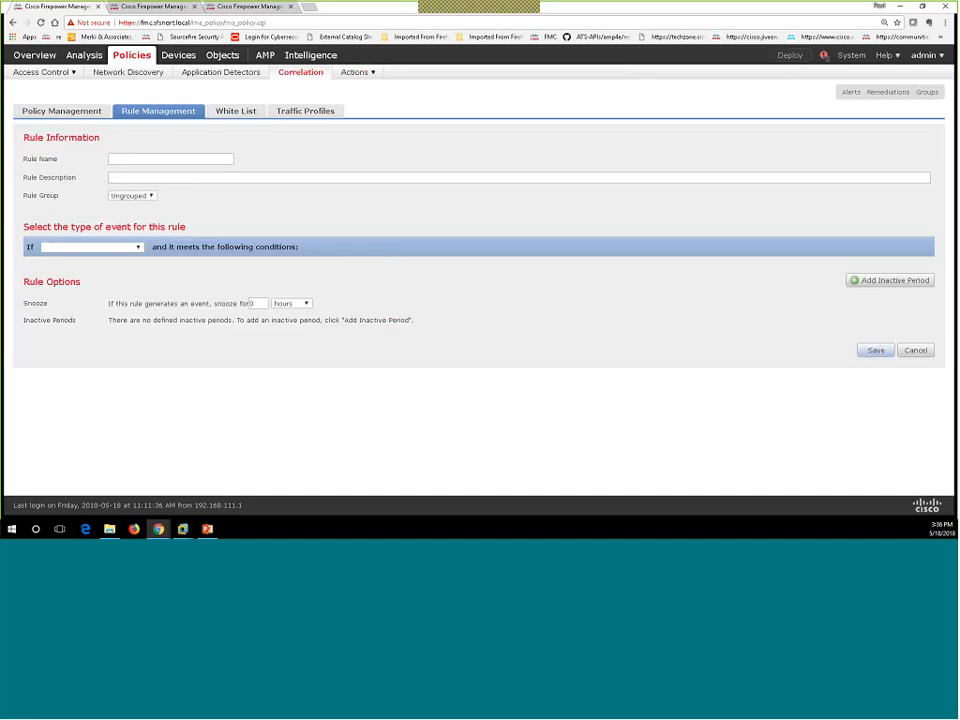
pyautogui.click(204, 161)
pyautogui.write('Fi')
pyautogui.write('PH_')
pyautogui.write('JM')
pyautogui.write('P')
pyautogui.write('AC')
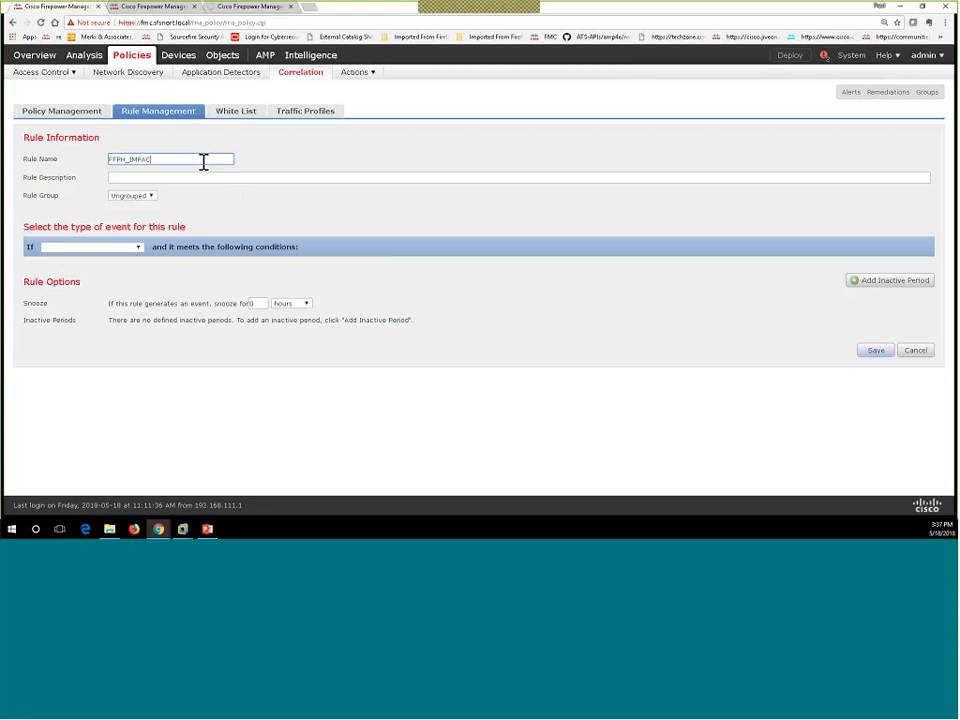
pyautogui.press('BackSpace')
pyautogui.press('BackSpace')
pyautogui.press('BackSpace')
pyautogui.press('BackSpace')
pyautogui.press('BackSpace')
pyautogui.write('IPS_Impact_1')
pyautogui.click(139, 250)
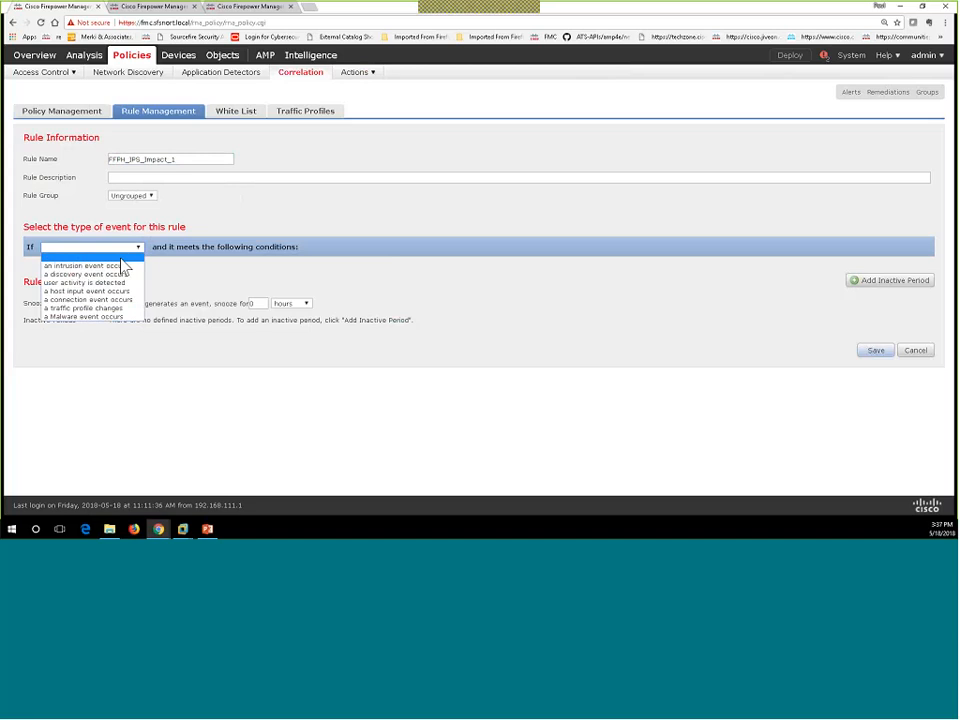
pyautogui.click(114, 266)
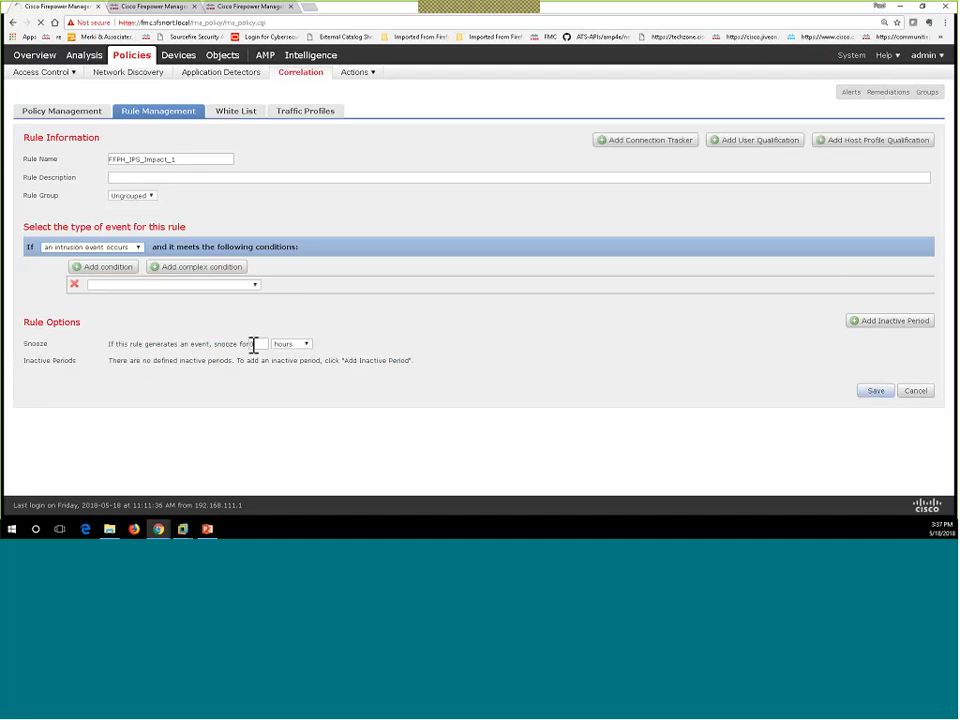
# Step: Add the condition Destination IP is in 192.168.10.0/24
pyautogui.click(255, 285)
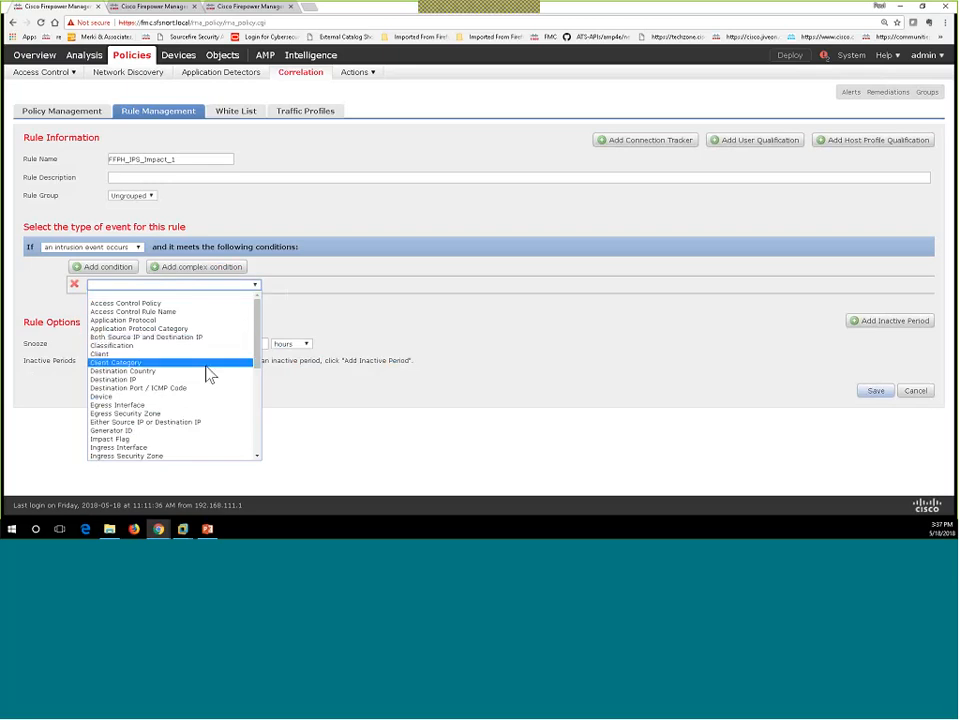
pyautogui.click(177, 380)
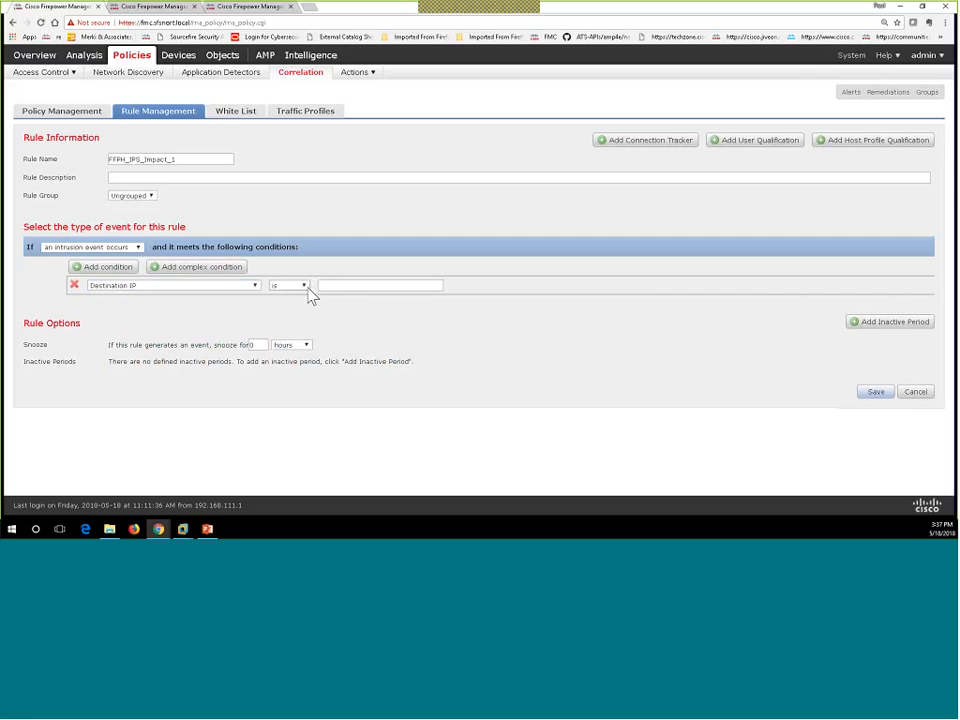
pyautogui.click(304, 287)
pyautogui.click(285, 302)
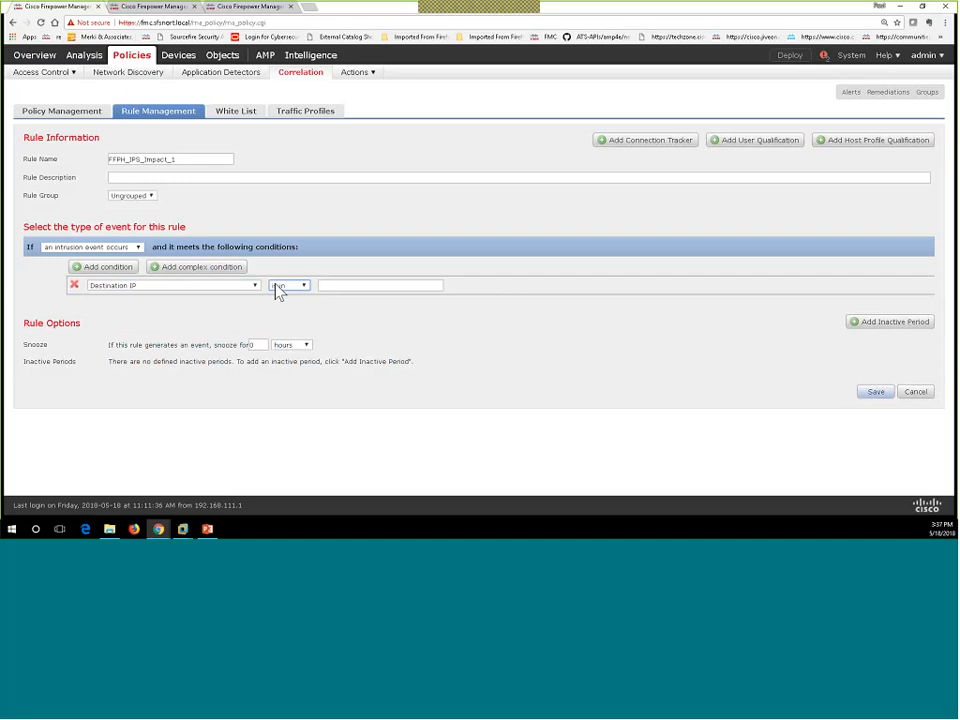
pyautogui.click(335, 286)
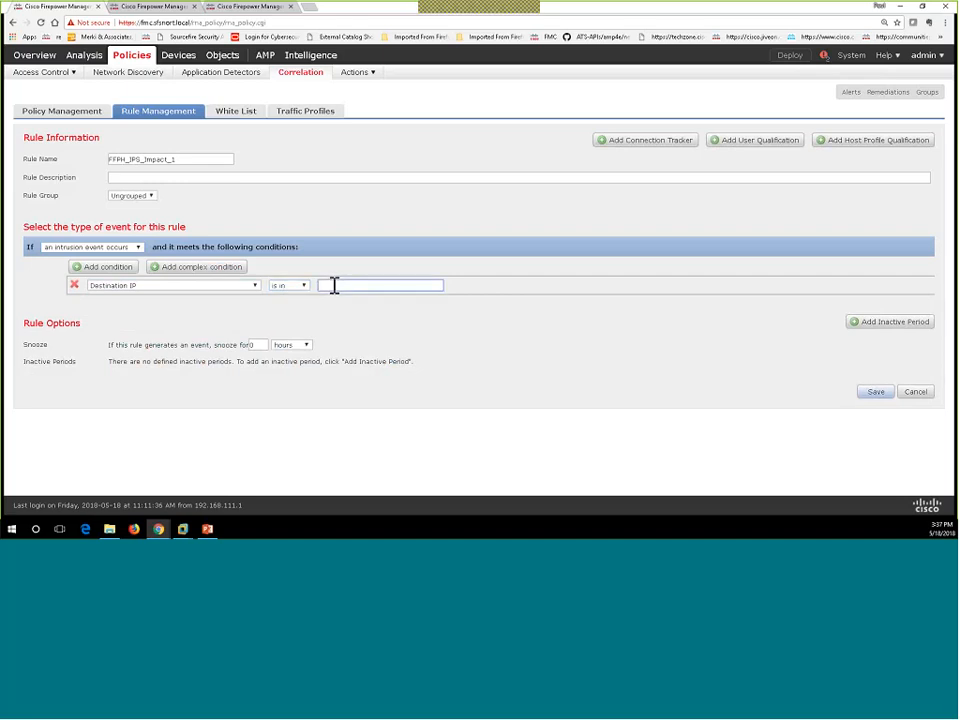
pyautogui.write('192.168.10.0/24')
# Step: AND a second condition Impact Flag is 1 - red (Vulnerable), then save the rule
pyautogui.click(127, 270)
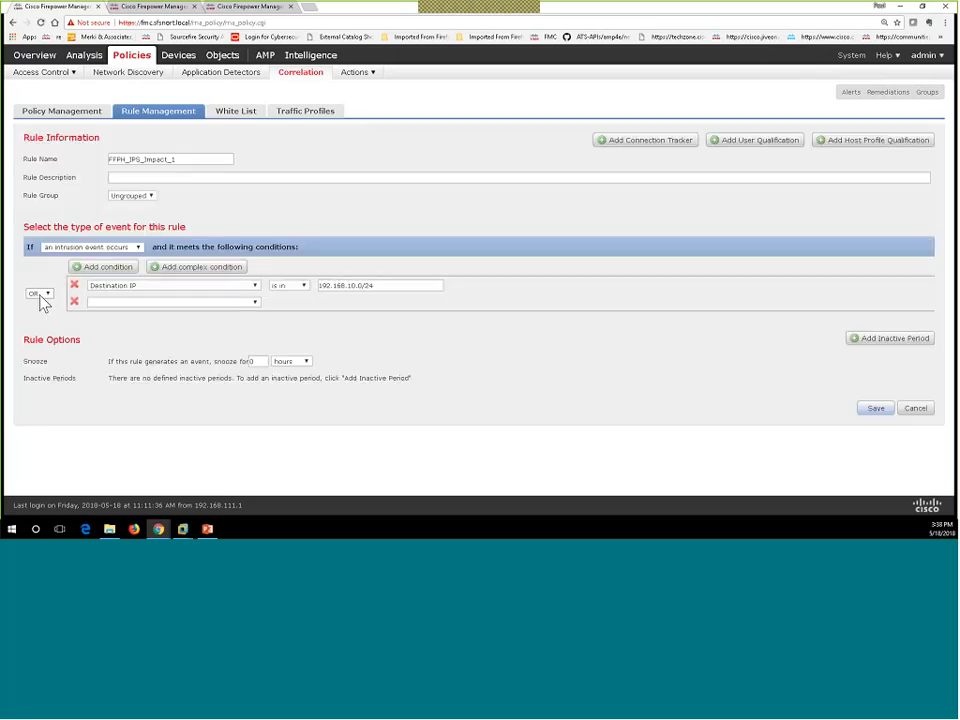
pyautogui.click(40, 296)
pyautogui.click(45, 312)
pyautogui.click(256, 302)
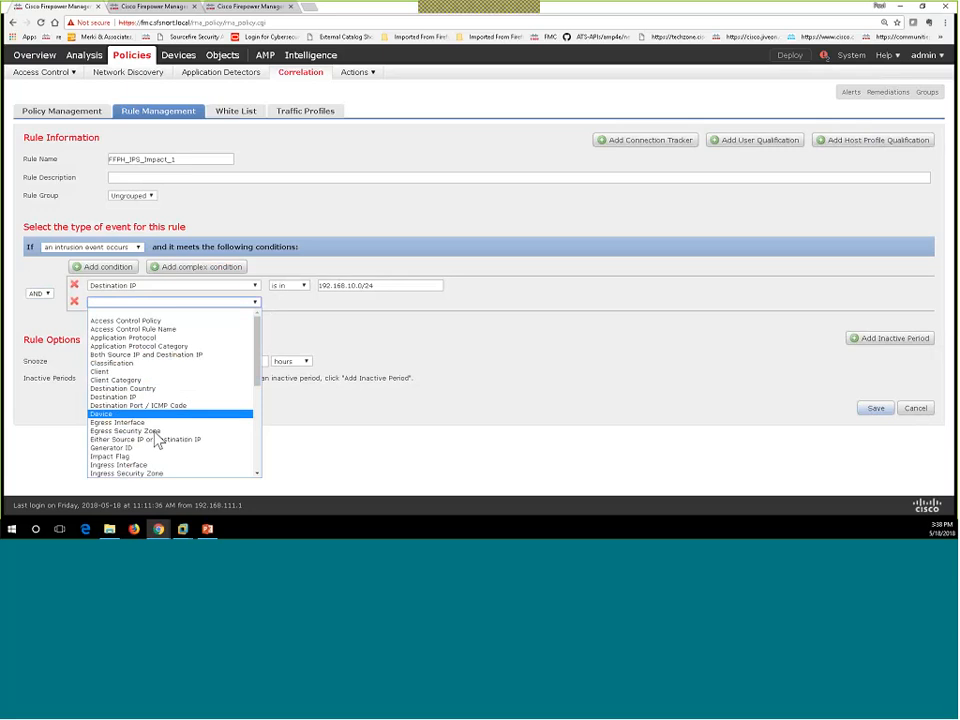
pyautogui.click(180, 457)
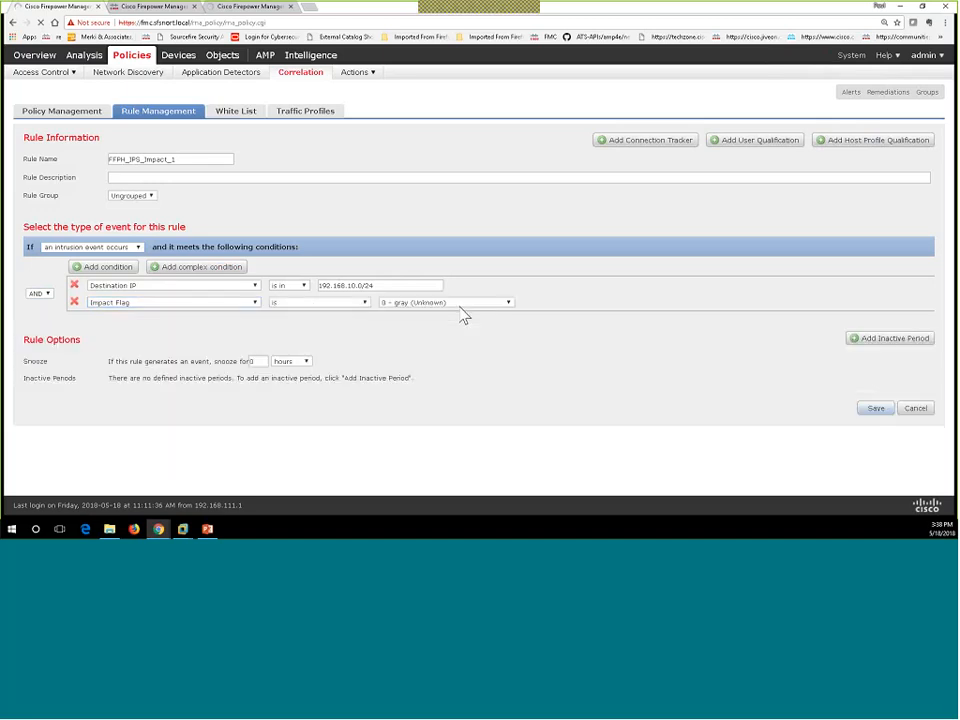
pyautogui.click(410, 303)
pyautogui.click(385, 319)
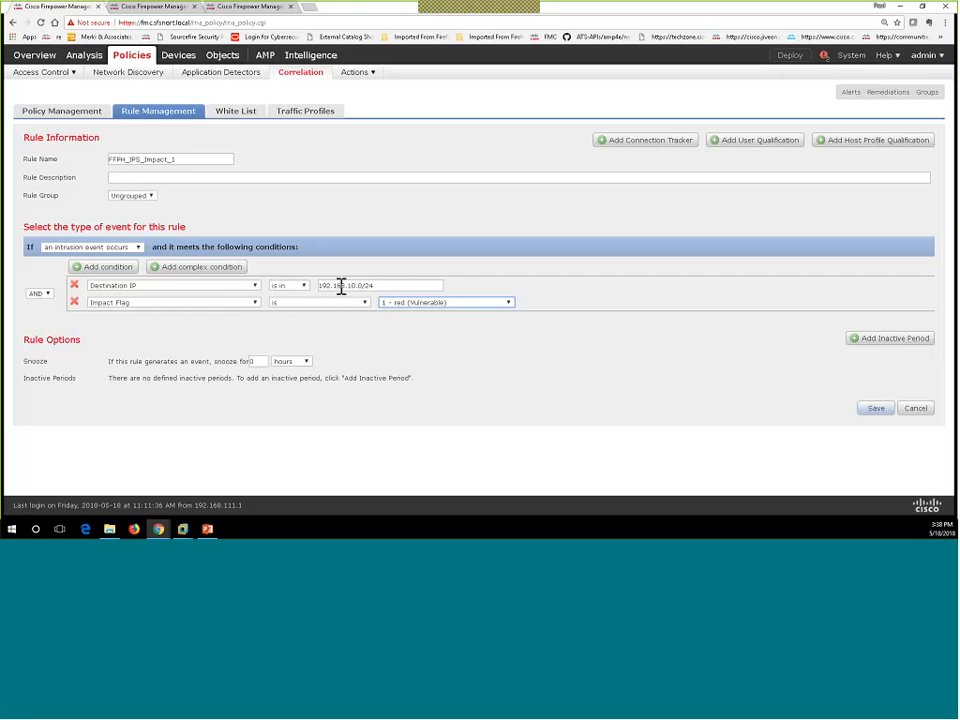
pyautogui.click(871, 412)
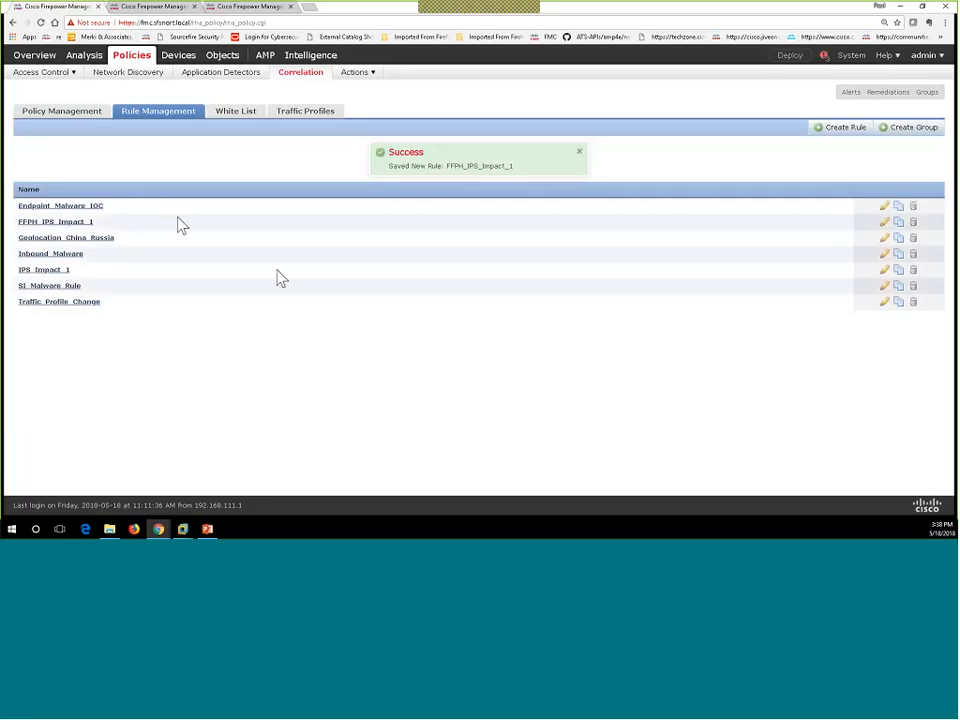
# Step: Create a new correlation policy named FFPH_Response_2_IPS_IF1 under Policy Management
pyautogui.click(67, 121)
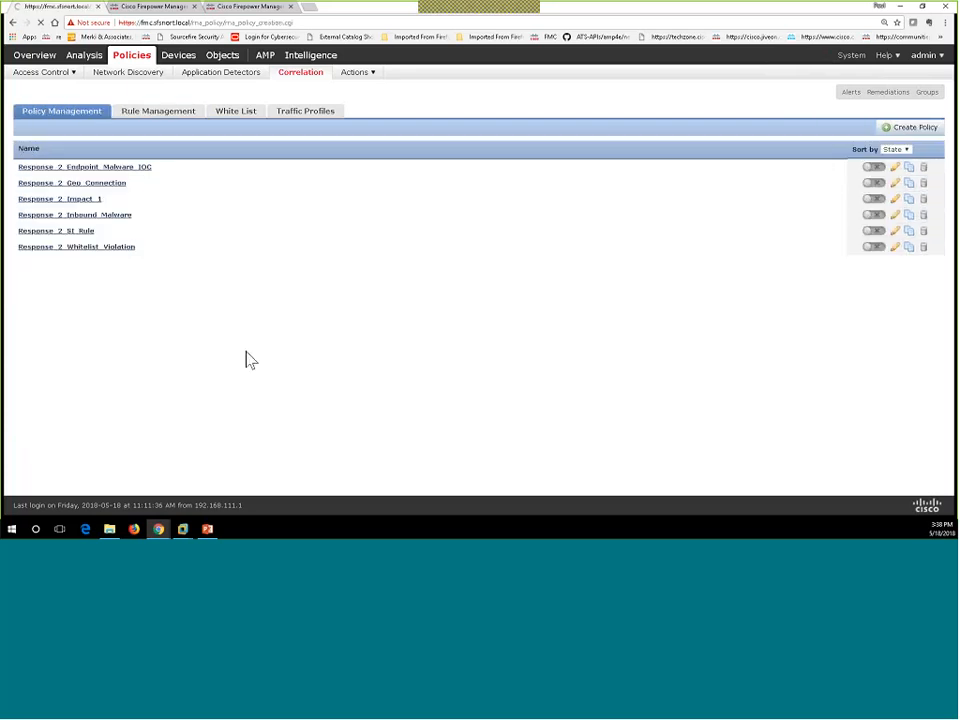
pyautogui.click(909, 135)
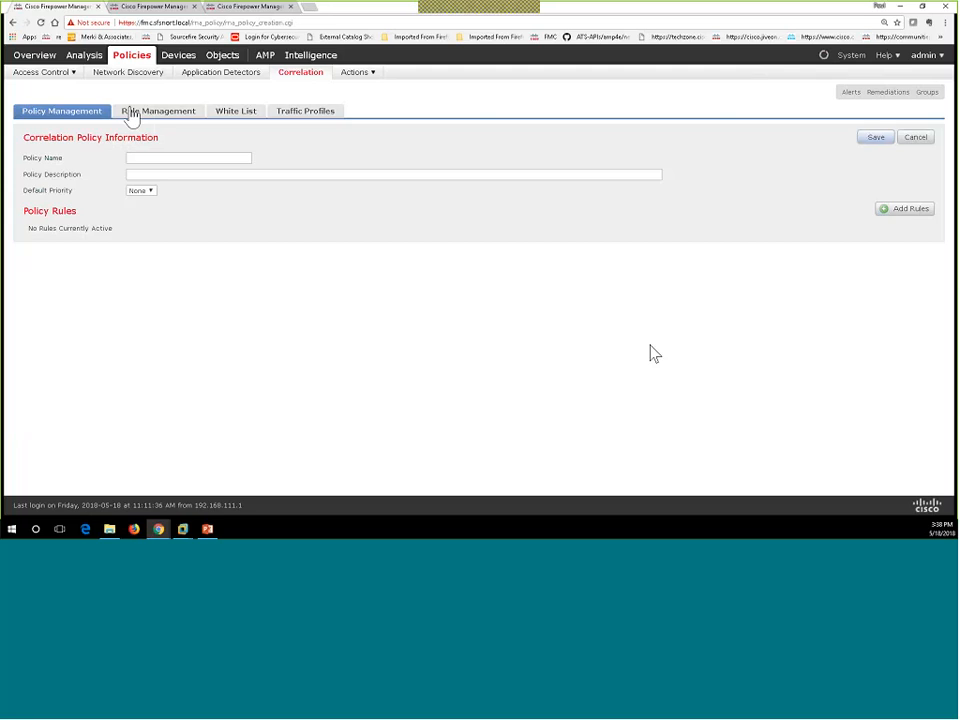
pyautogui.click(142, 160)
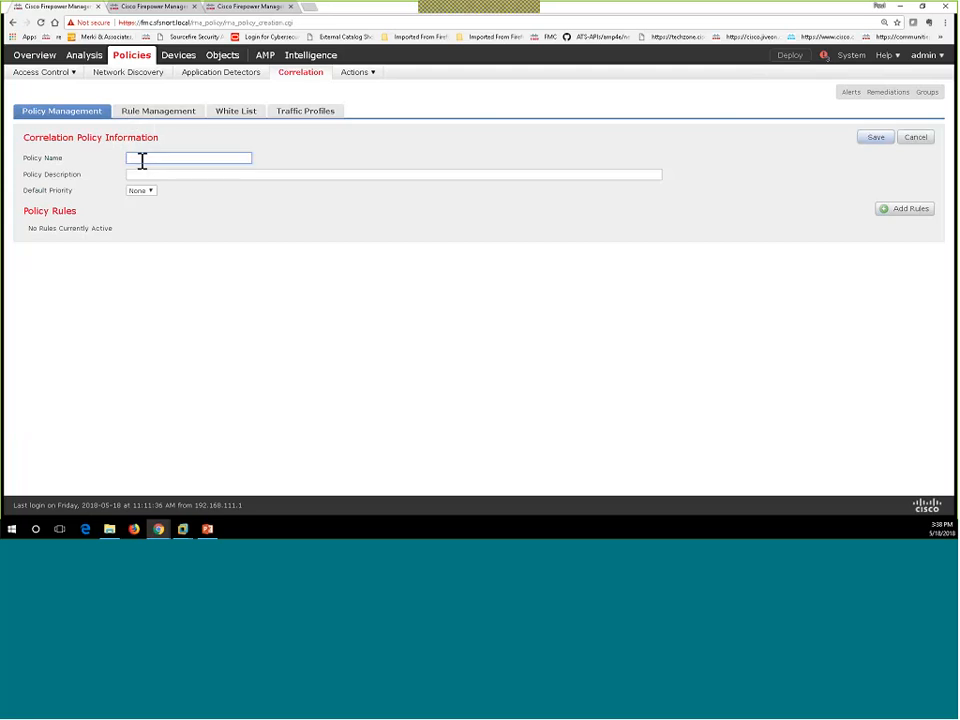
pyautogui.write('FFP_Response_21PS_')
pyautogui.press('BackSpace')
pyautogui.press('BackSpace')
pyautogui.press('BackSpace')
pyautogui.press('BackSpace')
pyautogui.write('_IPS_IF1')
# Step: Add the ungrouped rule FFPH_IPS_Impact_1 to the FFPH_Response_2_IPS_IF1 policy
pyautogui.click(912, 212)
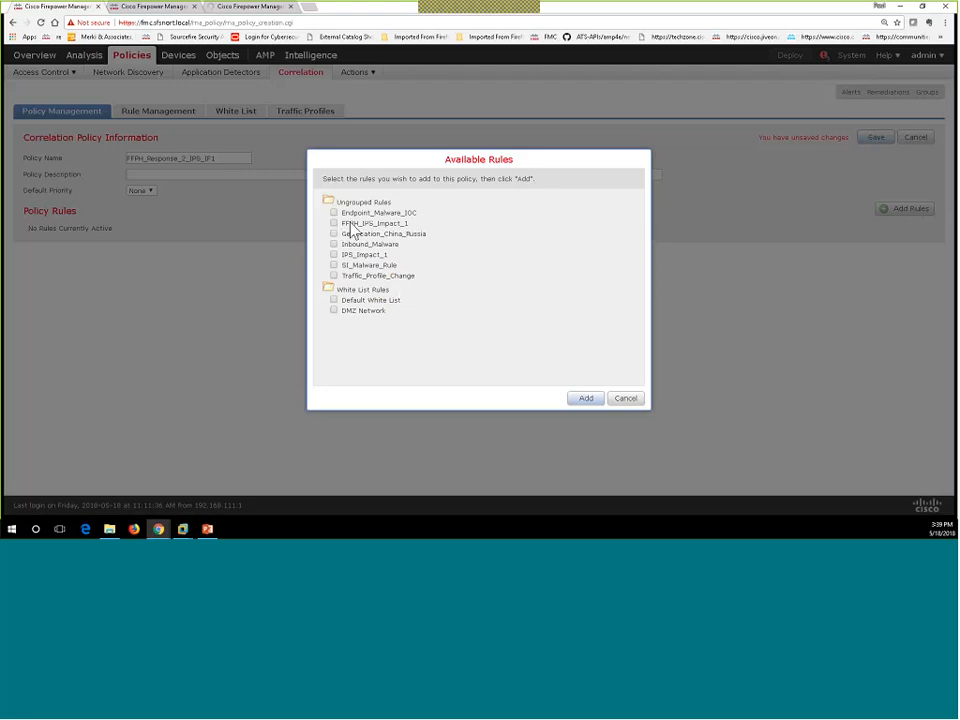
pyautogui.click(334, 223)
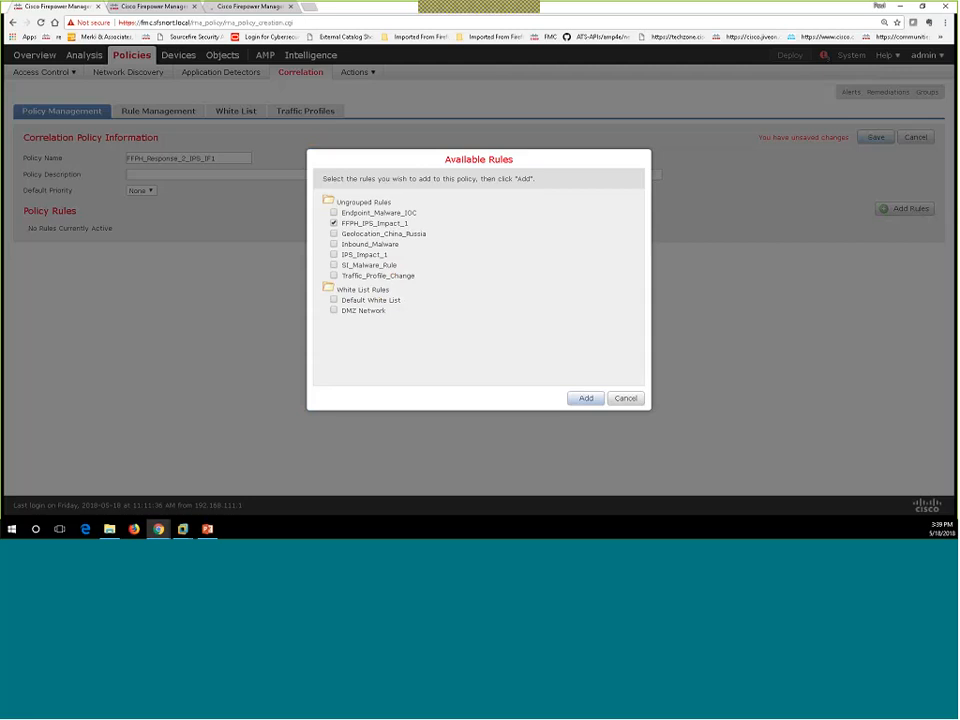
pyautogui.click(587, 399)
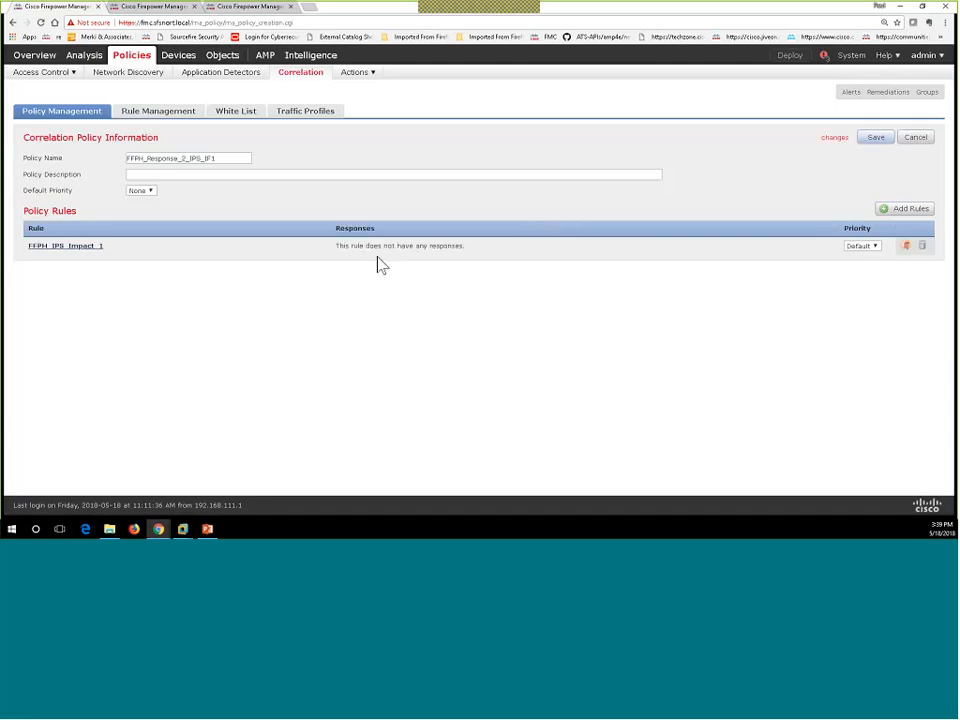
# Step: Assign the FFPH_Scan_Src_Dst remediation as the response for rule FFPH_IPS_Impact_1
pyautogui.click(906, 247)
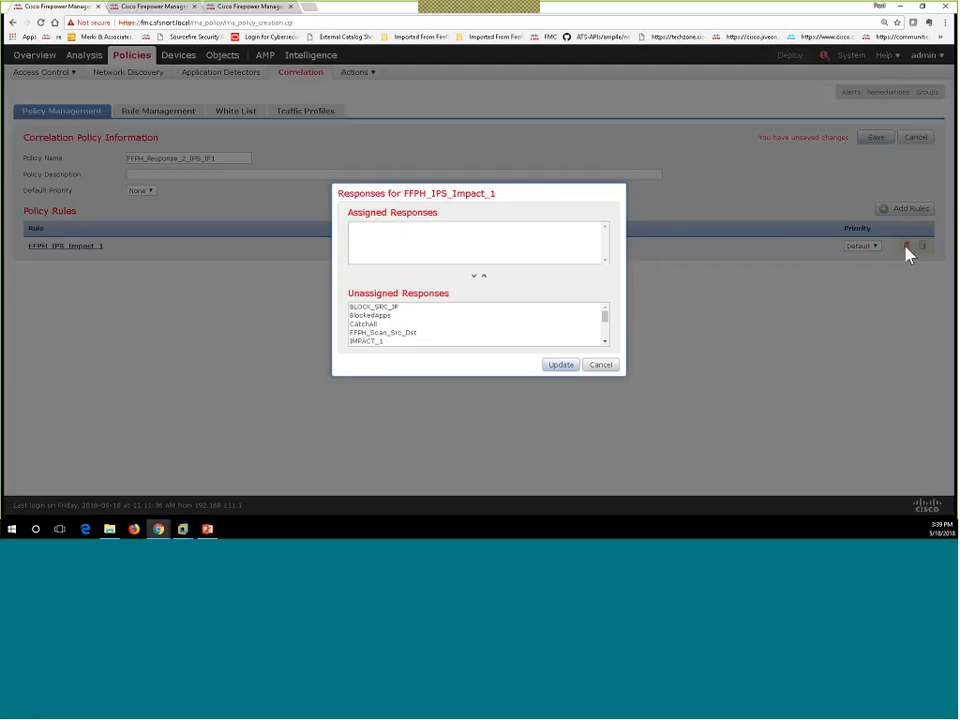
pyautogui.click(395, 334)
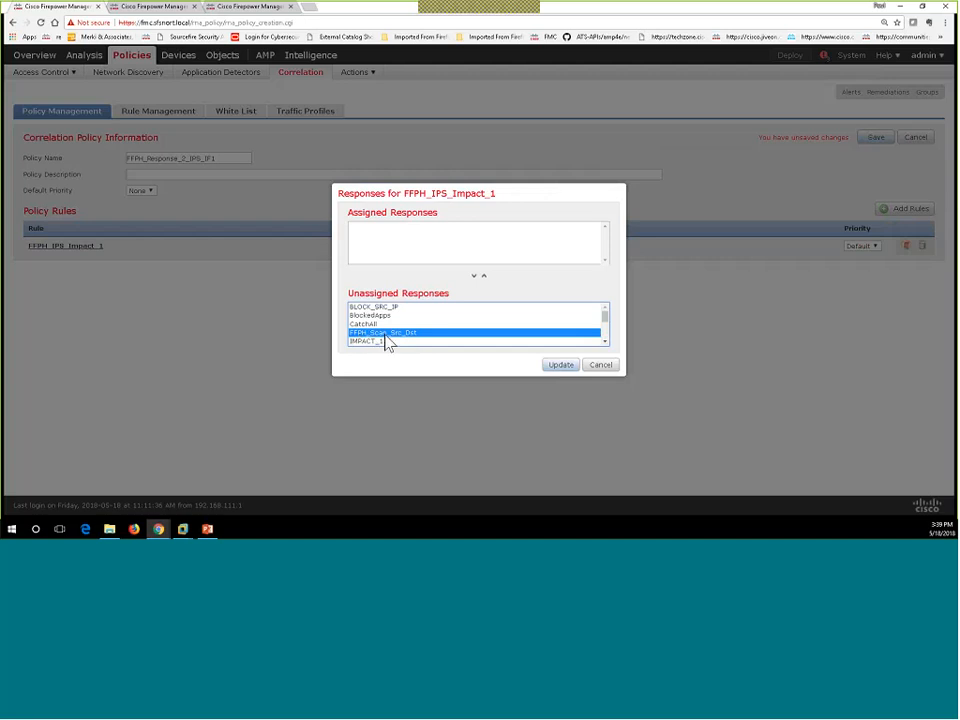
pyautogui.click(482, 278)
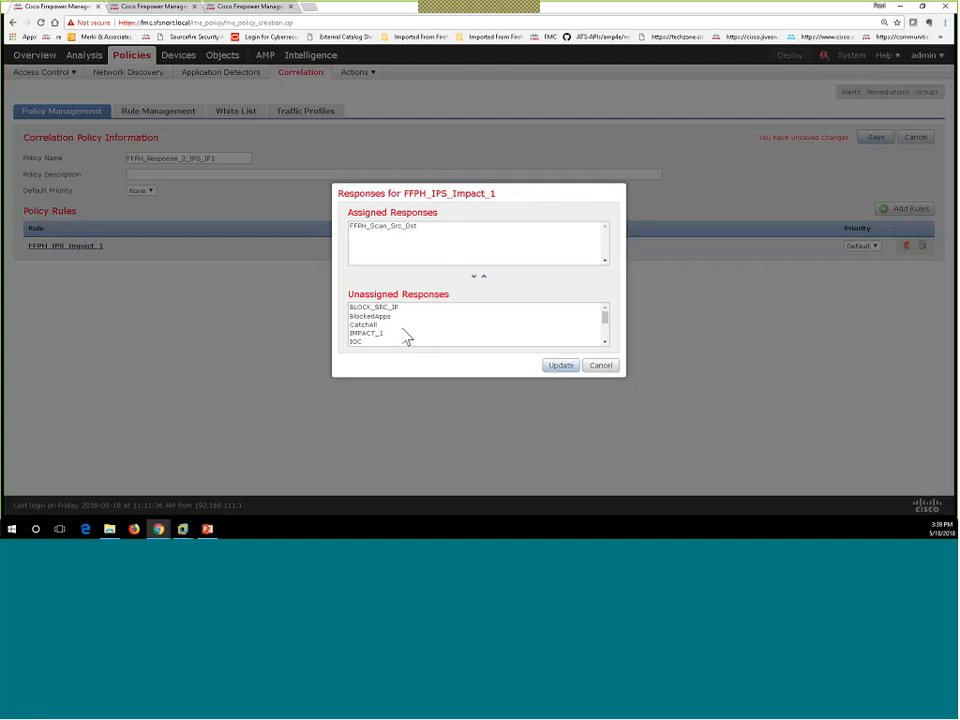
pyautogui.scroll(-3, 406, 338)
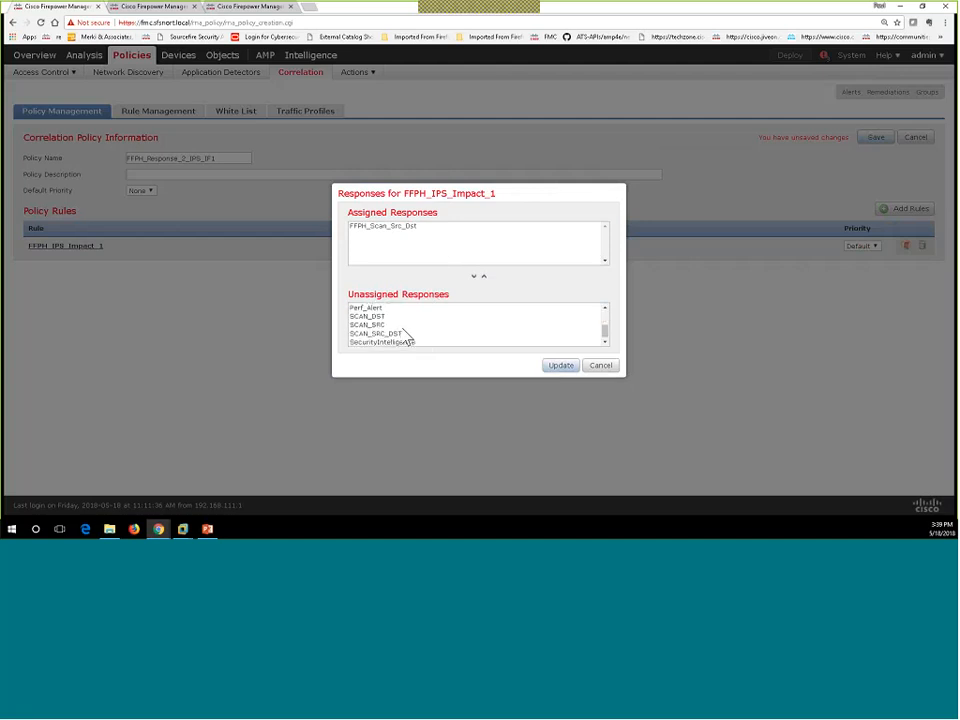
pyautogui.scroll(3, 406, 338)
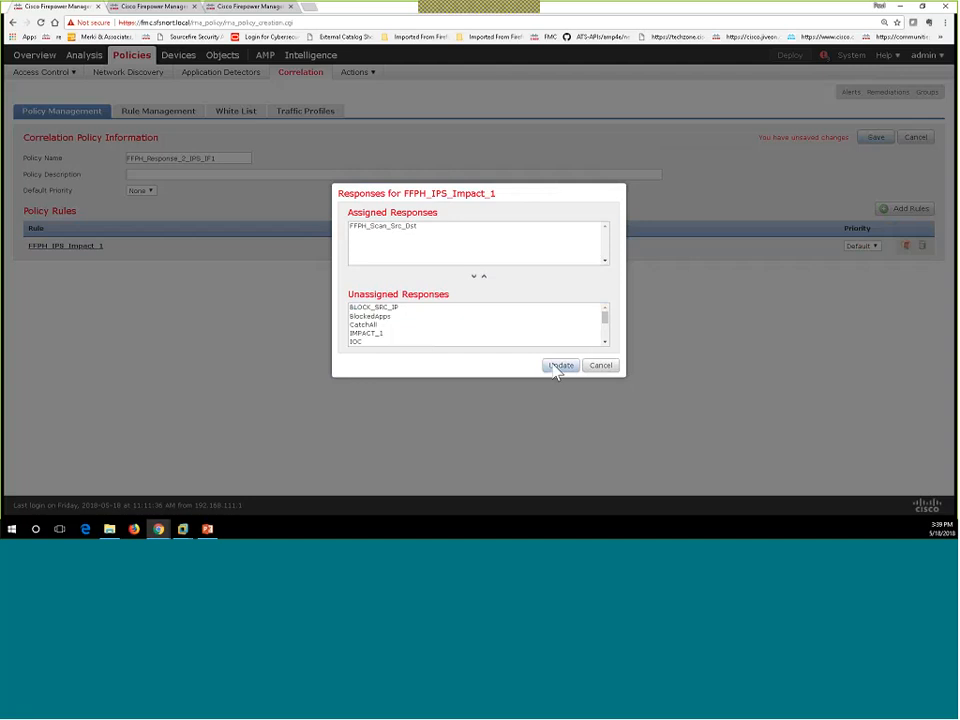
pyautogui.click(605, 342)
pyautogui.click(605, 342)
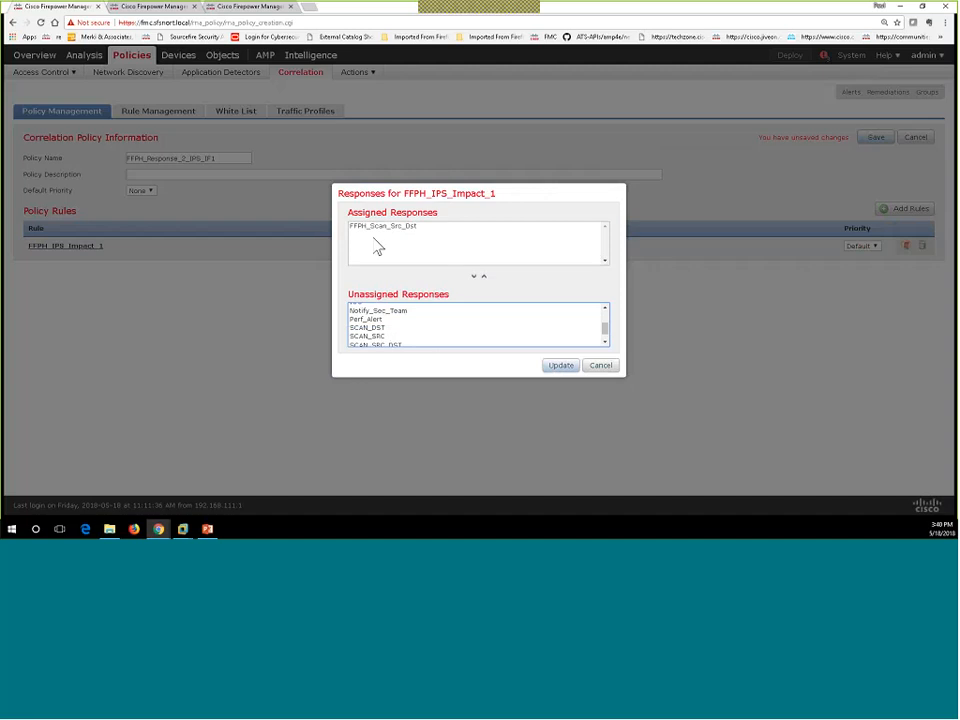
pyautogui.click(558, 366)
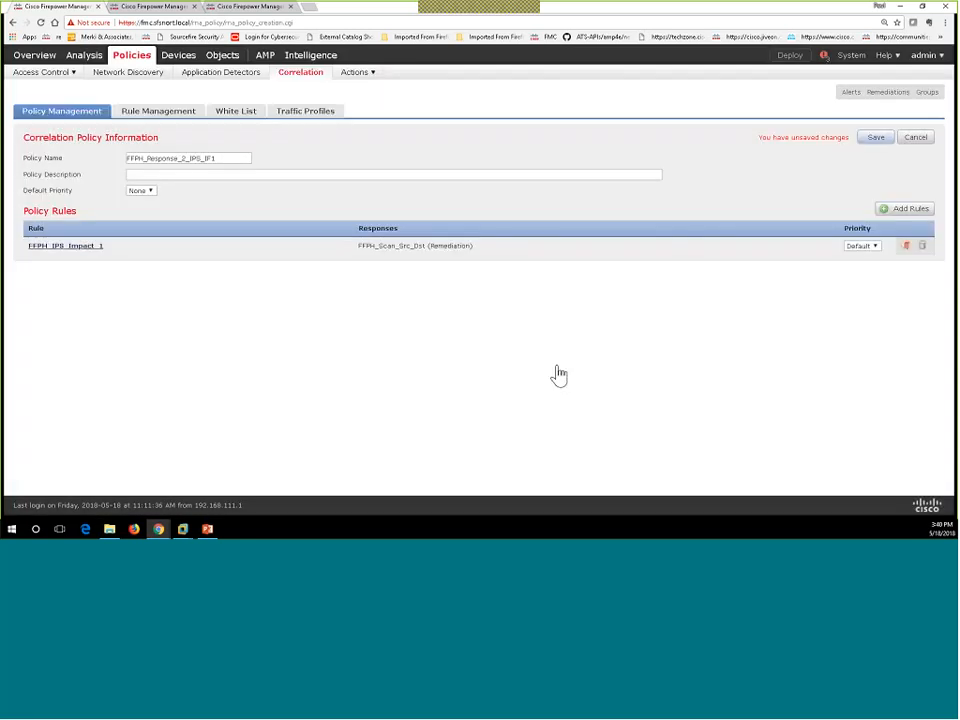
# Step: Save correlation policy FFPH_Response_2_IPS_IF1 with its FFPH_IPS_Impact_1 rule and Nmap remediation
pyautogui.click(876, 140)
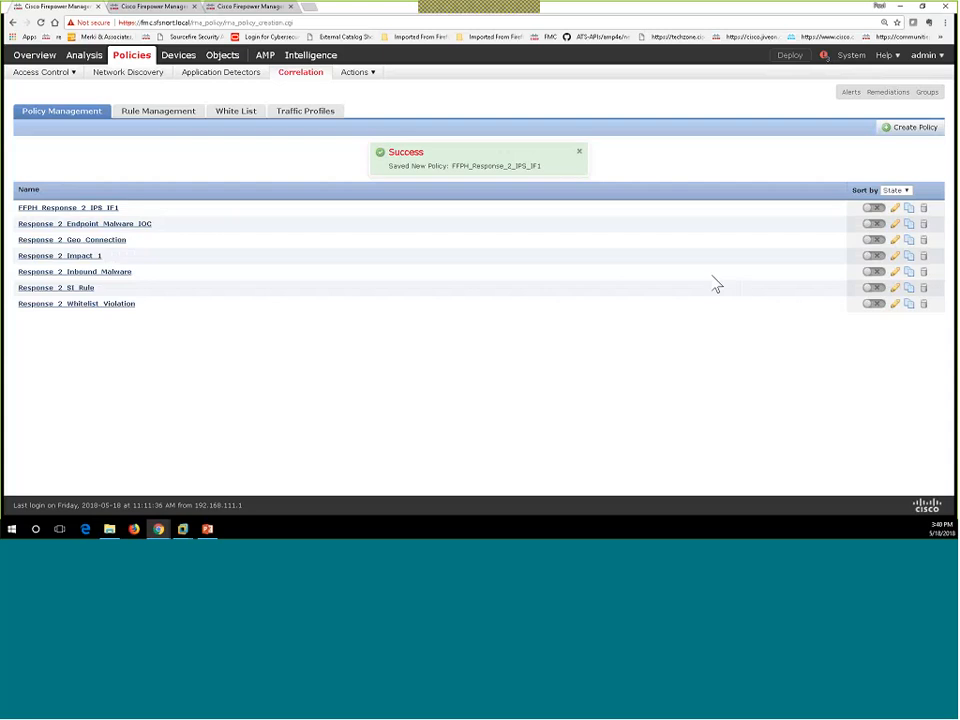
pyautogui.click(868, 224)
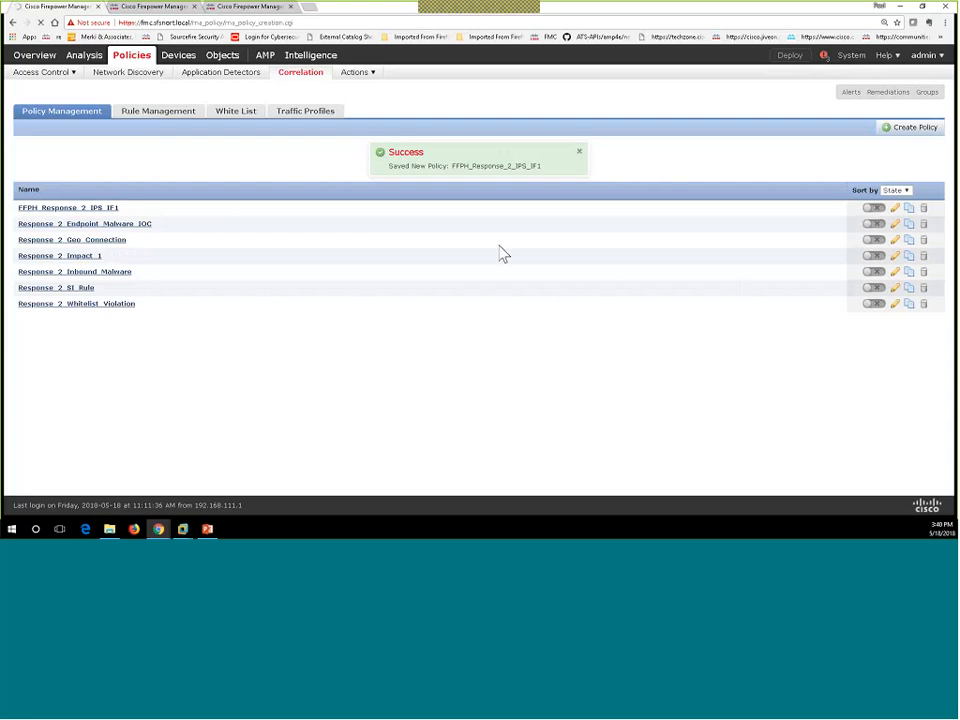
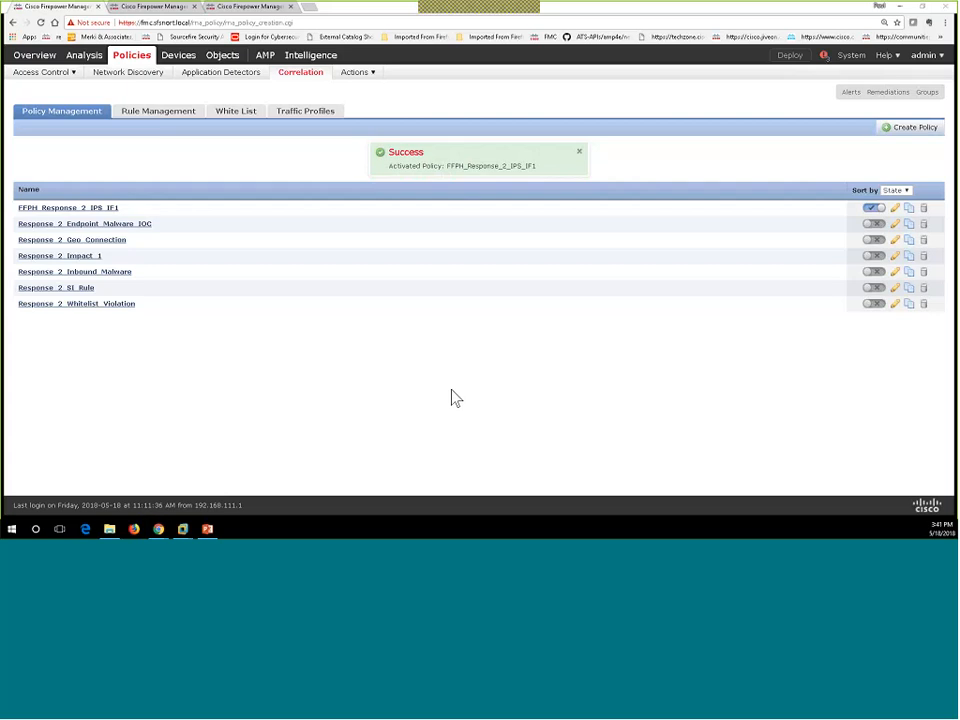
# Step: Bring up the Kali VM in VMware Workstation, unlock it with the root password, and launch a terminal from the dock
pyautogui.hotkey('alt', 'Tab')
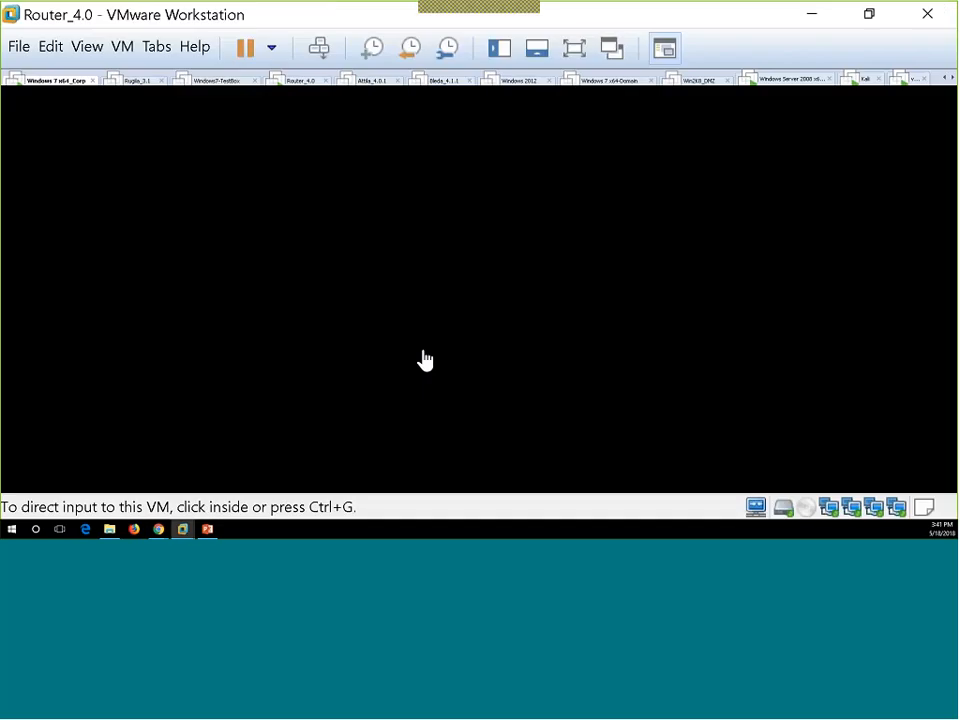
pyautogui.click(872, 82)
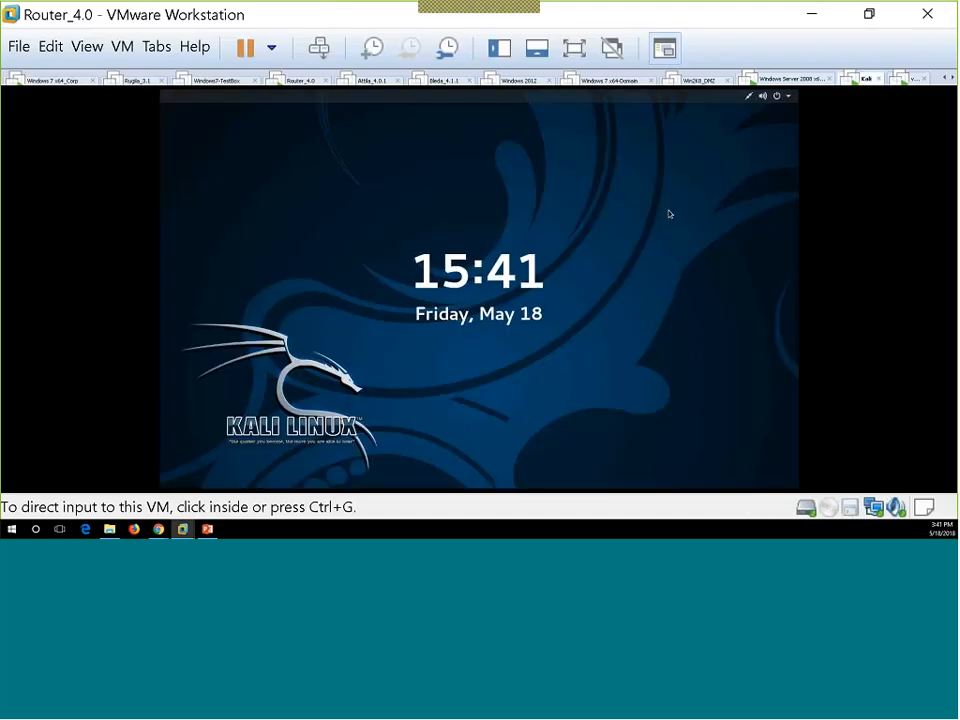
pyautogui.click(473, 468)
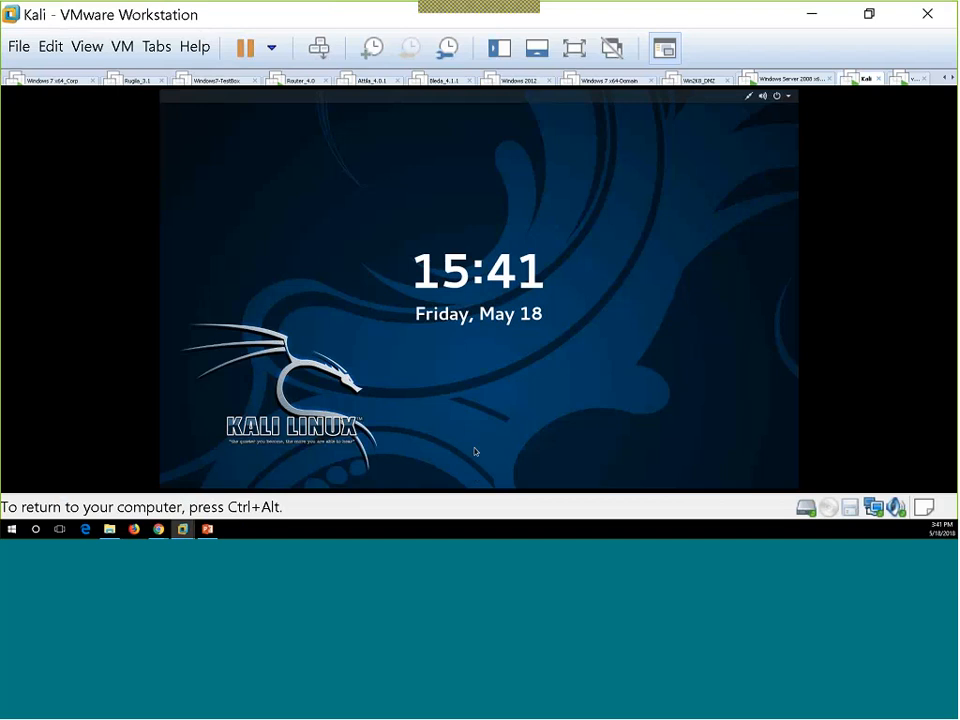
pyautogui.moveTo(474, 448); pyautogui.dragTo(483, 205)
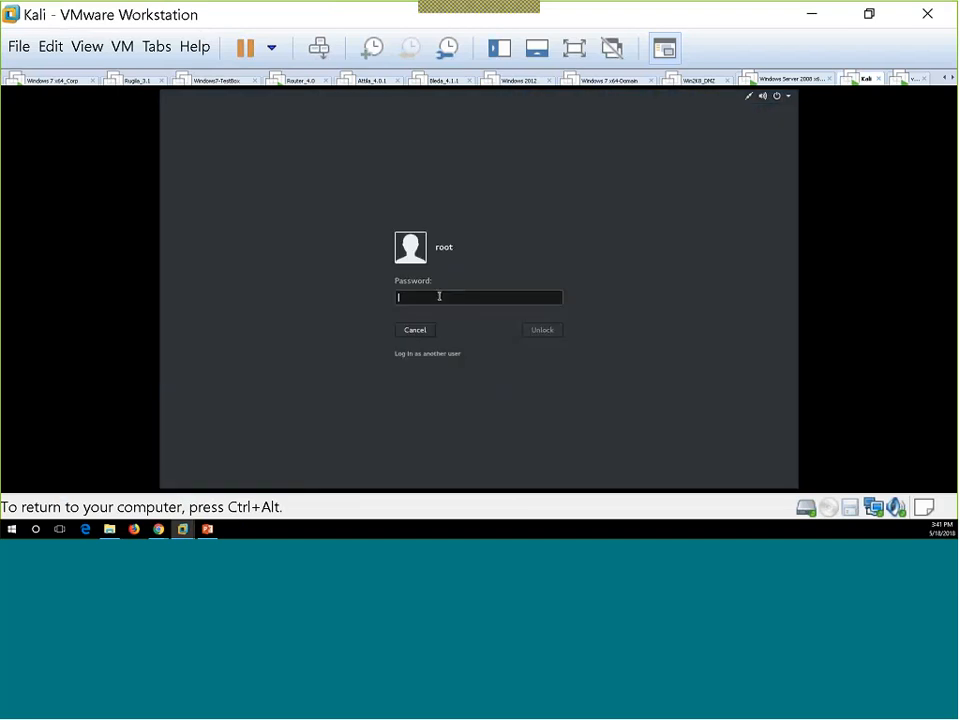
pyautogui.write('toooroor')
pyautogui.press('Return')
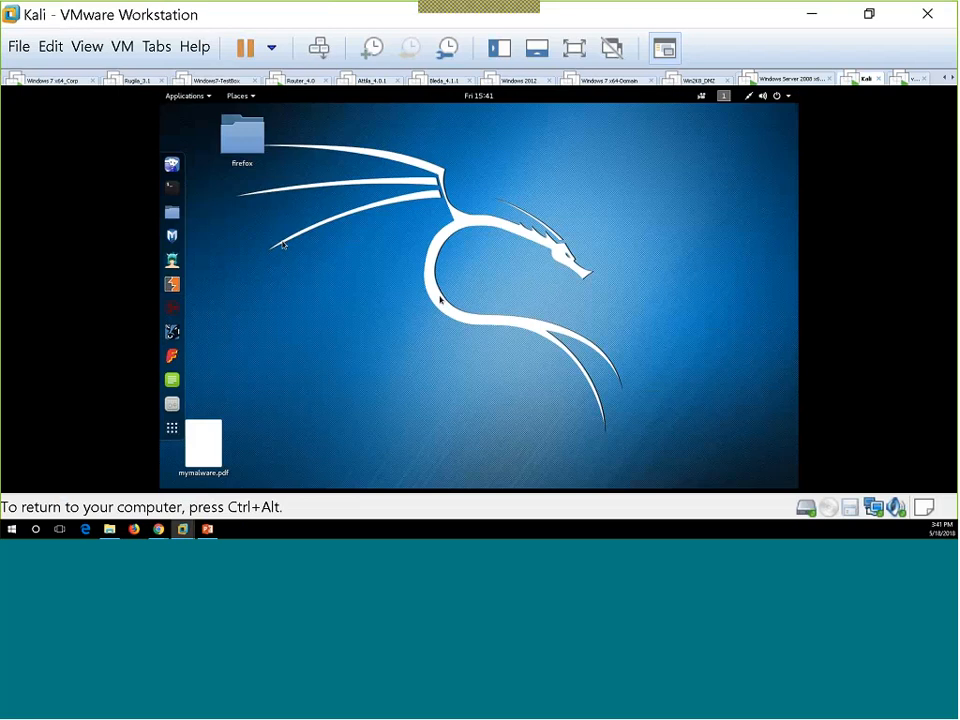
pyautogui.click(172, 187)
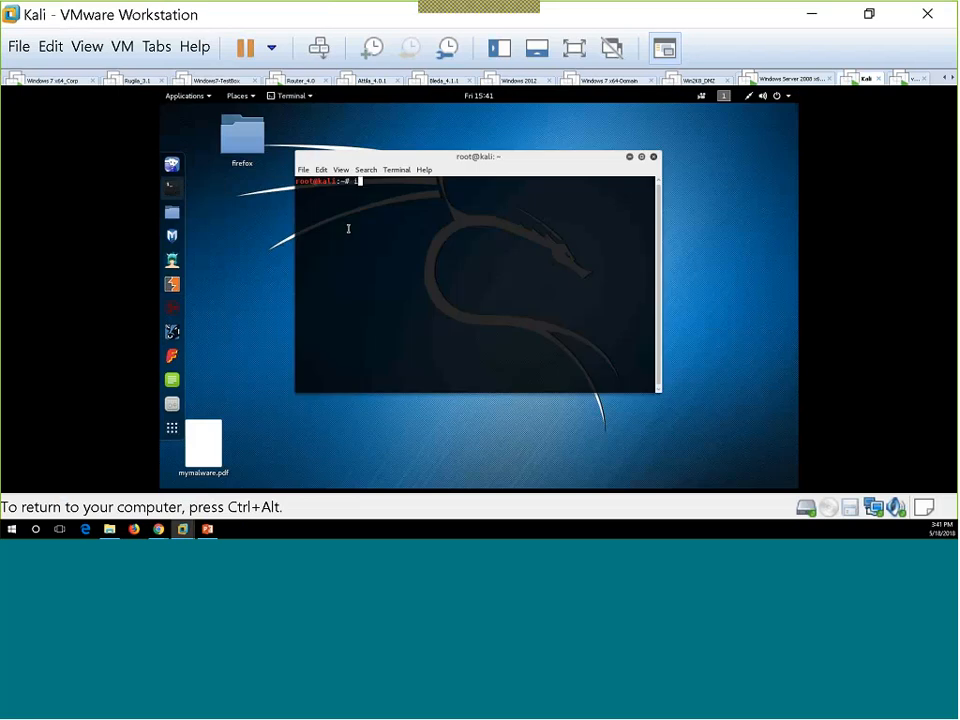
# Step: Run ifconfig in the Kali terminal to list interfaces, showing eth0 at 192.168.133.100 and loopback
pyautogui.write('ifconfig')
pyautogui.press('Return')
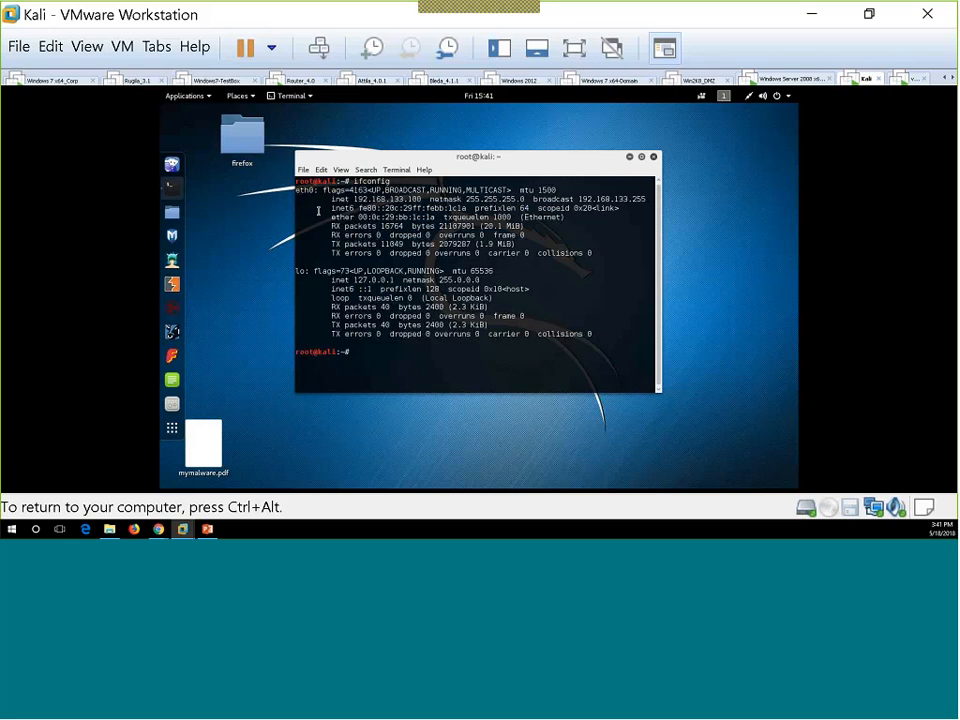
# Step: Launch nikto from Applications > 02 - Vulnerability Analysis and run 'nikto -h 192.168.10.10'
pyautogui.click(186, 95)
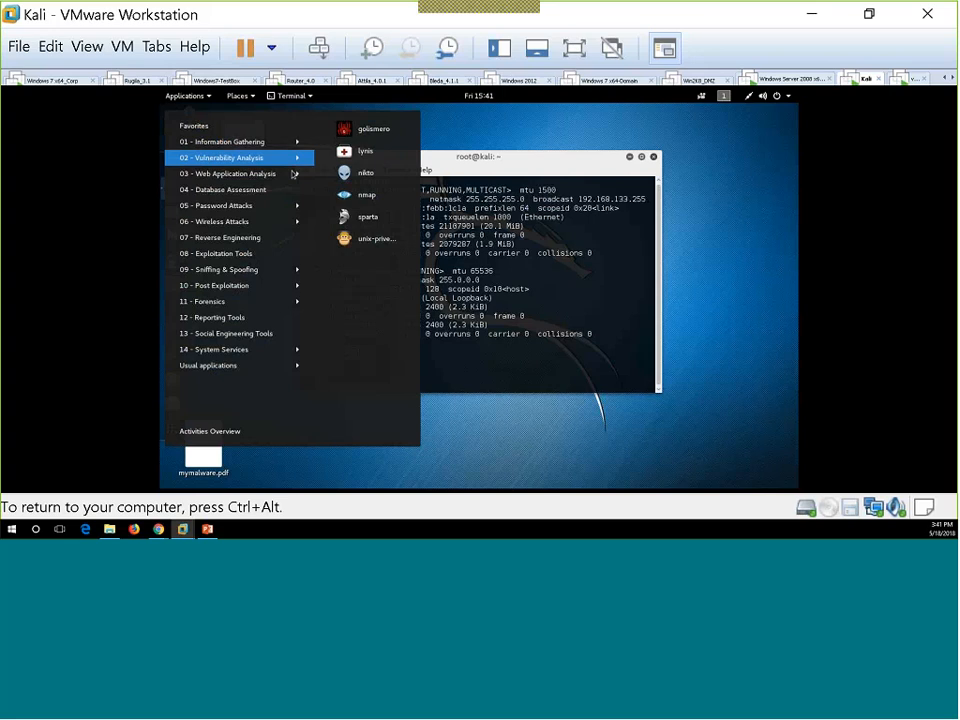
pyautogui.moveTo(240, 173)
pyautogui.moveTo(296, 157)
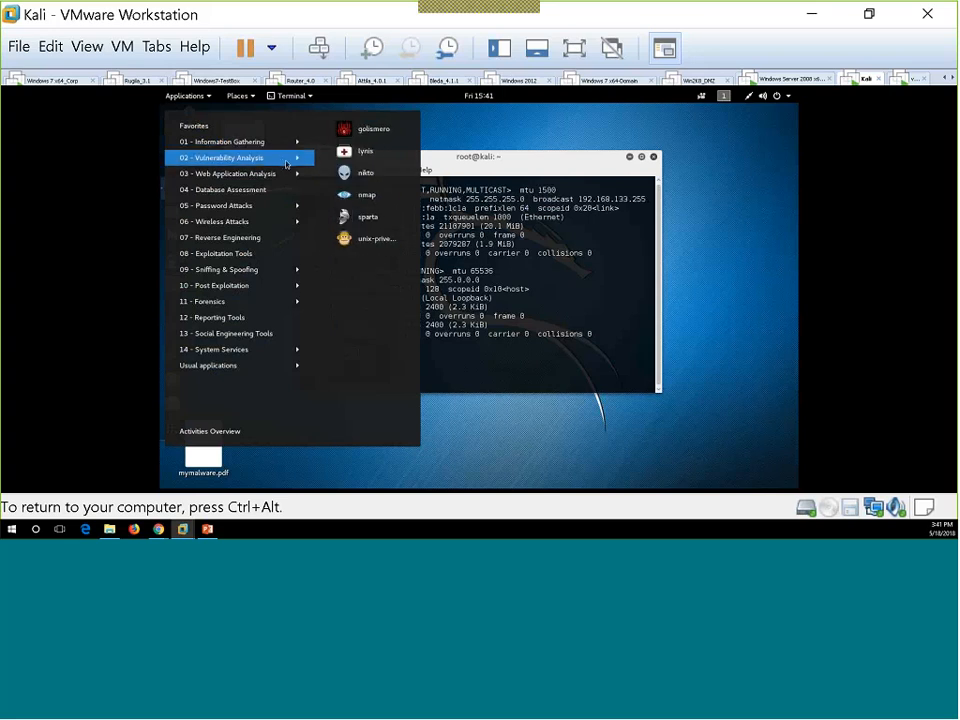
pyautogui.click(368, 178)
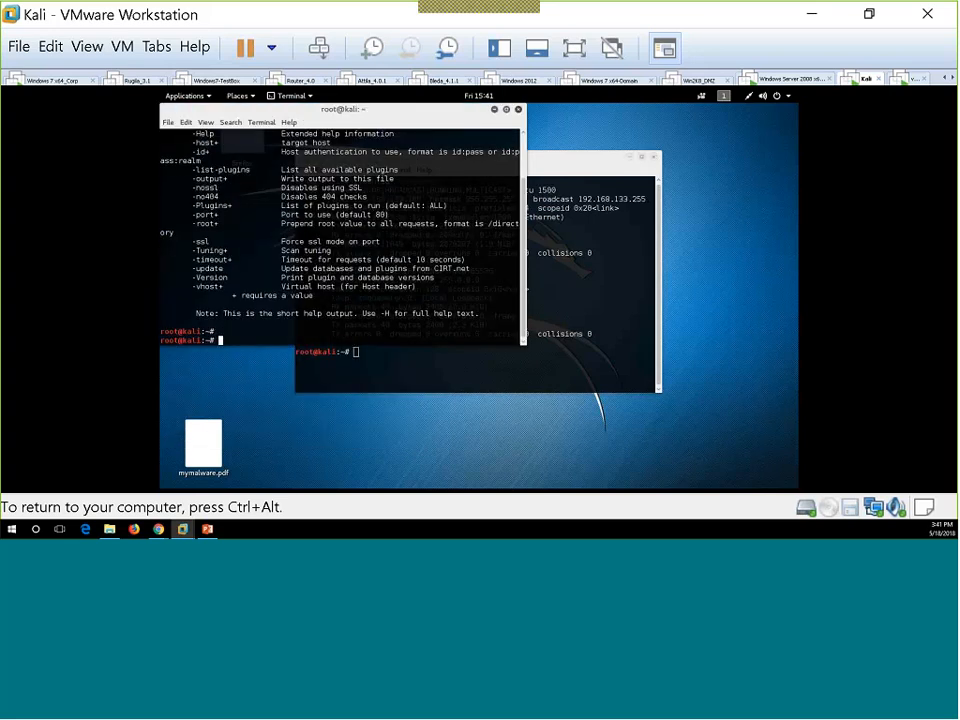
pyautogui.press('Return')
pyautogui.write('nik')
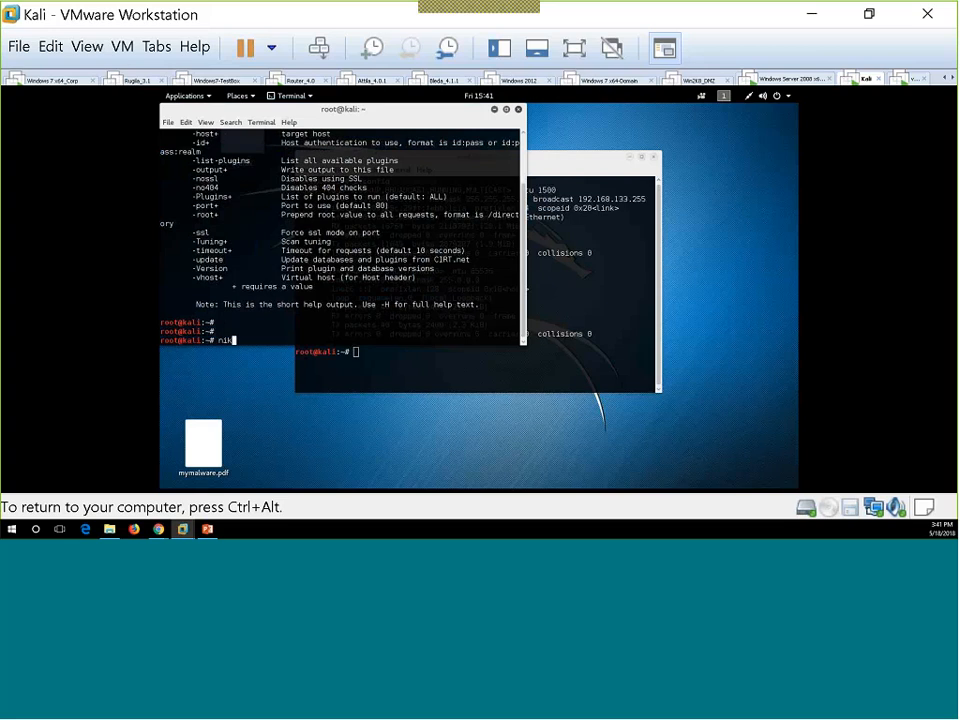
pyautogui.write('to -h 192.168.10.10')
pyautogui.press('Return')
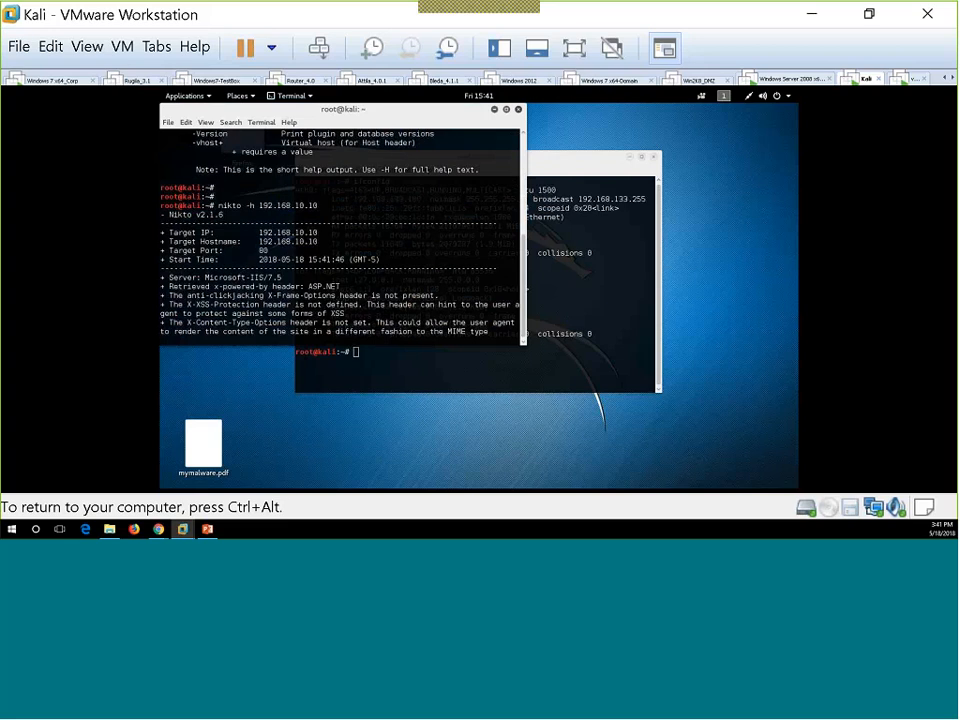
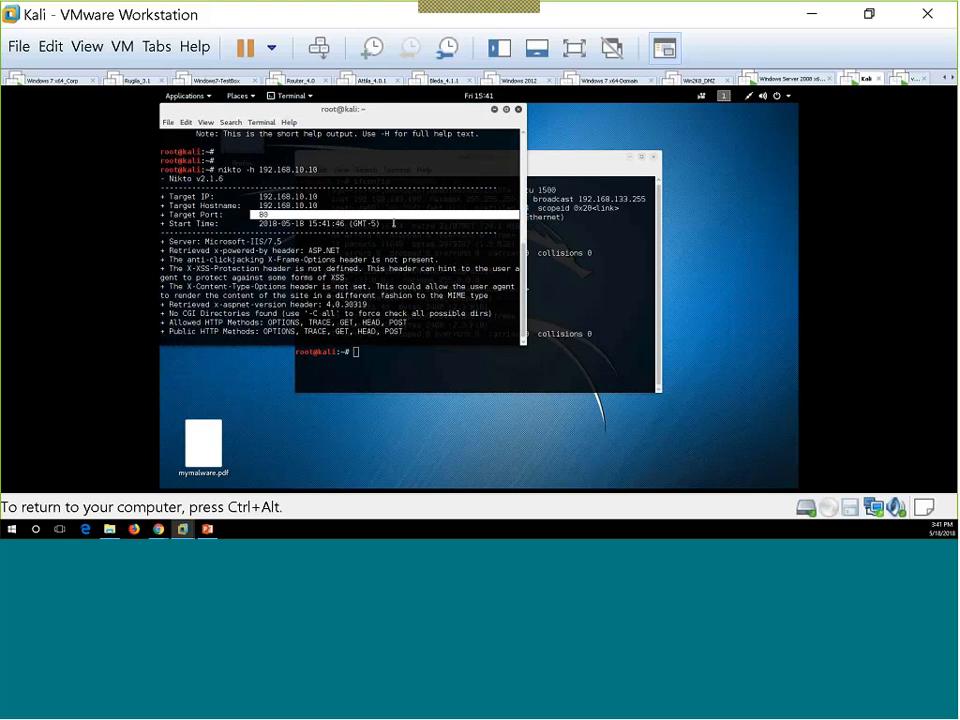
# Step: Release the Kali VM and switch to the Chrome window running Firepower Management Center
pyautogui.hotkey('ctrl', 'alt')
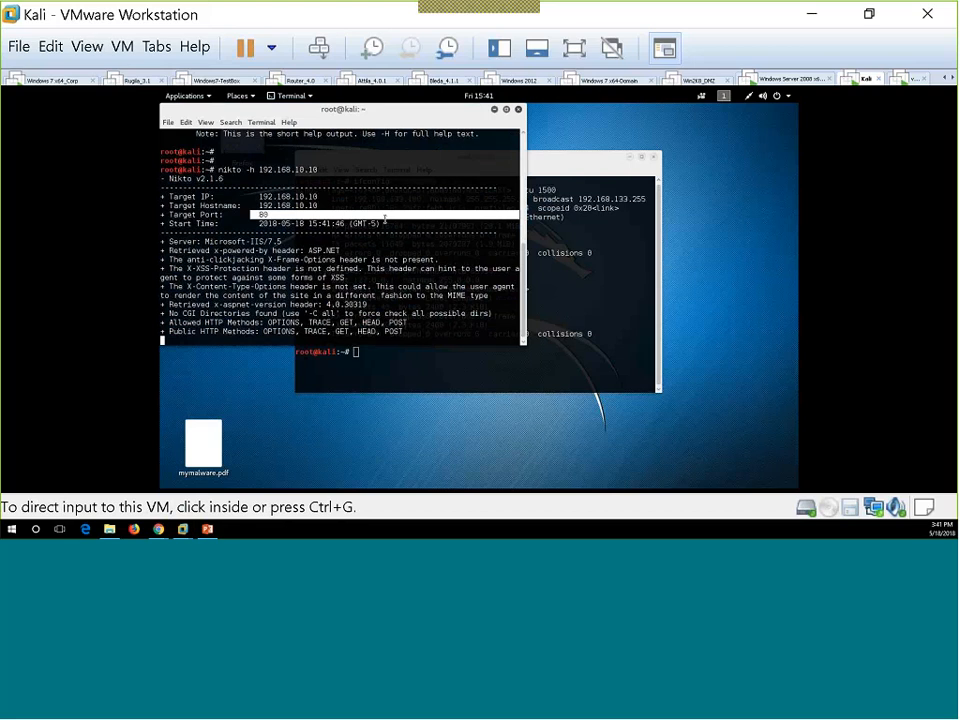
pyautogui.hotkey('alt', 'Tab')
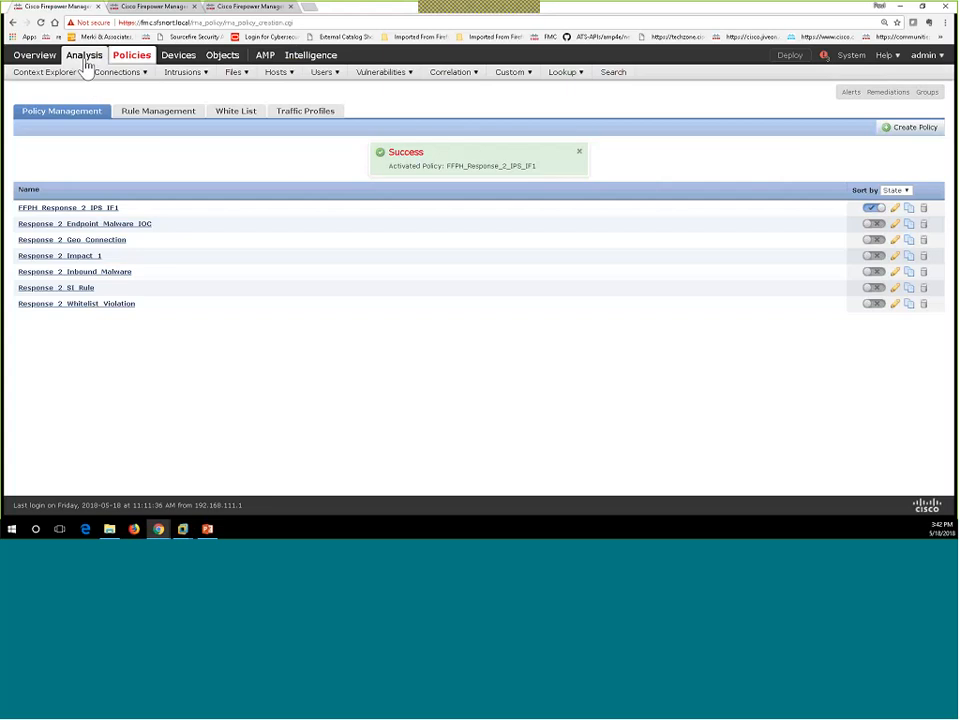
# Step: Reload the Impact to Destination events page and confirm resubmission to show six events against 192.168.10.10
pyautogui.click(146, 10)
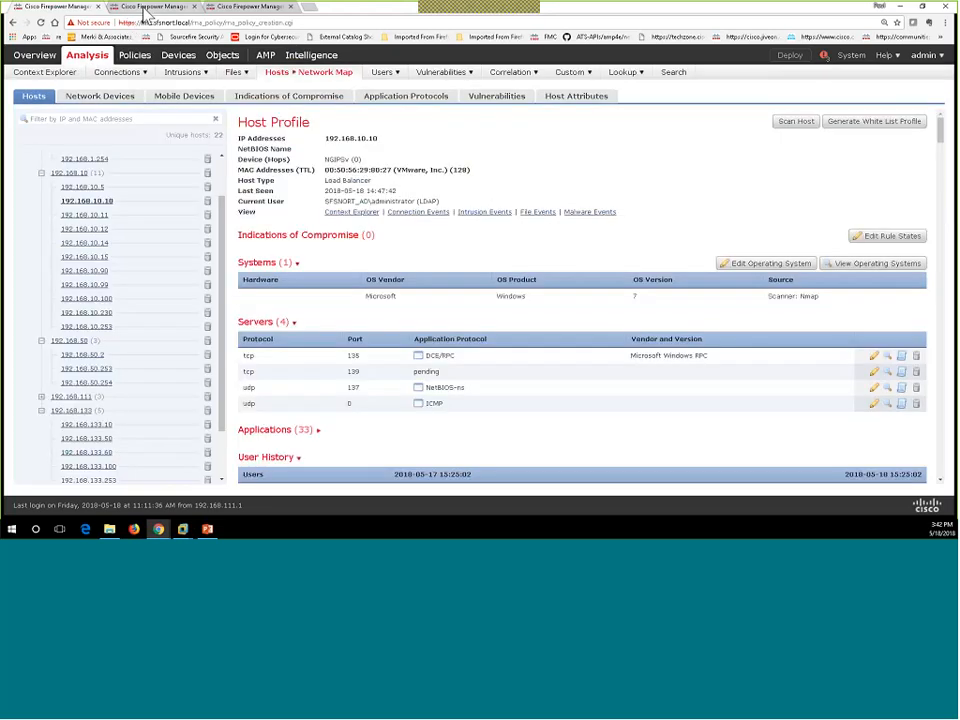
pyautogui.click(229, 10)
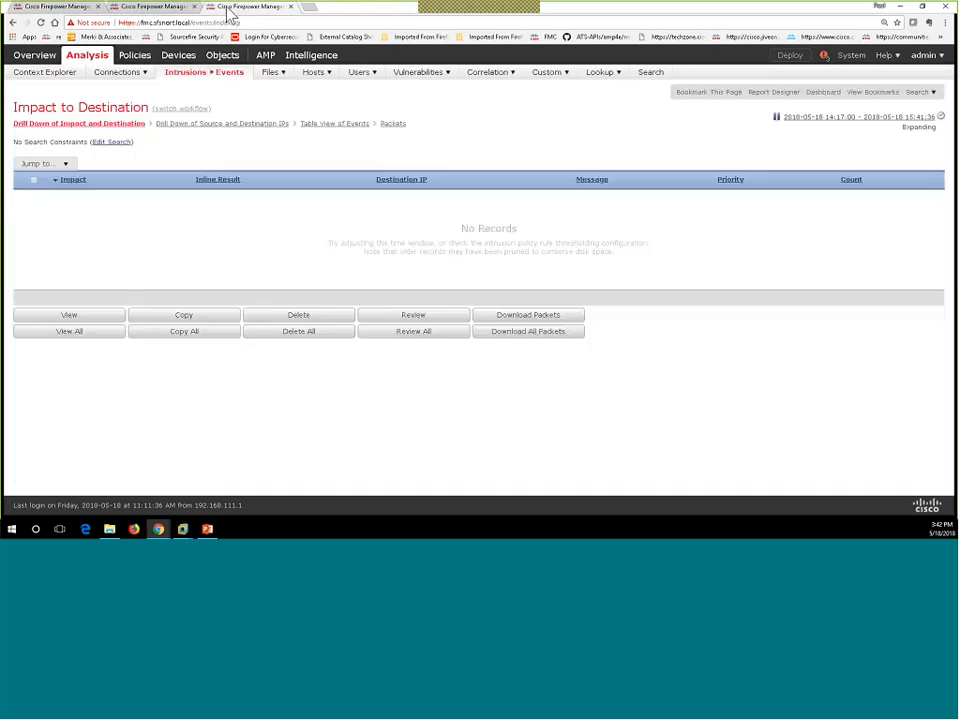
pyautogui.rightClick(406, 260)
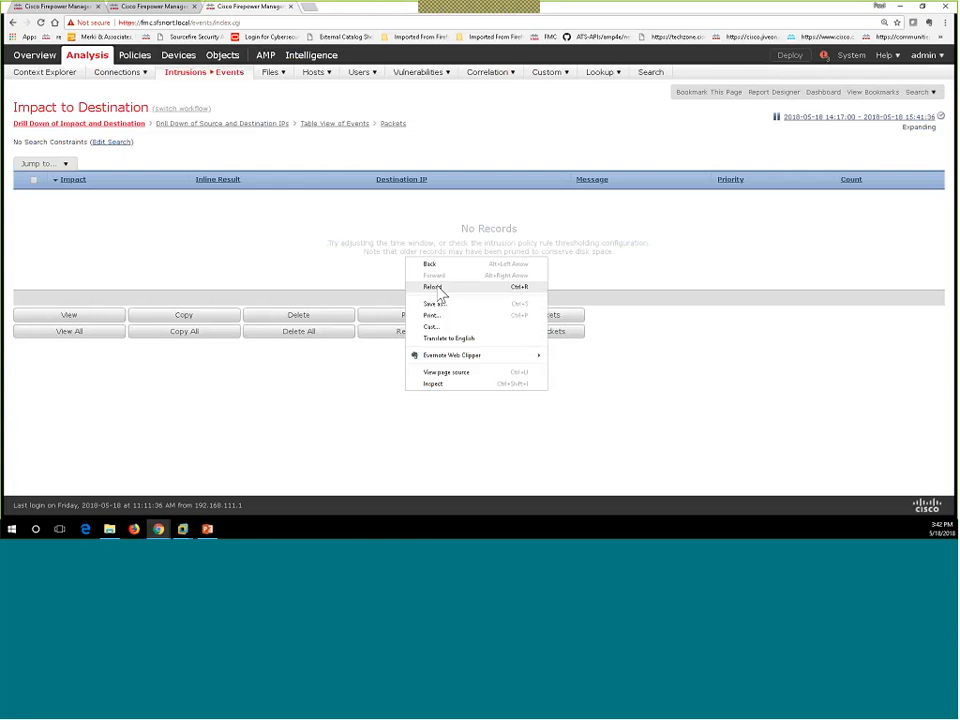
pyautogui.click(438, 288)
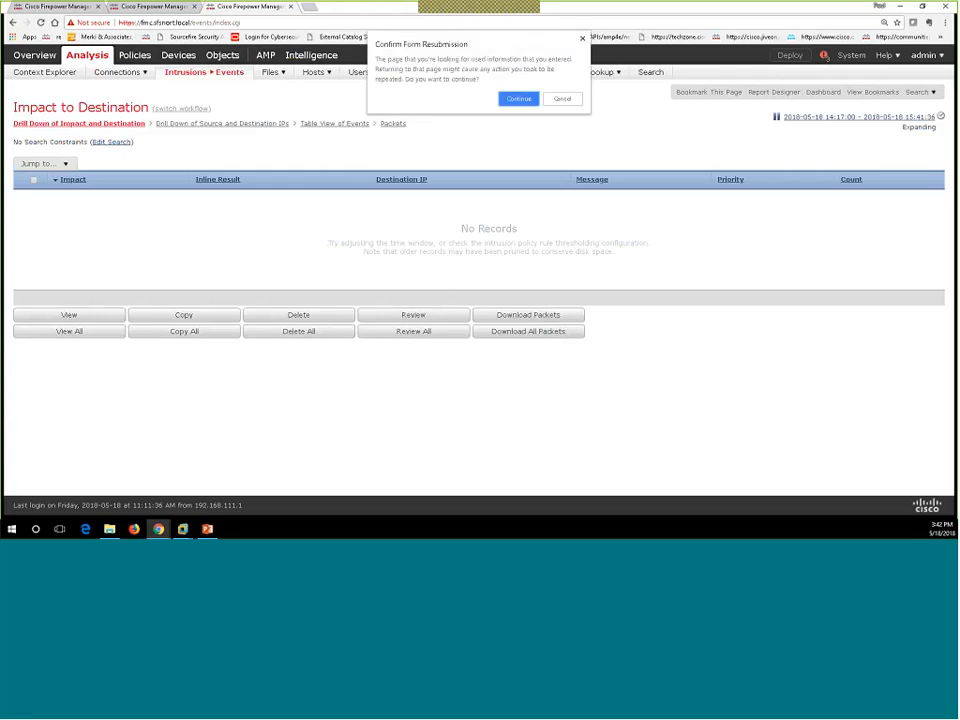
pyautogui.click(518, 98)
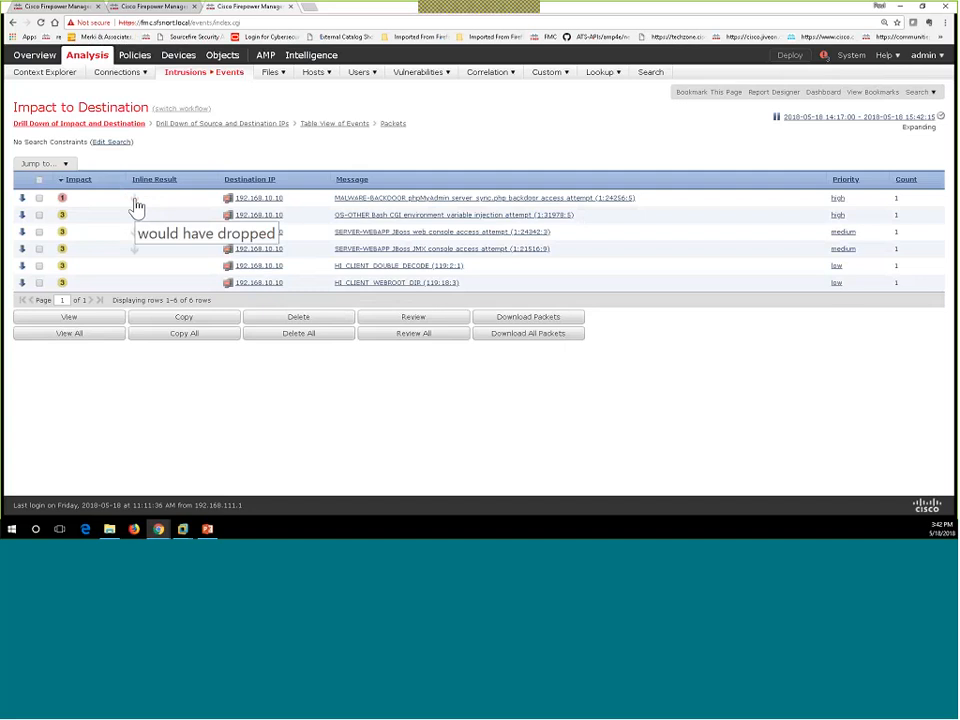
# Step: Open and reload the 192.168.10.10 host profile, then expand 192 > 192.168 > 192.168.10 in the host tree
pyautogui.click(228, 205)
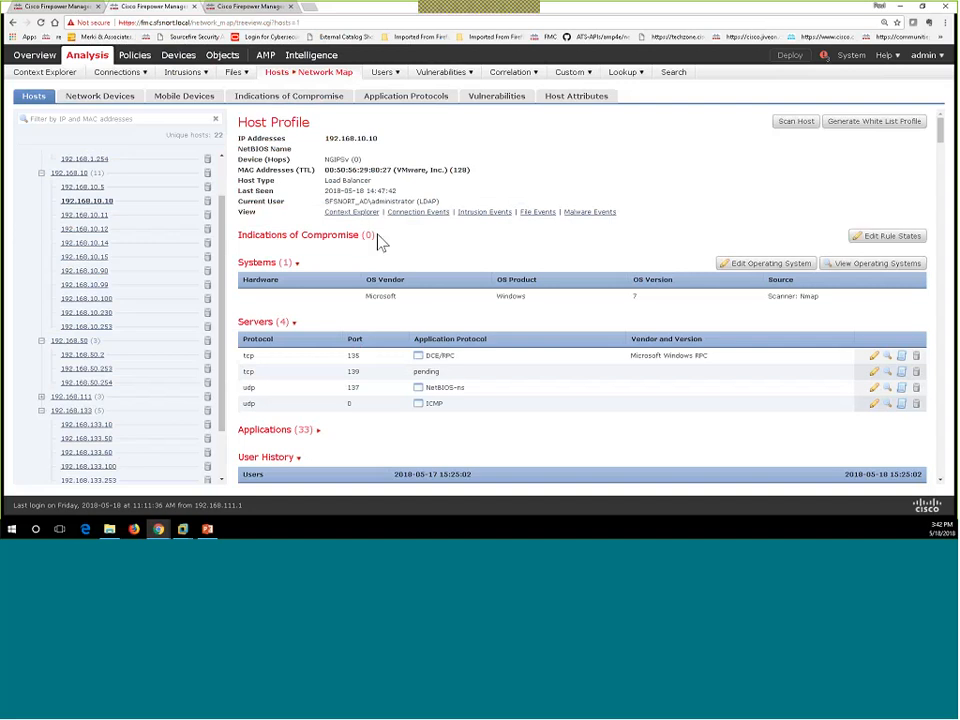
pyautogui.moveTo(375, 236); pyautogui.dragTo(330, 248)
pyautogui.rightClick(395, 247)
pyautogui.click(420, 277)
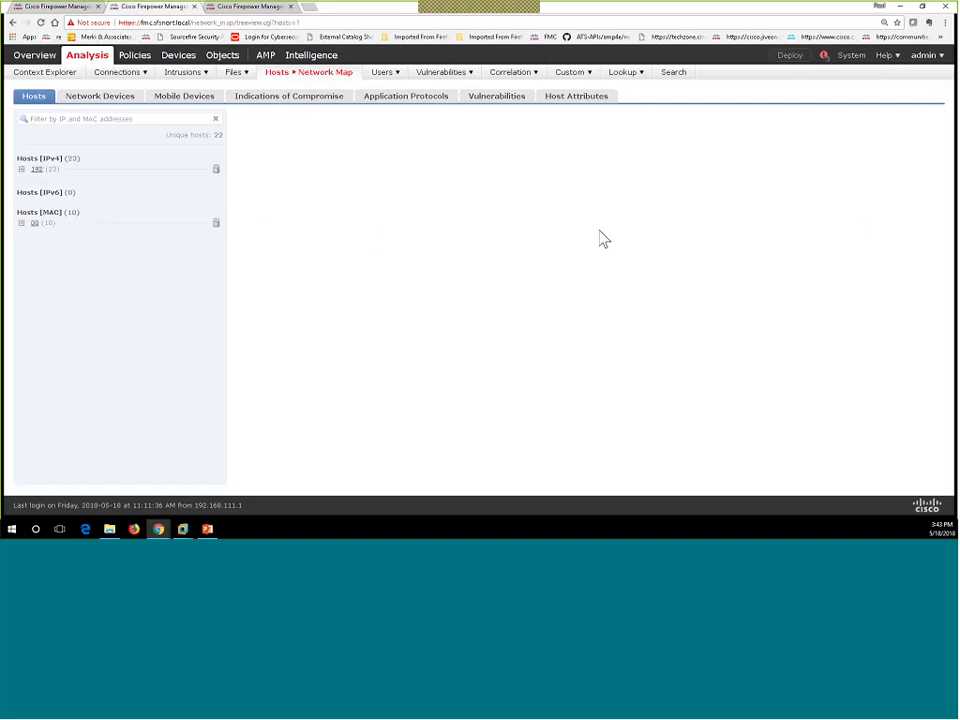
pyautogui.click(21, 169)
pyautogui.click(31, 183)
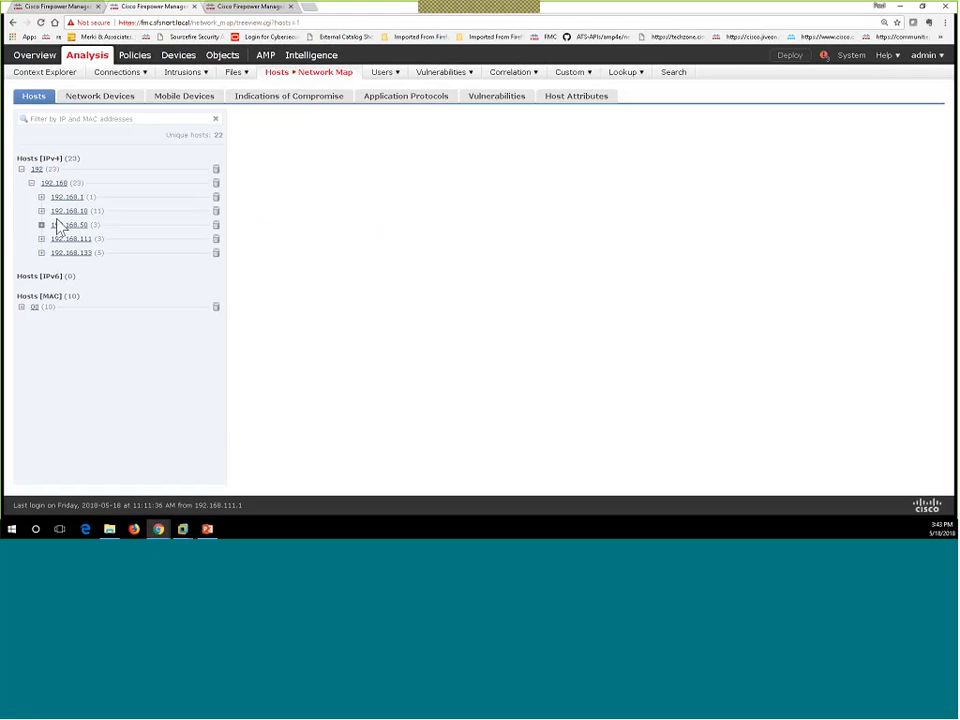
pyautogui.click(41, 211)
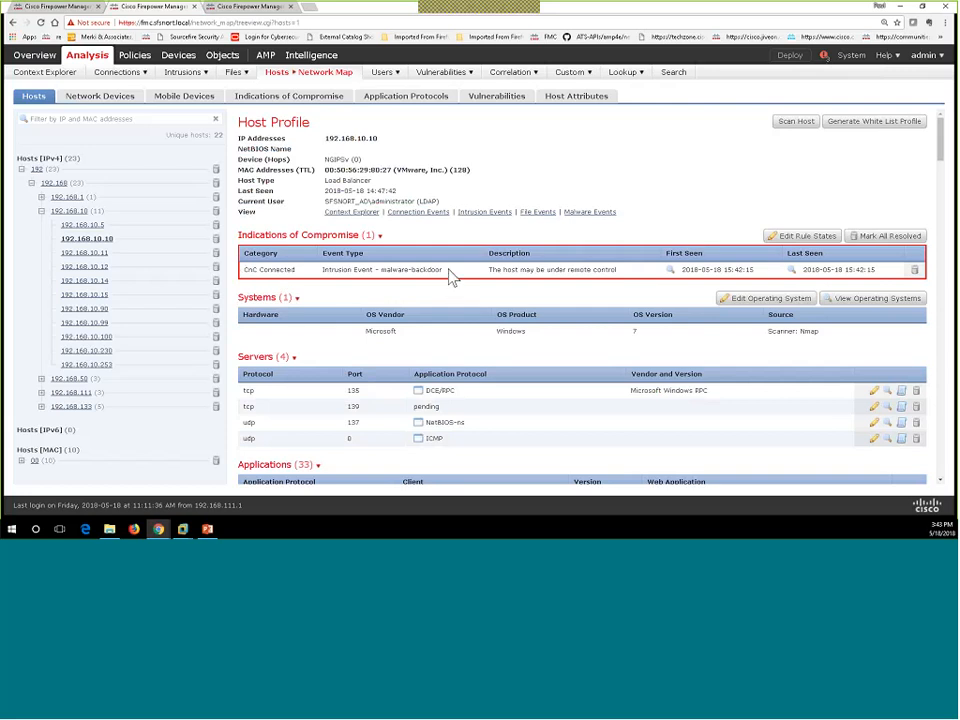
# Step: Note the malware-backdoor event type, then review recent deployment tasks in the notifications panel
pyautogui.moveTo(443, 270); pyautogui.dragTo(406, 275)
pyautogui.click(824, 58)
pyautogui.click(672, 76)
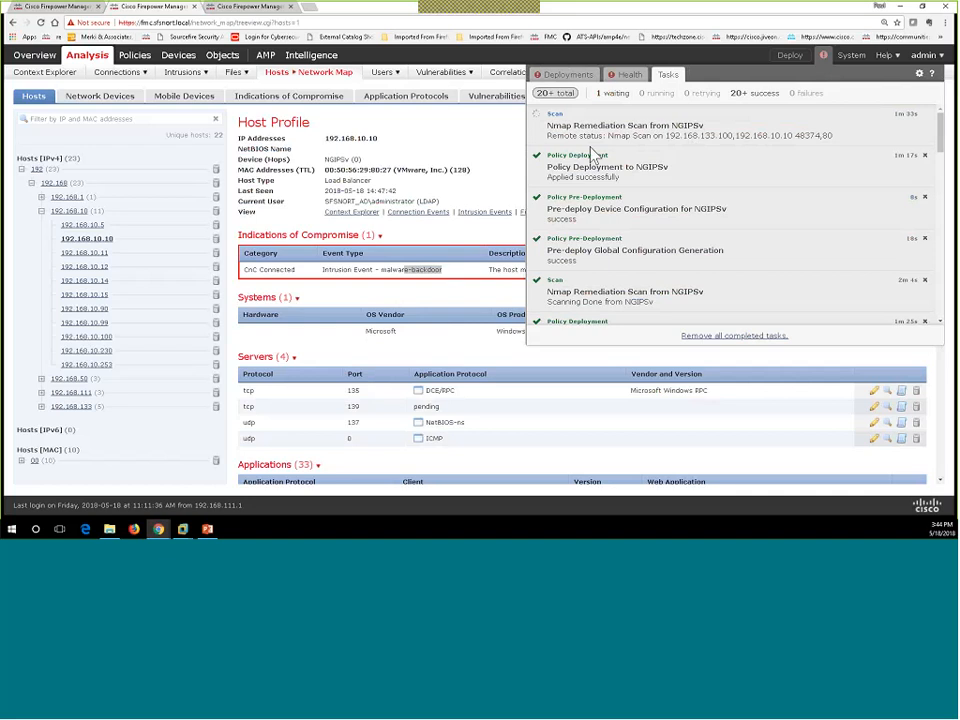
pyautogui.click(516, 146)
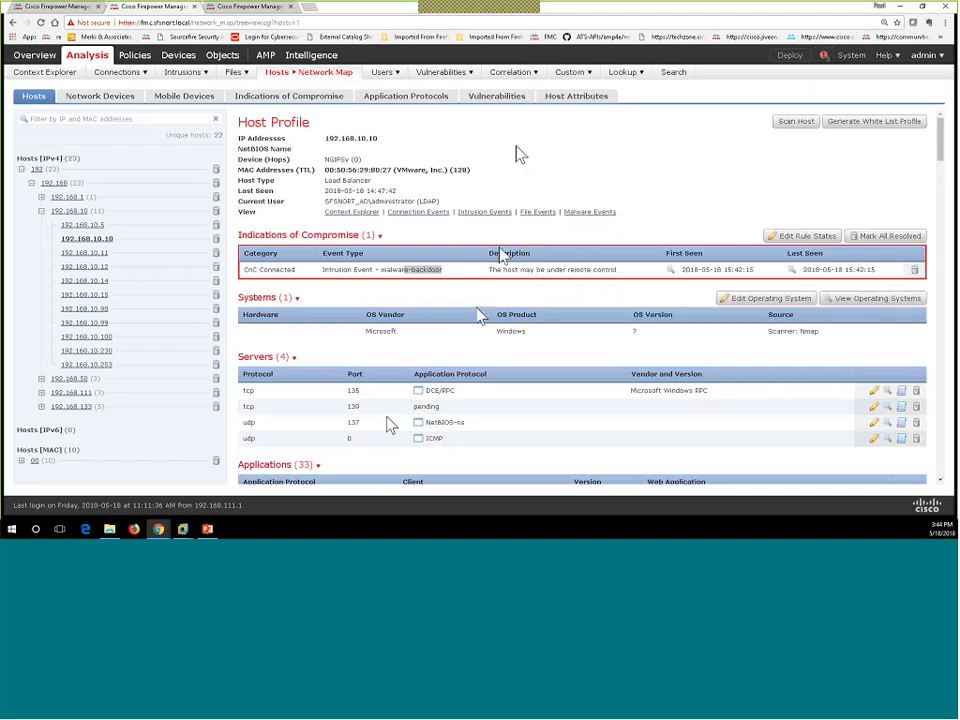
# Step: Open Analysis > Correlation > Correlation Events in a new browser tab
pyautogui.scroll(-1, 387, 417)
pyautogui.scroll(-1, 387, 417)
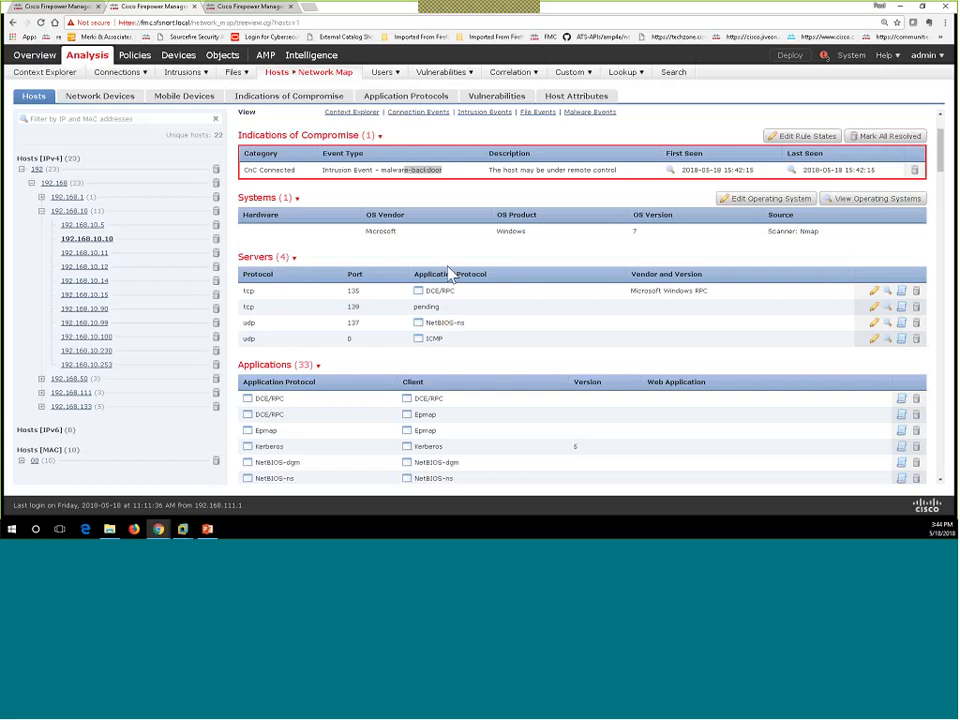
pyautogui.scroll(2, 540, 288)
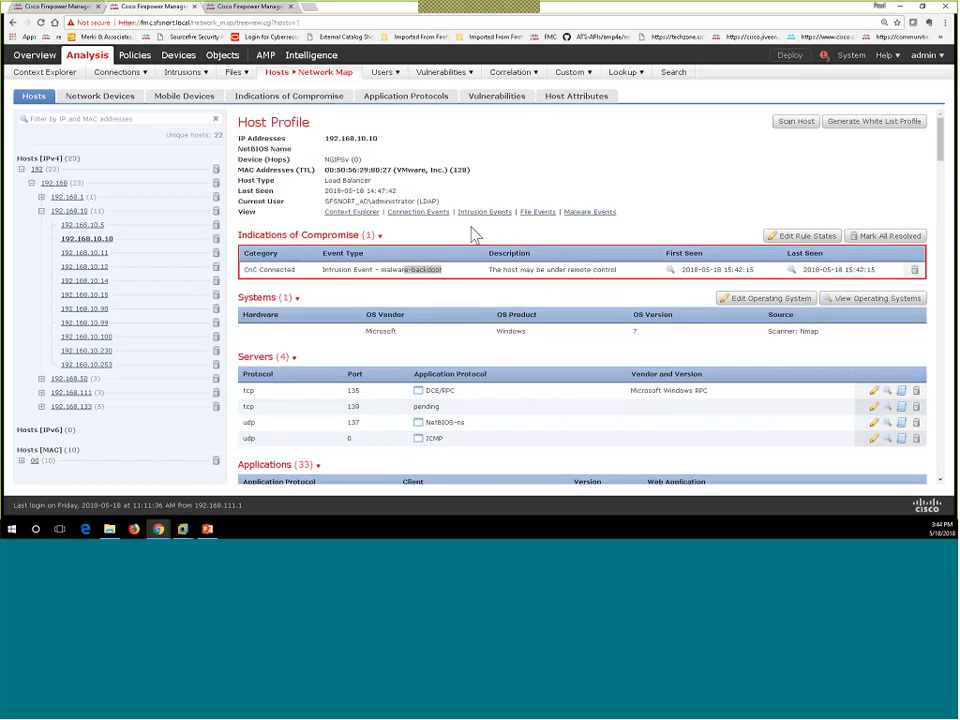
pyautogui.moveTo(499, 71)
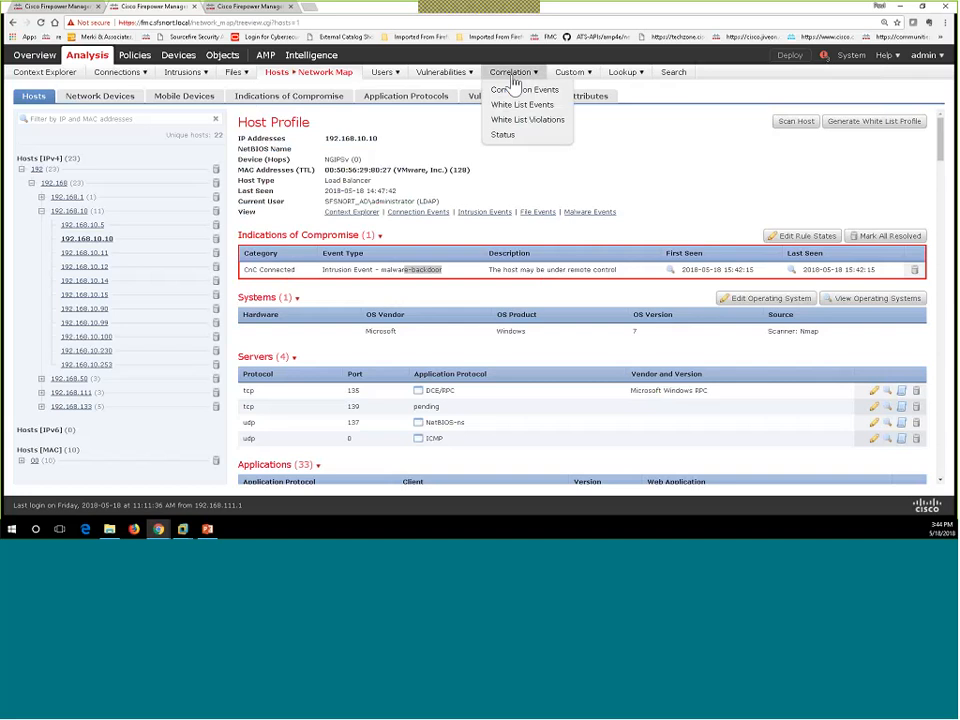
pyautogui.rightClick(520, 92)
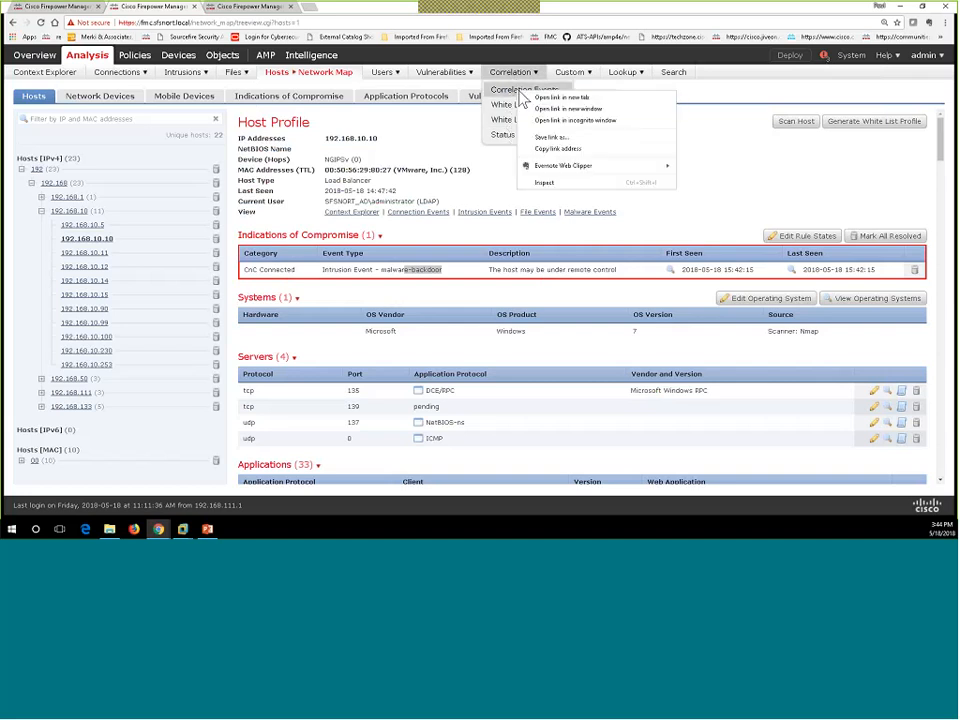
pyautogui.click(548, 97)
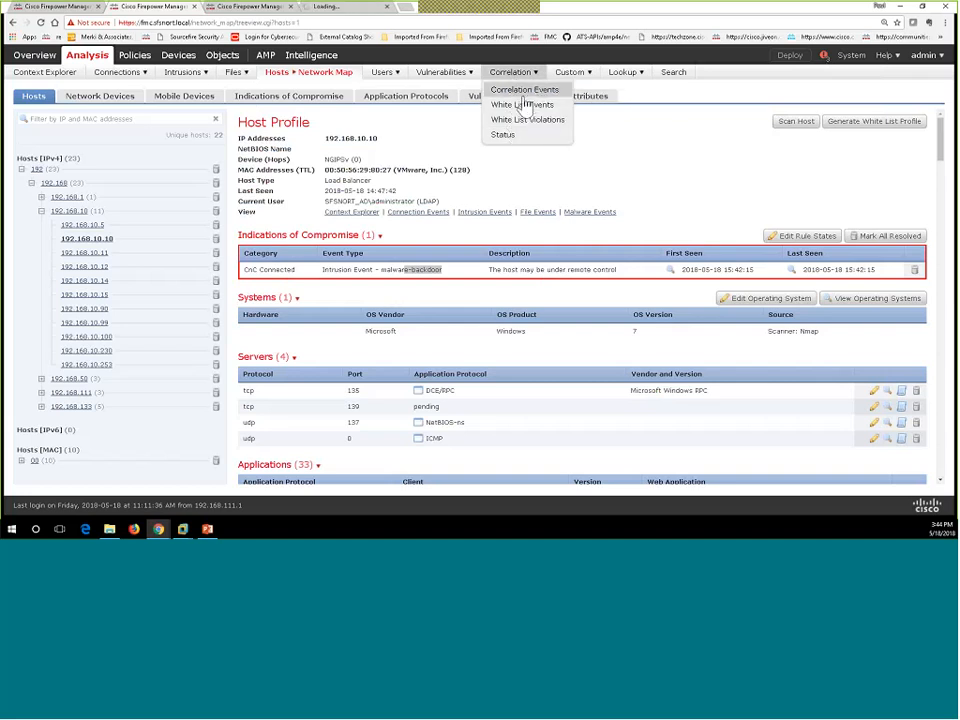
# Step: Read the policy and rule of the single correlation event, then return to the seven intrusion events
pyautogui.click(352, 12)
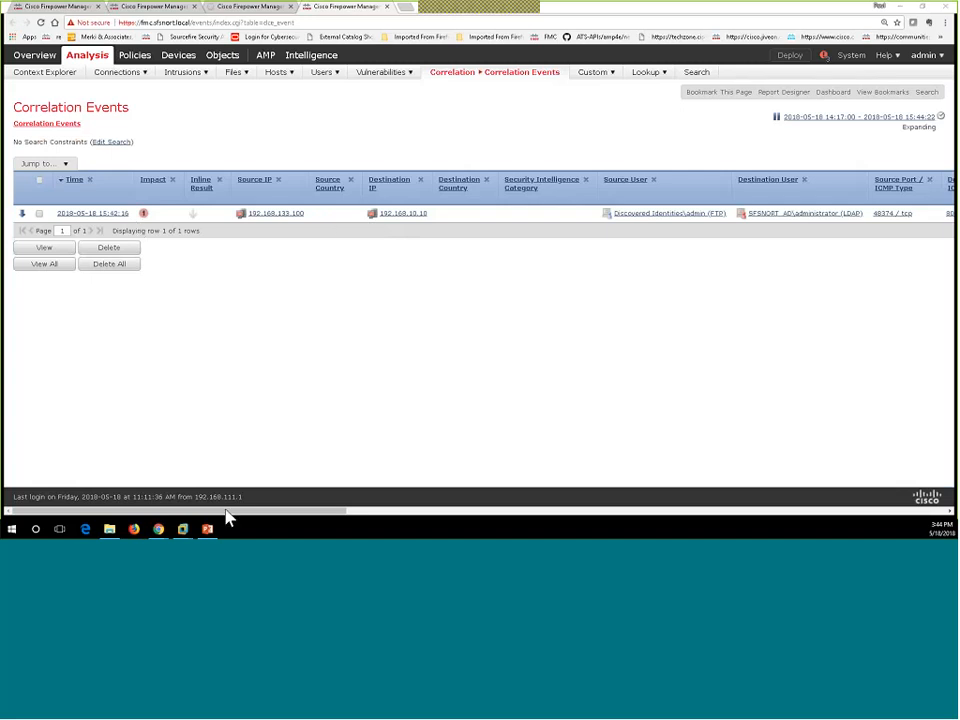
pyautogui.moveTo(226, 511); pyautogui.dragTo(847, 528)
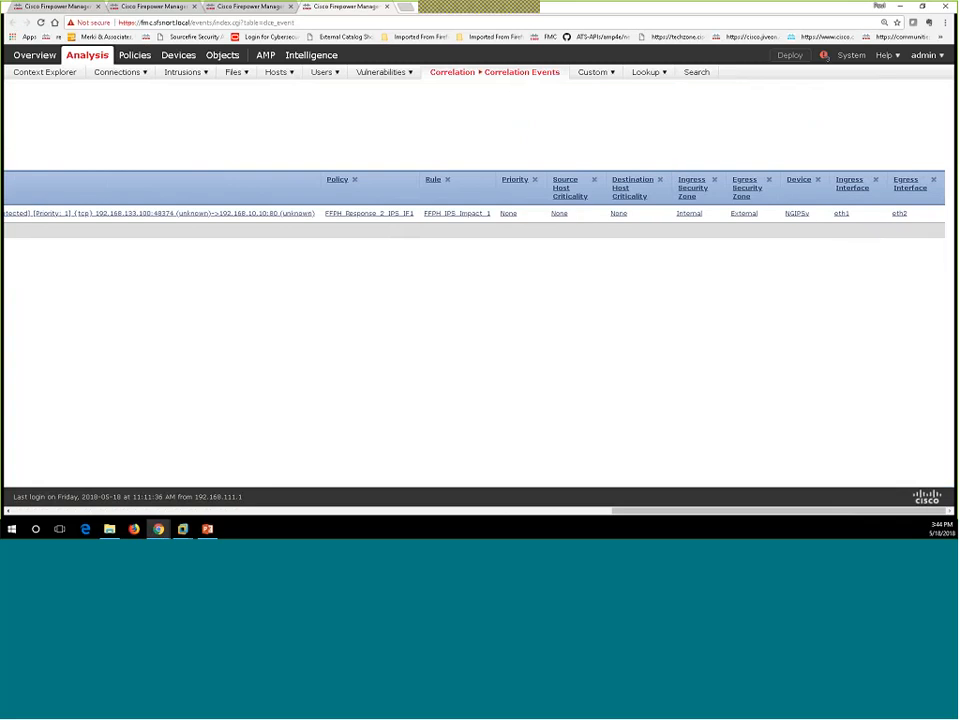
pyautogui.moveTo(870, 512)
pyautogui.mouseDown()
pyautogui.moveTo(283, 531)
pyautogui.moveTo(20, 525)
pyautogui.mouseUp()
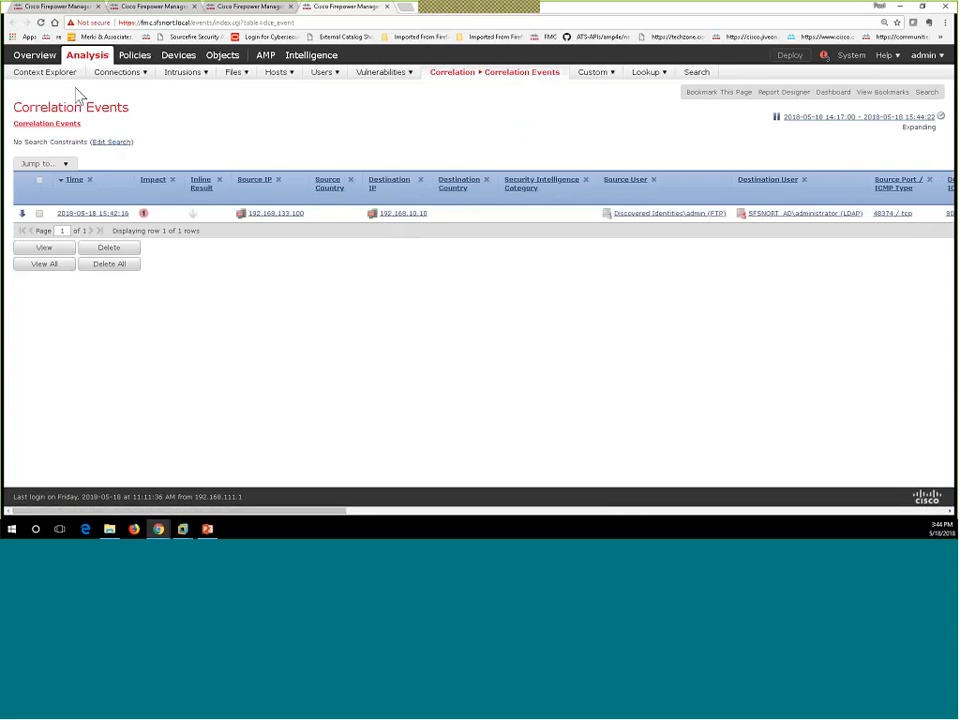
pyautogui.click(258, 8)
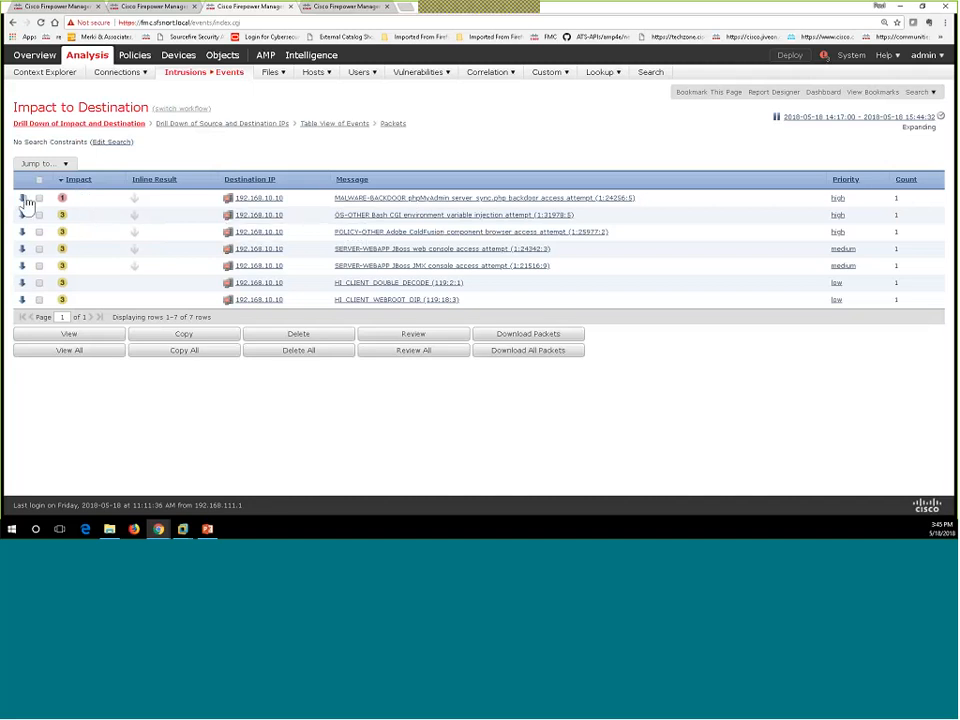
# Step: Drill into the MALWARE-BACKDOOR phpMyAdmin event, check recent deployment tasks, and return to the host profile
pyautogui.click(24, 201)
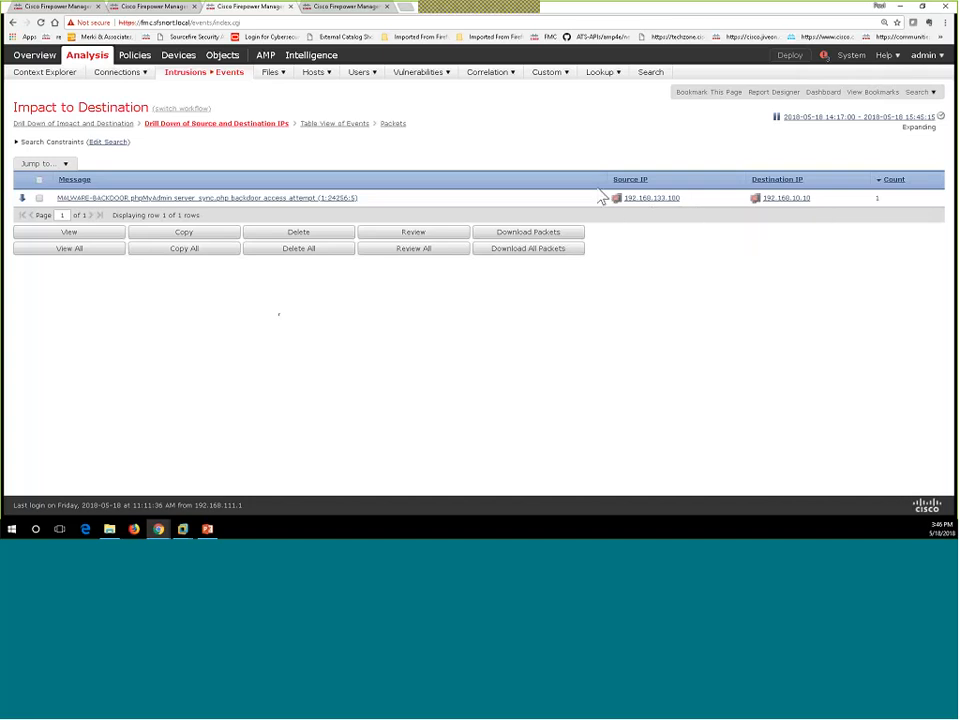
pyautogui.click(824, 58)
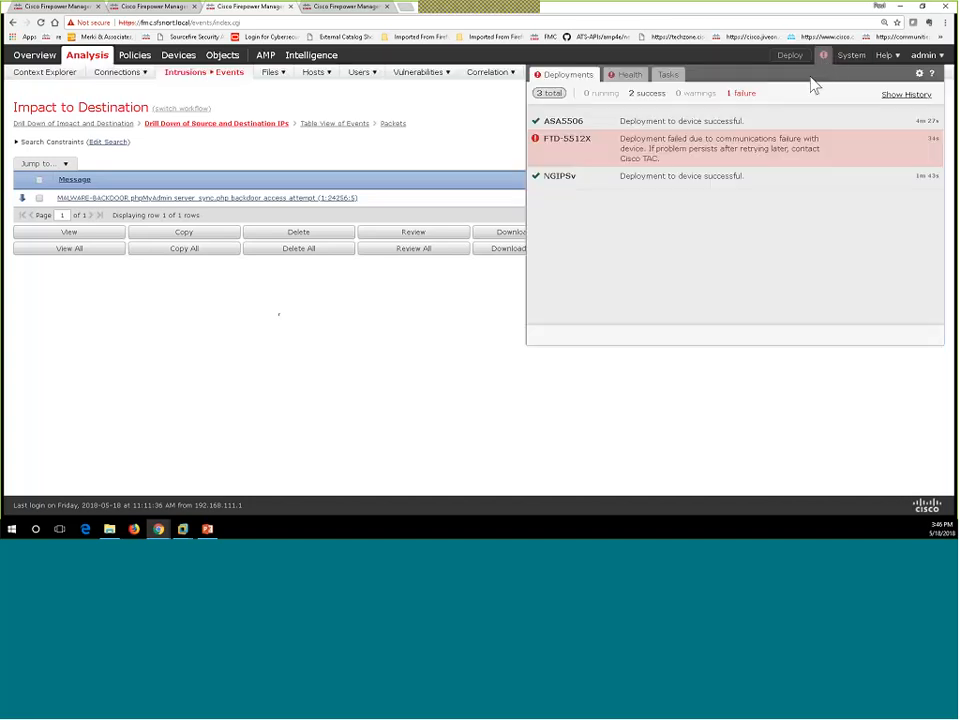
pyautogui.click(668, 76)
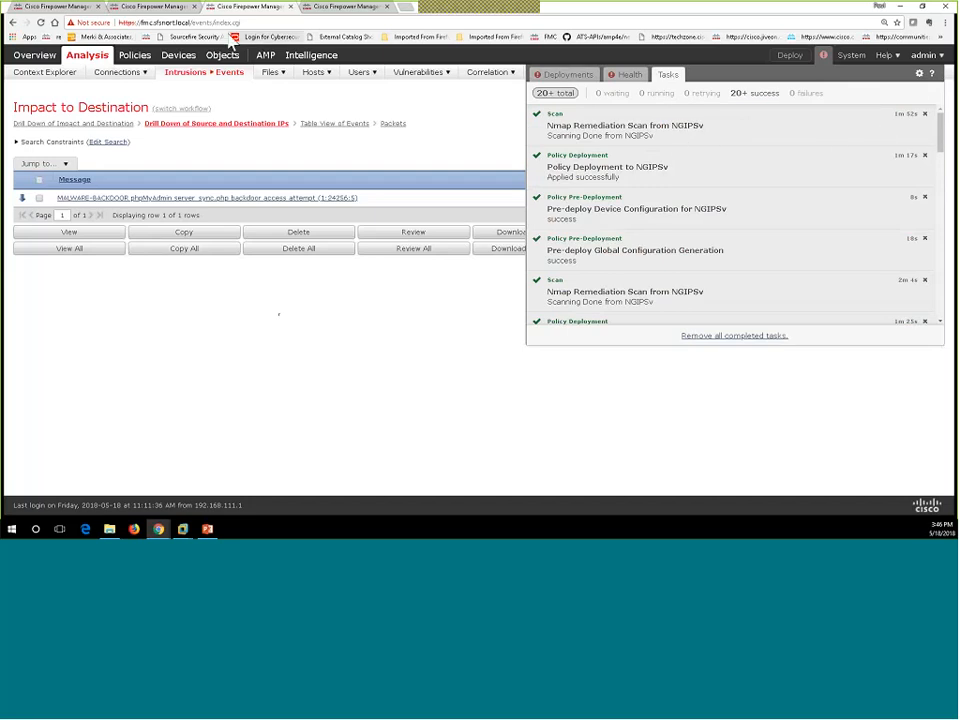
pyautogui.click(141, 9)
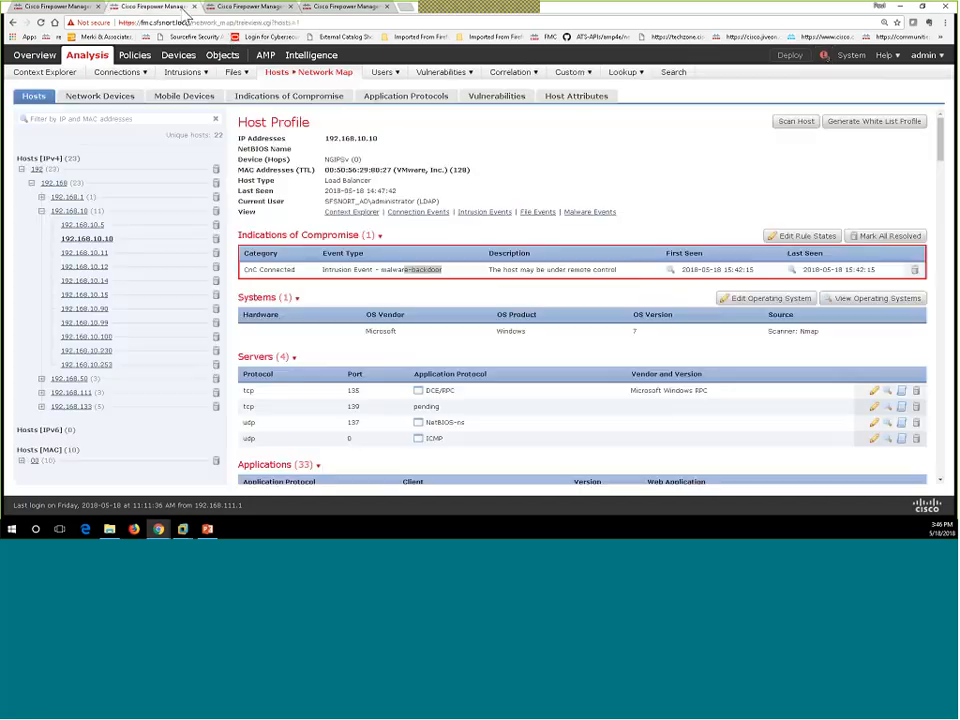
pyautogui.rightClick(561, 166)
pyautogui.click(582, 191)
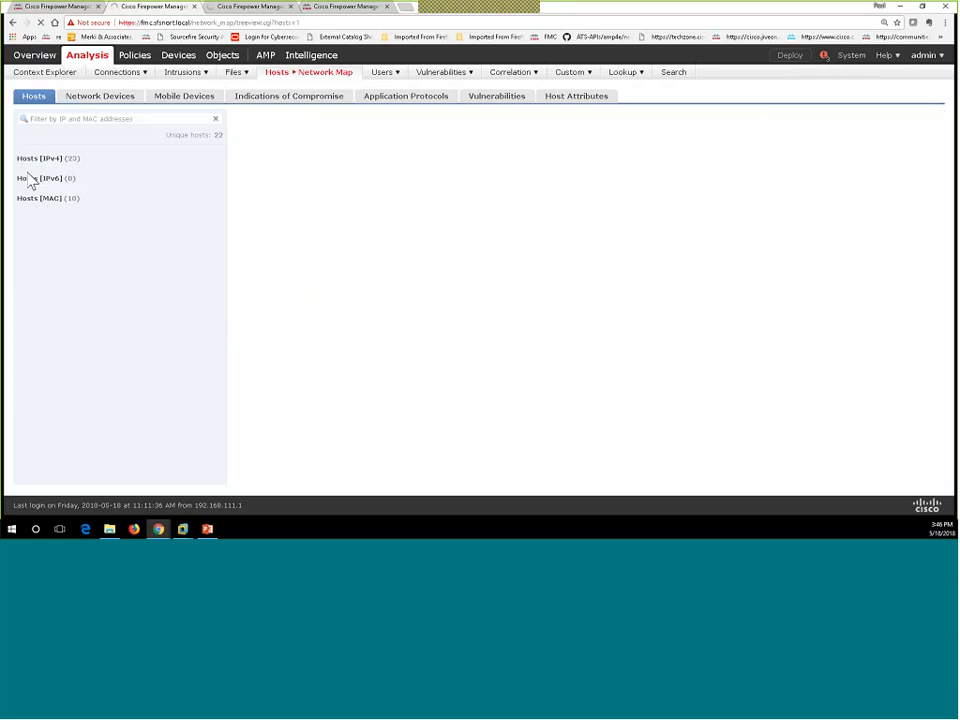
pyautogui.click(22, 170)
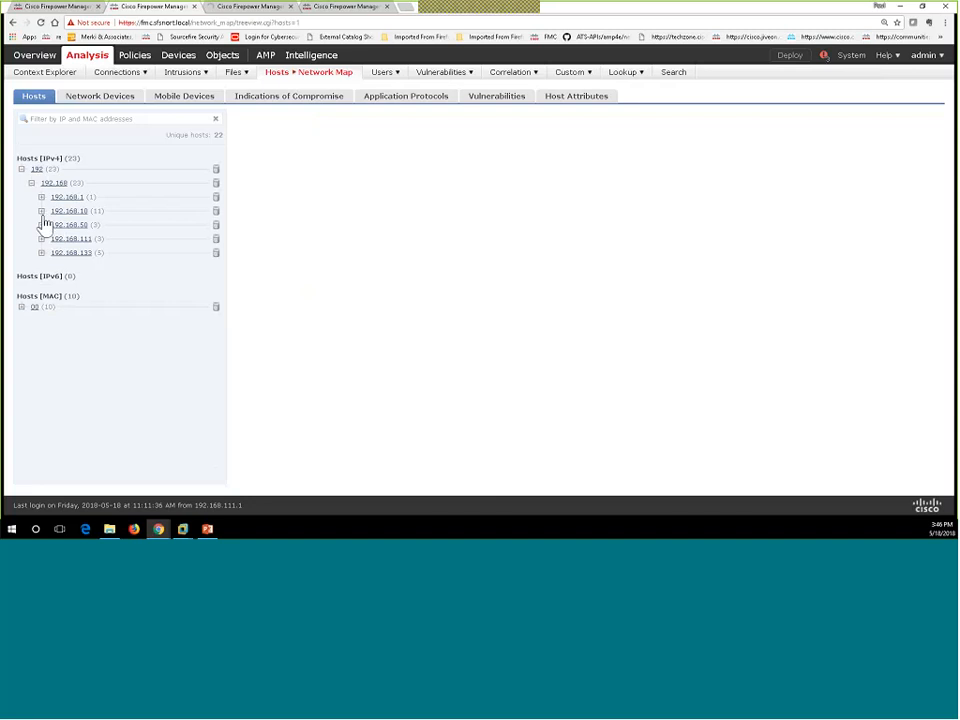
pyautogui.click(41, 211)
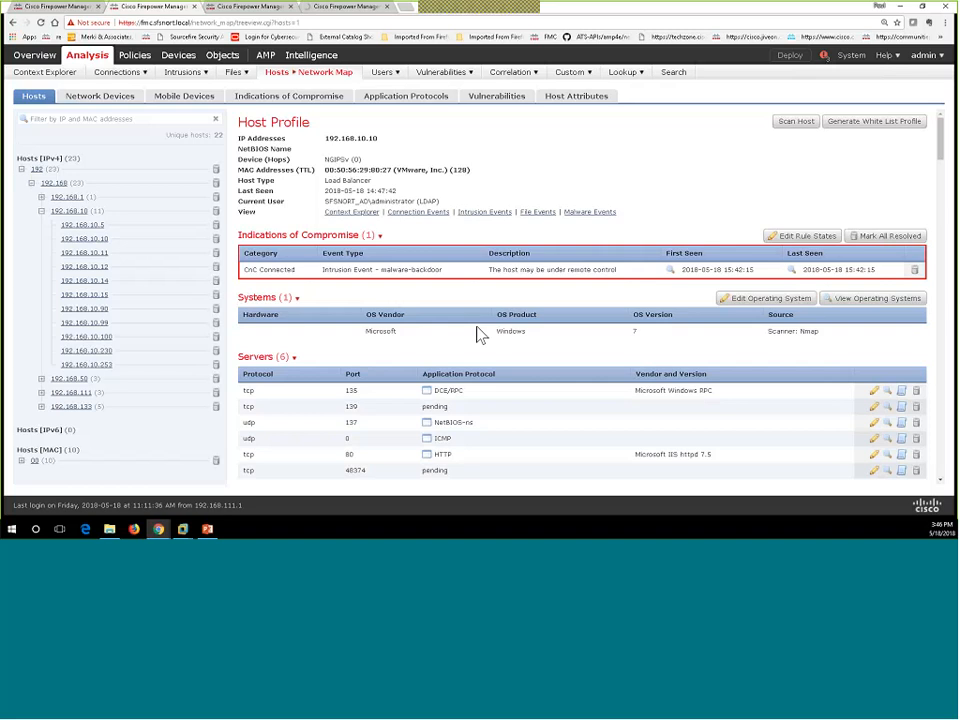
pyautogui.scroll(-1, 478, 330)
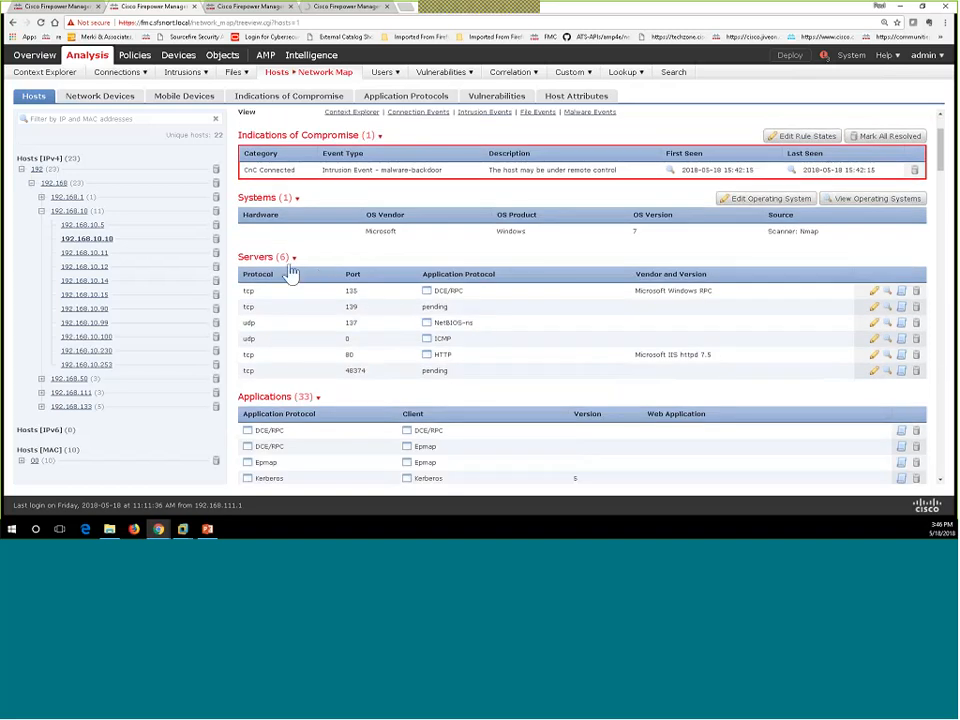
pyautogui.doubleClick(342, 356)
pyautogui.moveTo(375, 378); pyautogui.dragTo(342, 376)
pyautogui.scroll(-1, 446, 373)
pyautogui.scroll(-20, 446, 373)
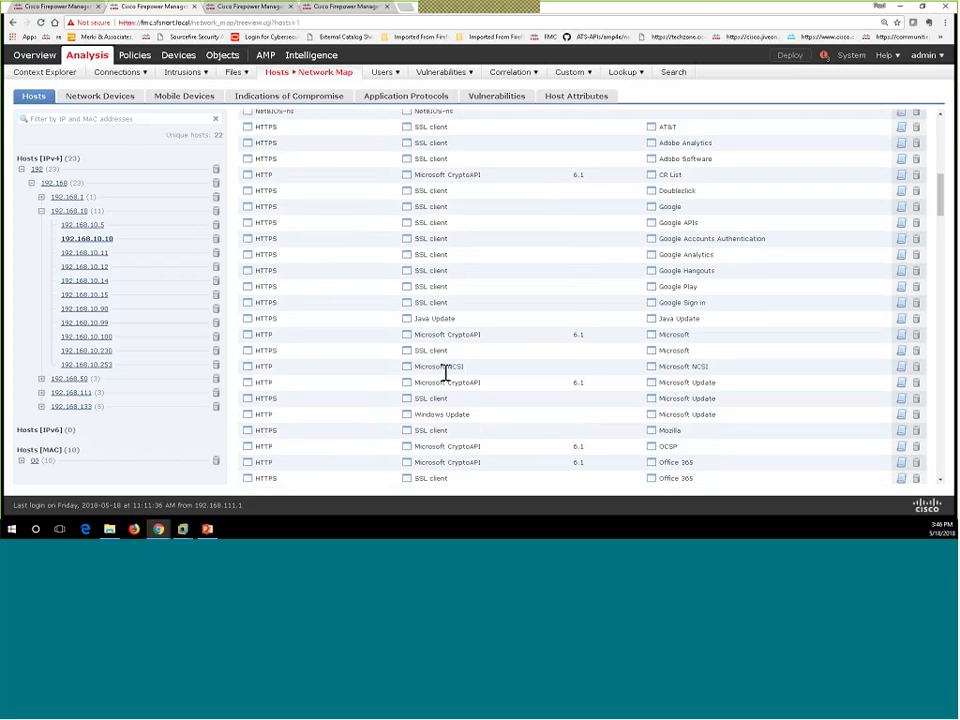
pyautogui.scroll(-15, 446, 373)
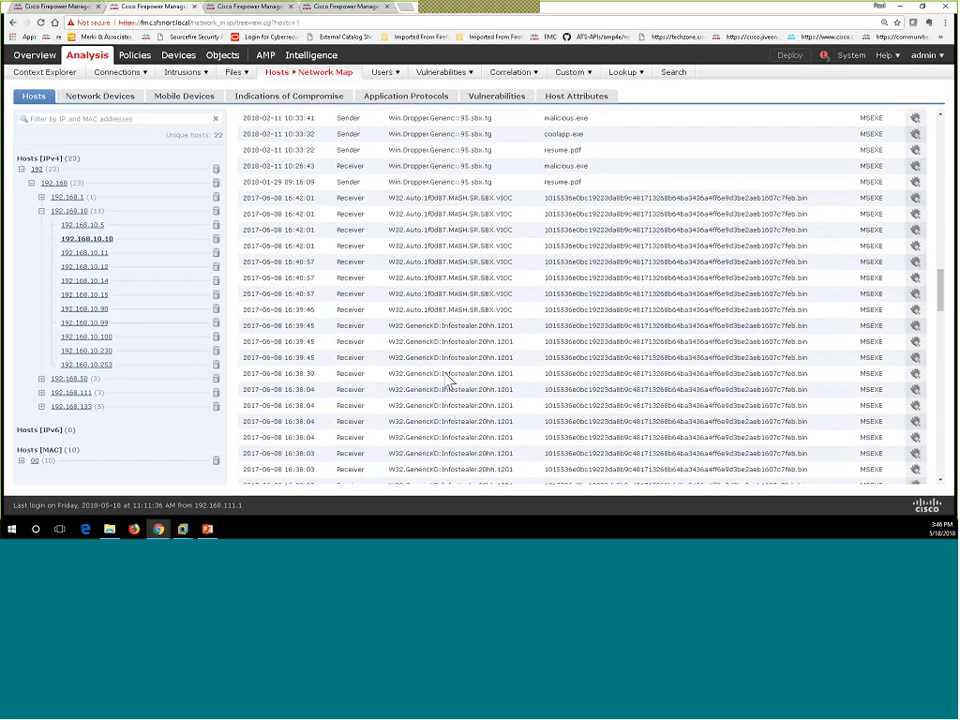
pyautogui.scroll(-6, 447, 380)
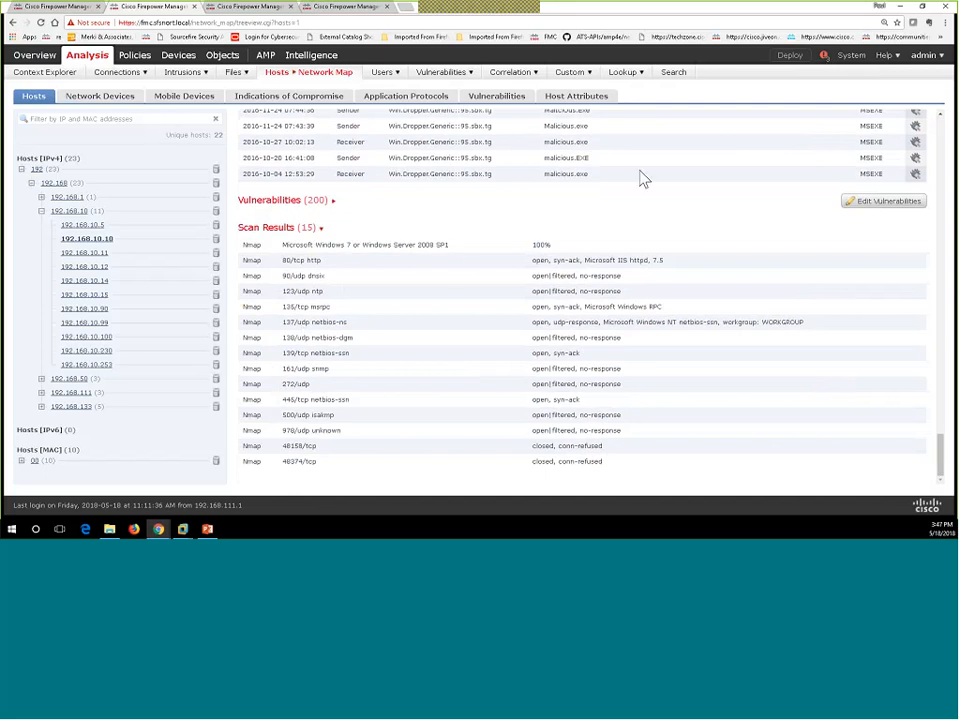
pyautogui.moveTo(148, 62)
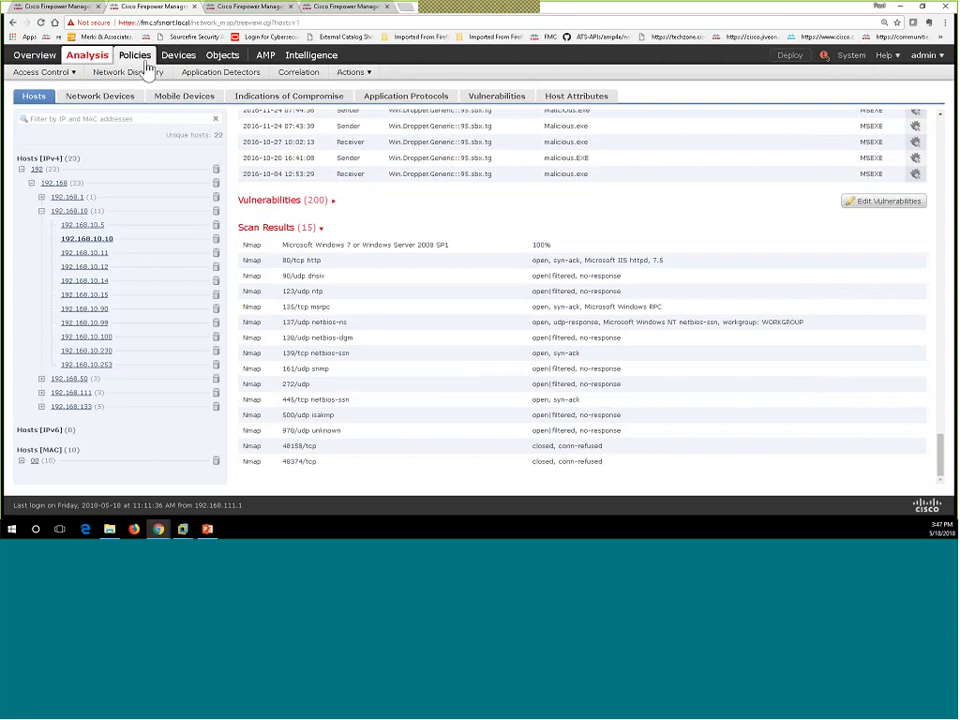
# Step: View the latest remediation scan's report under Policies > Actions > Scanners > Scan Results, then close it
pyautogui.moveTo(354, 78)
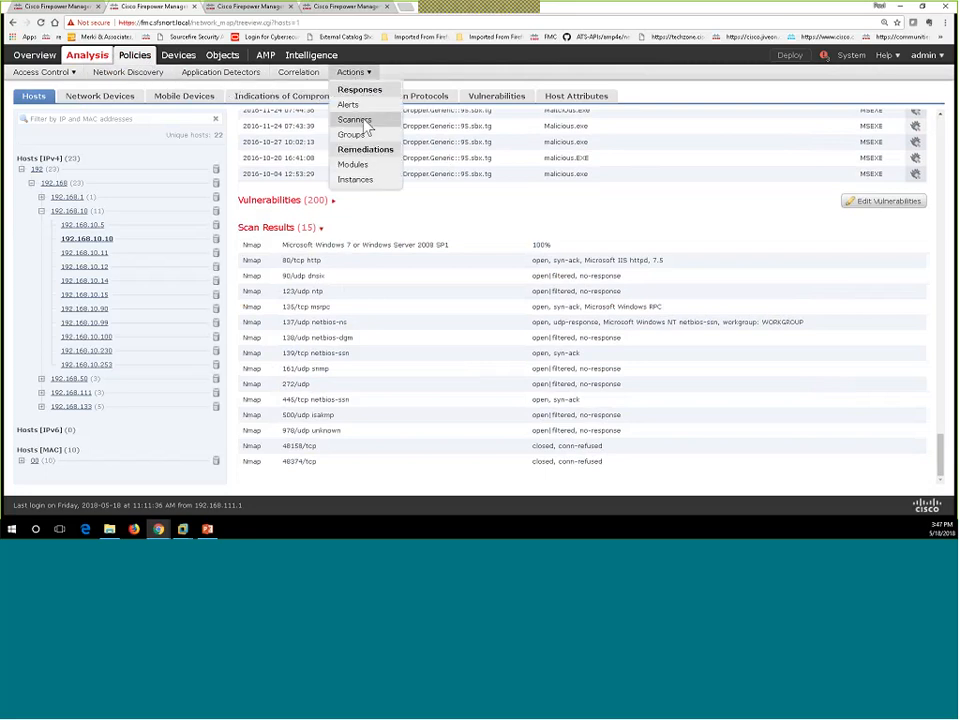
pyautogui.click(366, 124)
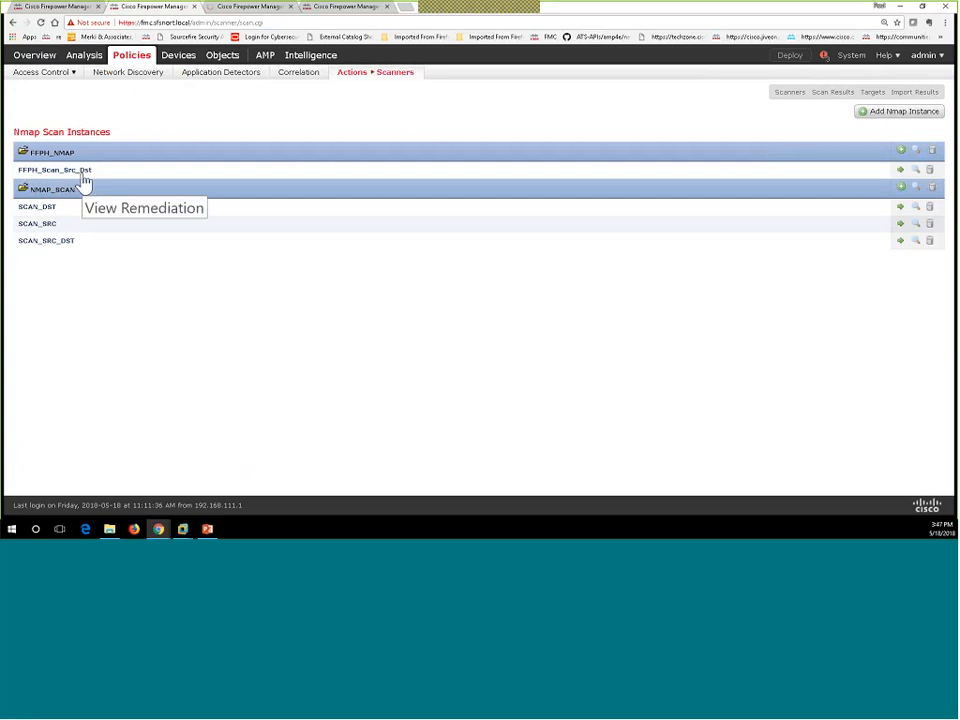
pyautogui.click(830, 96)
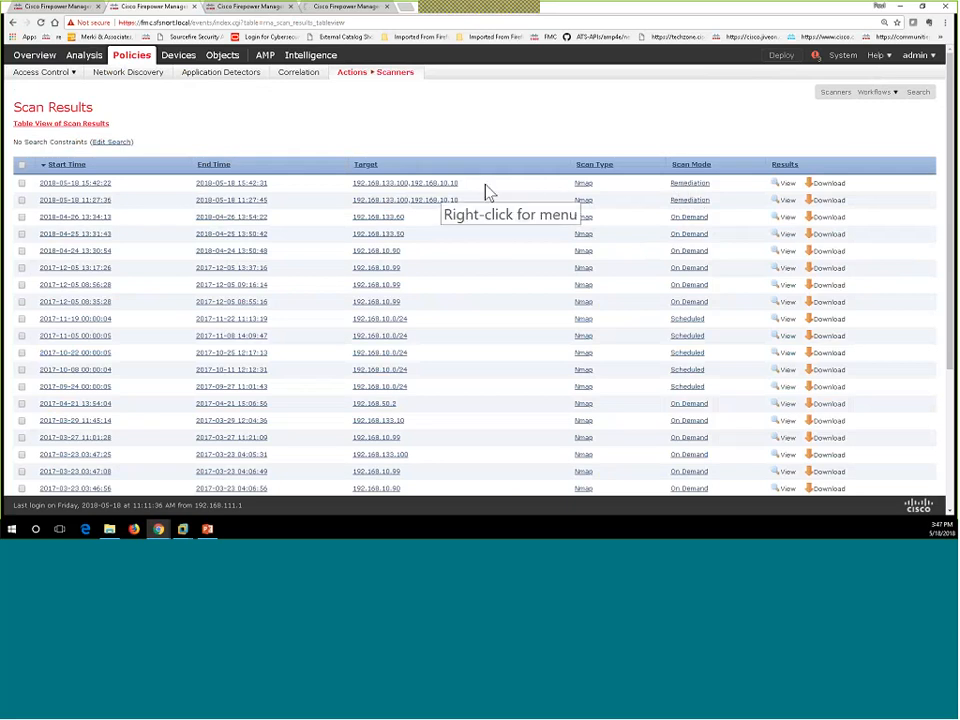
pyautogui.click(787, 184)
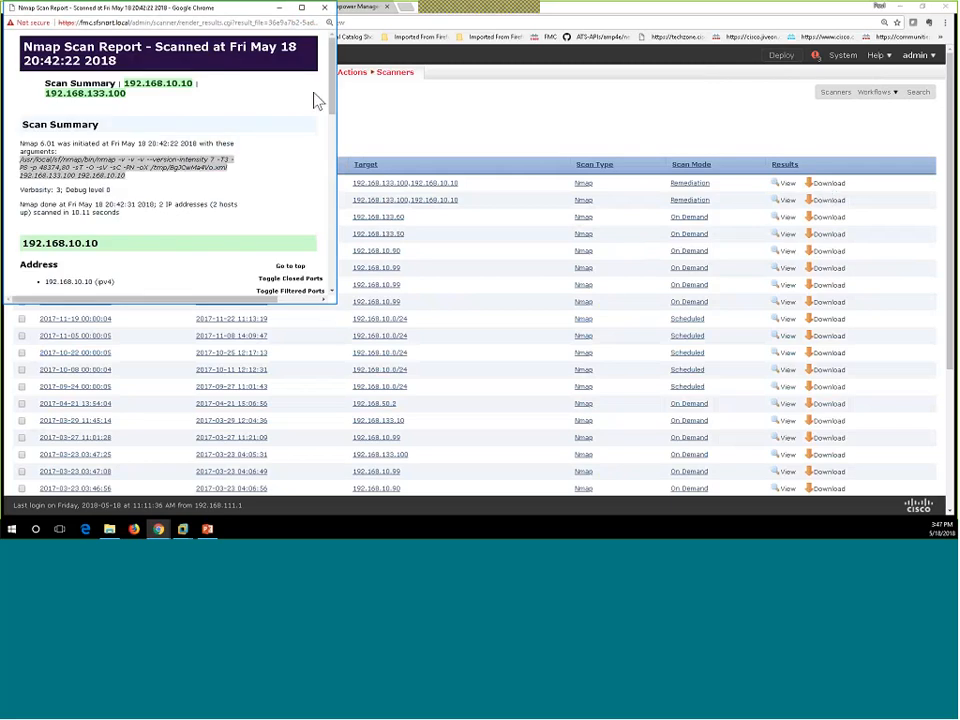
pyautogui.moveTo(333, 87); pyautogui.dragTo(369, 135)
pyautogui.click(324, 7)
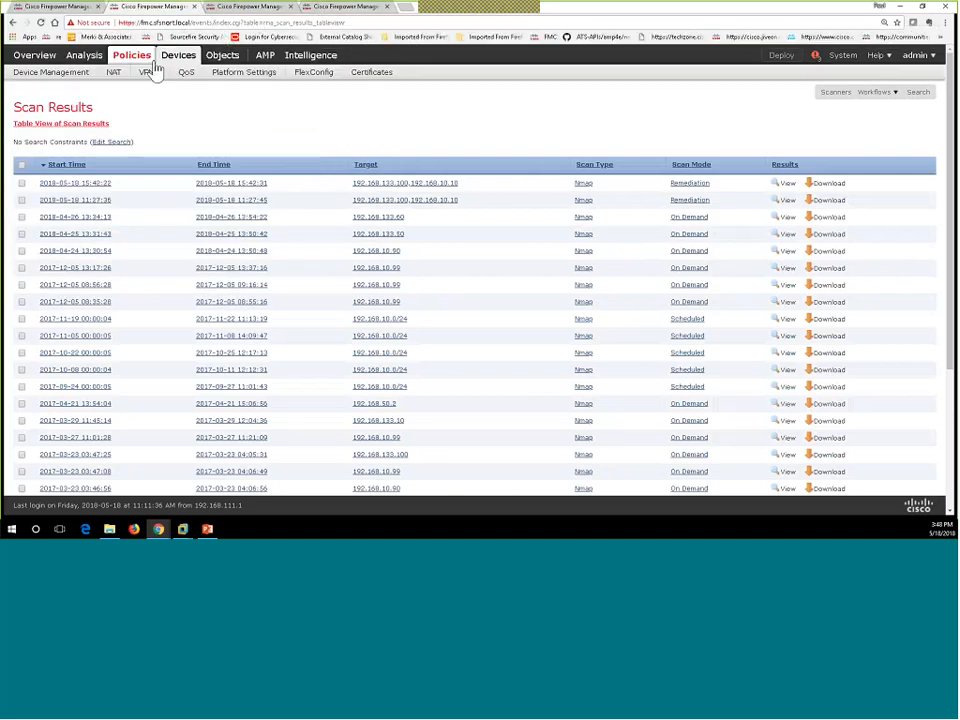
# Step: Open FFPH_IPS_Passive_Policy from the Intrusion policy list, then go back to the intrusion events tab
pyautogui.moveTo(51, 73)
pyautogui.click(43, 106)
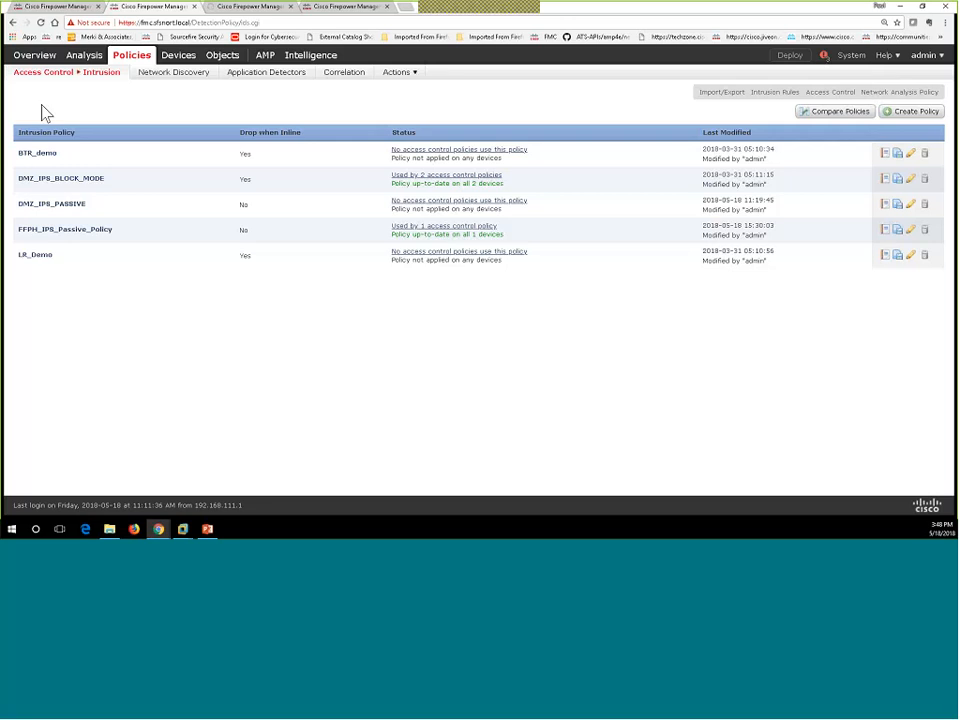
pyautogui.click(96, 238)
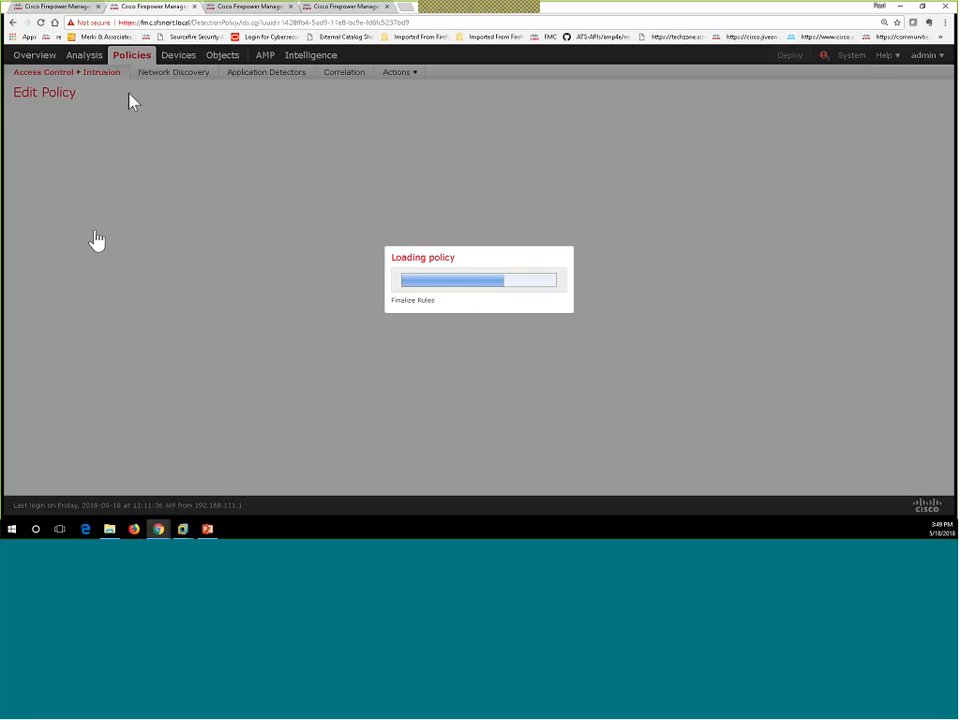
pyautogui.click(270, 15)
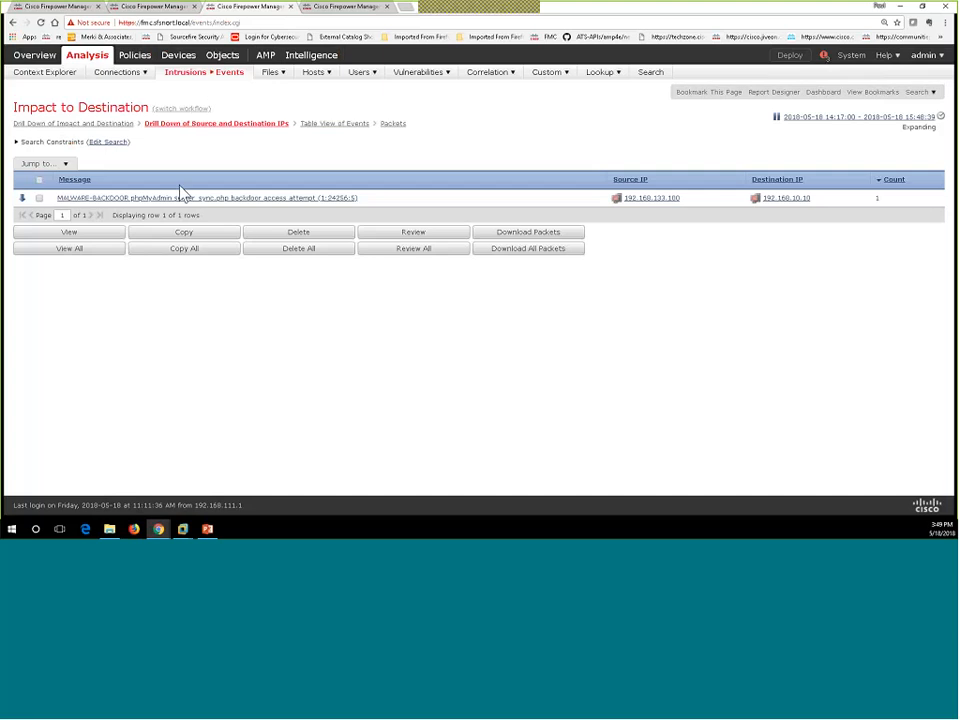
# Step: Open host 192.168.10.11 from the Network Map tree and bring up its Scan Host dialog
pyautogui.moveTo(320, 78)
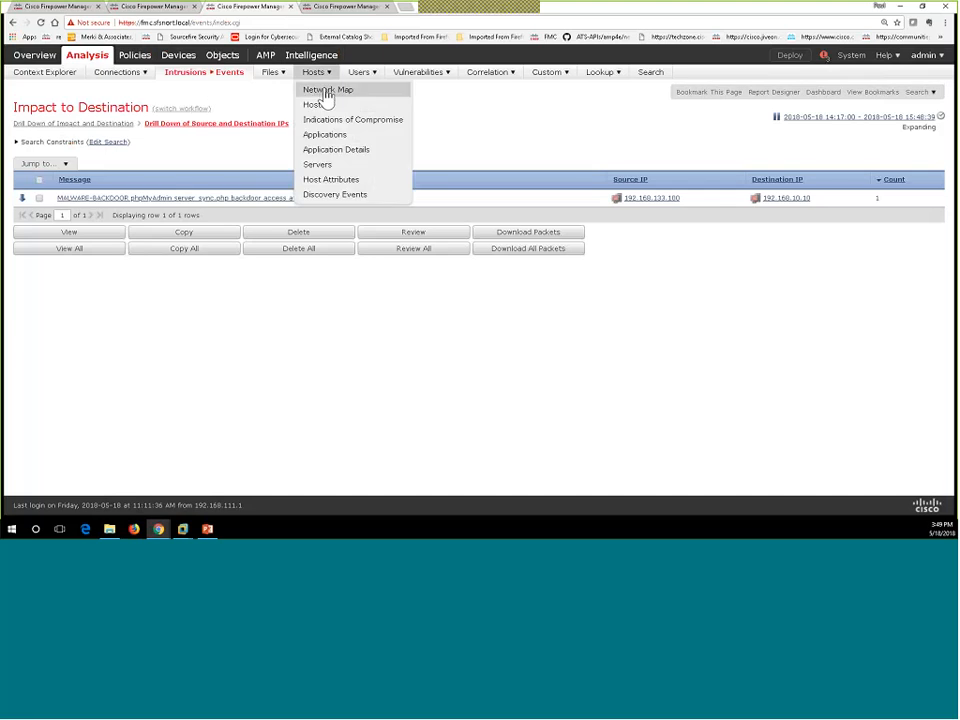
pyautogui.click(321, 103)
pyautogui.click(329, 93)
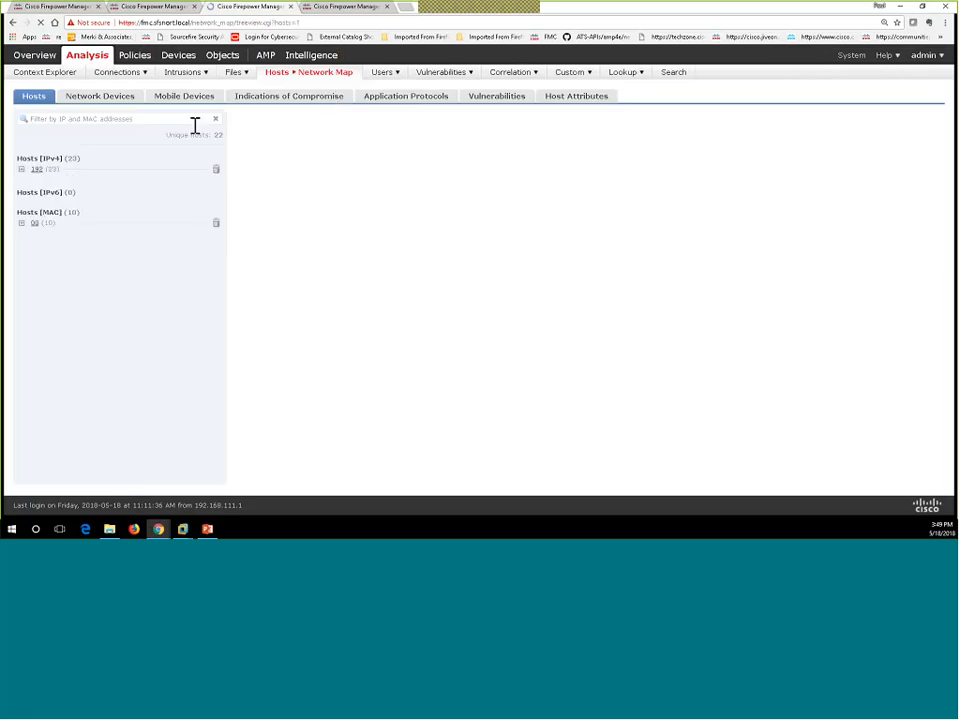
pyautogui.click(21, 169)
pyautogui.click(31, 183)
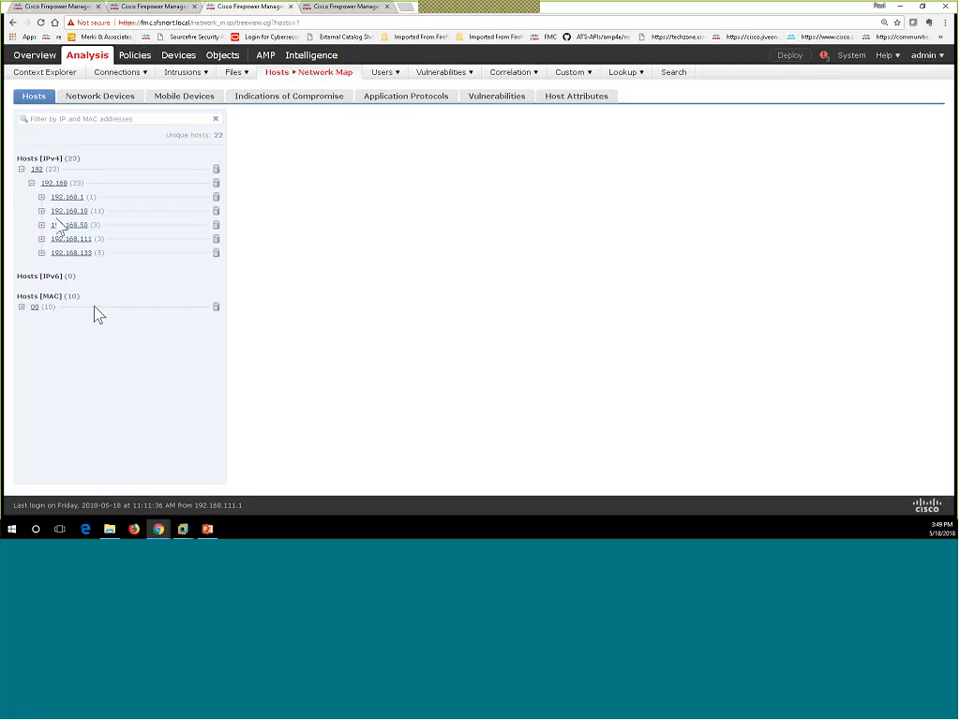
pyautogui.click(41, 211)
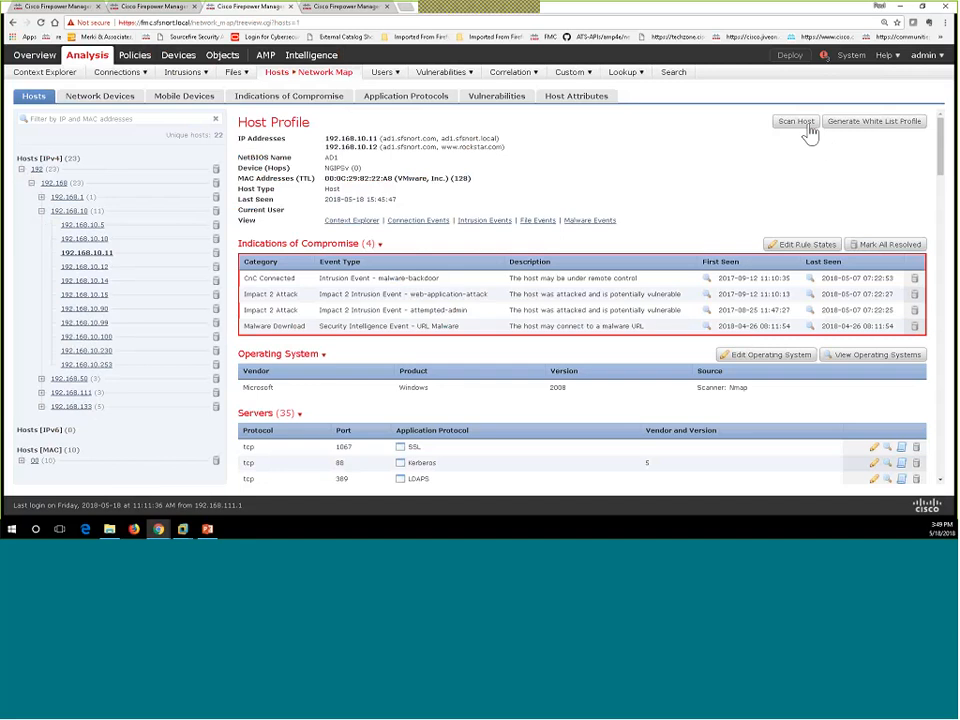
pyautogui.click(798, 122)
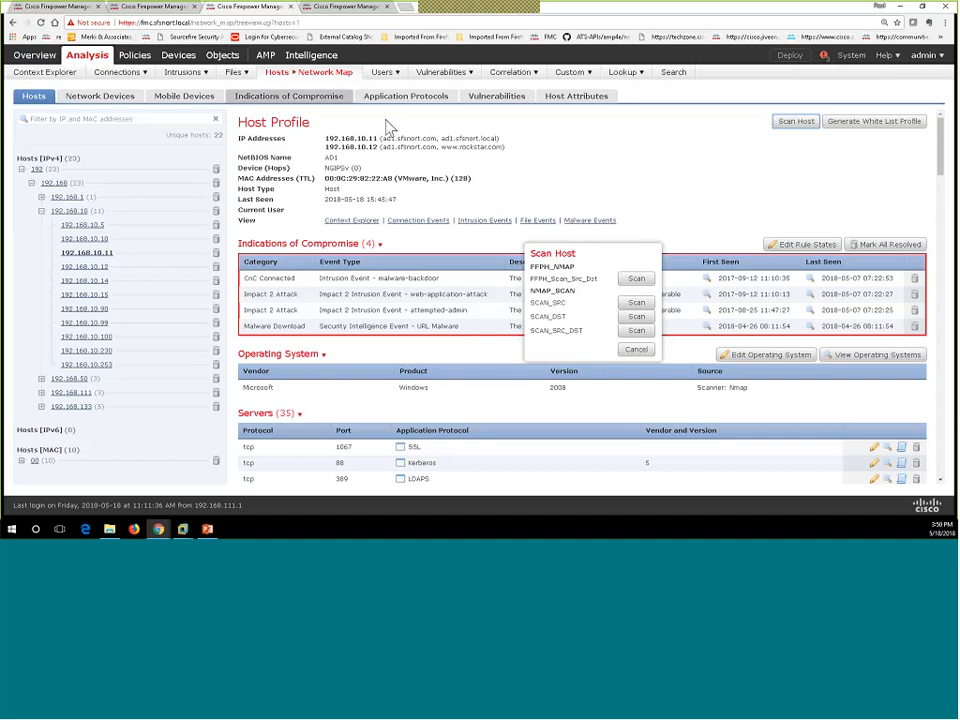
# Step: Close the host profile, scroll Correlation Events to Description, and open the phpMyAdmin backdoor event's description
pyautogui.click(291, 7)
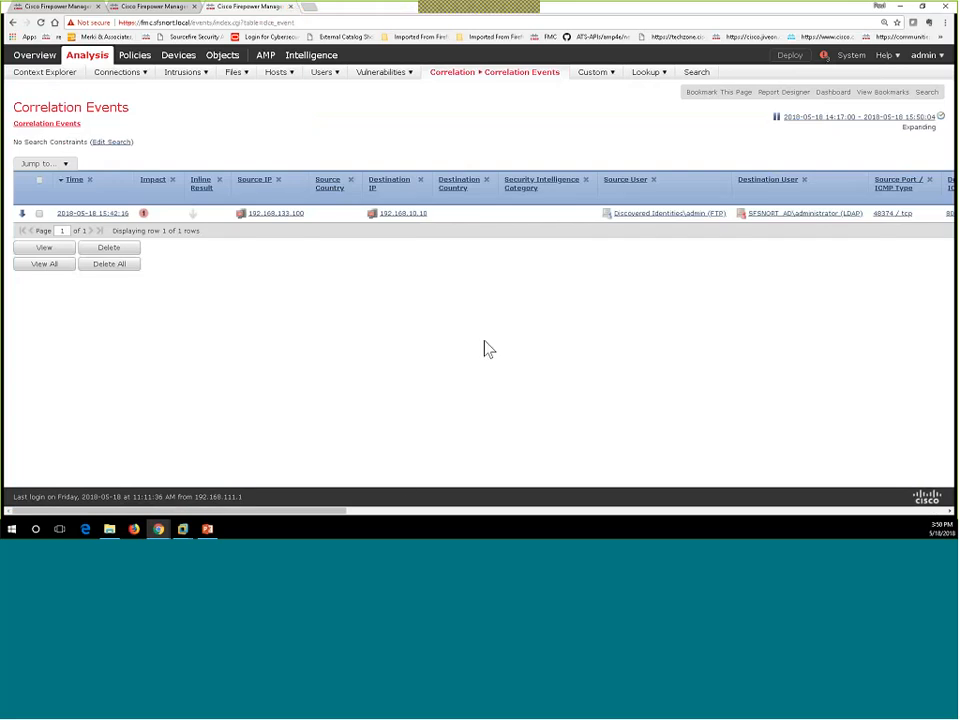
pyautogui.moveTo(342, 517); pyautogui.dragTo(450, 530)
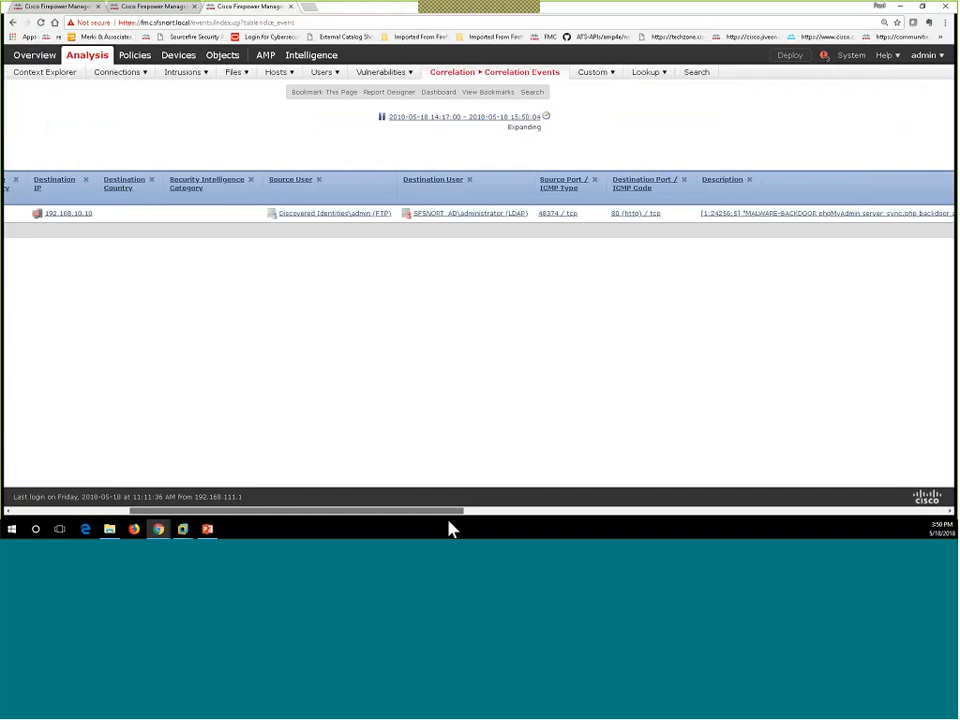
pyautogui.moveTo(448, 521); pyautogui.dragTo(604, 512)
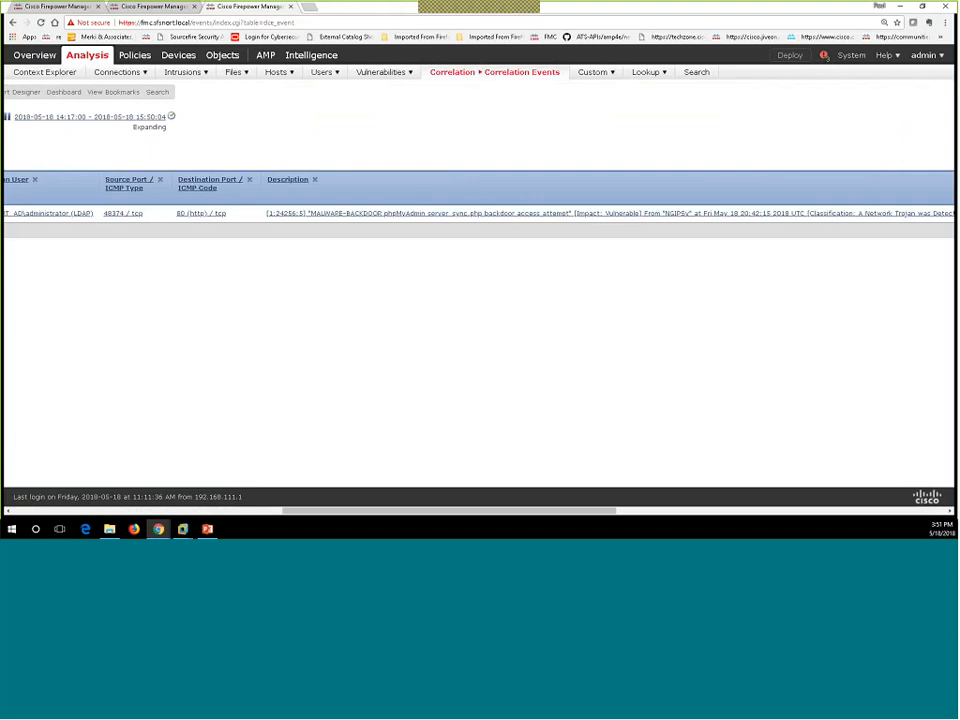
pyautogui.click(290, 220)
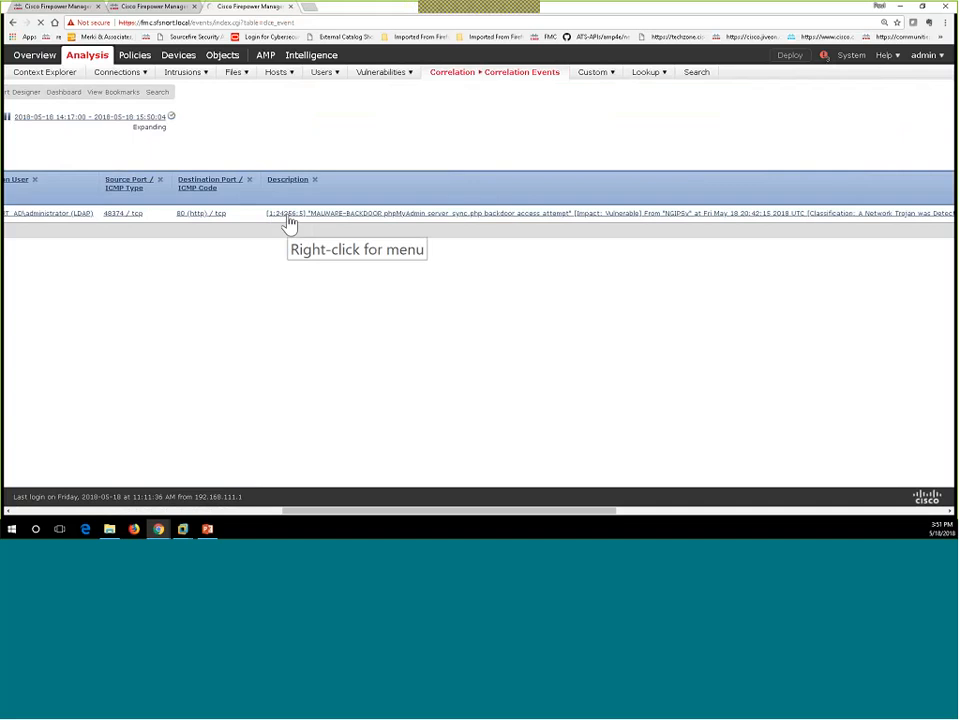
# Step: Filter the FFPH_IPS_Passive_Policy rules by ID 24258 to find the phpMyAdmin backdoor rule
pyautogui.click(143, 10)
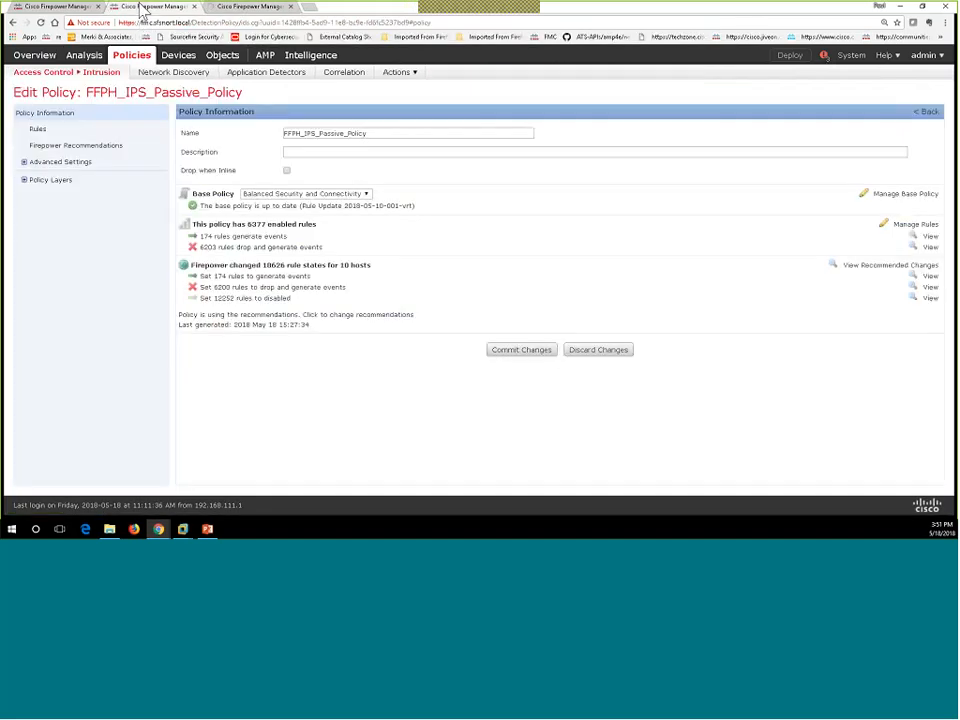
pyautogui.click(37, 129)
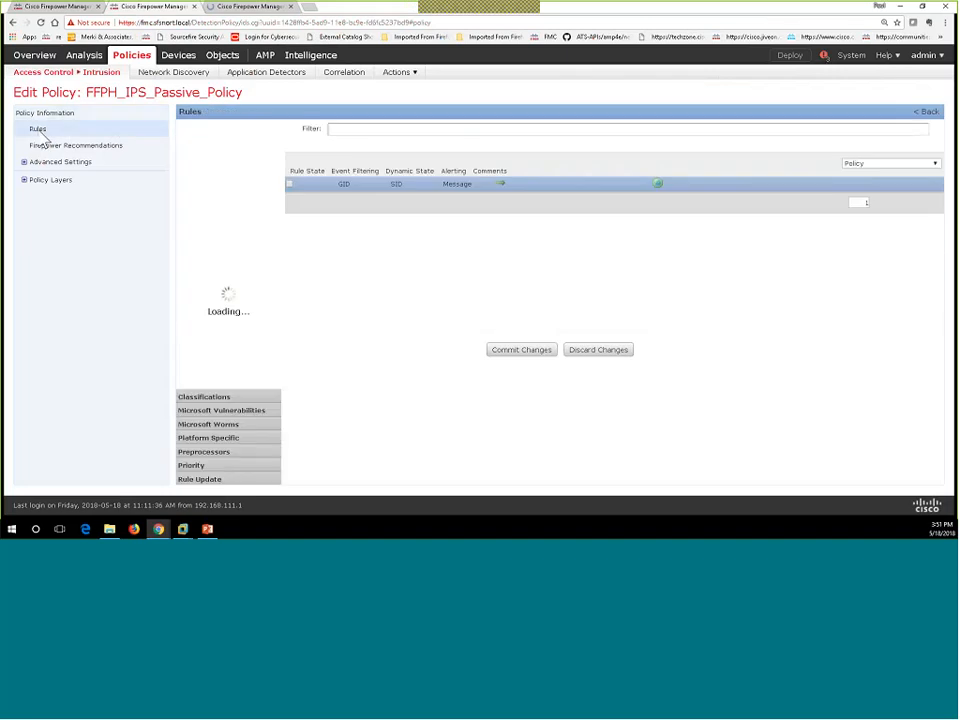
pyautogui.click(340, 130)
pyautogui.write('24')
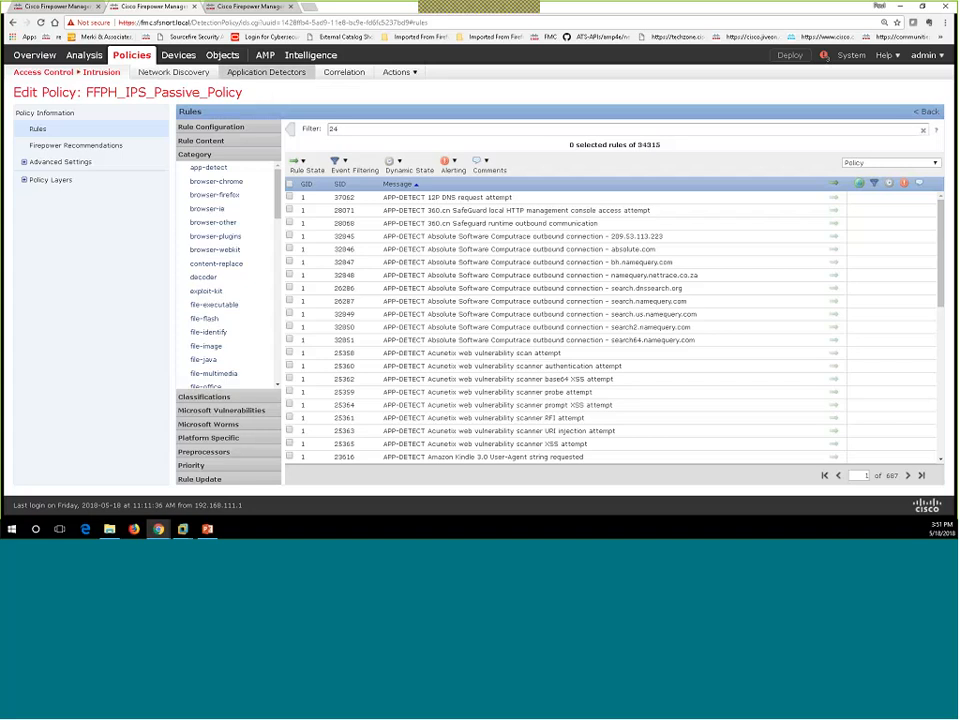
pyautogui.click(250, 7)
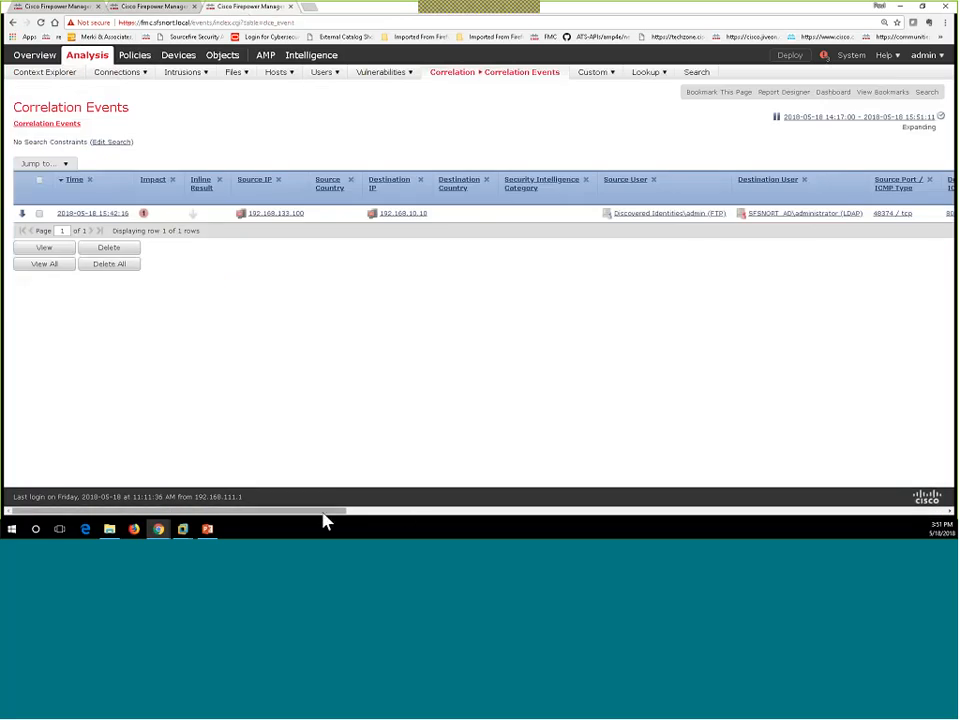
pyautogui.moveTo(323, 512); pyautogui.dragTo(536, 512)
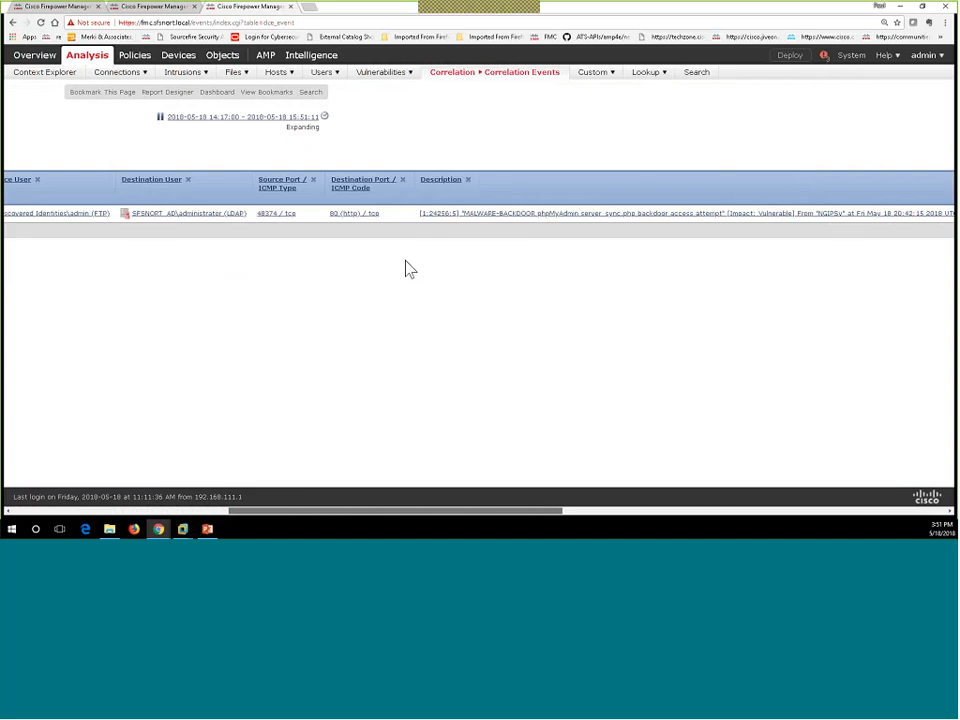
pyautogui.click(170, 10)
pyautogui.click(357, 128)
pyautogui.write('24')
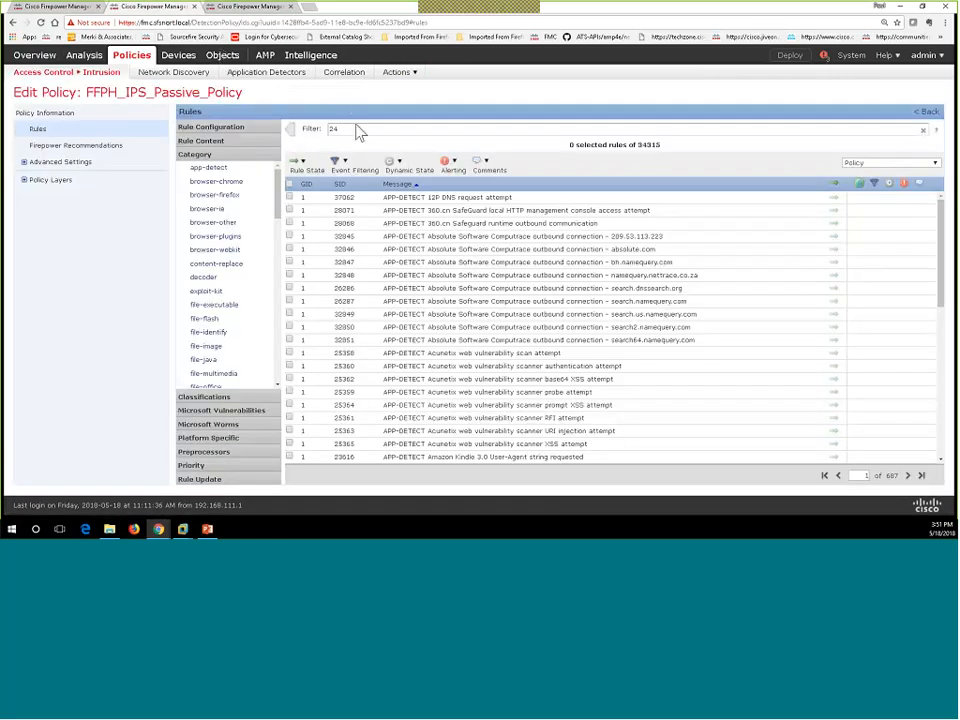
pyautogui.write('258')
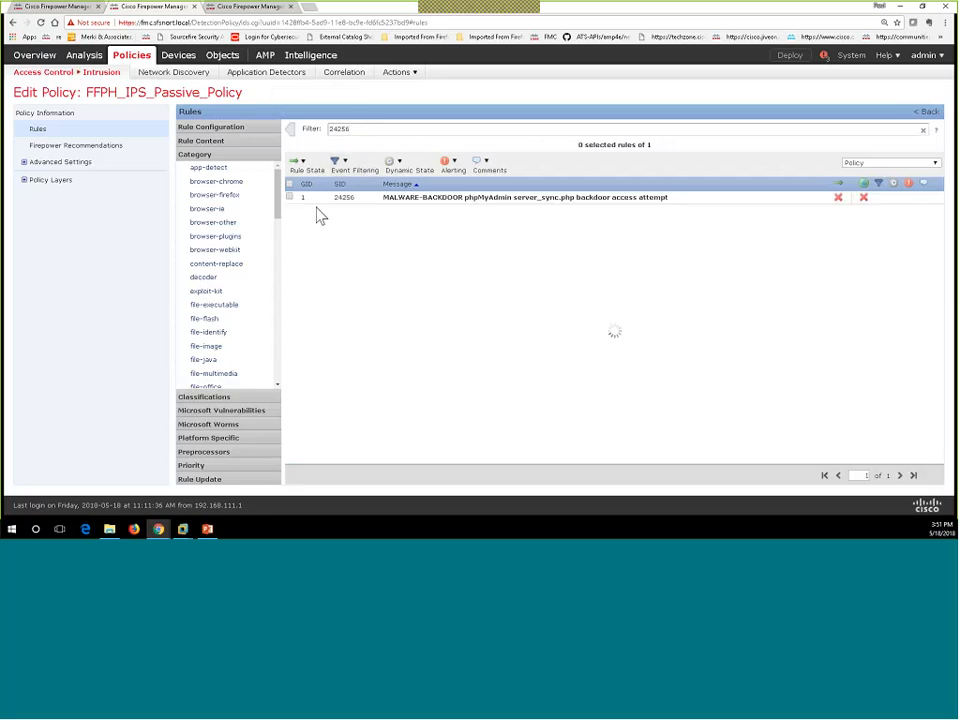
# Step: Select rule 24256 and start an Event Filtering suppression, then cancel it
pyautogui.rightClick(423, 203)
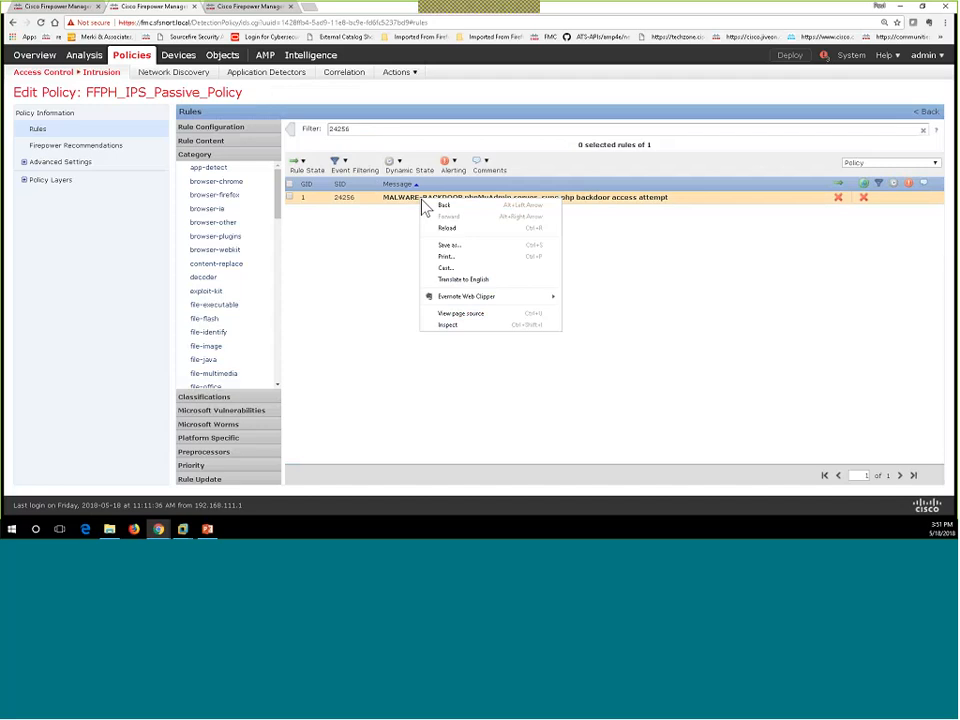
pyautogui.click(290, 197)
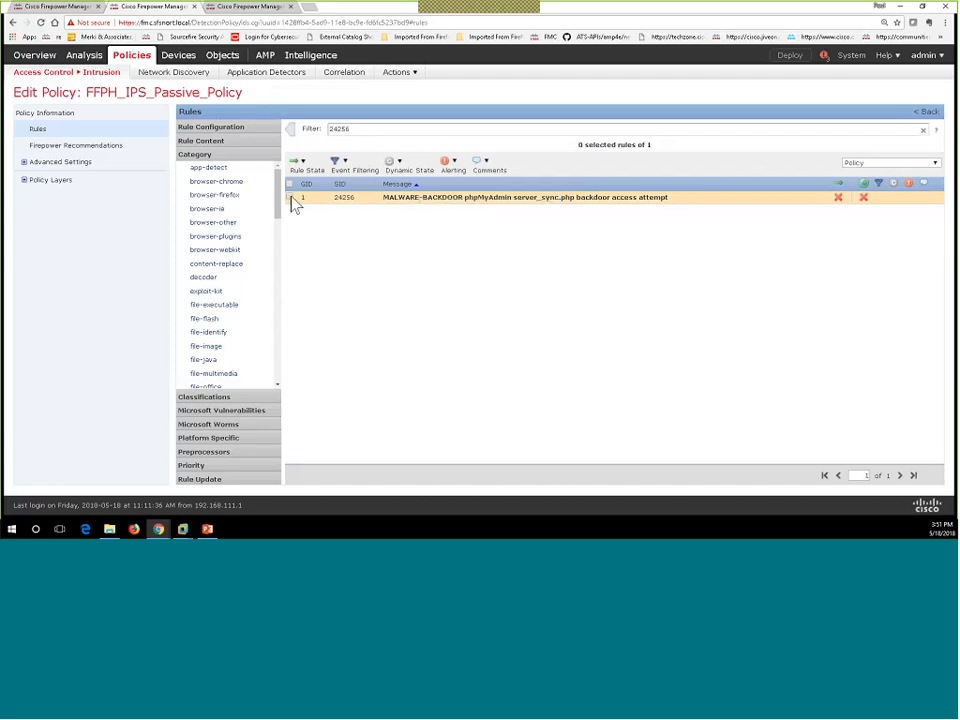
pyautogui.click(343, 171)
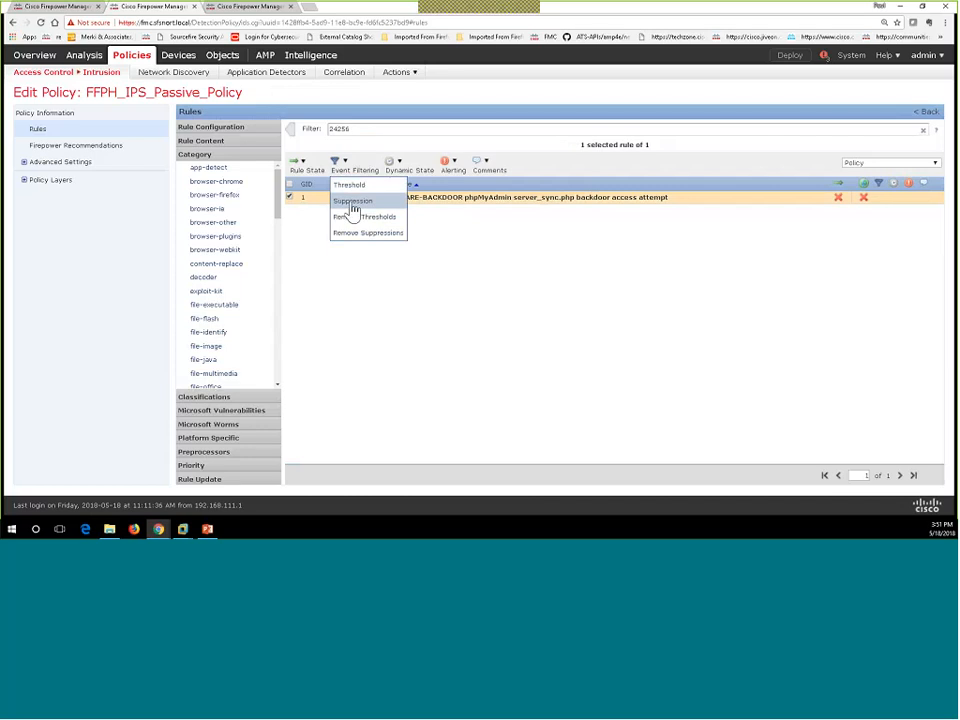
pyautogui.click(352, 203)
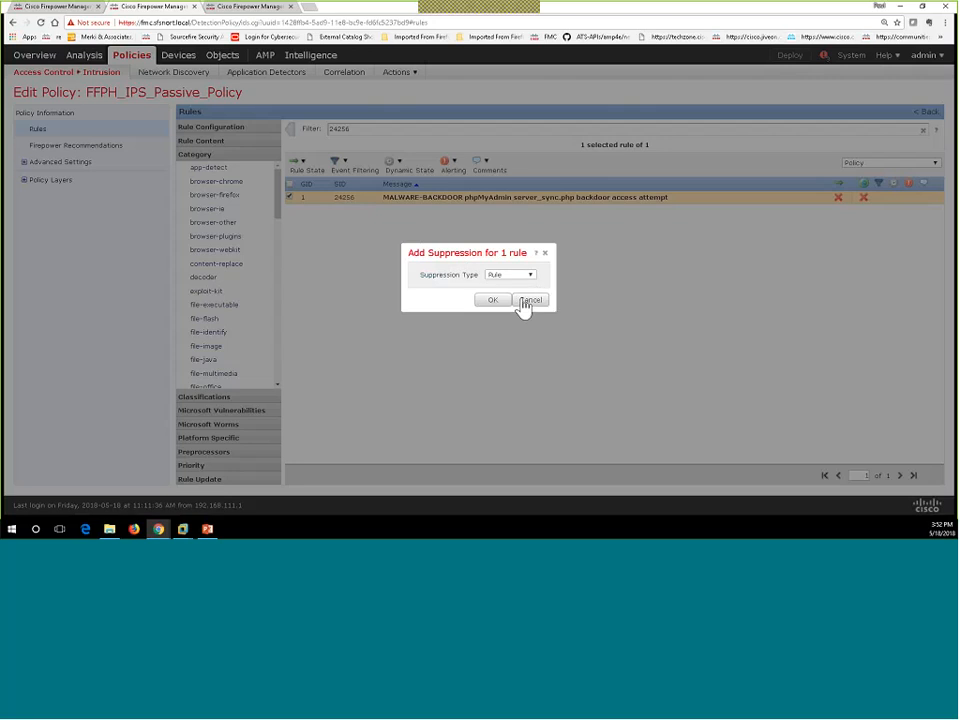
pyautogui.click(524, 300)
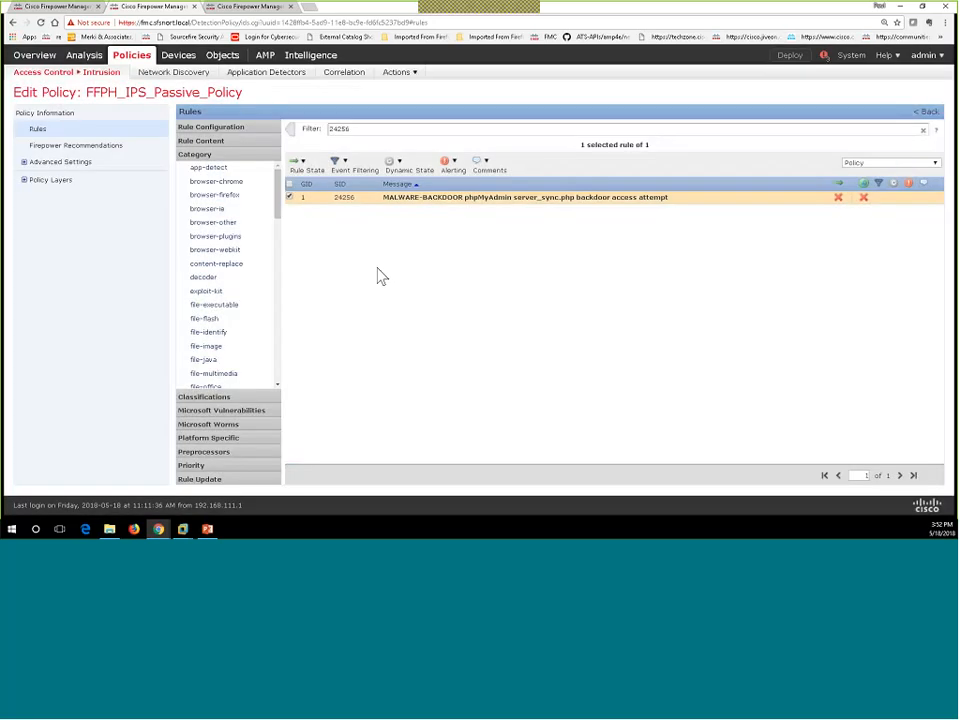
# Step: Discard the policy's uncommitted changes from Policy Information and confirm
pyautogui.click(56, 117)
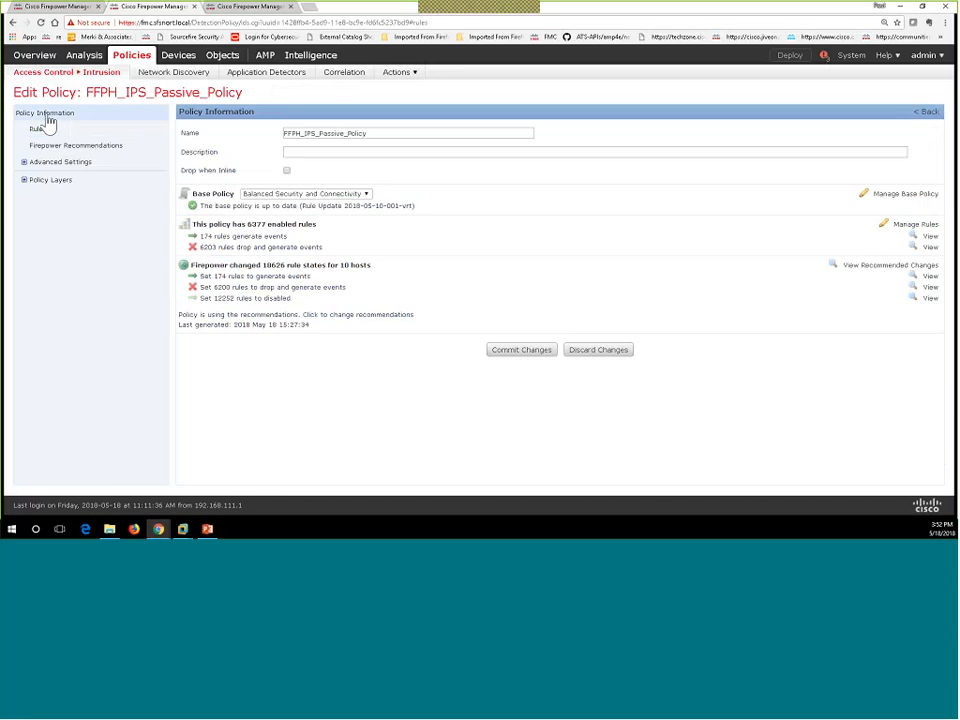
pyautogui.click(599, 352)
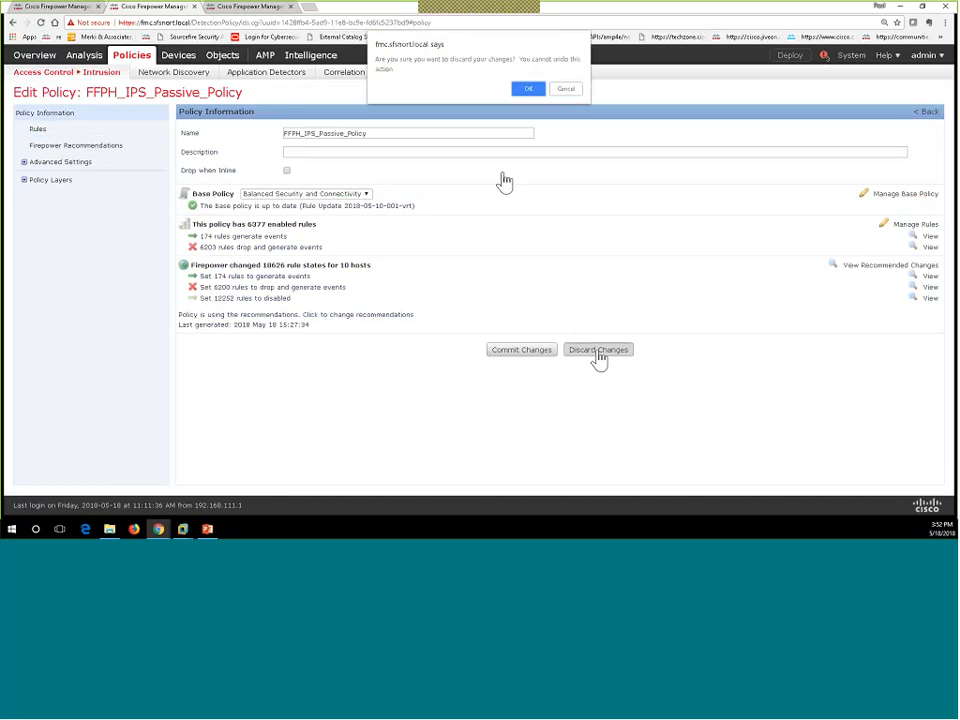
pyautogui.click(532, 94)
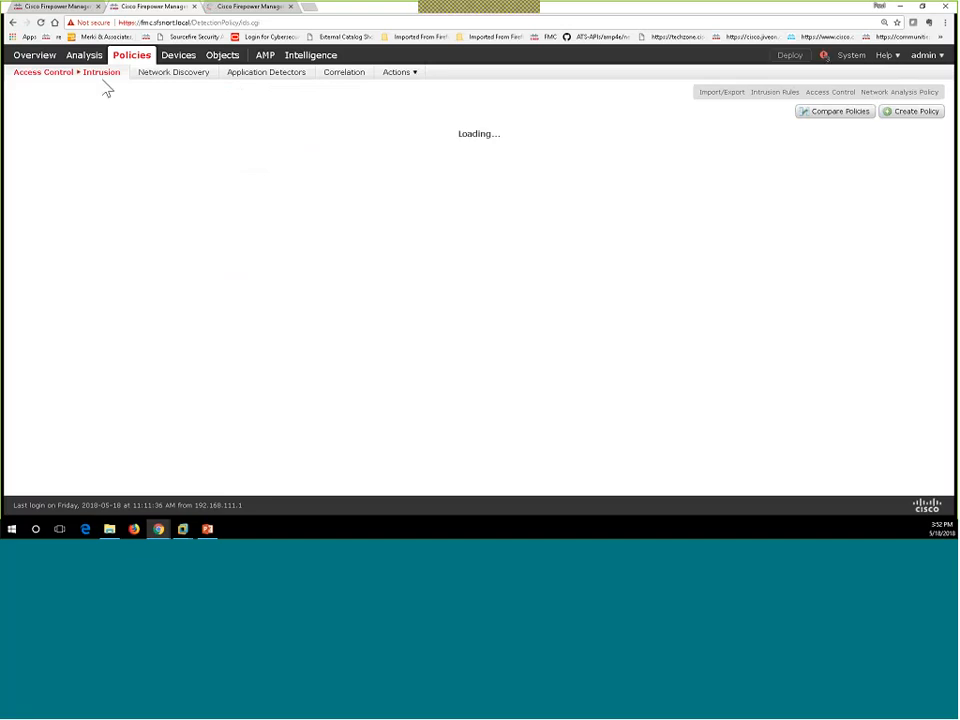
# Step: Open the intrusion rules library and group rules by Category after briefly trying Local Rules
pyautogui.moveTo(100, 85)
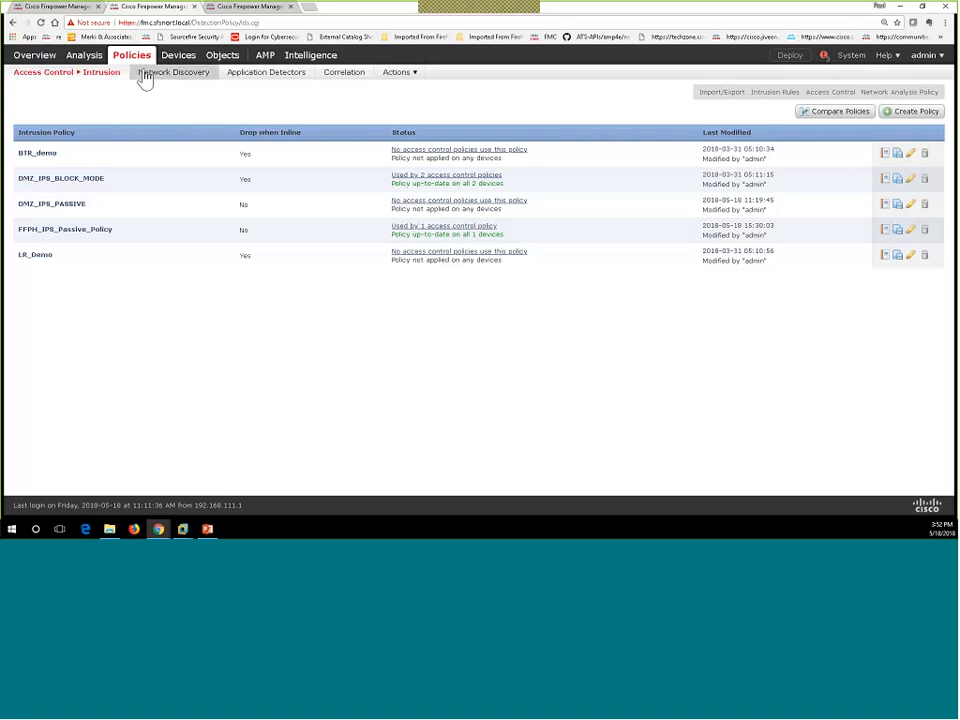
pyautogui.moveTo(238, 63)
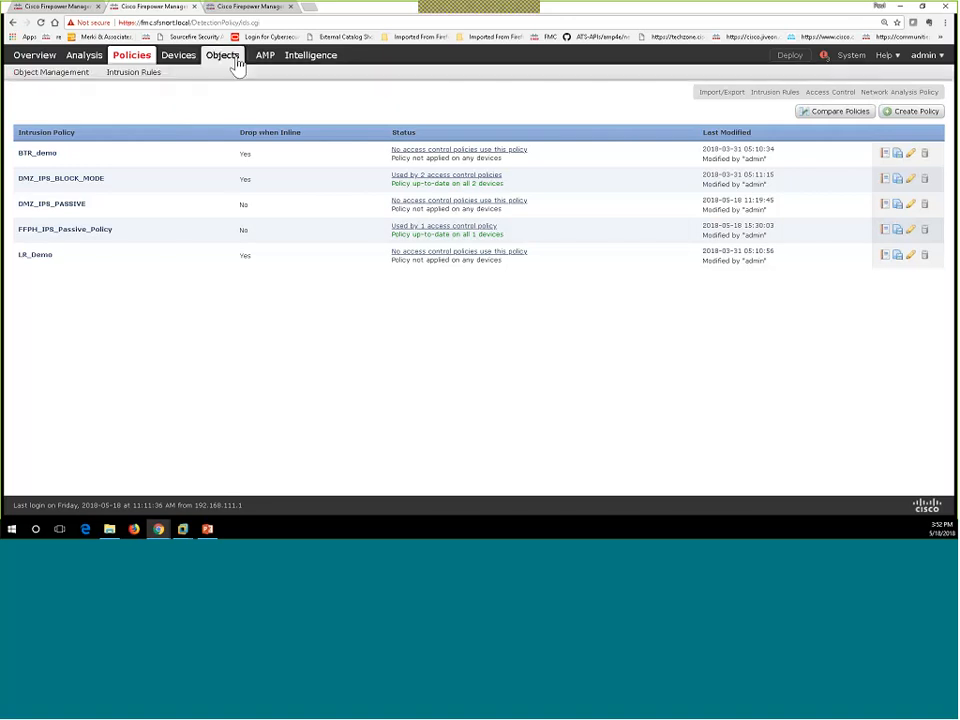
pyautogui.click(141, 78)
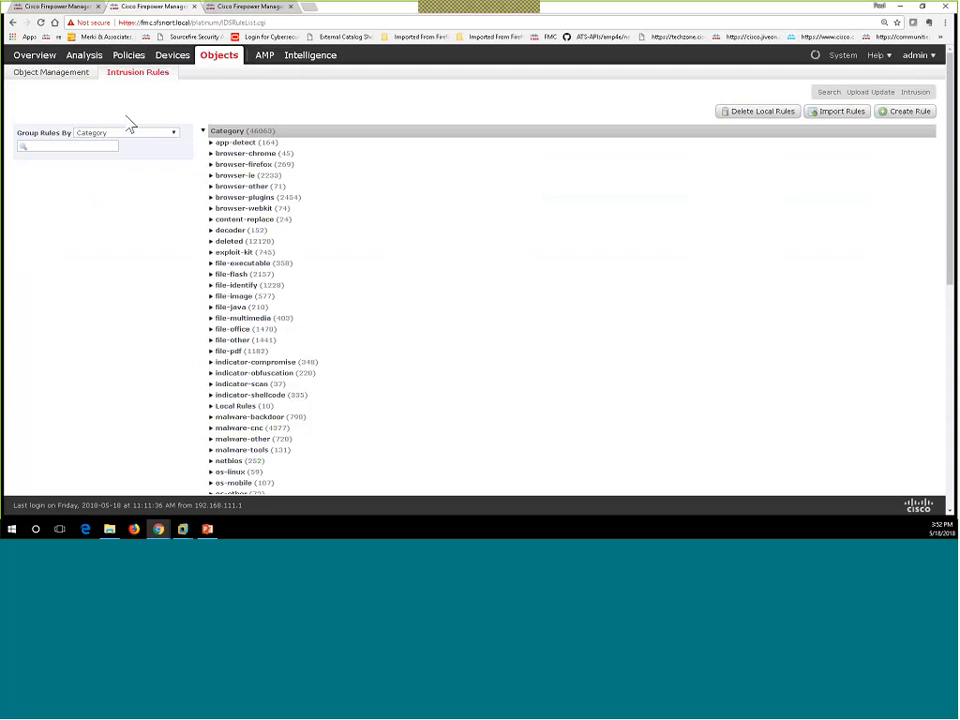
pyautogui.click(118, 133)
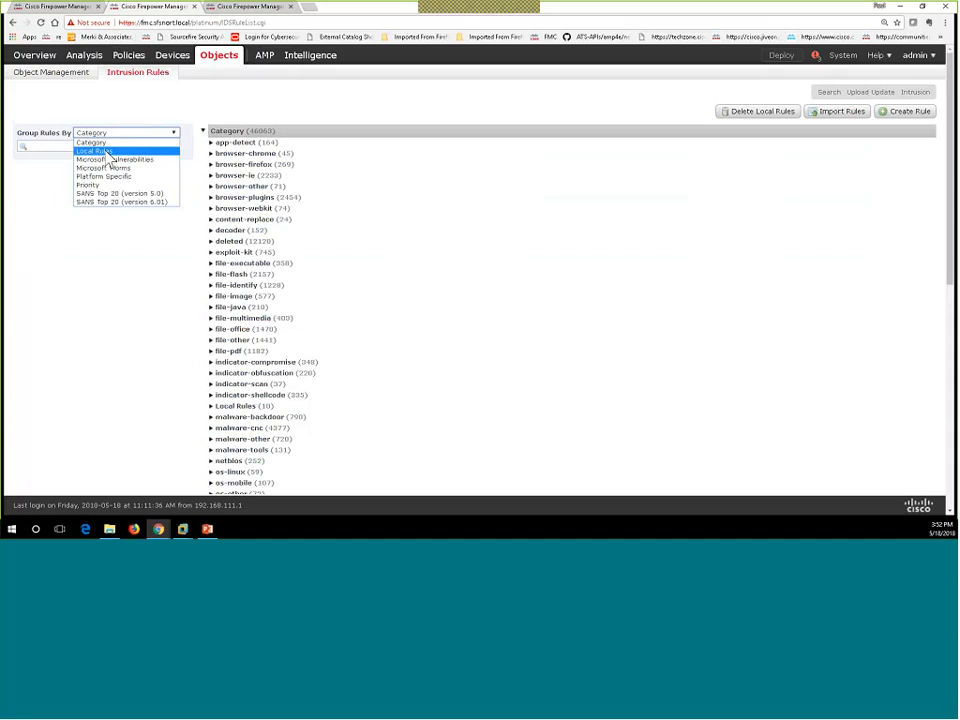
pyautogui.click(94, 151)
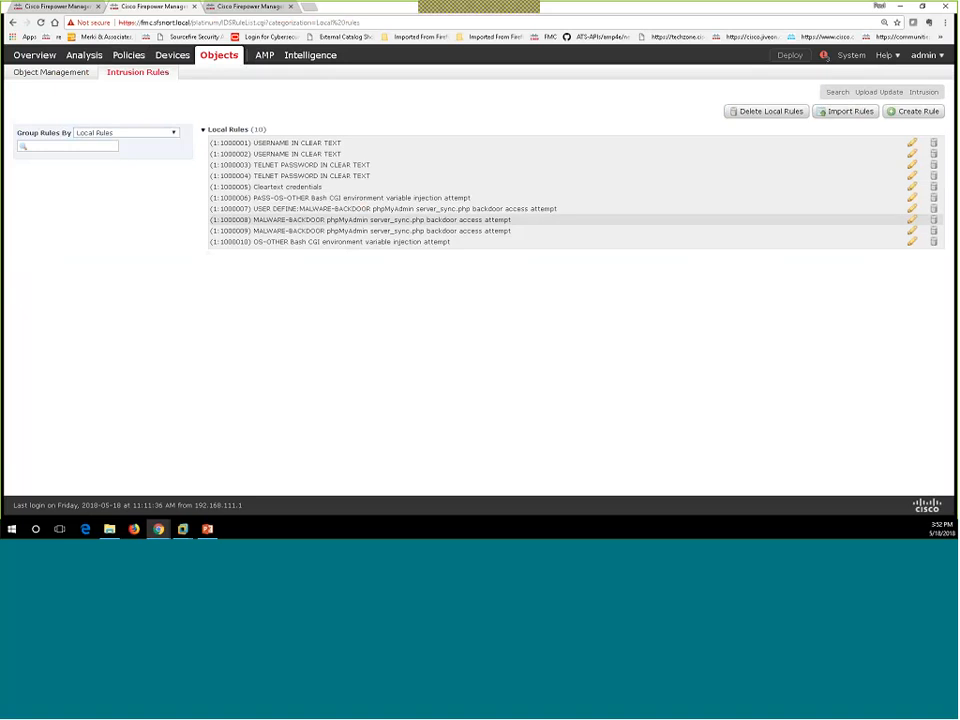
pyautogui.click(176, 135)
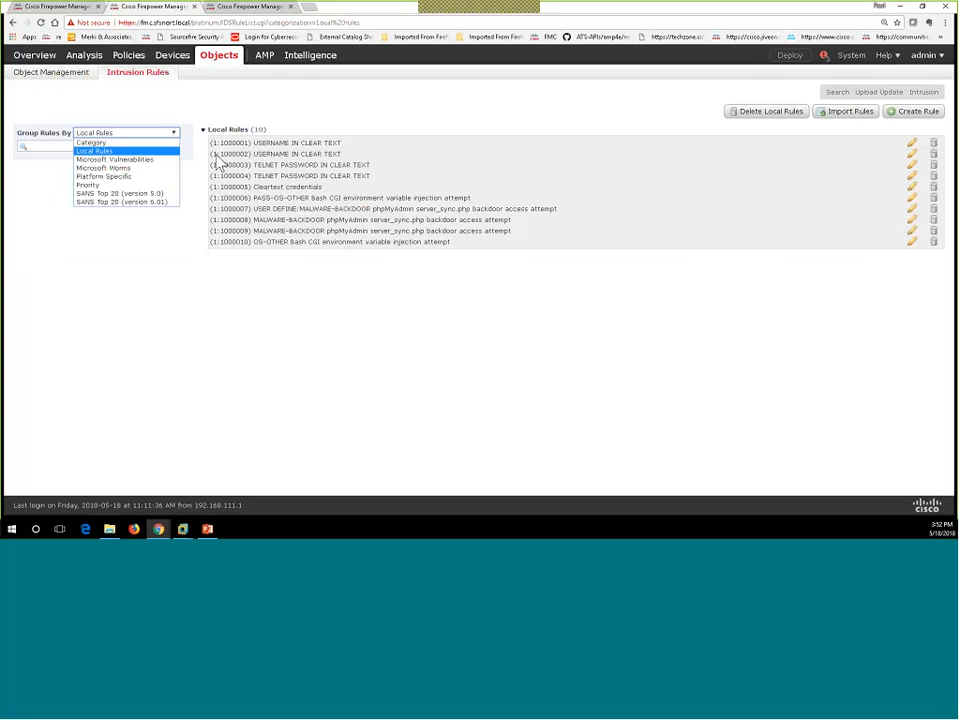
pyautogui.click(88, 142)
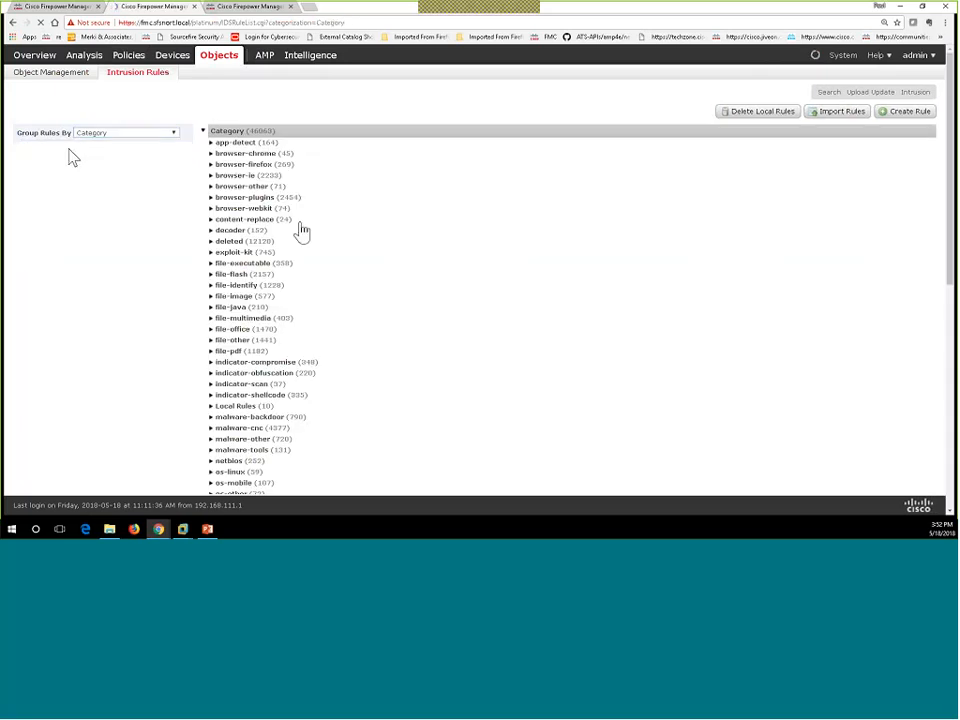
# Step: Search for 24256, expand malware-backdoor, and open rule 1:24256:5 for editing
pyautogui.click(67, 146)
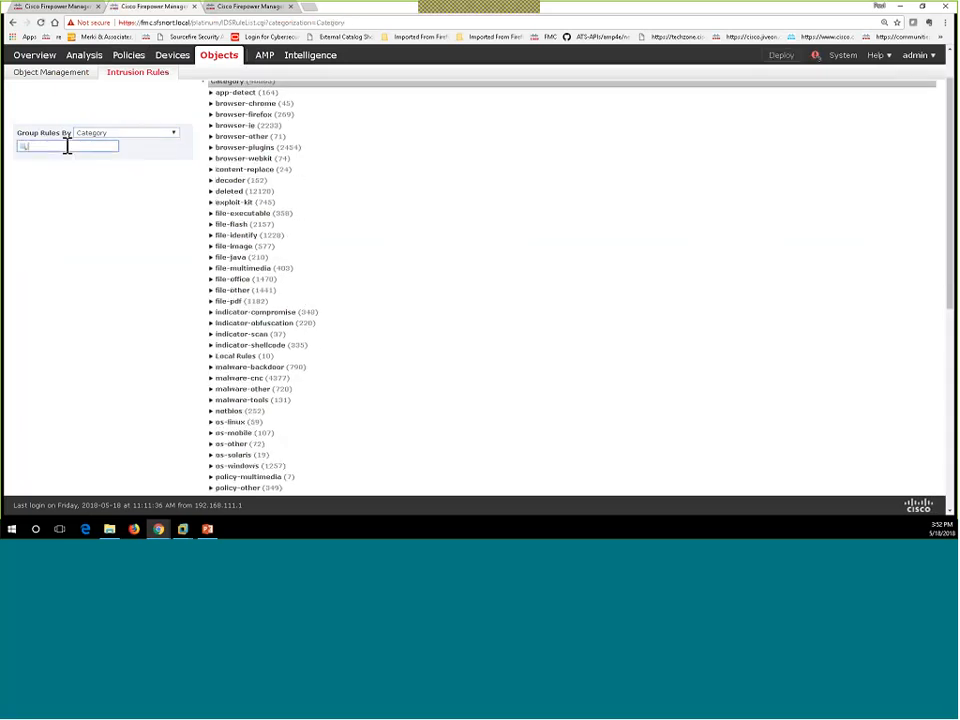
pyautogui.write('24256')
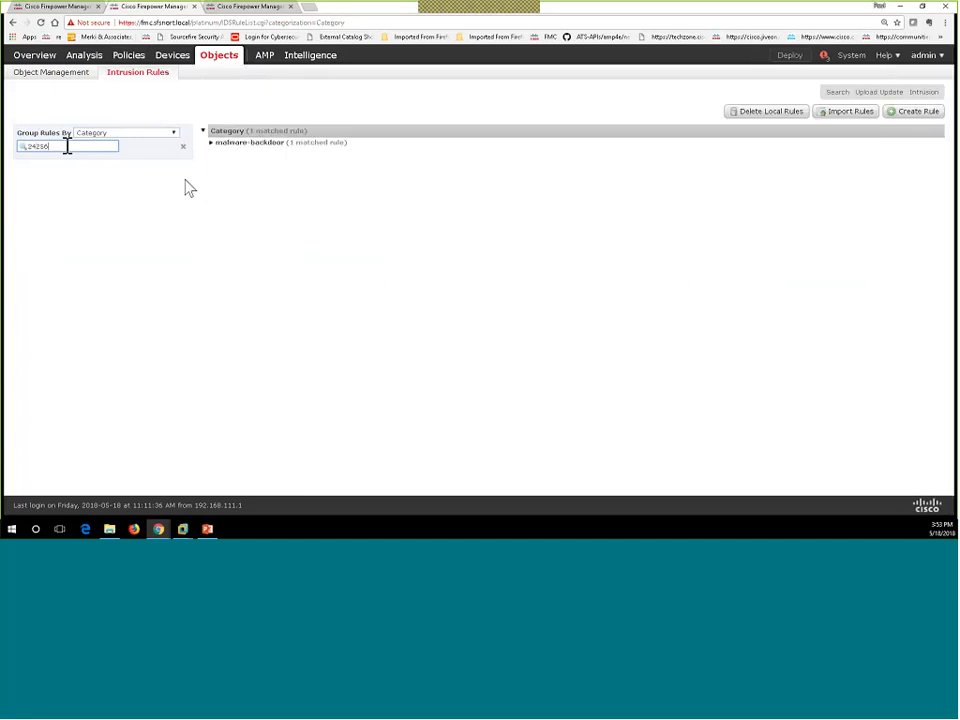
pyautogui.click(210, 144)
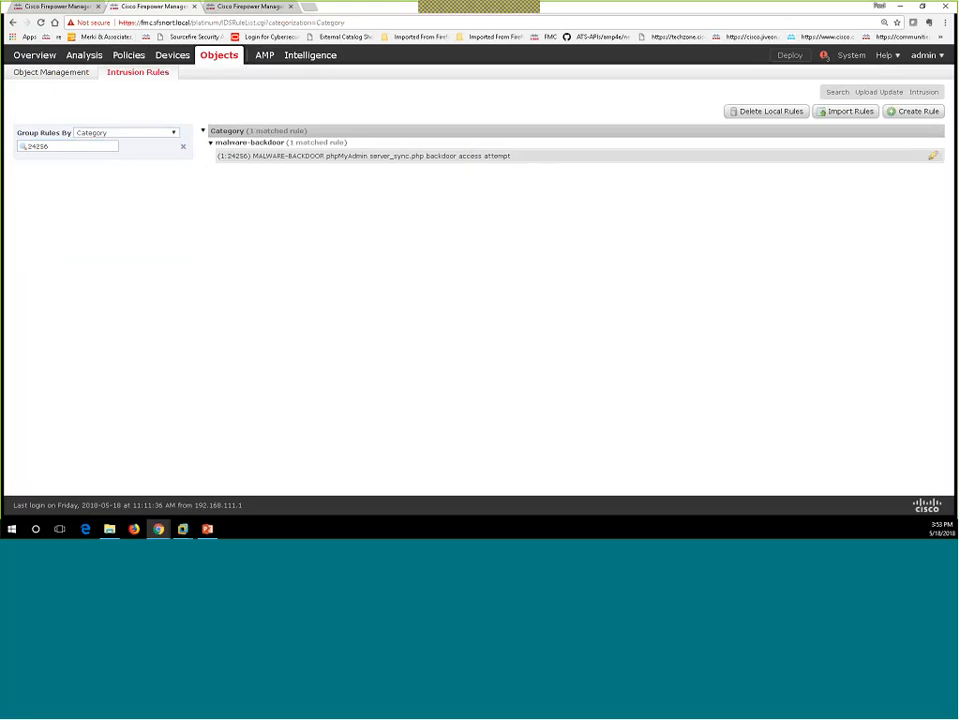
pyautogui.click(934, 158)
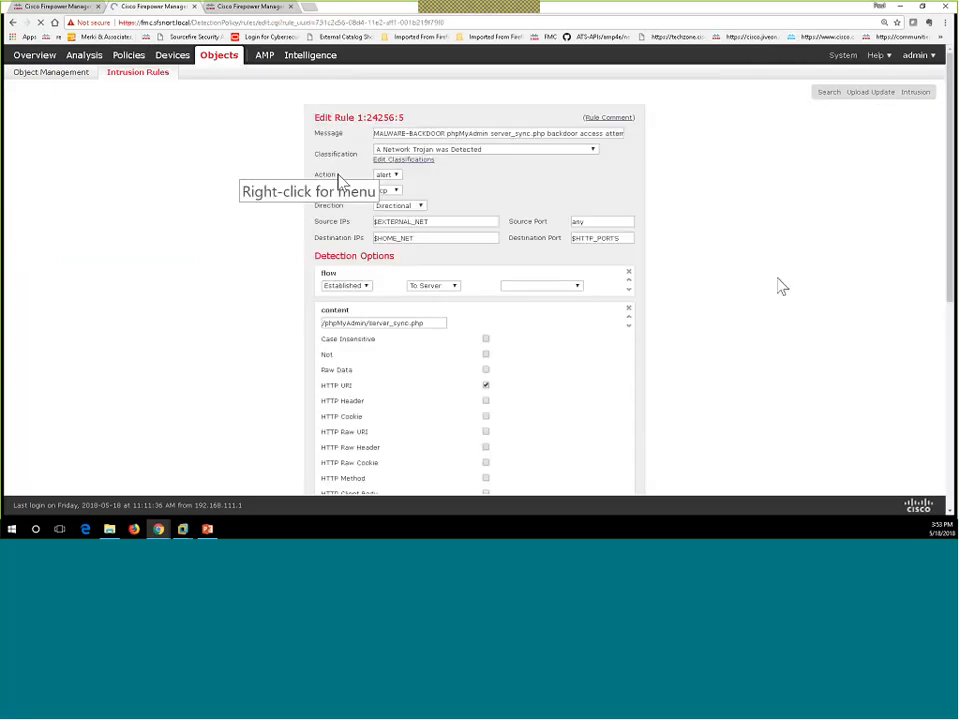
# Step: Set rule 24256's source to 192.168.133.100, destination to 192.168.10.10, and action to pass
pyautogui.scroll(-3, 485, 327)
pyautogui.scroll(-5, 485, 327)
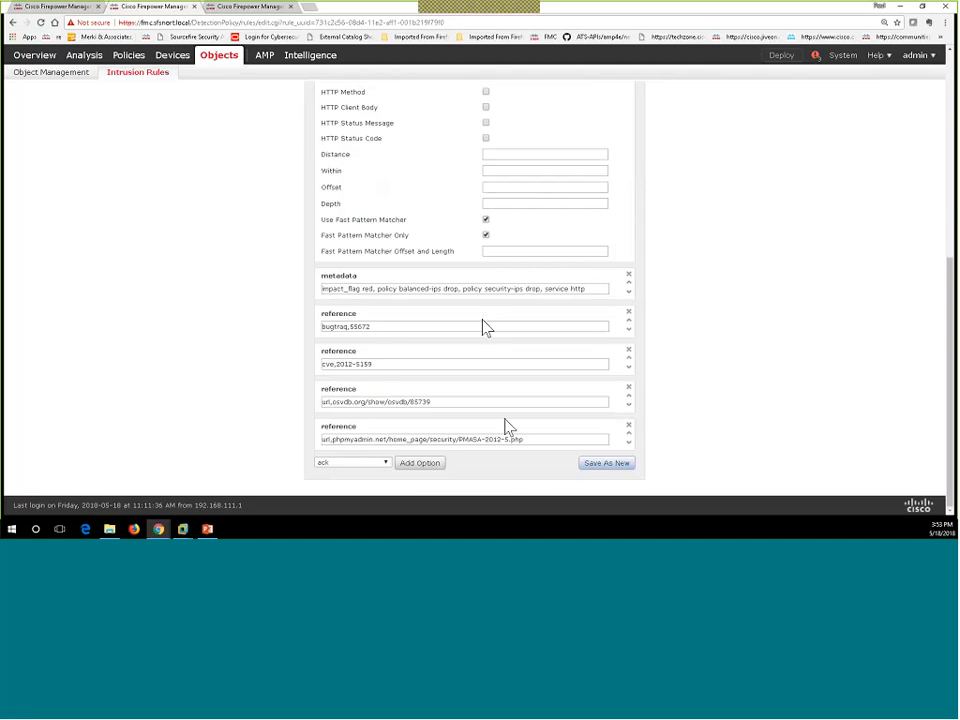
pyautogui.click(617, 465)
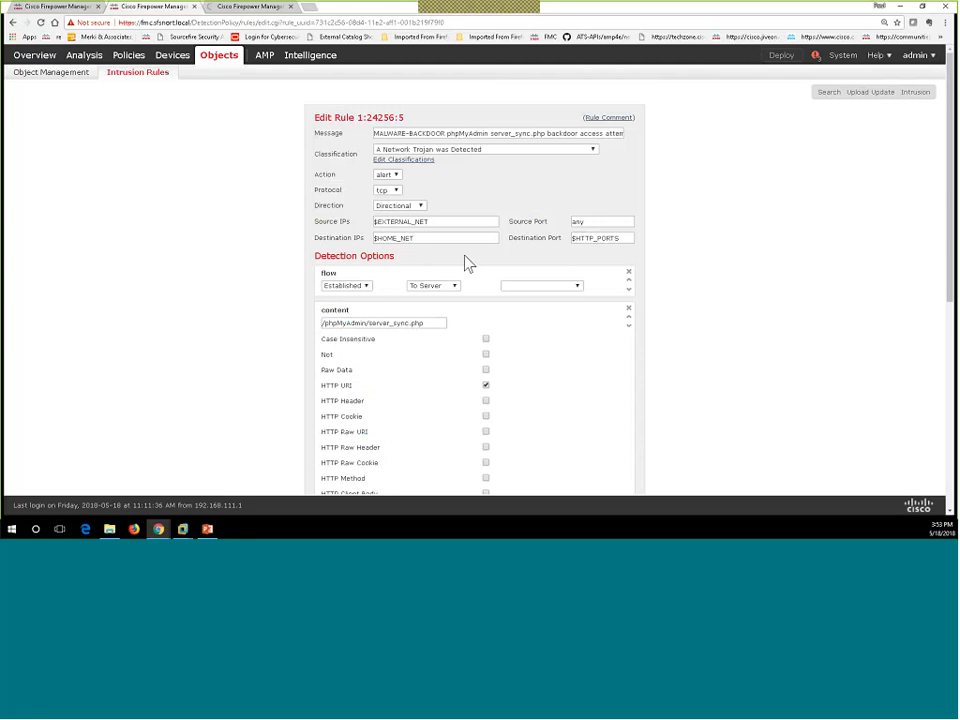
pyautogui.moveTo(461, 224); pyautogui.dragTo(358, 207)
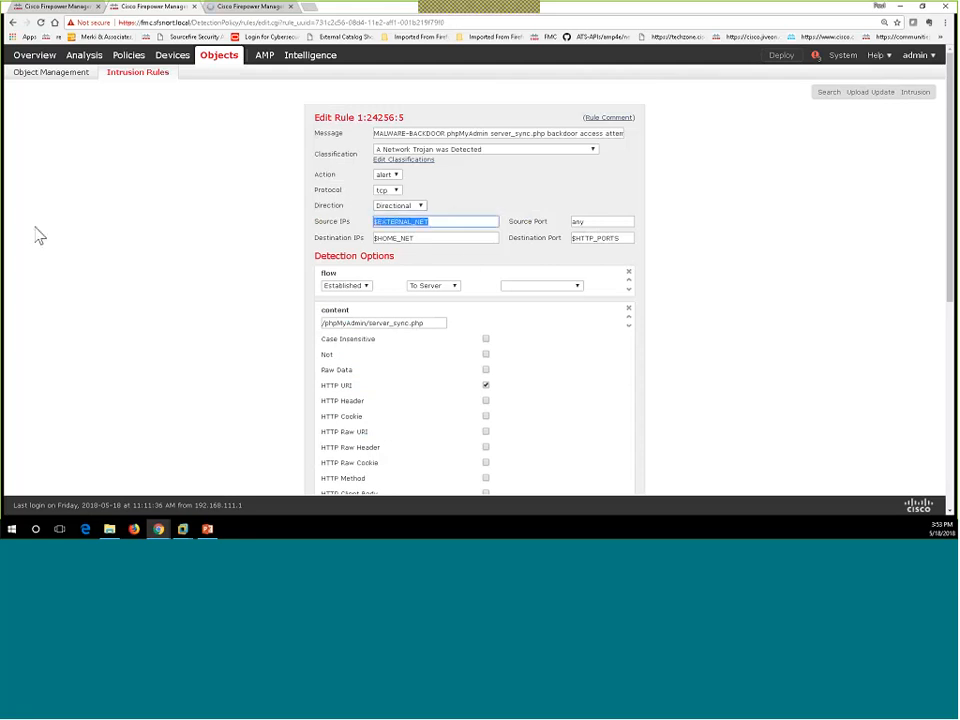
pyautogui.write('192.168.133.100')
pyautogui.moveTo(430, 237); pyautogui.dragTo(347, 238)
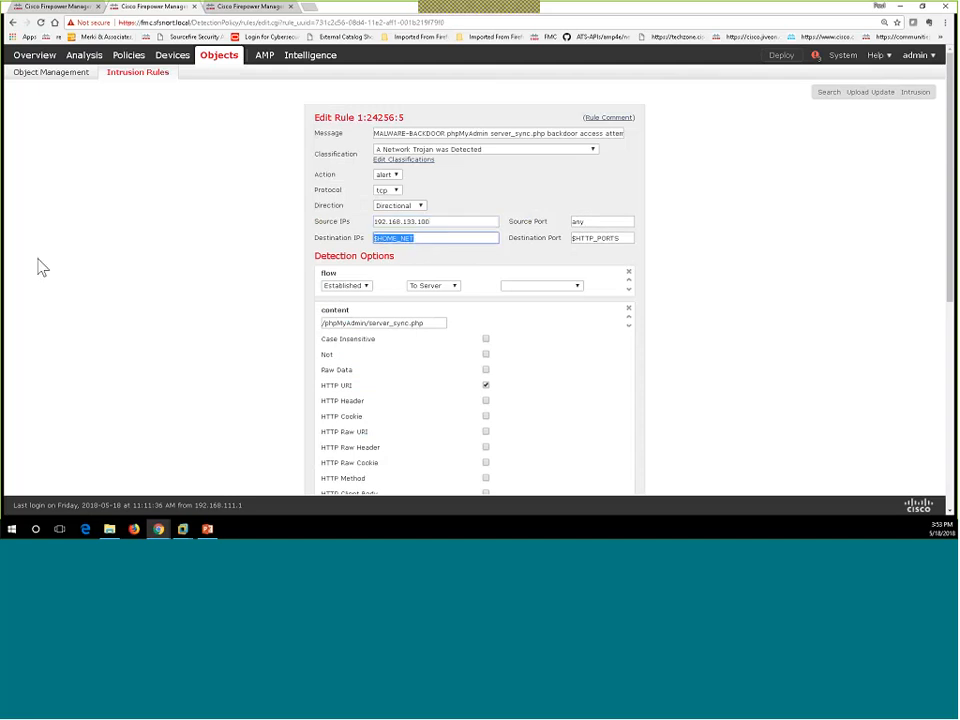
pyautogui.write('192.168.10.10')
pyautogui.click(396, 175)
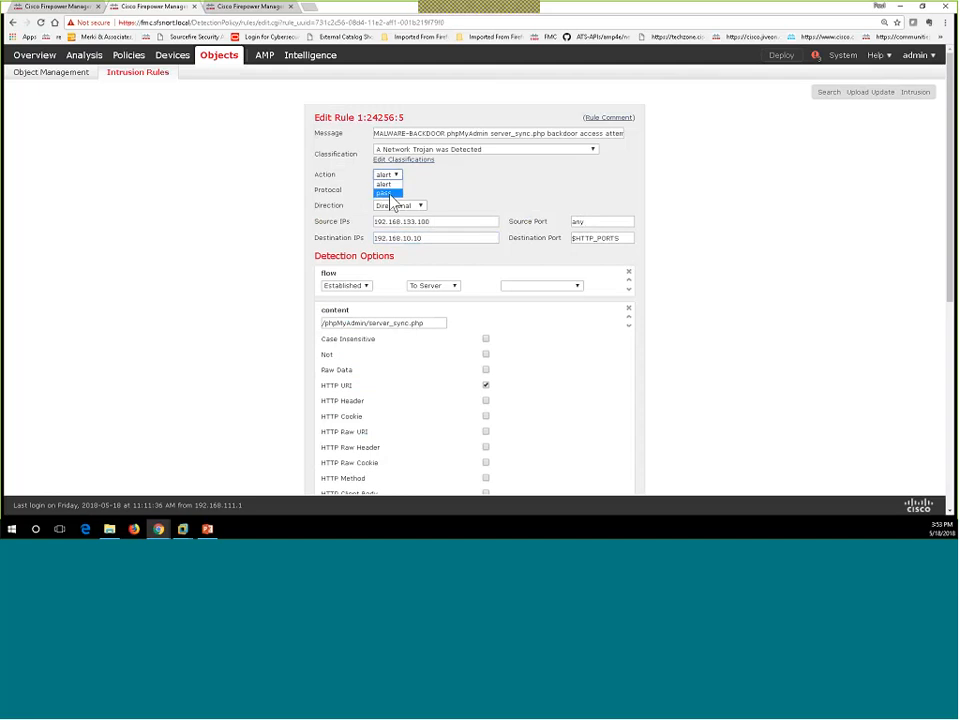
pyautogui.click(386, 193)
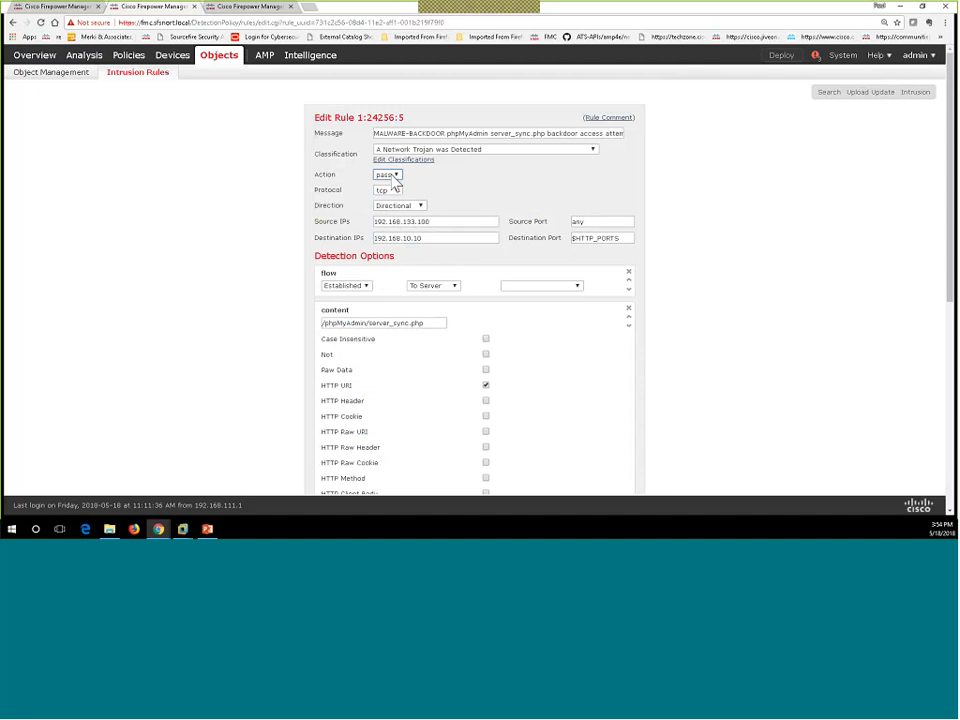
pyautogui.scroll(-4, 447, 355)
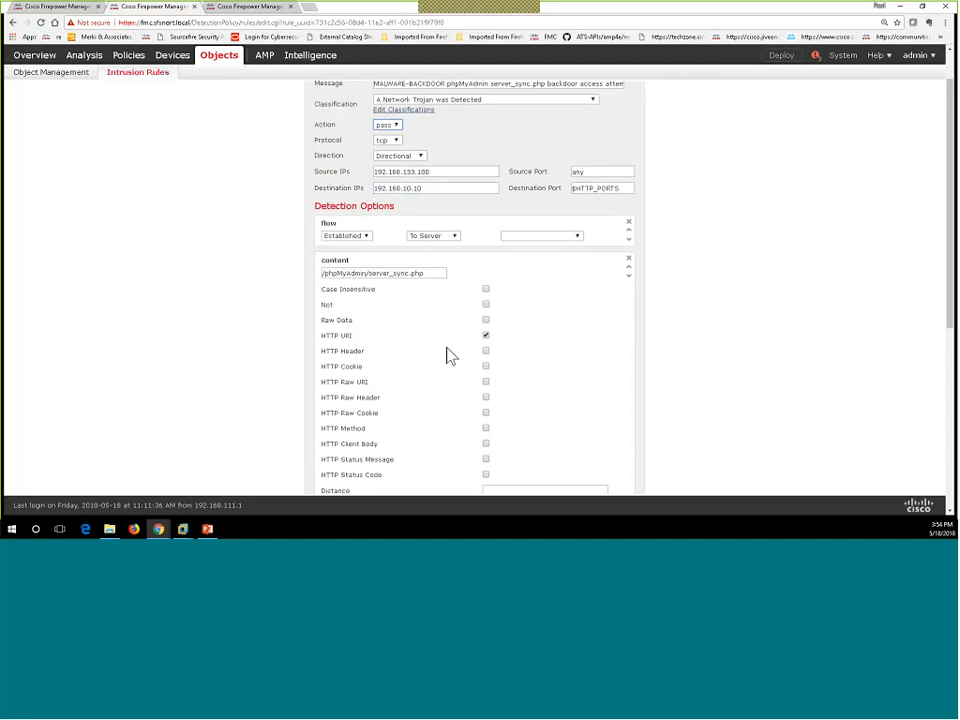
# Step: Save the edited rule as new local rule 1:1000011:1 and dismiss the success banner
pyautogui.click(596, 465)
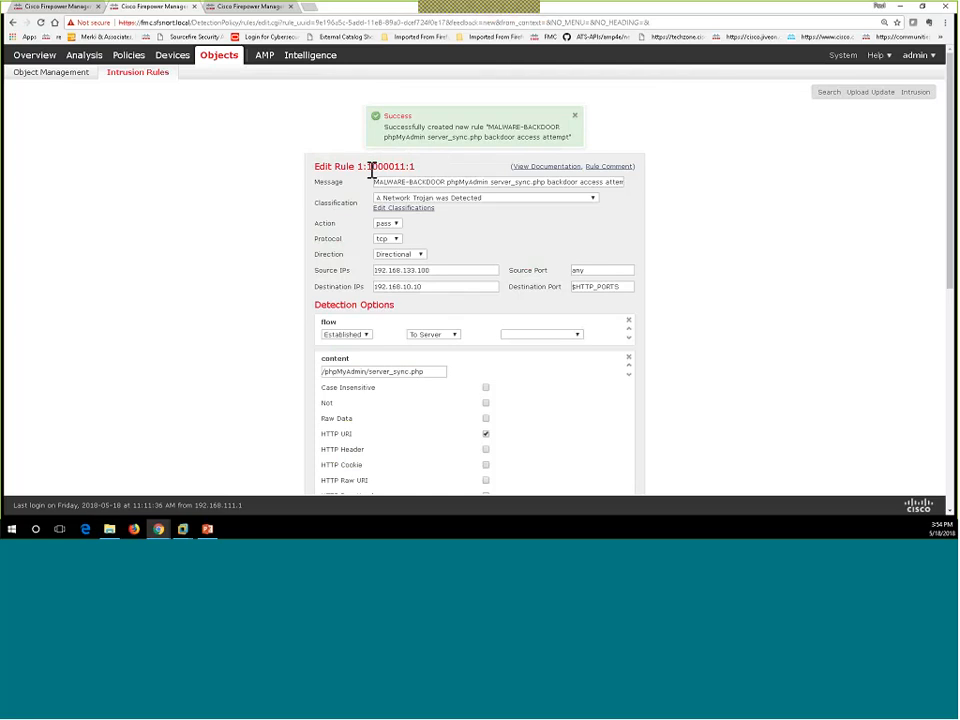
pyautogui.moveTo(368, 170); pyautogui.dragTo(403, 171)
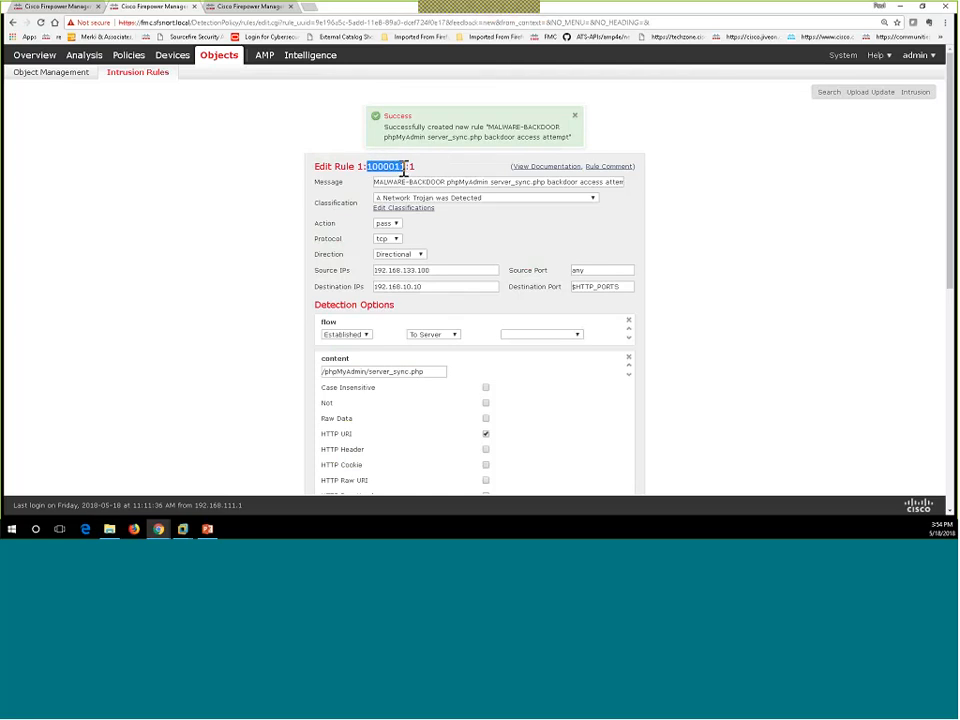
pyautogui.click(574, 116)
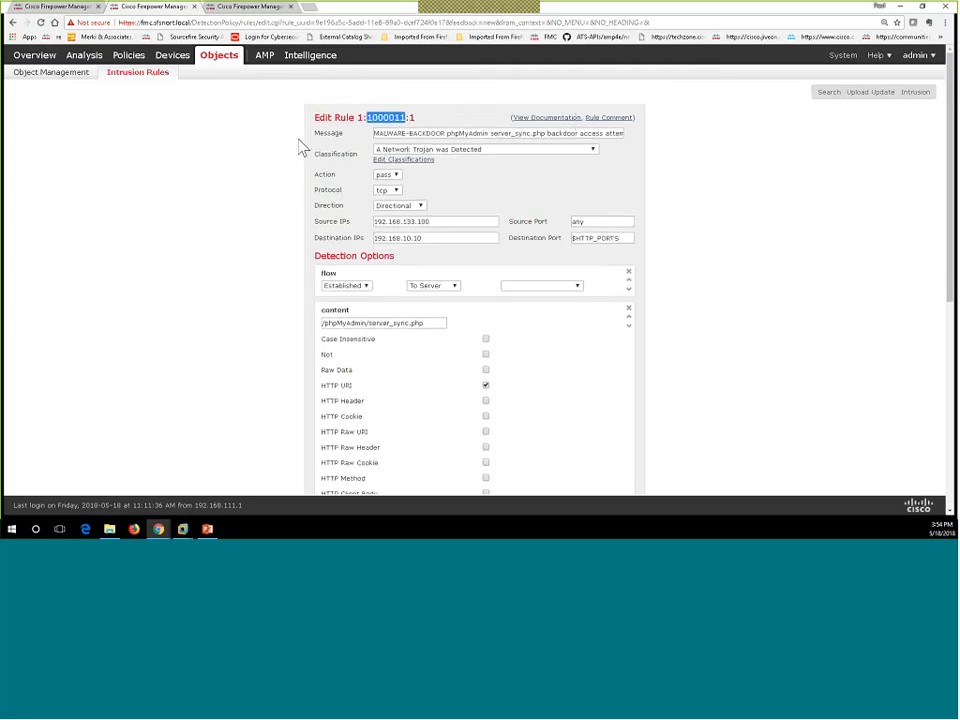
pyautogui.click(245, 9)
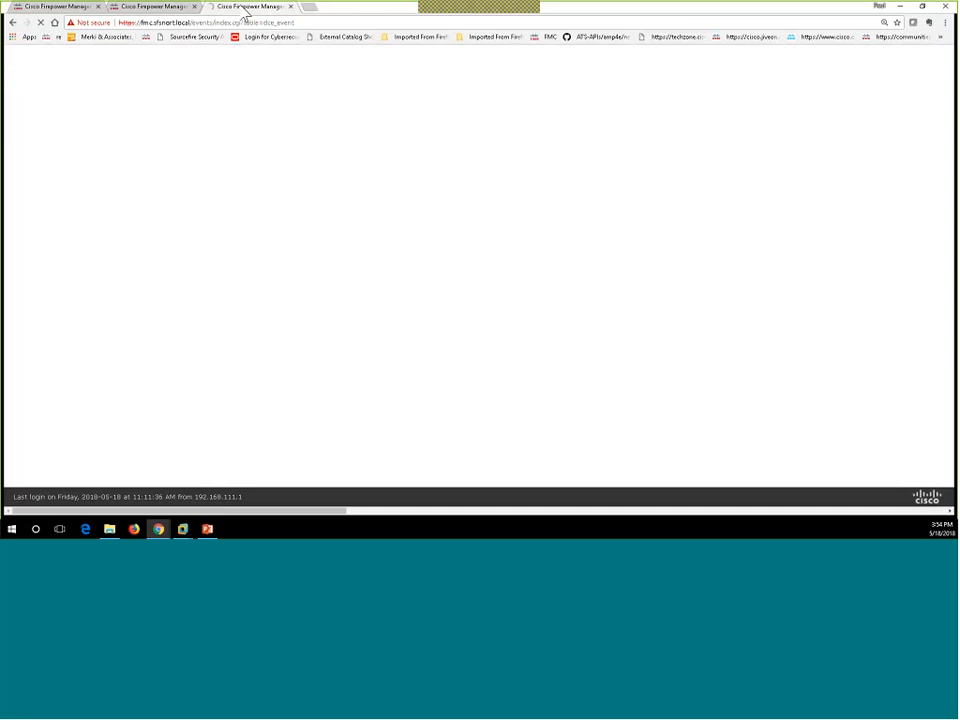
pyautogui.click(163, 9)
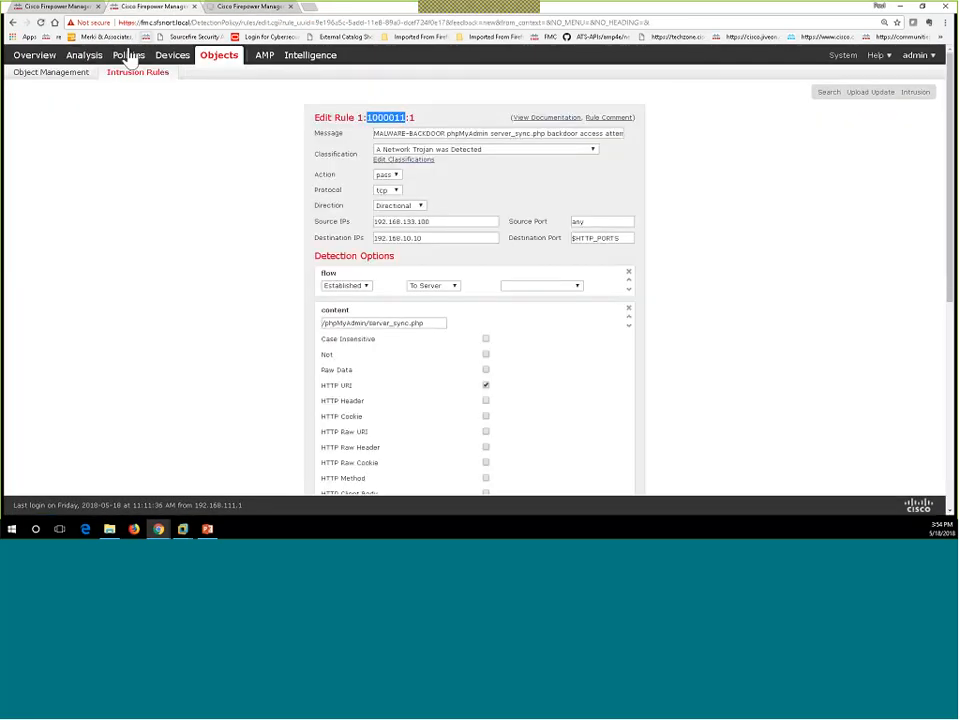
# Step: From Policies > Intrusion, open FFPH_IPS_Passive_Policy with its 6377 enabled rules
pyautogui.moveTo(128, 58)
pyautogui.moveTo(70, 78)
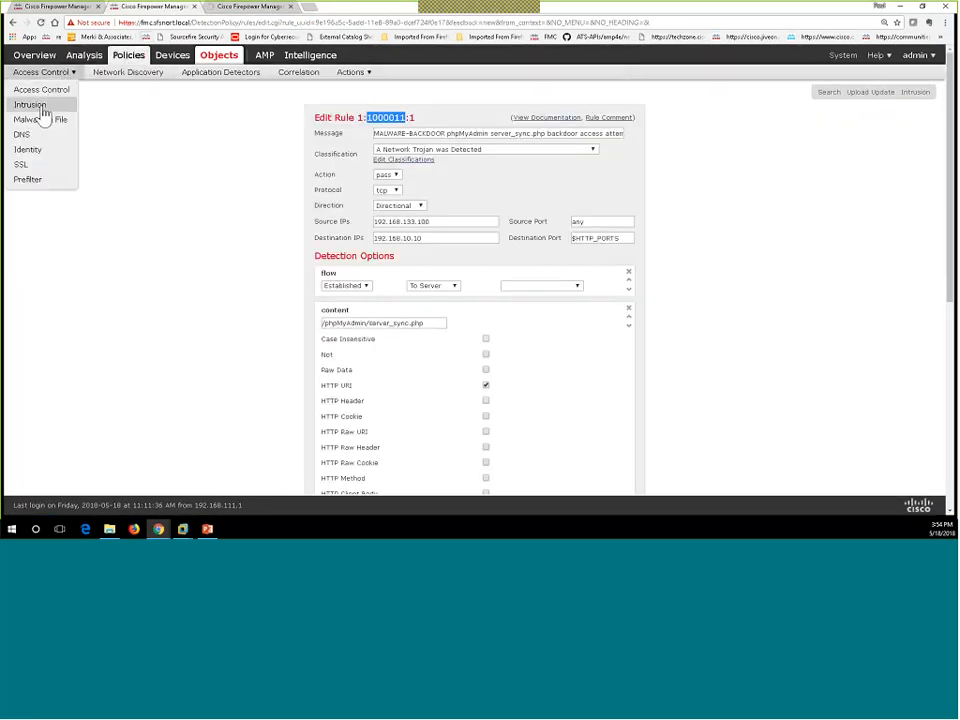
pyautogui.click(40, 107)
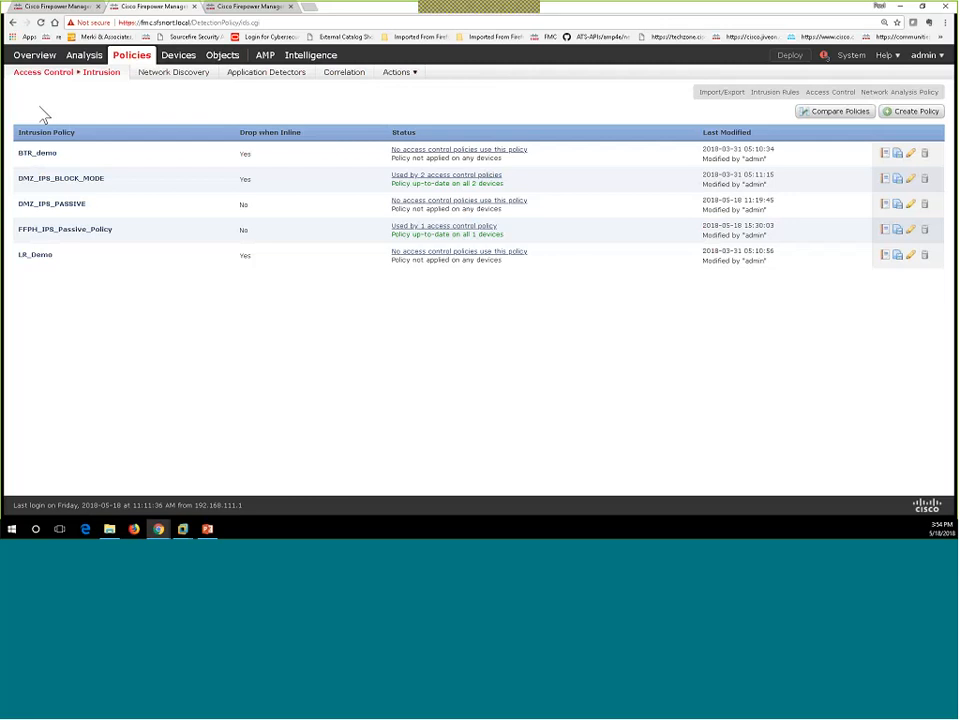
pyautogui.click(80, 238)
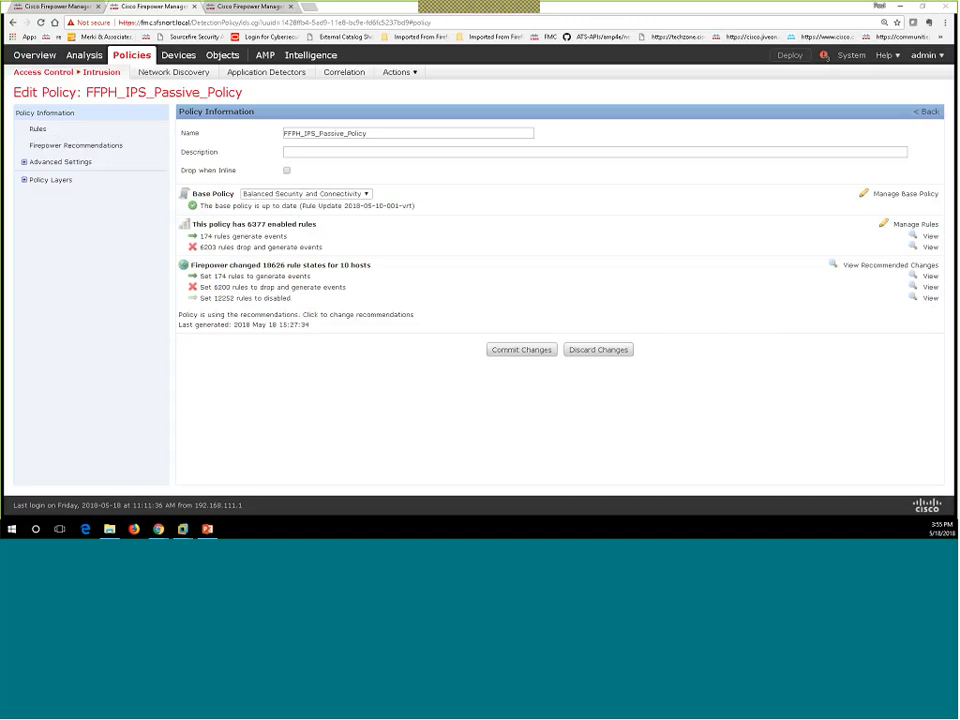
# Step: Filter the policy's rules to the local category and set rule 1000011 to Generate Events
pyautogui.click(37, 129)
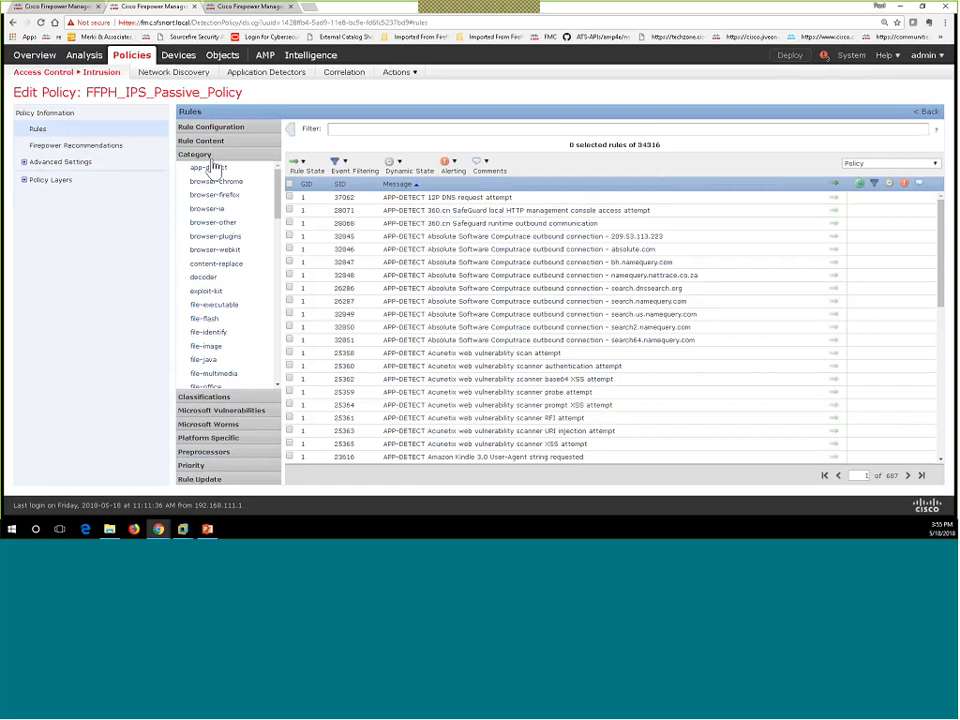
pyautogui.scroll(-3, 237, 270)
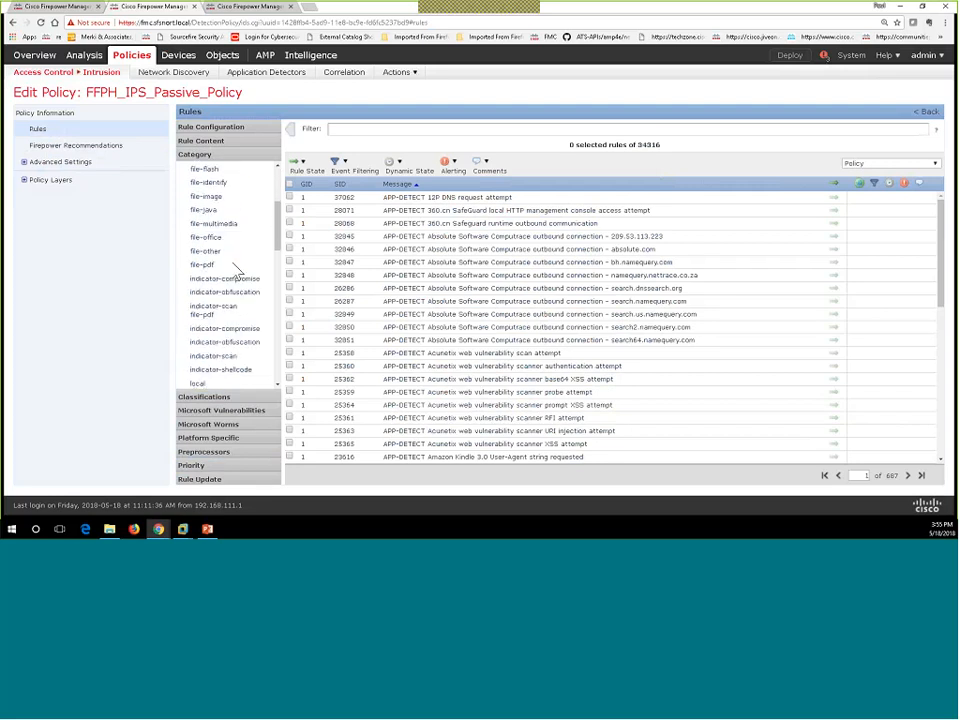
pyautogui.click(199, 333)
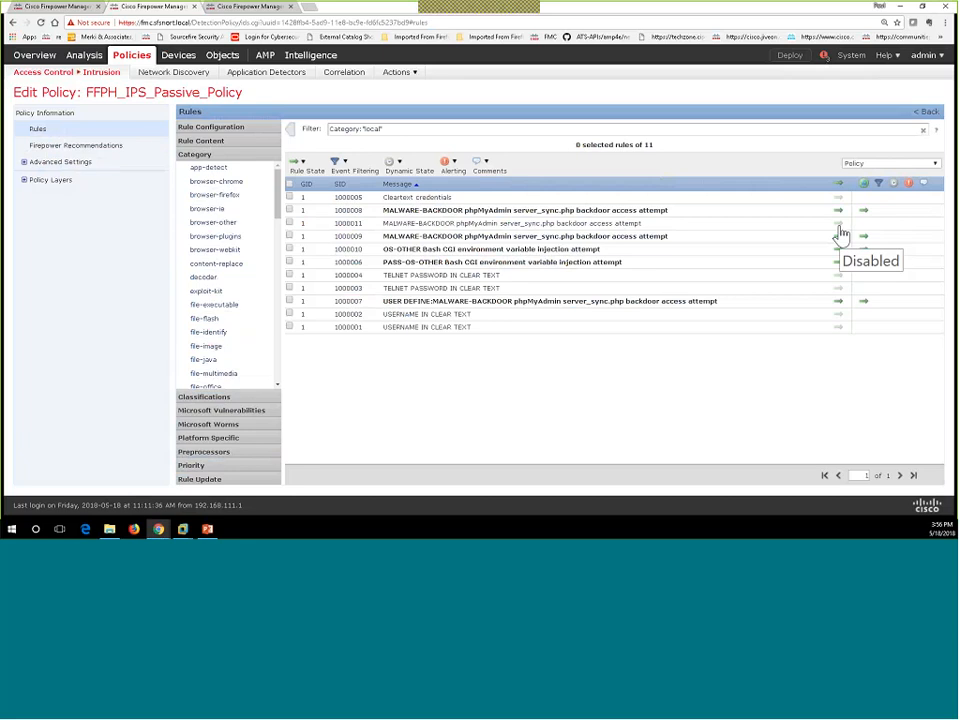
pyautogui.click(290, 224)
pyautogui.click(305, 171)
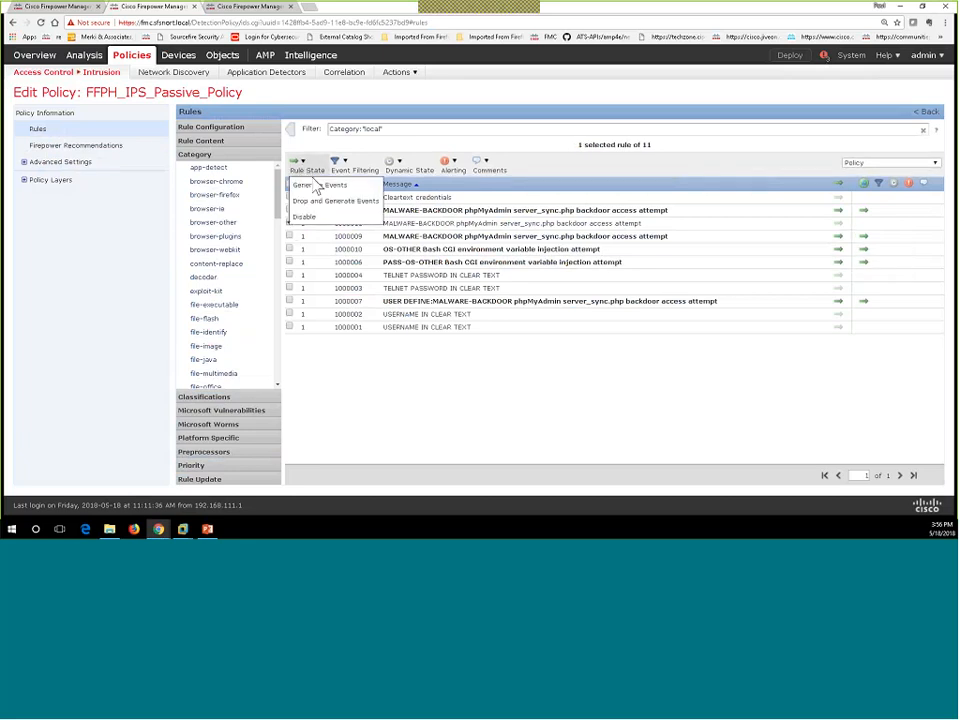
pyautogui.click(311, 186)
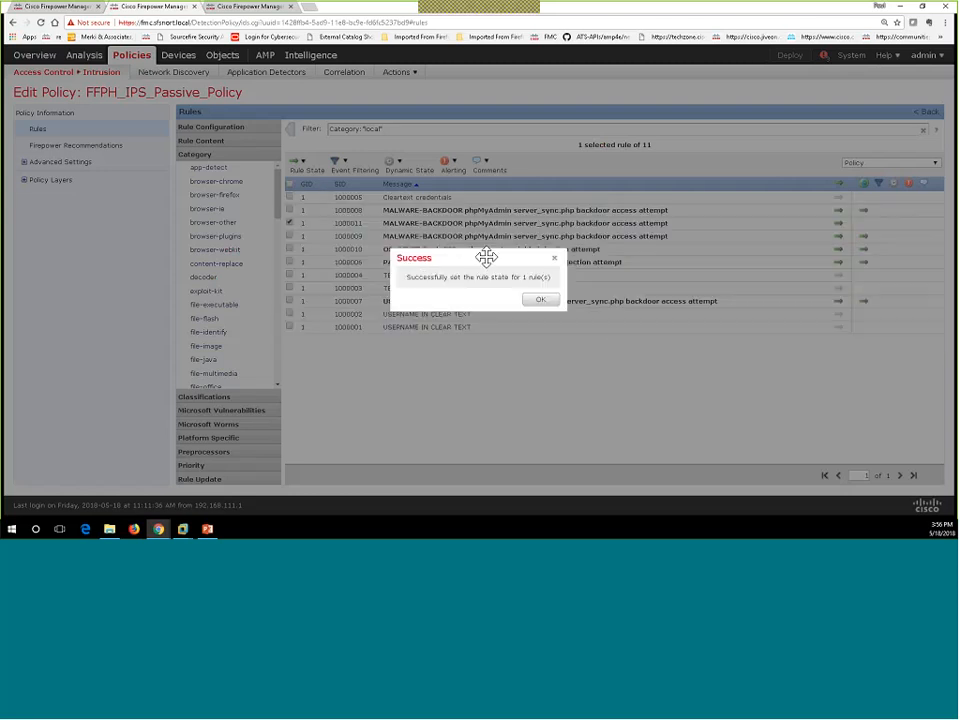
pyautogui.click(539, 300)
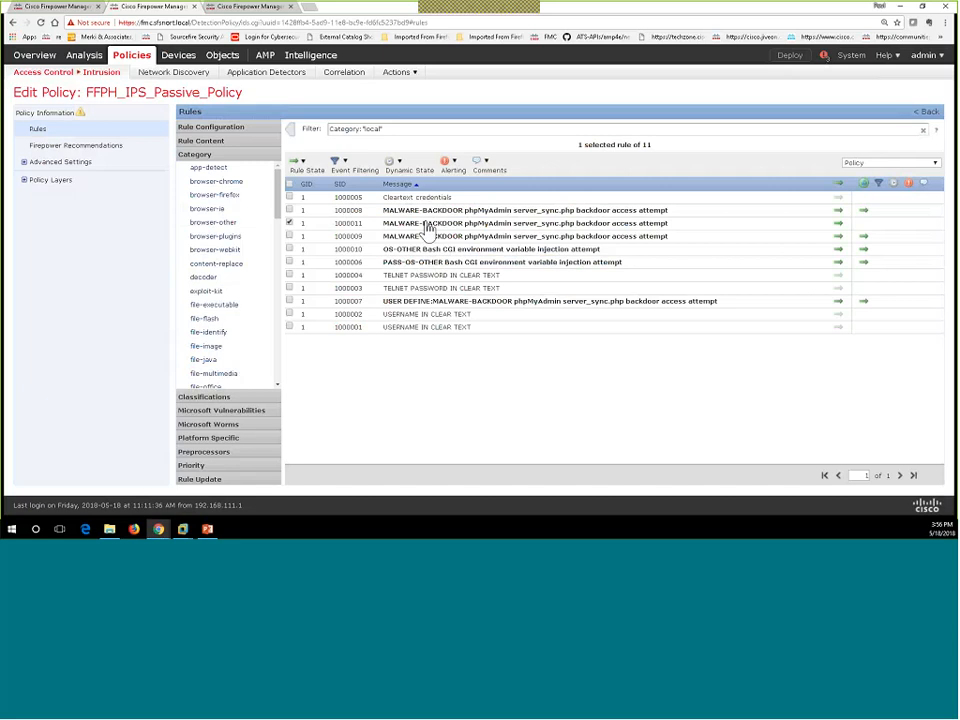
# Step: Show rule 1000011's details and highlight the pass action in its rule text
pyautogui.click(428, 226)
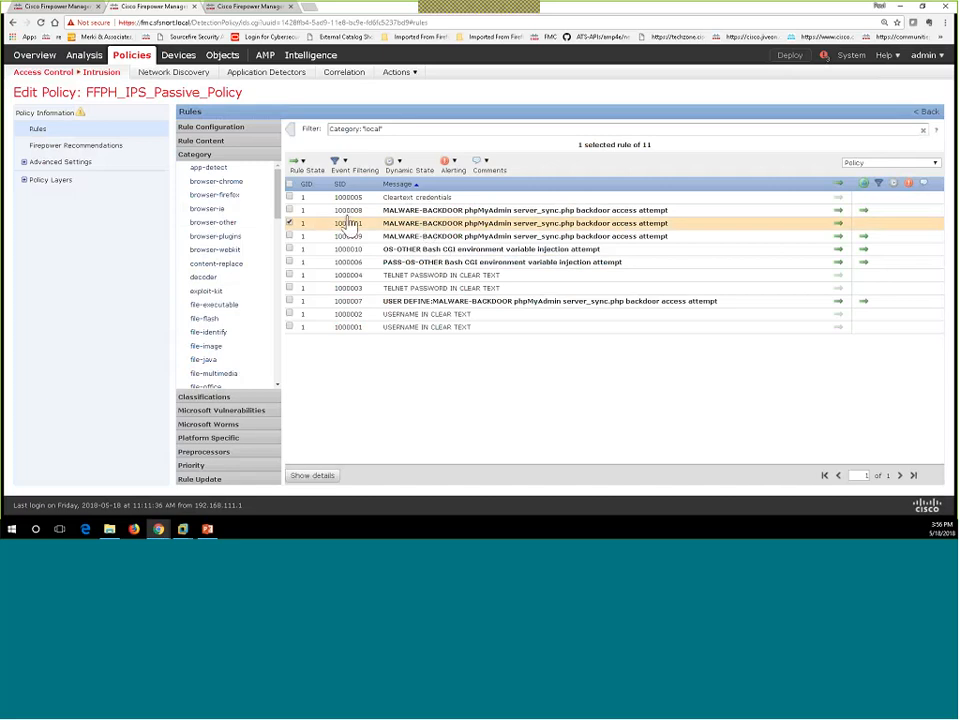
pyautogui.click(314, 477)
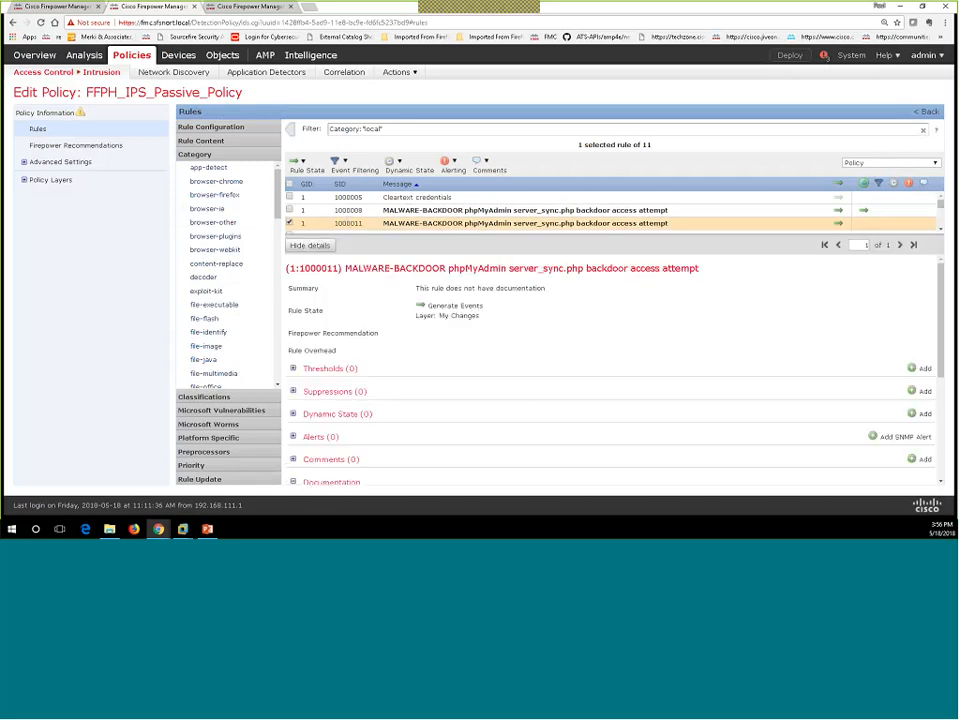
pyautogui.scroll(-5, 490, 365)
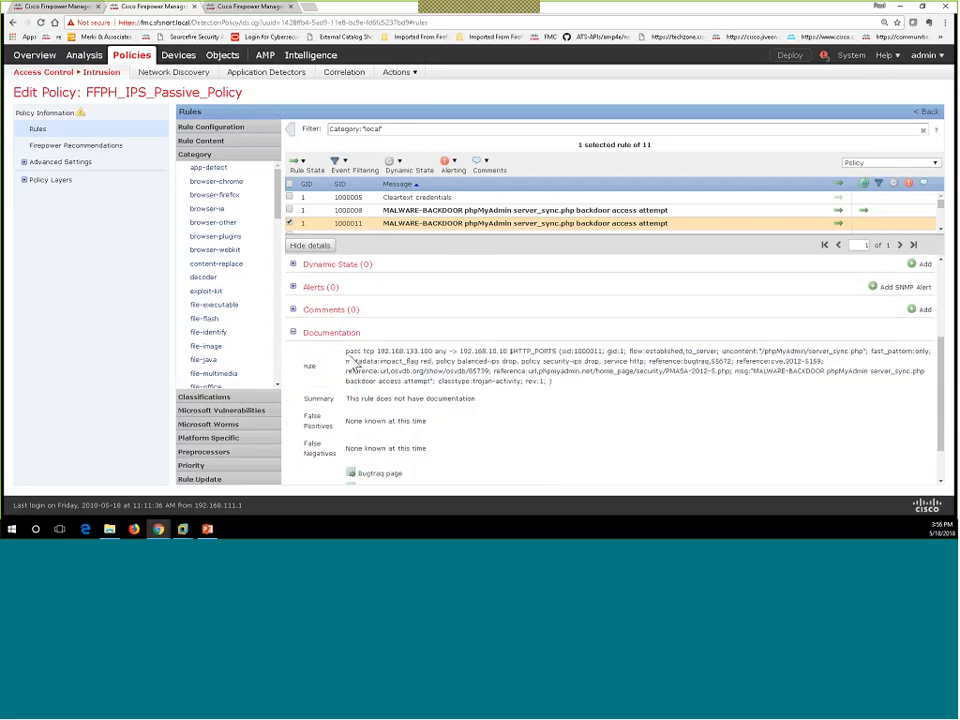
pyautogui.doubleClick(358, 354)
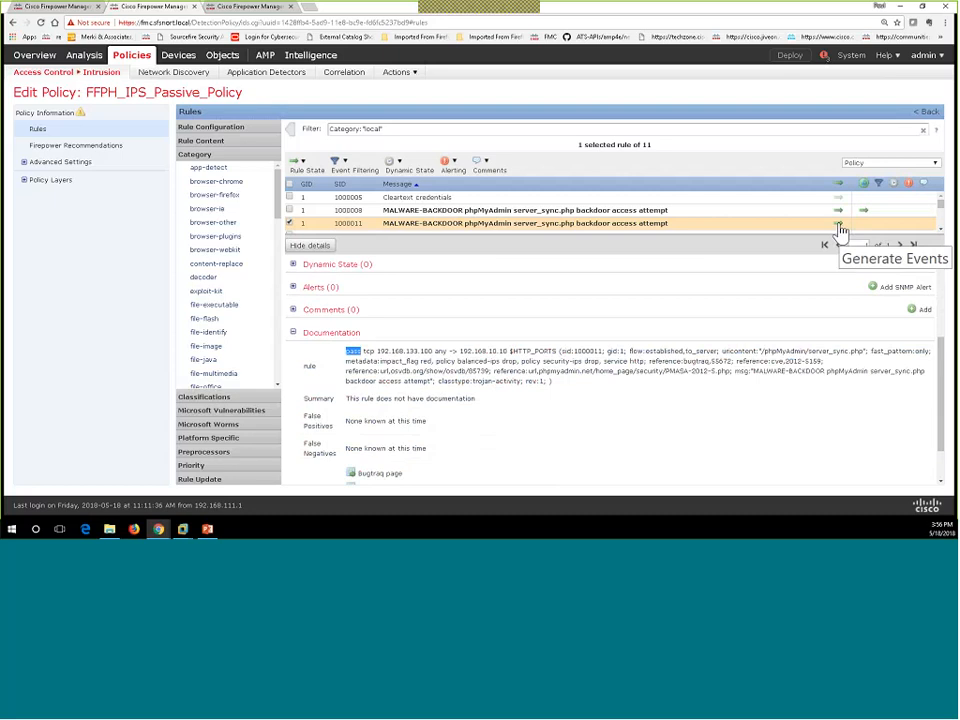
# Step: Commit the FFPH_IPS_Passive_Policy changes from Policy Information, then return to Correlation Events
pyautogui.click(58, 117)
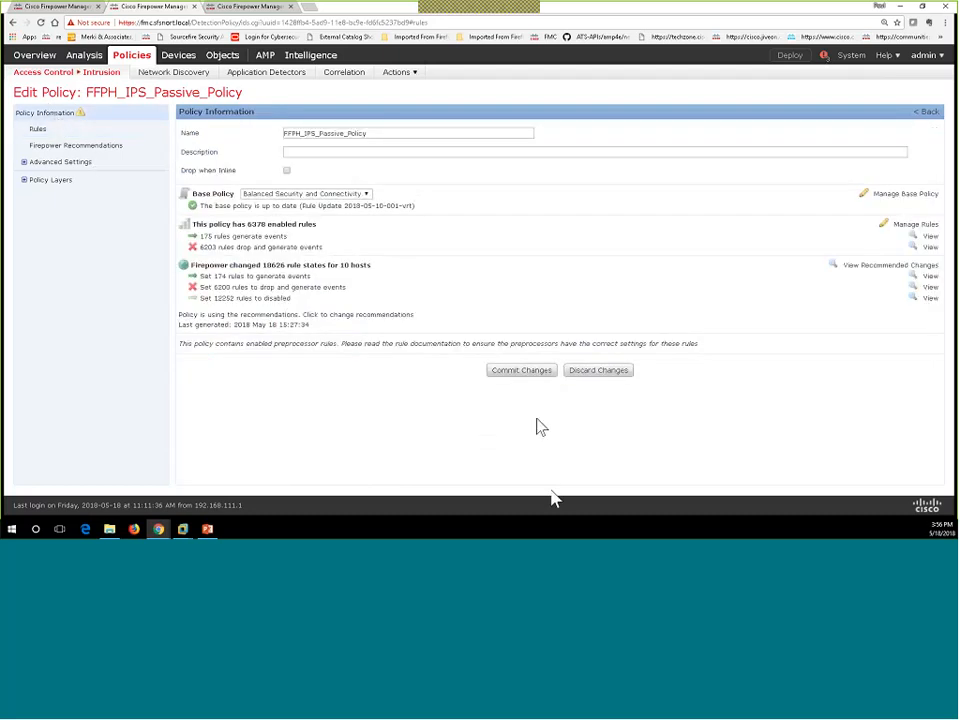
pyautogui.click(525, 372)
pyautogui.click(557, 327)
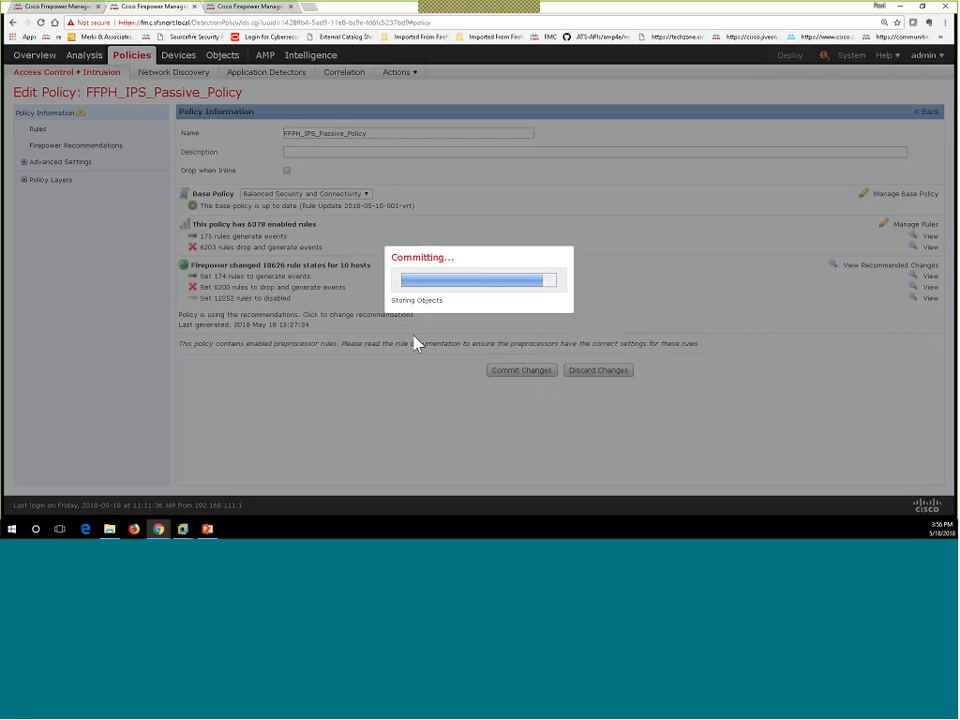
pyautogui.click(253, 8)
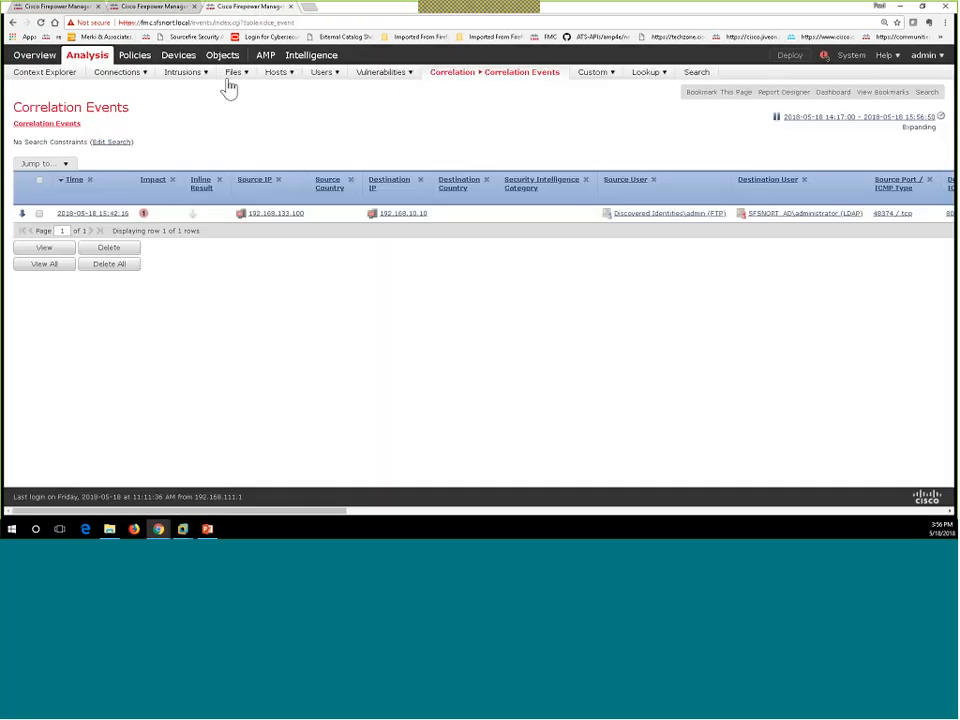
# Step: Open Analysis > Intrusions > Events and its time range settings
pyautogui.click(184, 91)
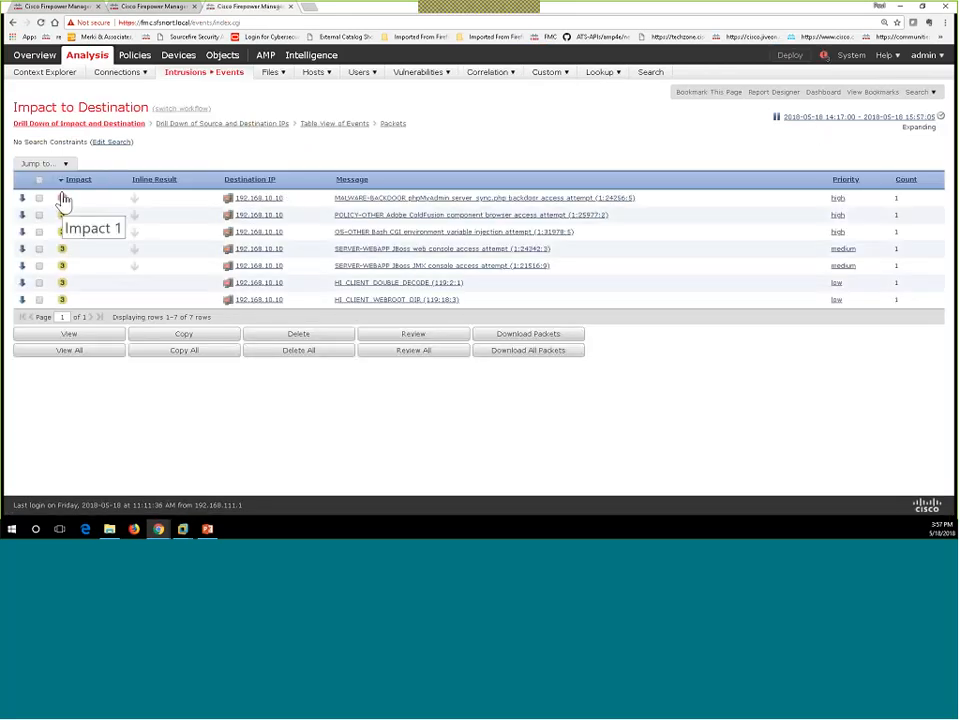
pyautogui.click(837, 118)
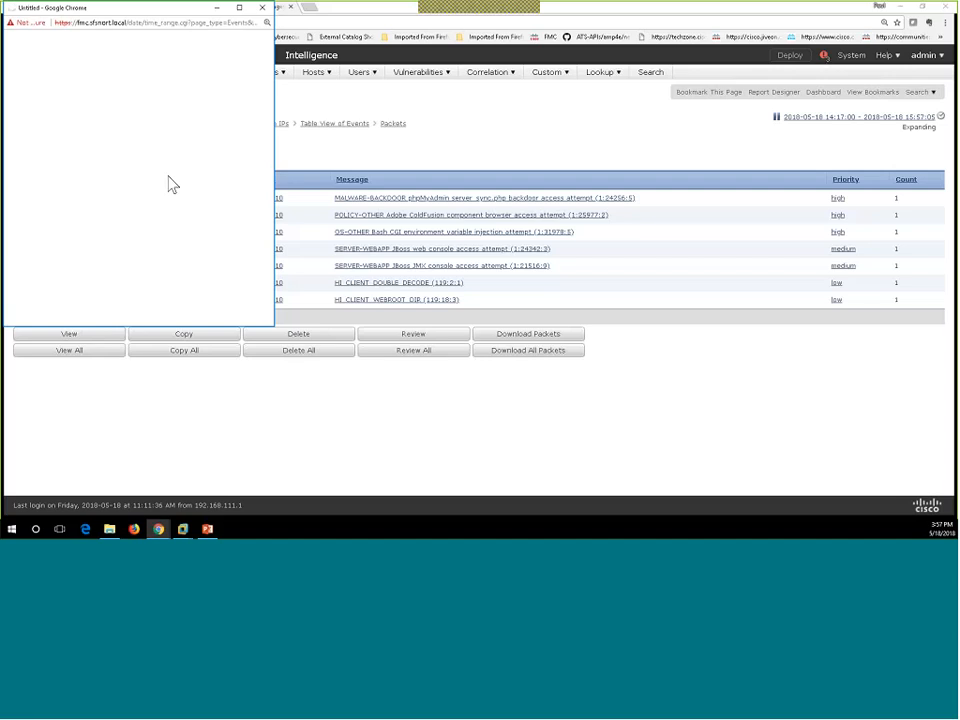
# Step: Set a static event time window starting at 15:30 and apply it
pyautogui.scroll(-3, 63, 150)
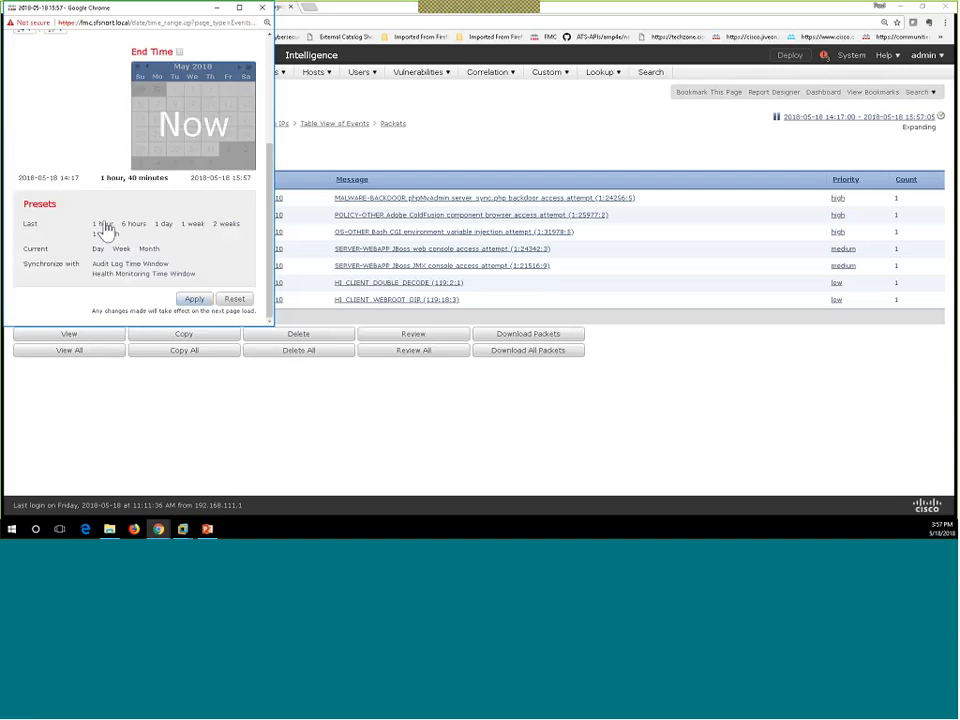
pyautogui.scroll(3, 95, 150)
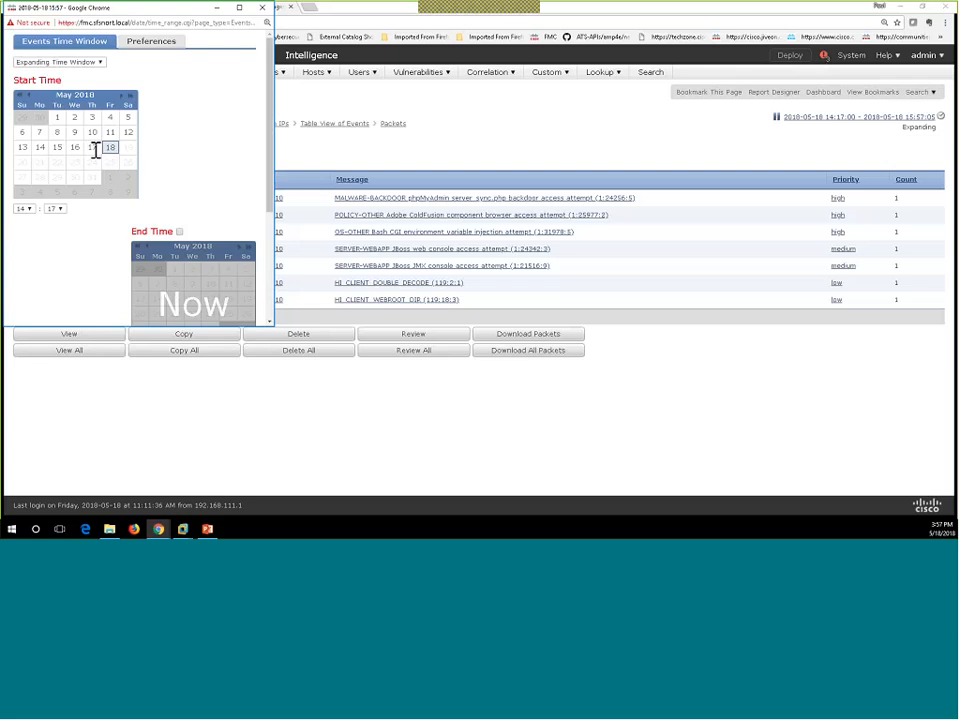
pyautogui.click(58, 63)
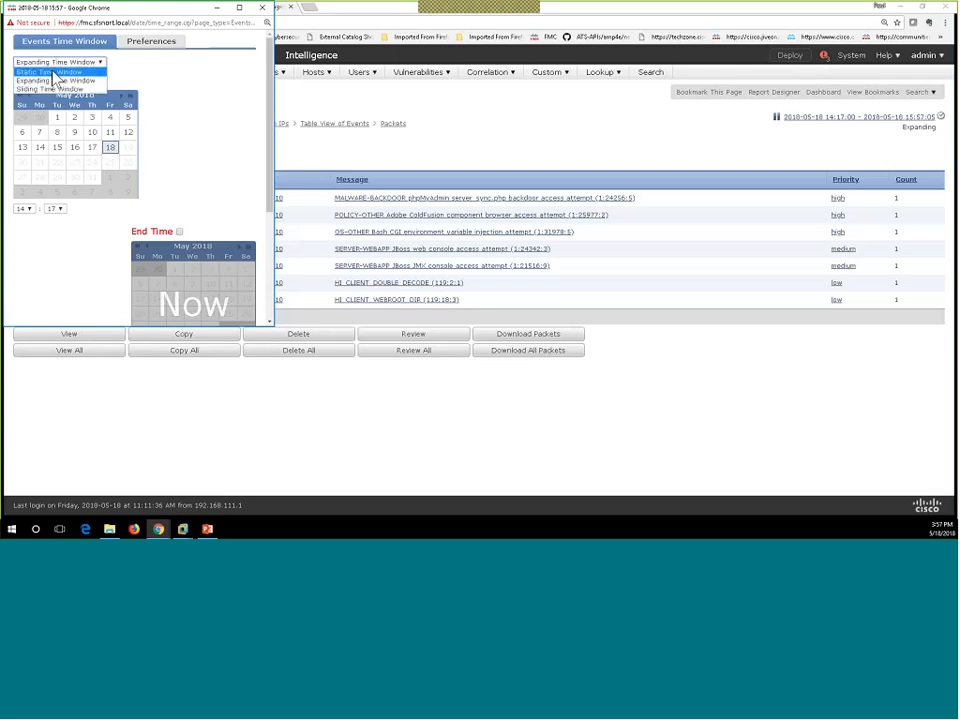
pyautogui.click(55, 80)
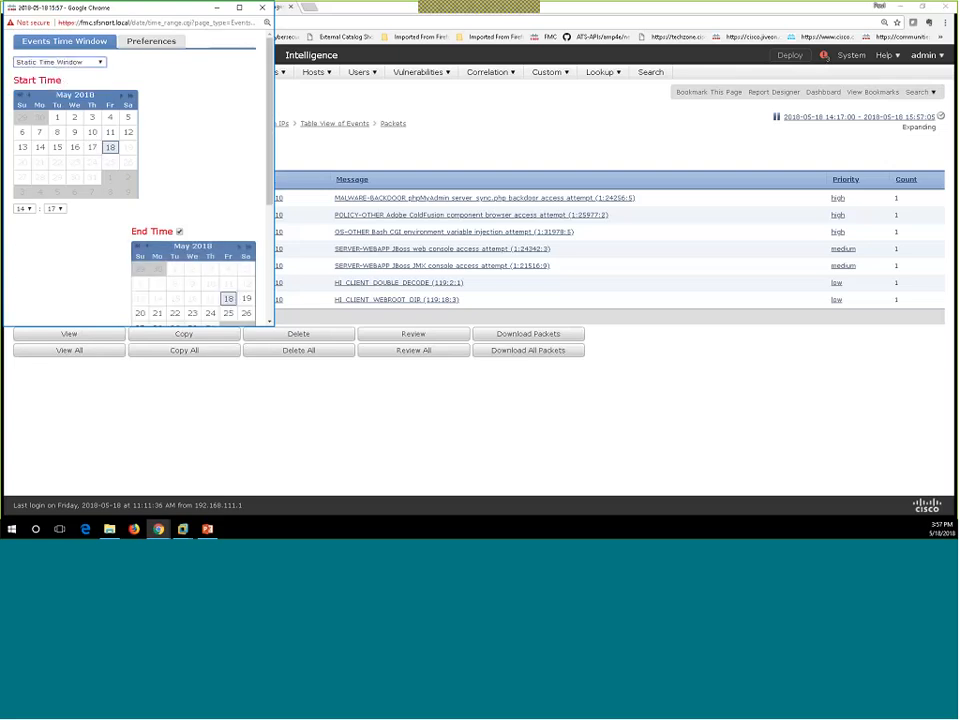
pyautogui.scroll(-1, 87, 241)
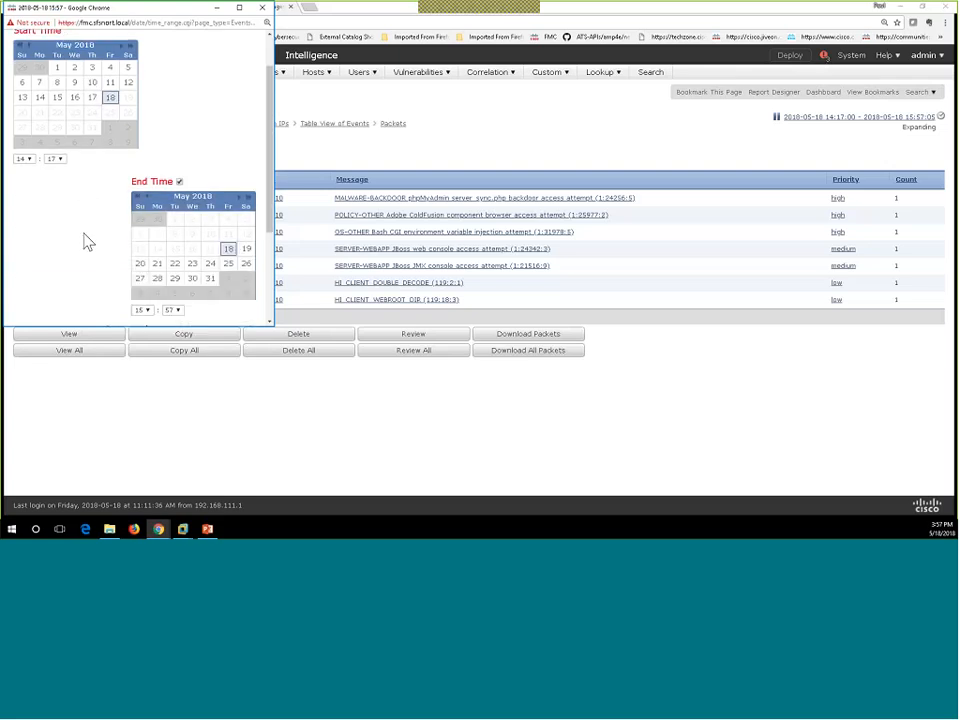
pyautogui.click(27, 159)
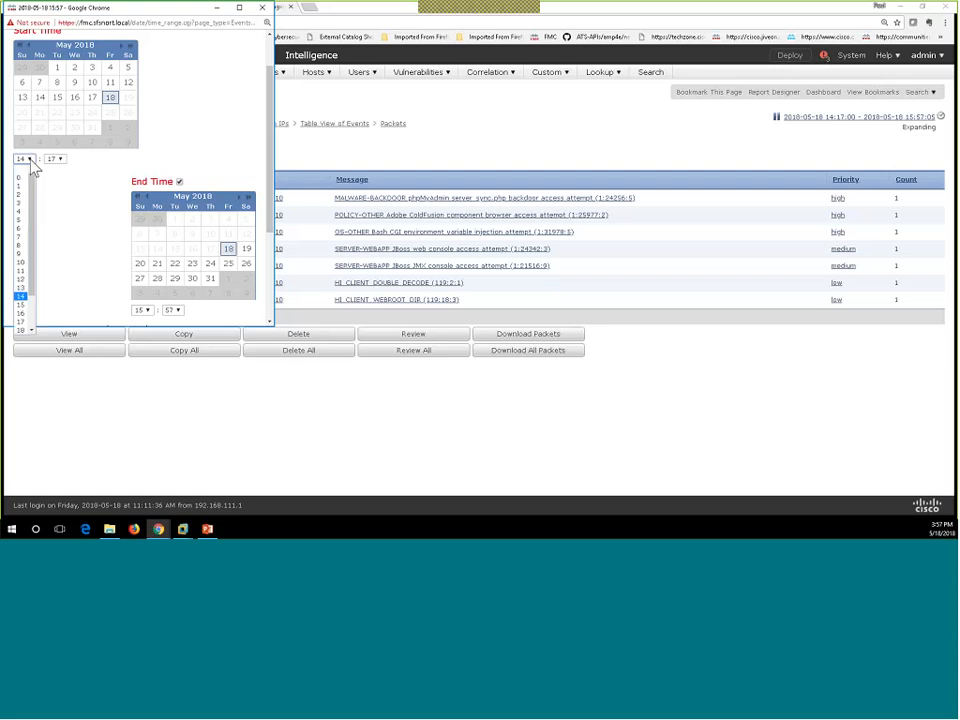
pyautogui.click(24, 305)
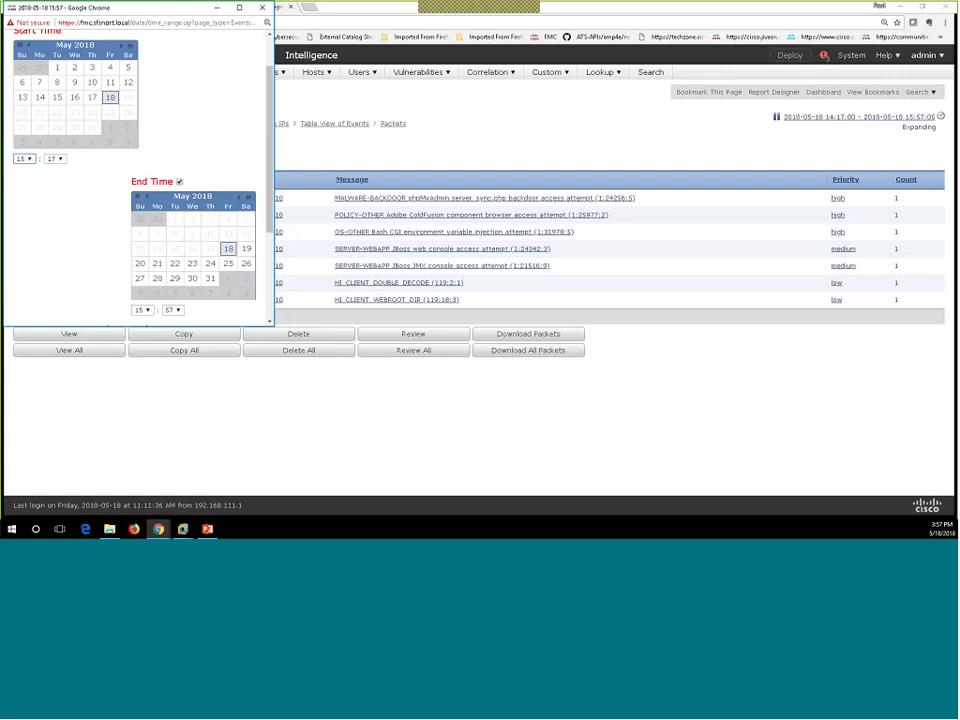
pyautogui.click(55, 159)
pyautogui.scroll(-6, 48, 236)
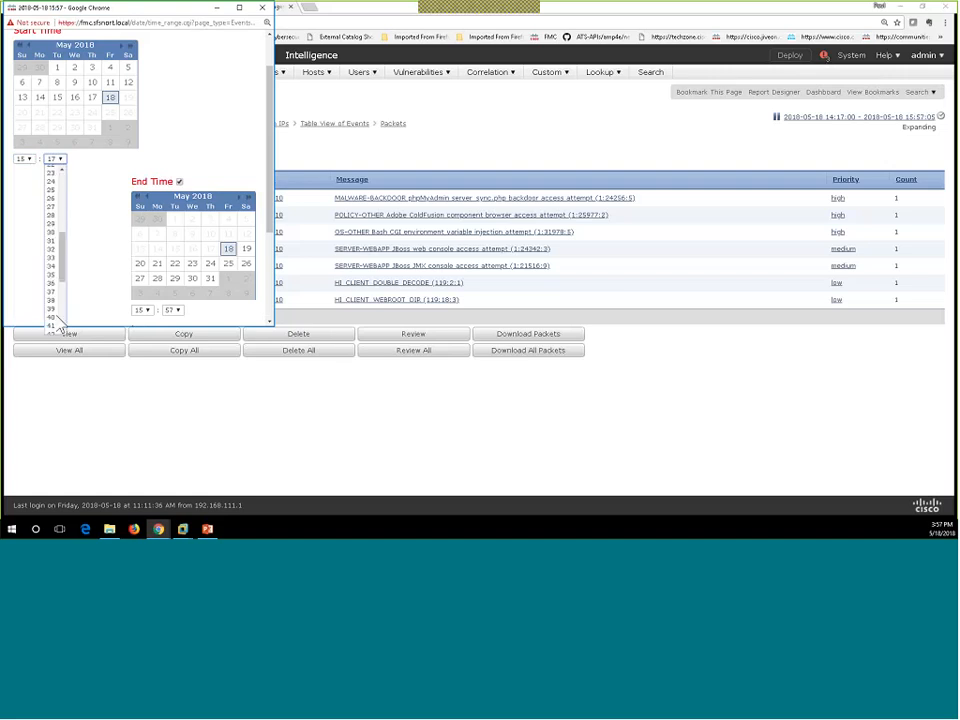
pyautogui.scroll(2, 52, 236)
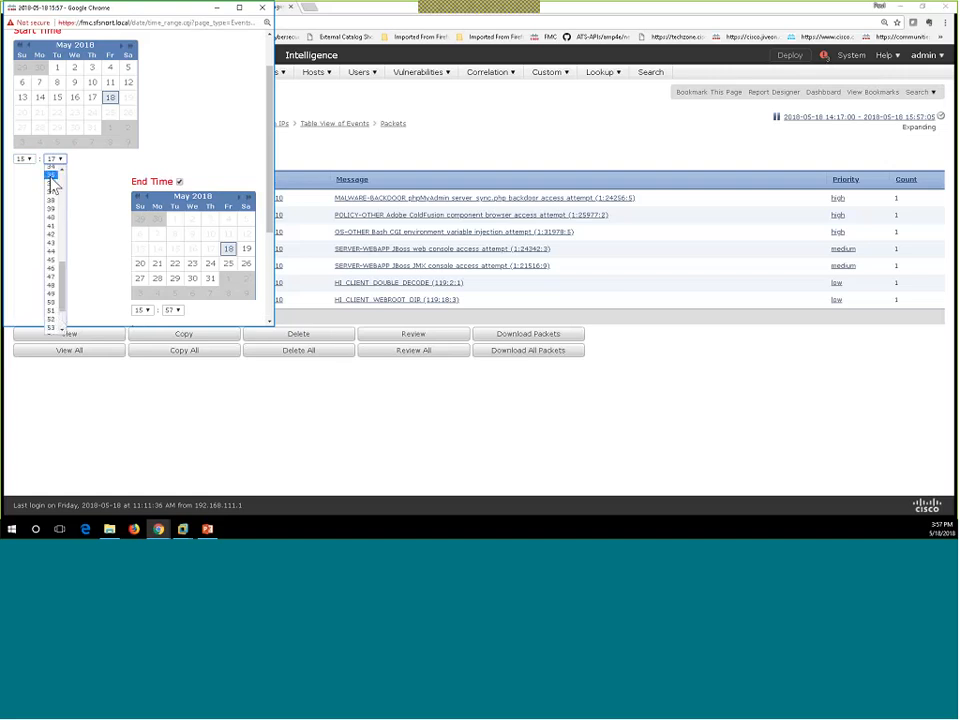
pyautogui.click(52, 232)
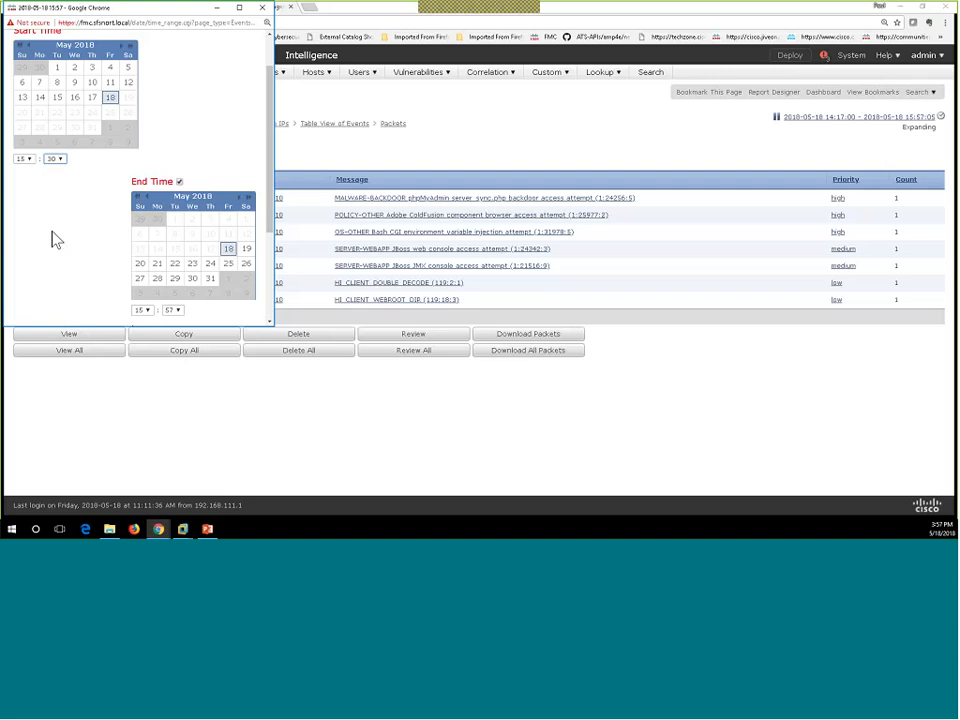
pyautogui.scroll(-1, 172, 273)
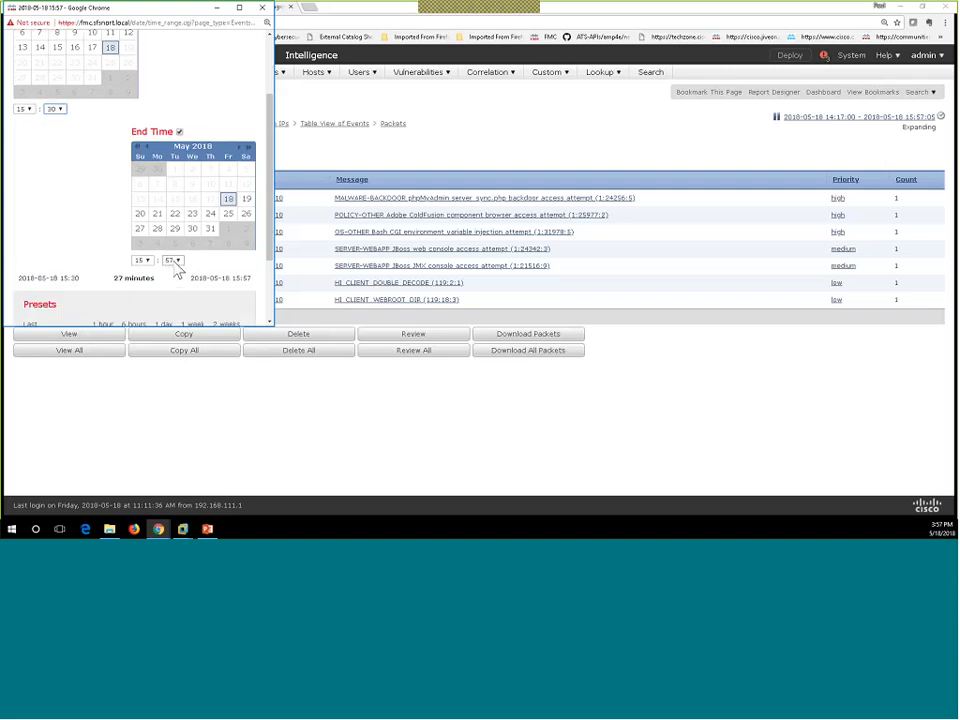
pyautogui.scroll(-2, 100, 230)
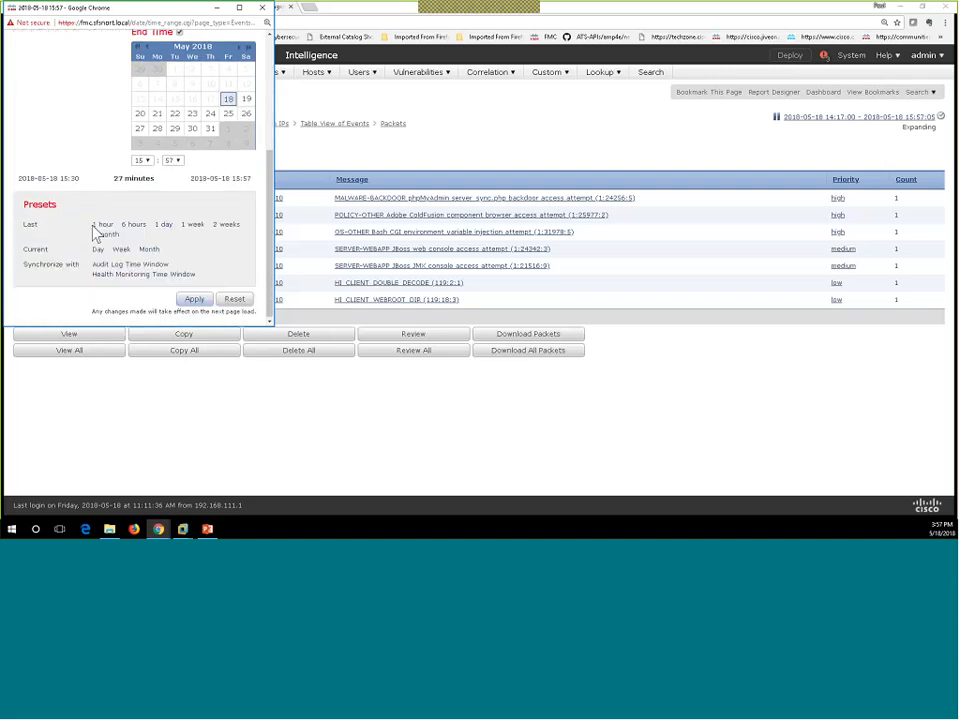
pyautogui.click(197, 300)
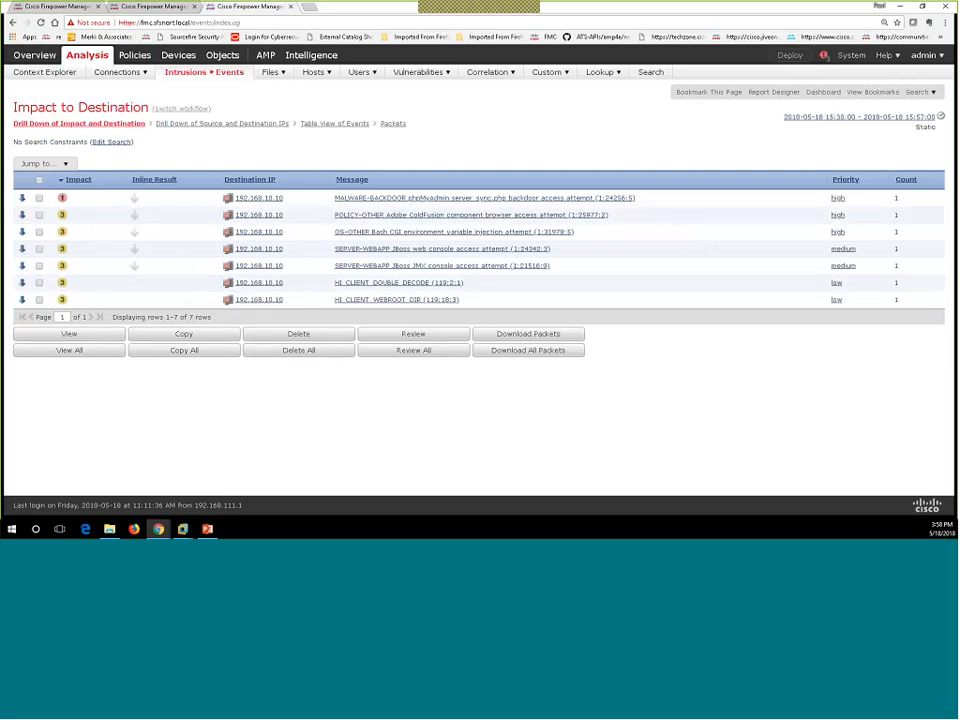
# Step: Move the event window start to 15:50, apply it, and go to the intrusion policy list
pyautogui.click(866, 122)
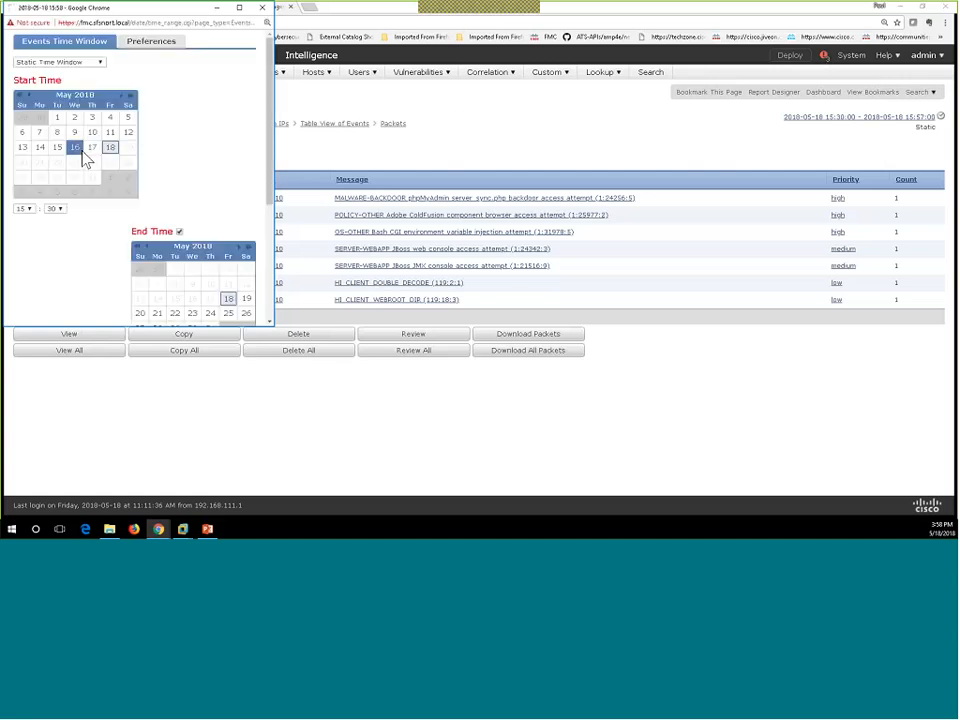
pyautogui.click(59, 209)
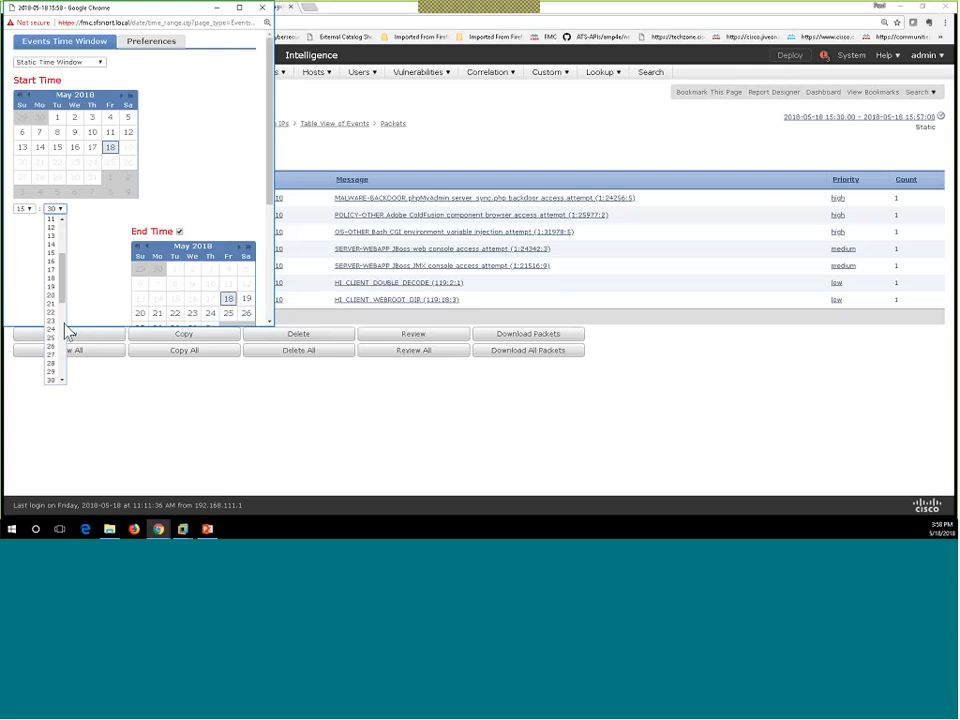
pyautogui.scroll(-6, 57, 369)
pyautogui.click(56, 360)
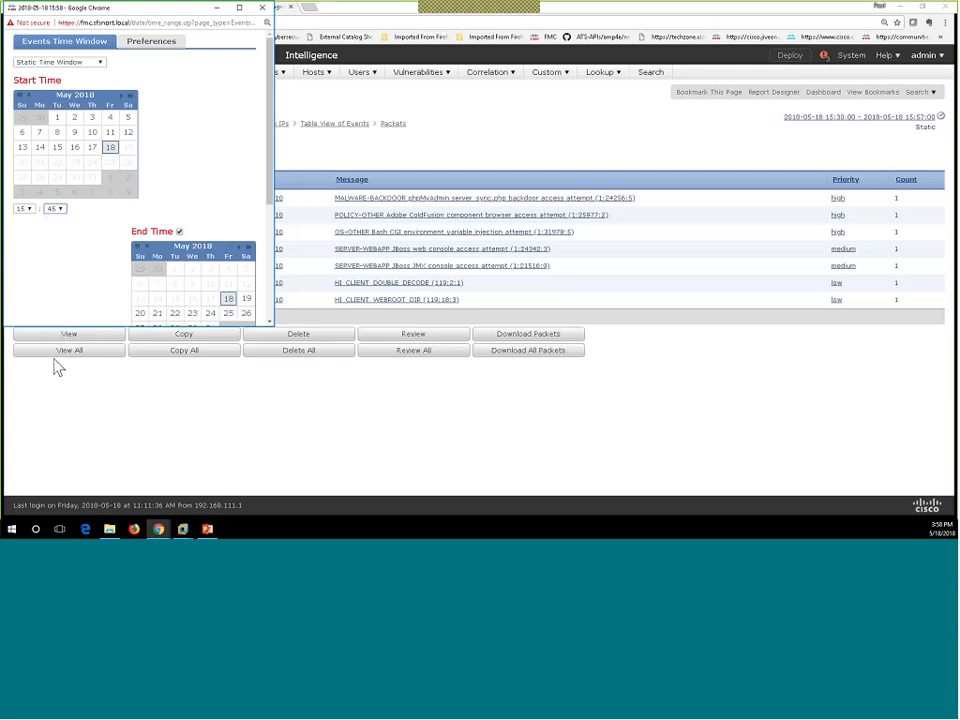
pyautogui.scroll(-2, 146, 216)
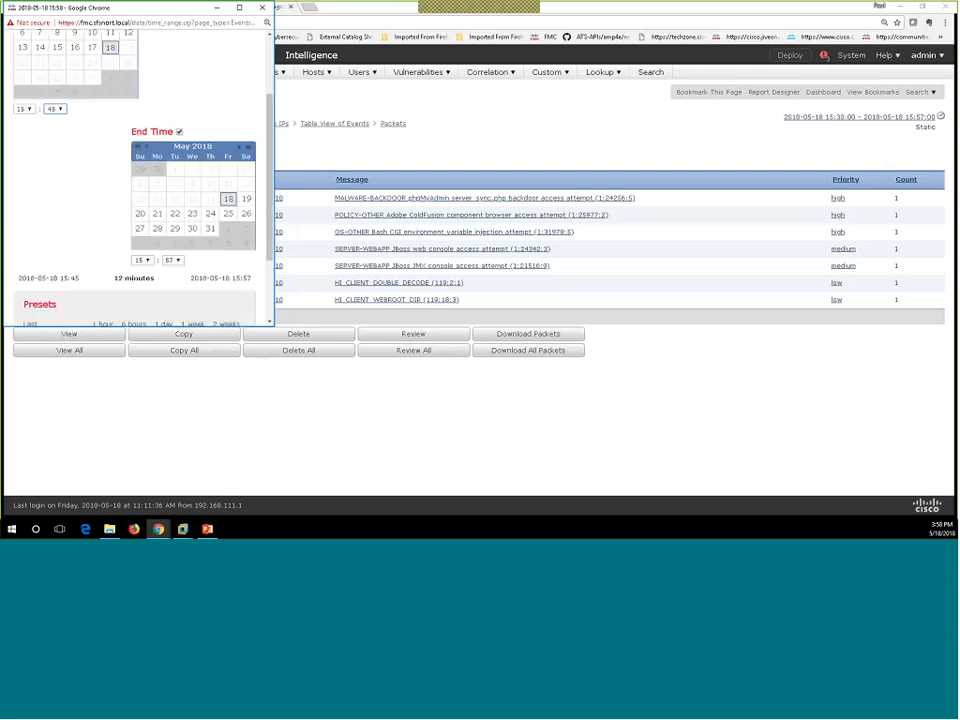
pyautogui.click(56, 109)
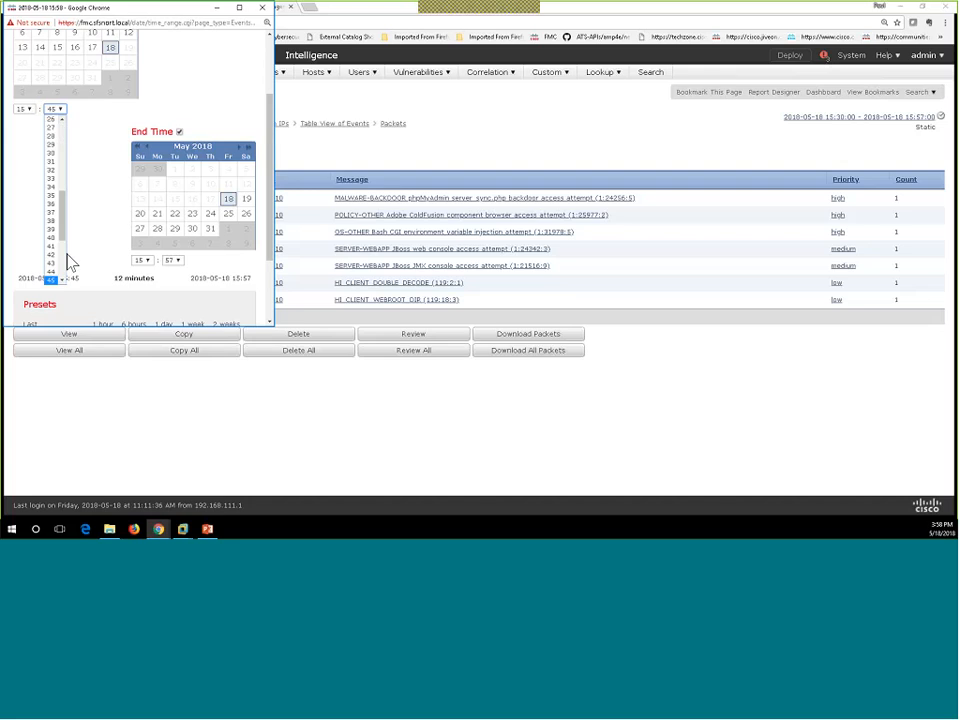
pyautogui.scroll(-3, 62, 282)
pyautogui.click(52, 244)
pyautogui.scroll(-2, 62, 242)
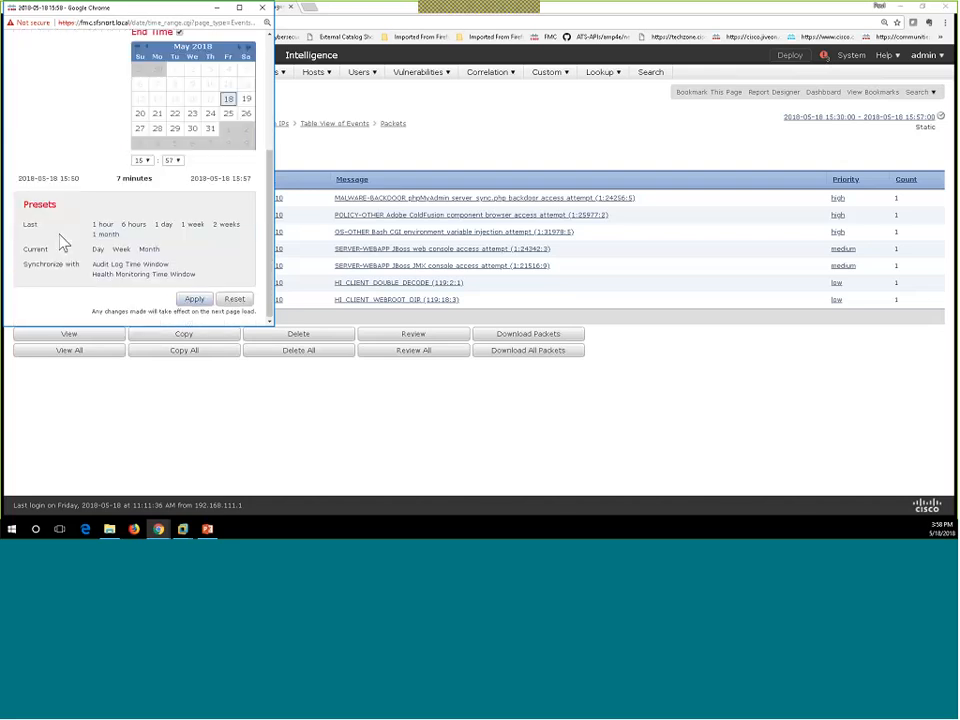
pyautogui.click(194, 299)
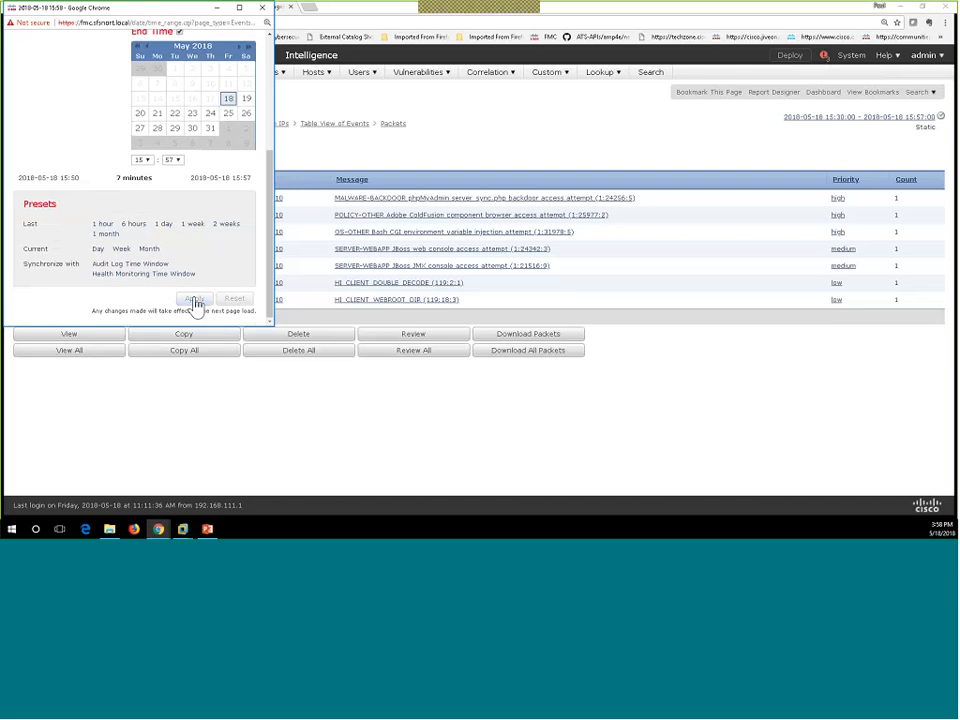
pyautogui.moveTo(180, 19); pyautogui.dragTo(377, 111)
pyautogui.click(168, 12)
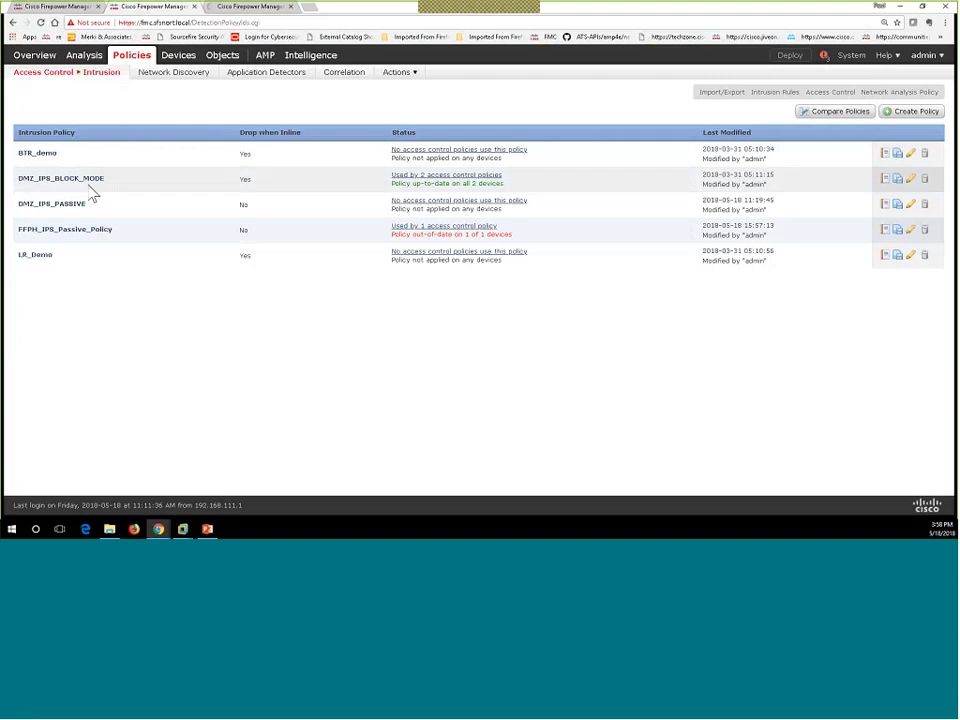
# Step: Select the NGIPSv device in Deploy Policies and deploy its pending FFPH_IPS_Passive_Policy changes
pyautogui.moveTo(102, 84)
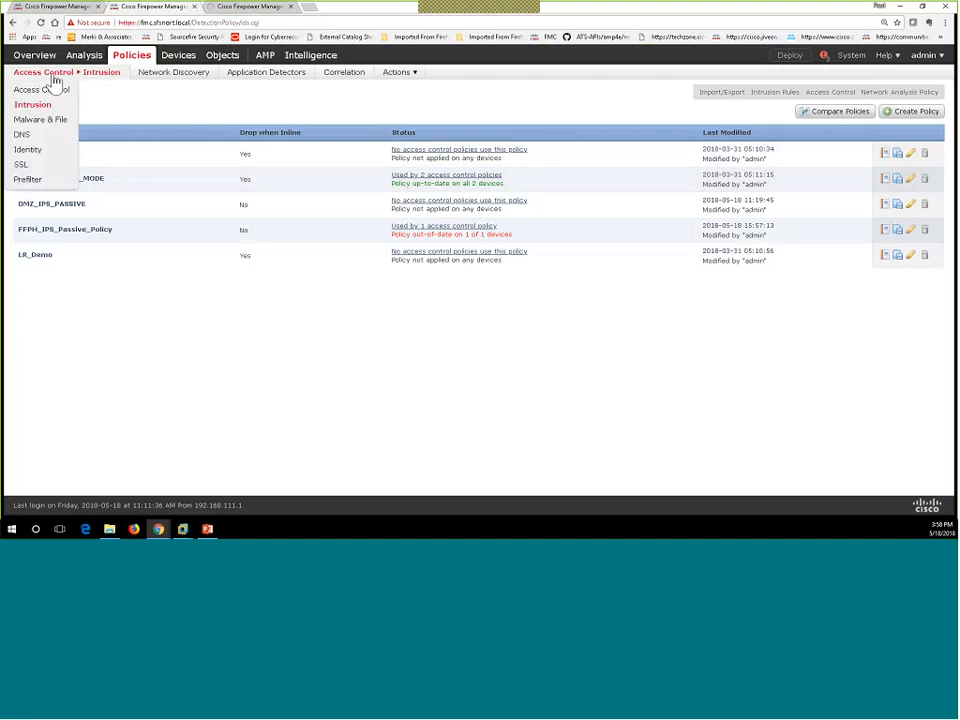
pyautogui.click(787, 57)
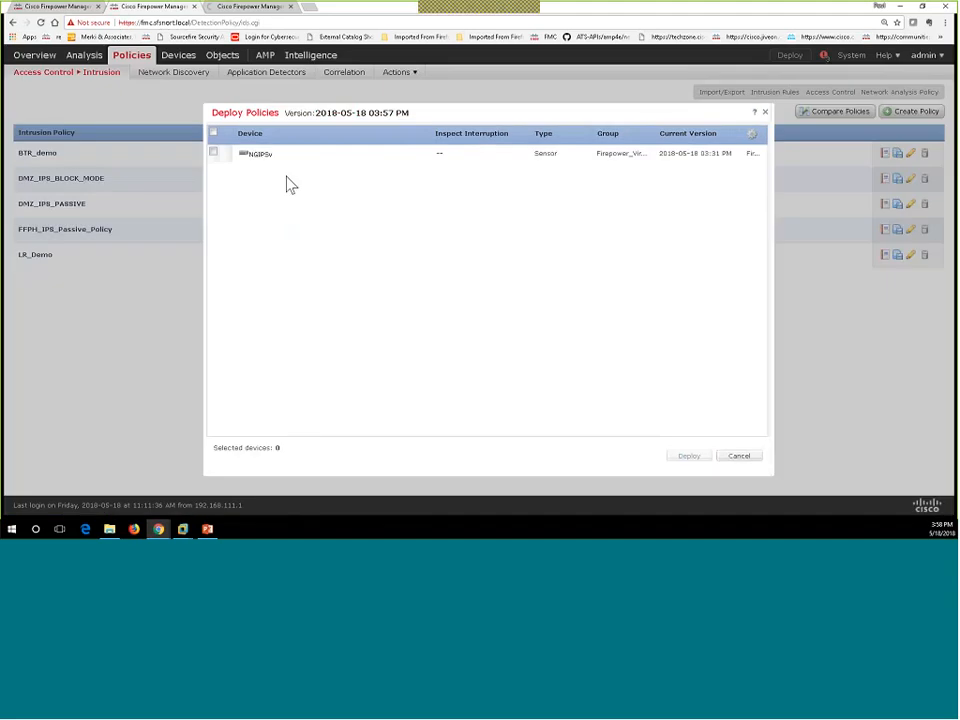
pyautogui.click(225, 152)
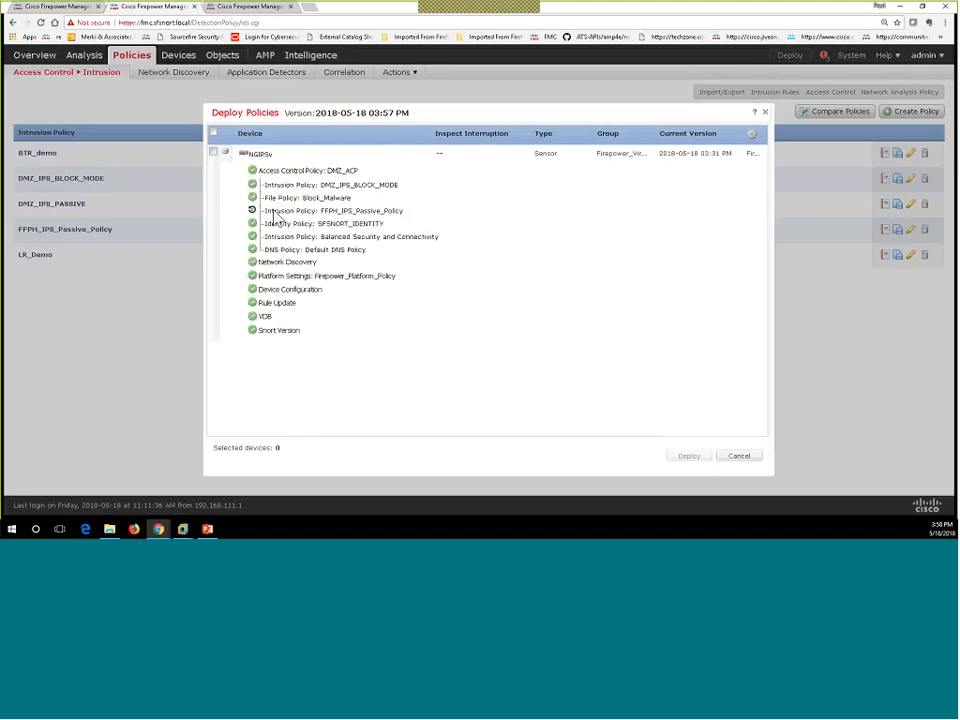
pyautogui.click(213, 152)
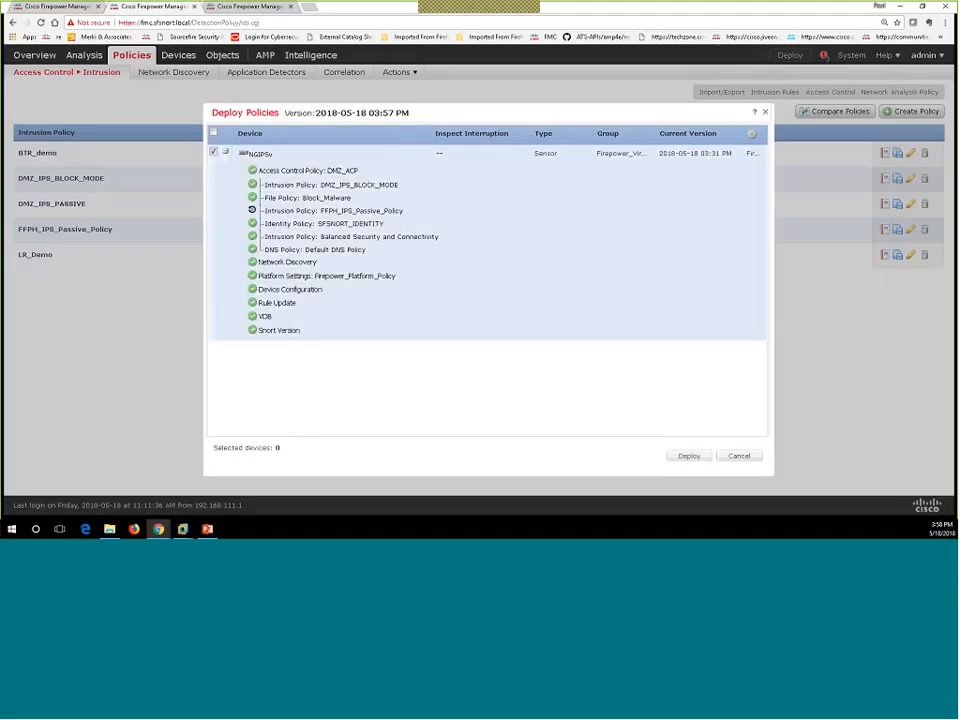
pyautogui.click(684, 461)
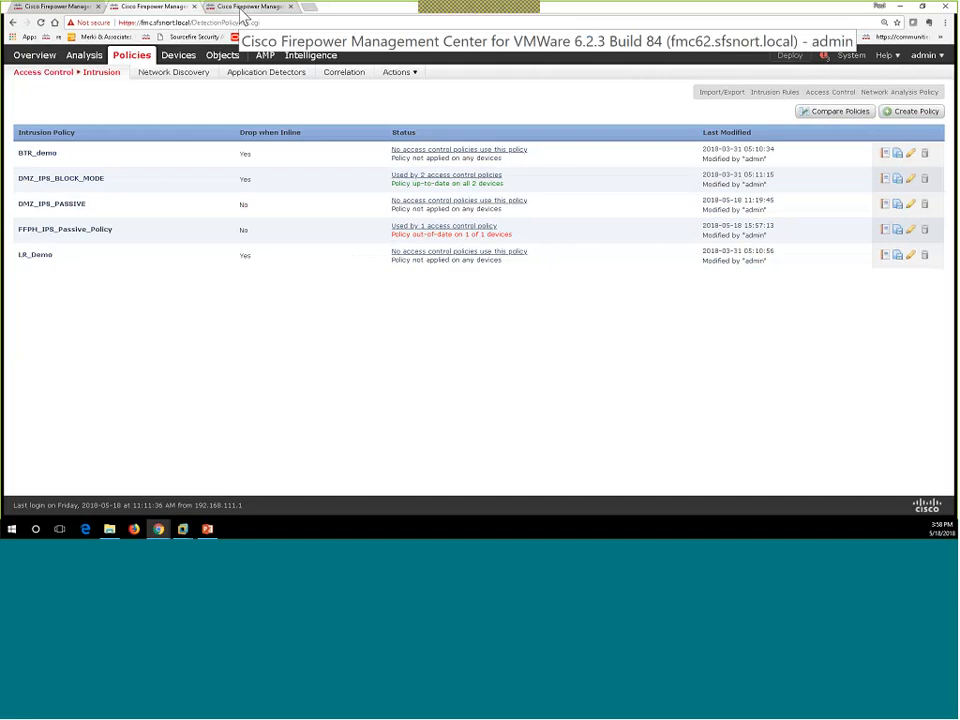
# Step: Return to the intrusion events view showing No Records and review the NGIPSv deployment in Tasks
pyautogui.click(243, 15)
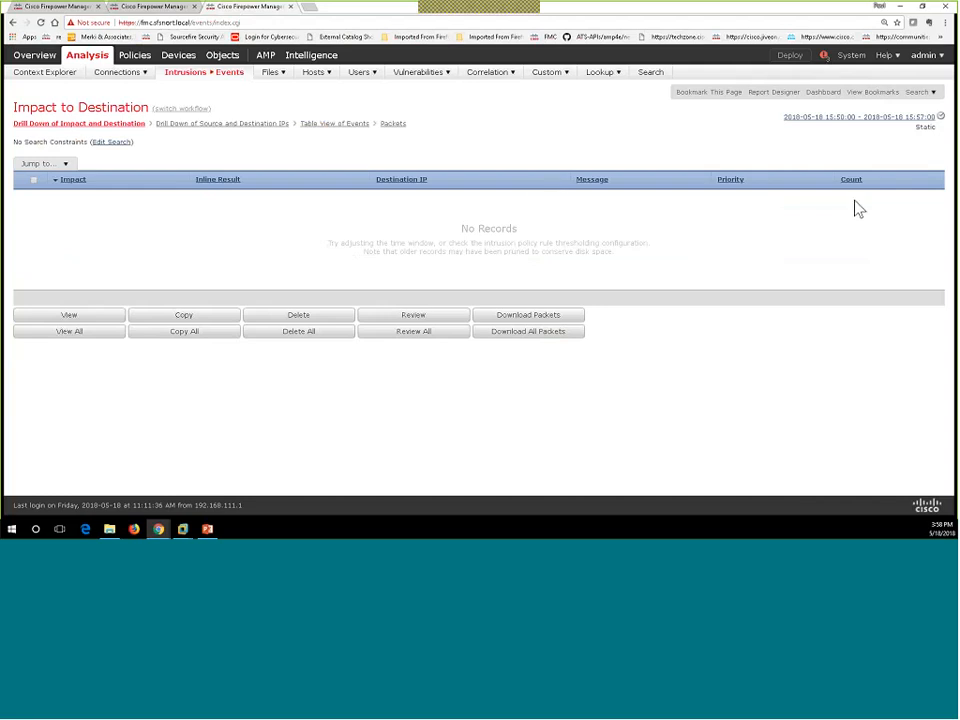
pyautogui.click(824, 57)
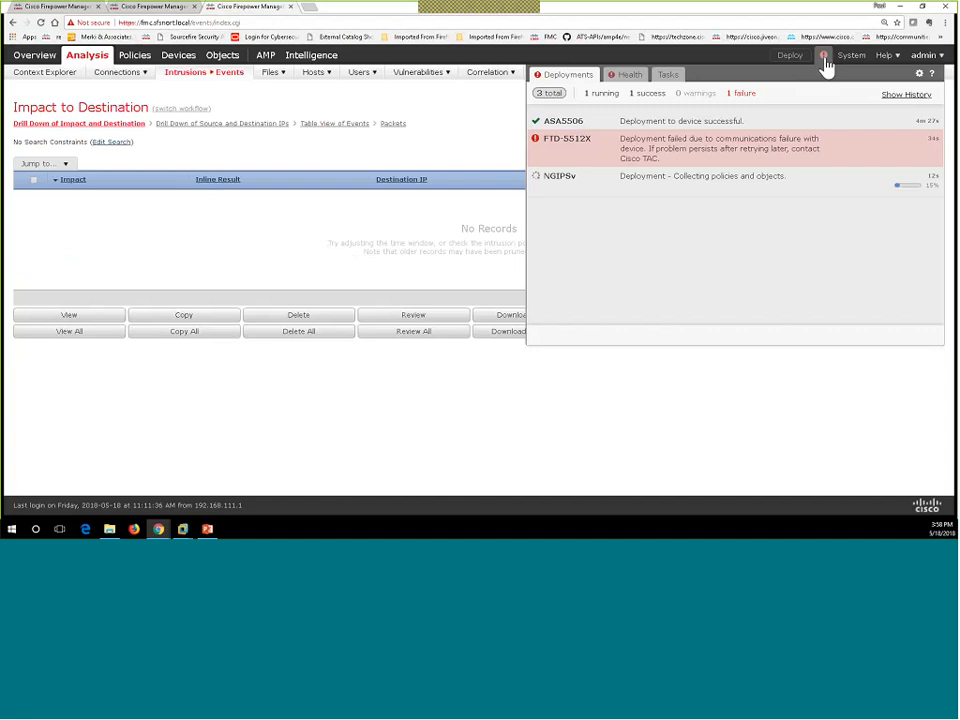
pyautogui.click(670, 77)
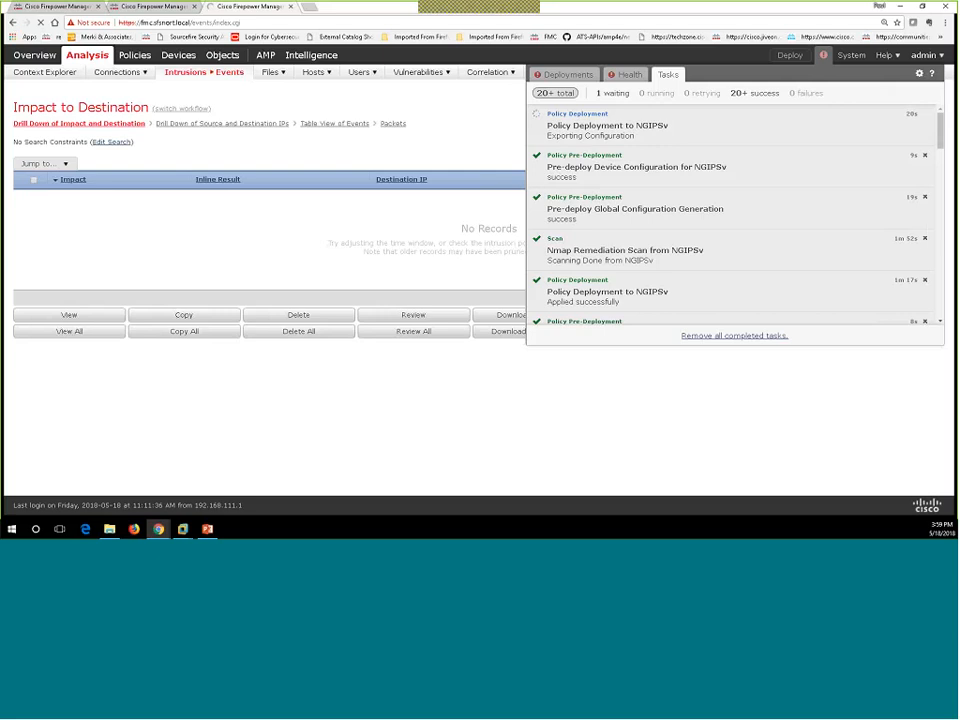
pyautogui.moveTo(941, 142); pyautogui.dragTo(952, 215)
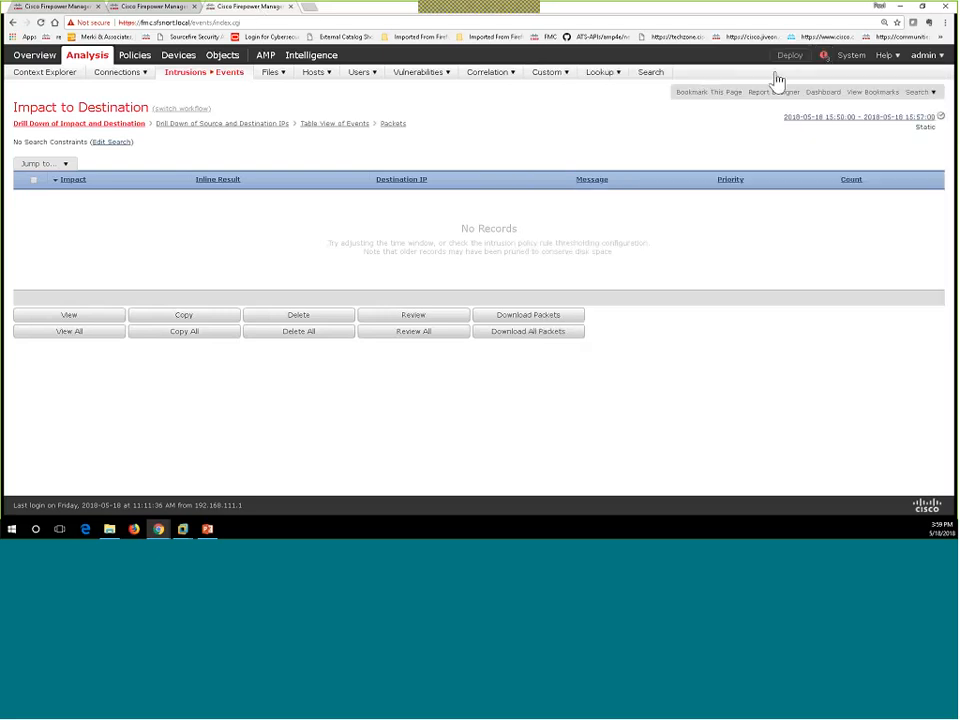
pyautogui.click(824, 55)
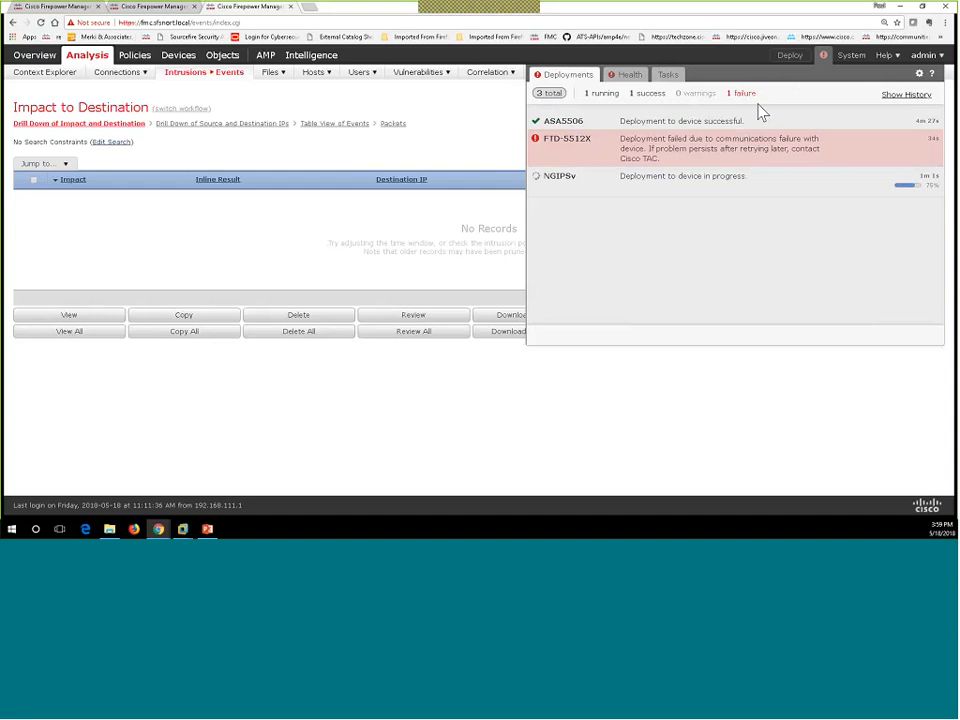
pyautogui.click(668, 75)
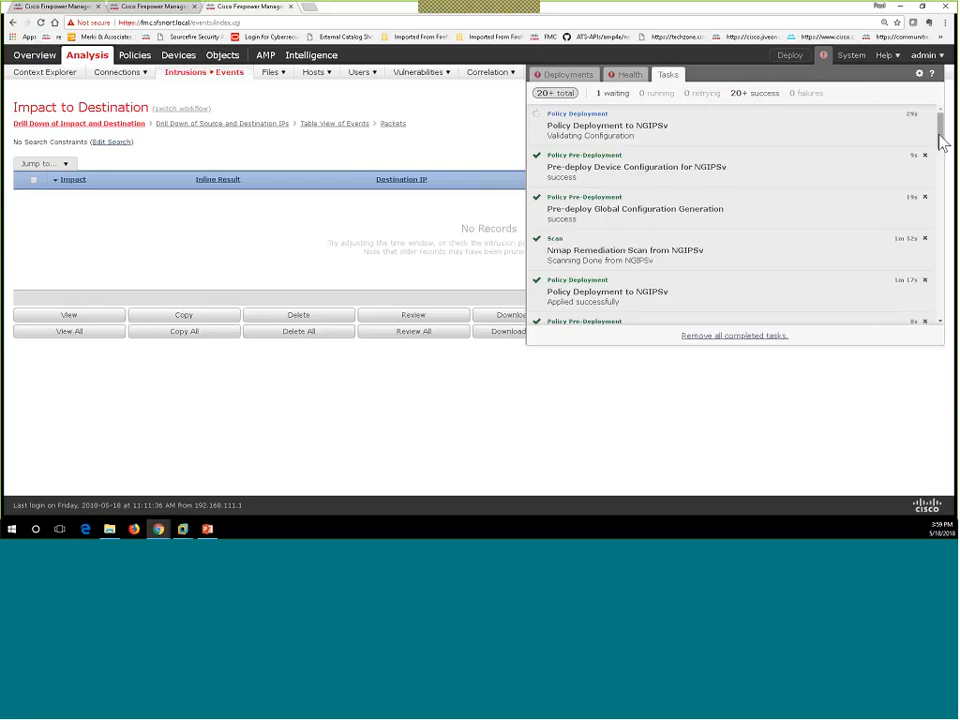
pyautogui.moveTo(940, 143); pyautogui.dragTo(948, 316)
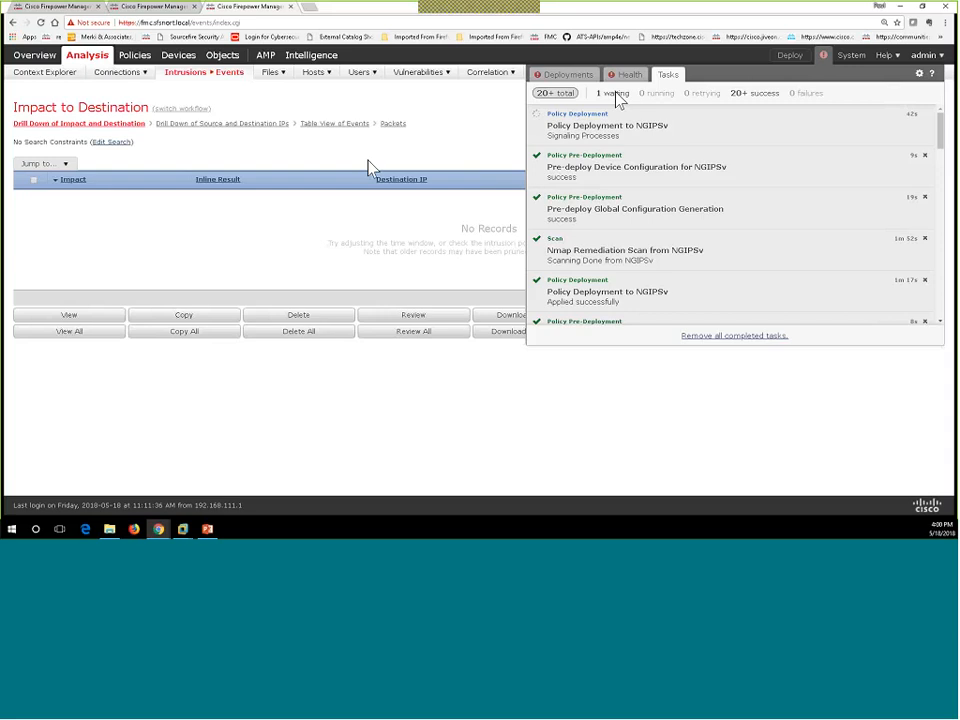
pyautogui.click(480, 132)
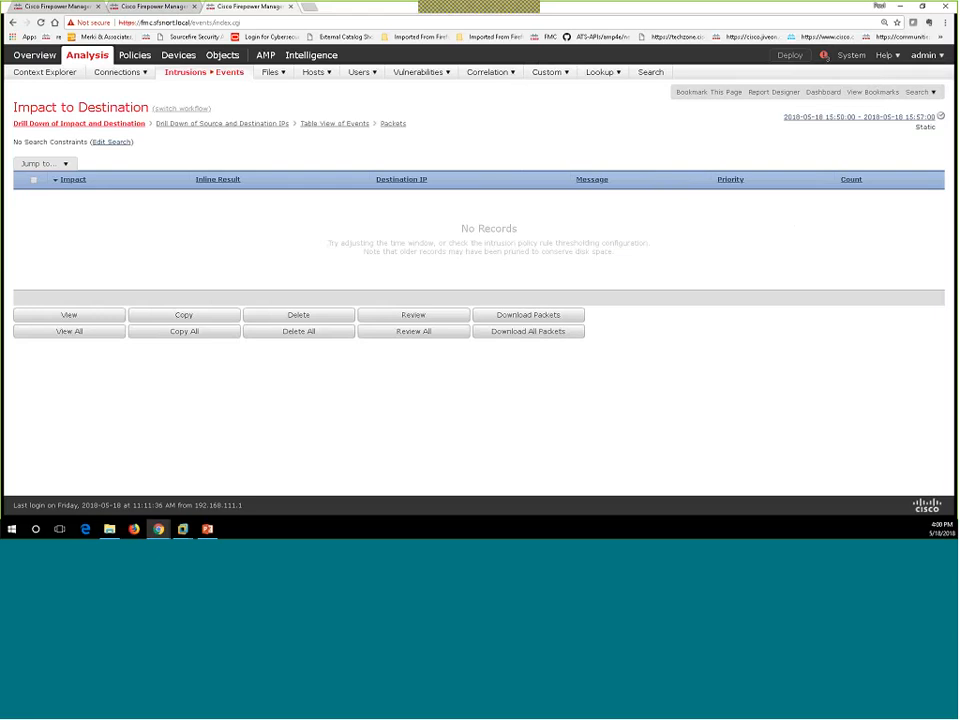
# Step: Verify in Tasks that 'Policy Deployment to NGIPSv' shows Applied successfully, then close the panel
pyautogui.click(823, 55)
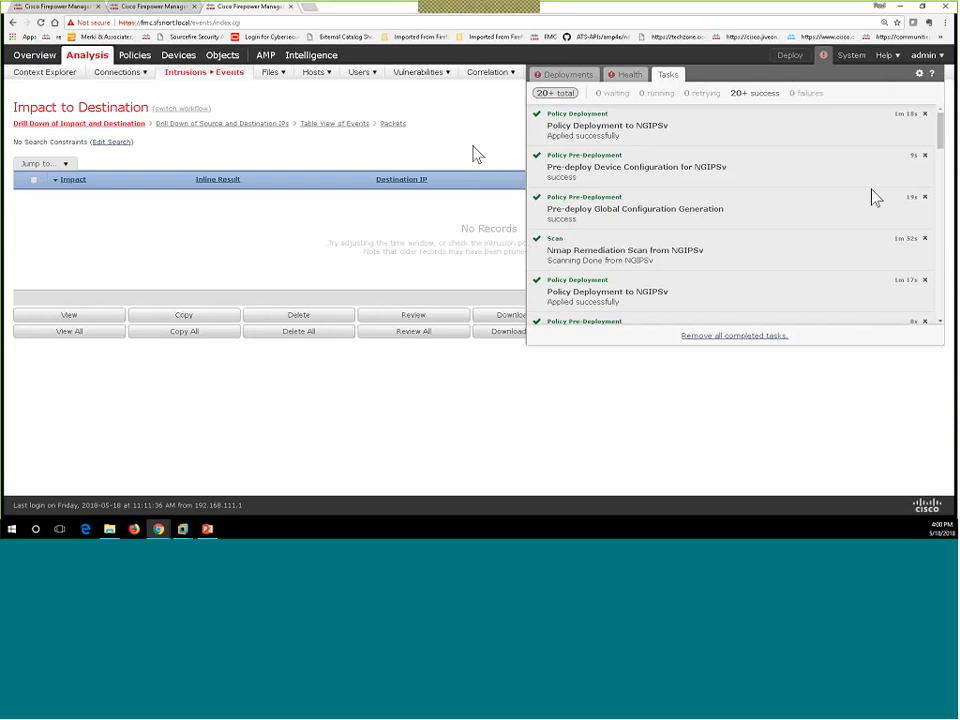
pyautogui.click(343, 260)
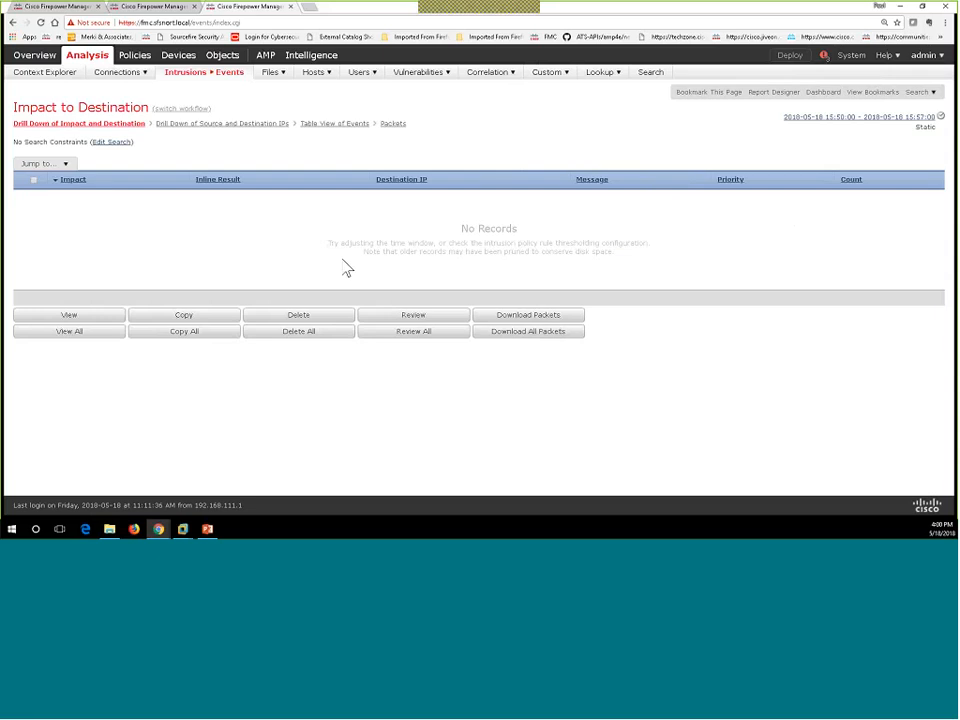
# Step: Refresh the events page, then switch to the Kali VM and enter the root password at its lock screen
pyautogui.press('F5')
pyautogui.hotkey('alt', 'Tab')
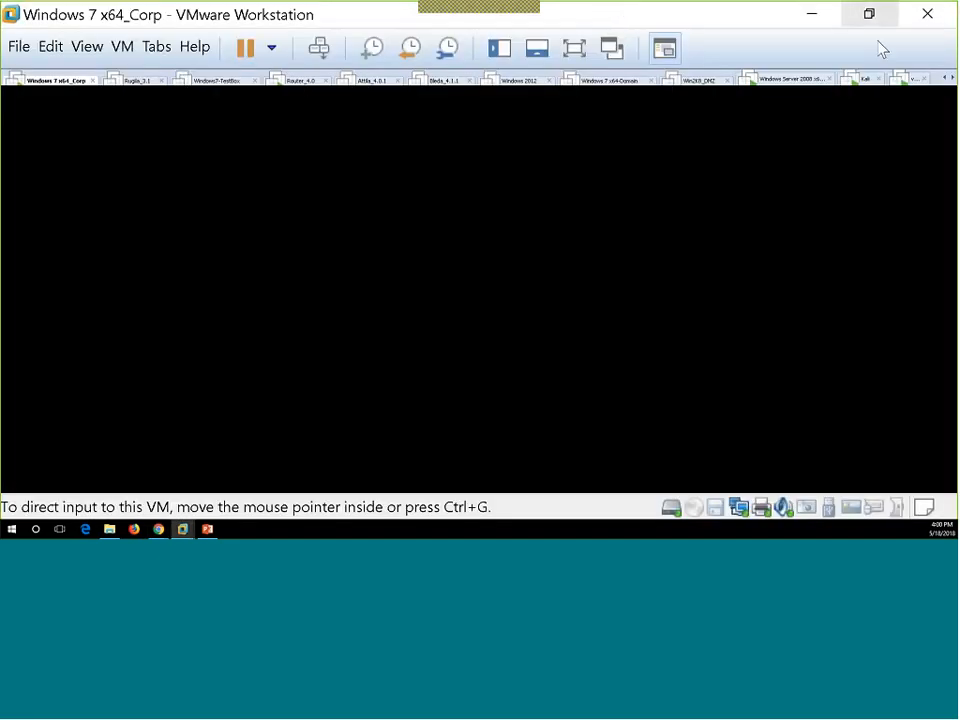
pyautogui.click(868, 80)
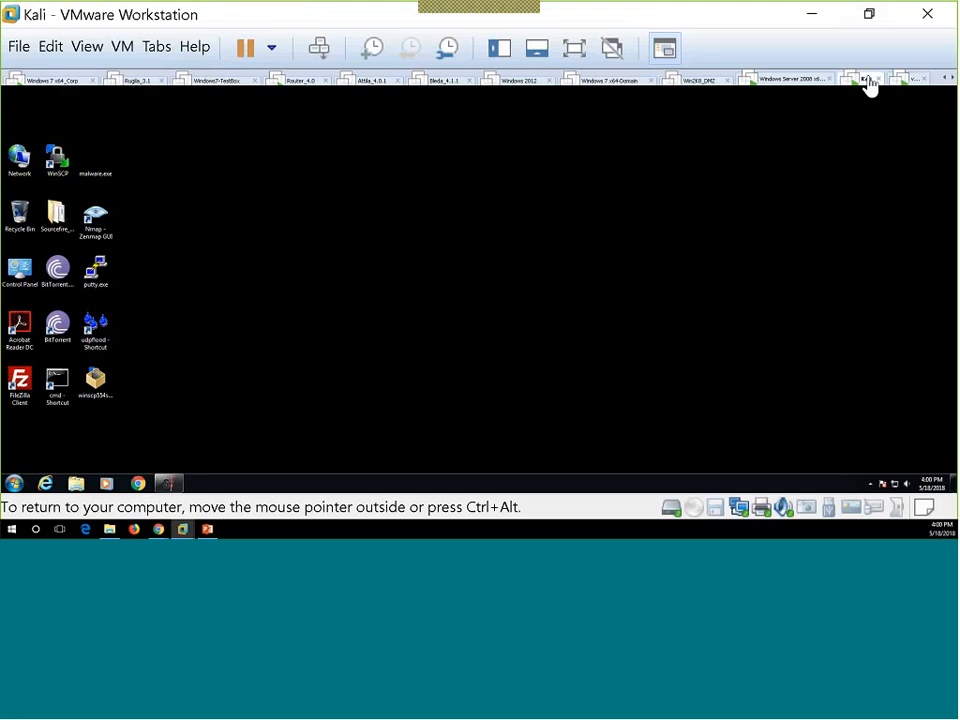
pyautogui.click(502, 450)
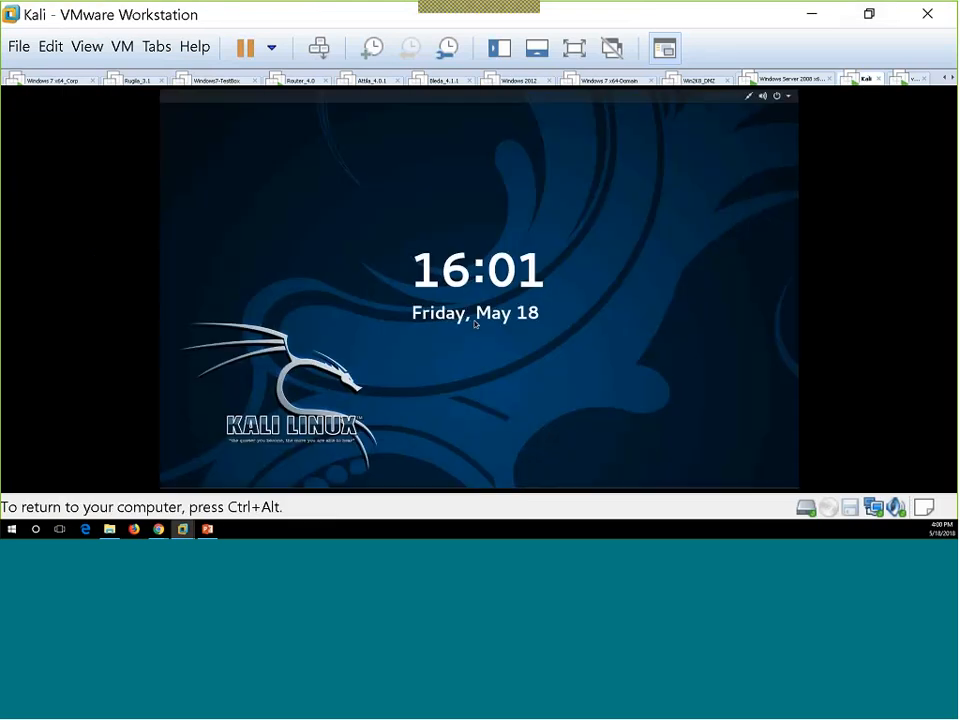
pyautogui.moveTo(474, 314); pyautogui.dragTo(439, 149)
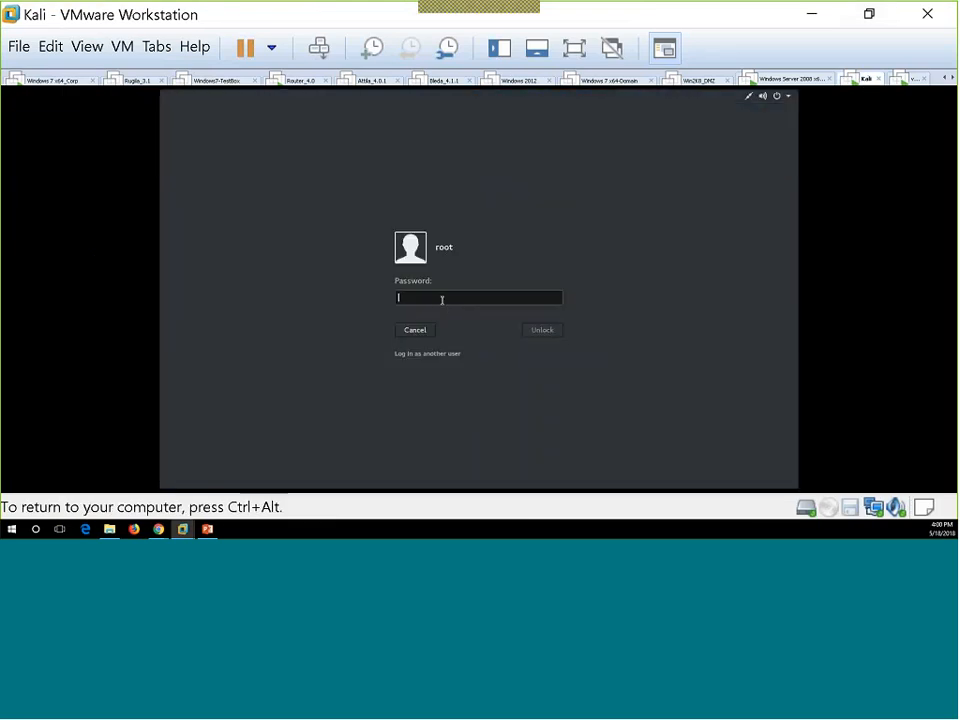
pyautogui.write('to')
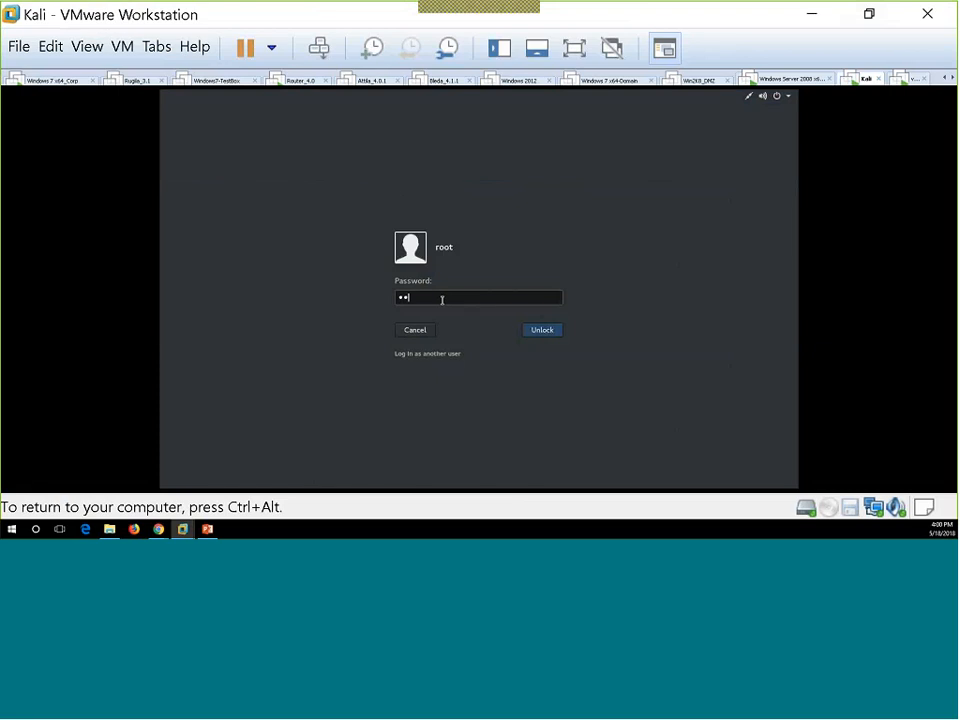
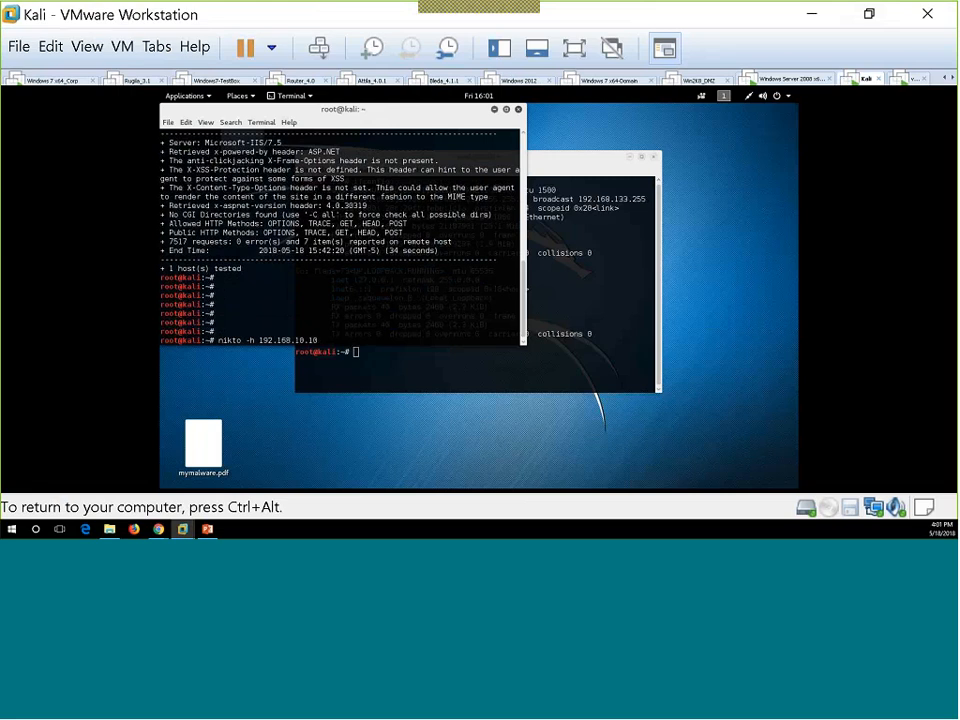
# Step: Rerun the recalled 'nikto -h 192.168.10.10' scan from the Kali terminal
pyautogui.press('Return')
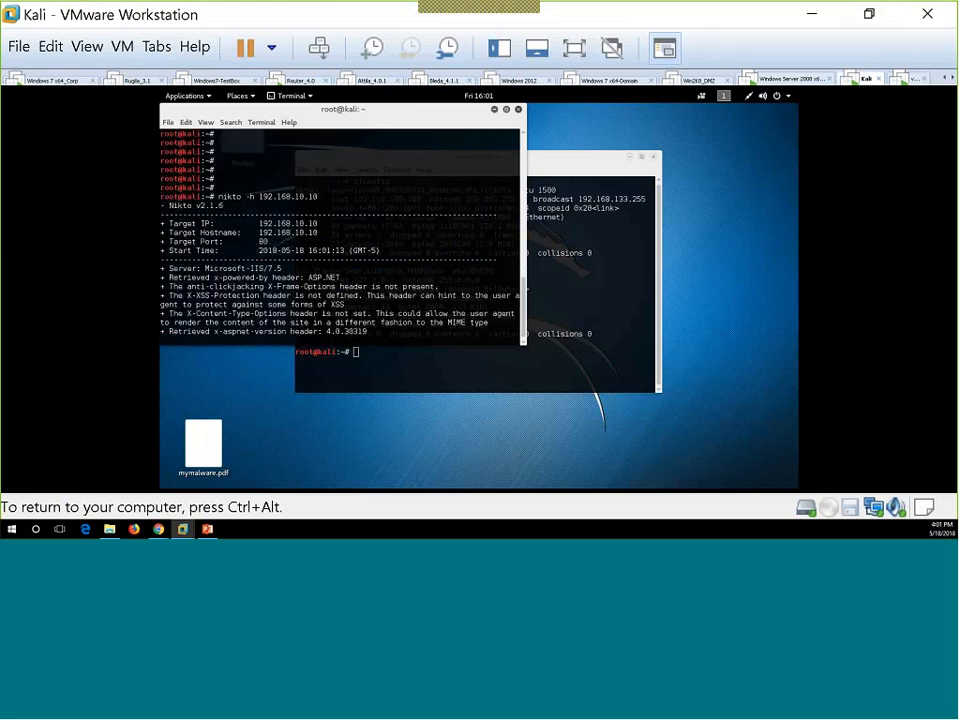
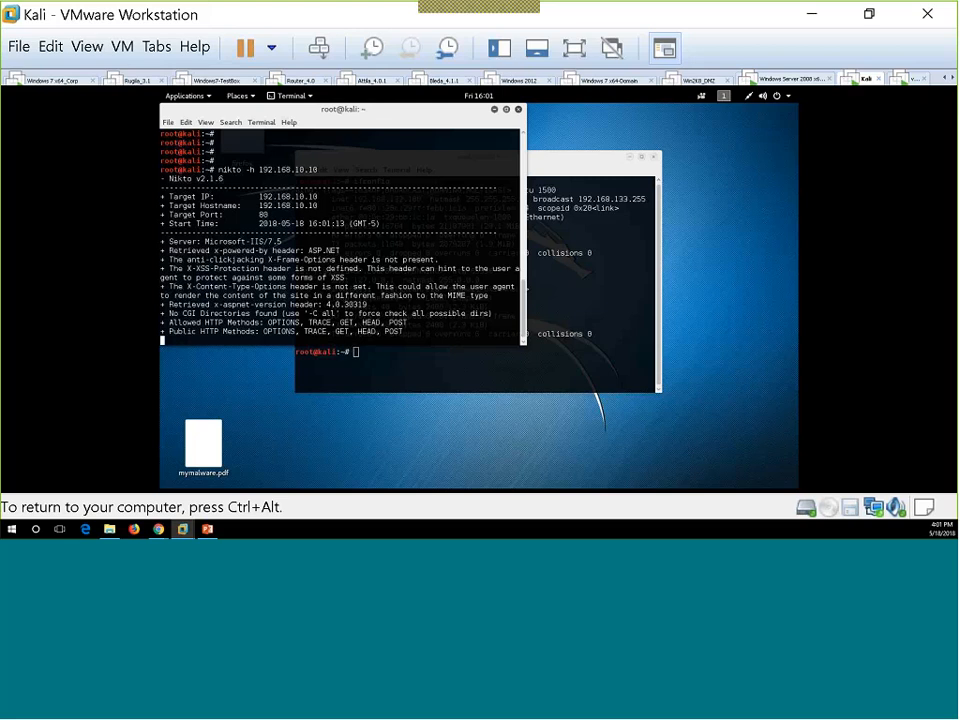
# Step: Launch Nikto in a terminal from the Kali Applications > 02 - Vulnerability Analysis menu
pyautogui.moveTo(435, 124); pyautogui.dragTo(569, 154)
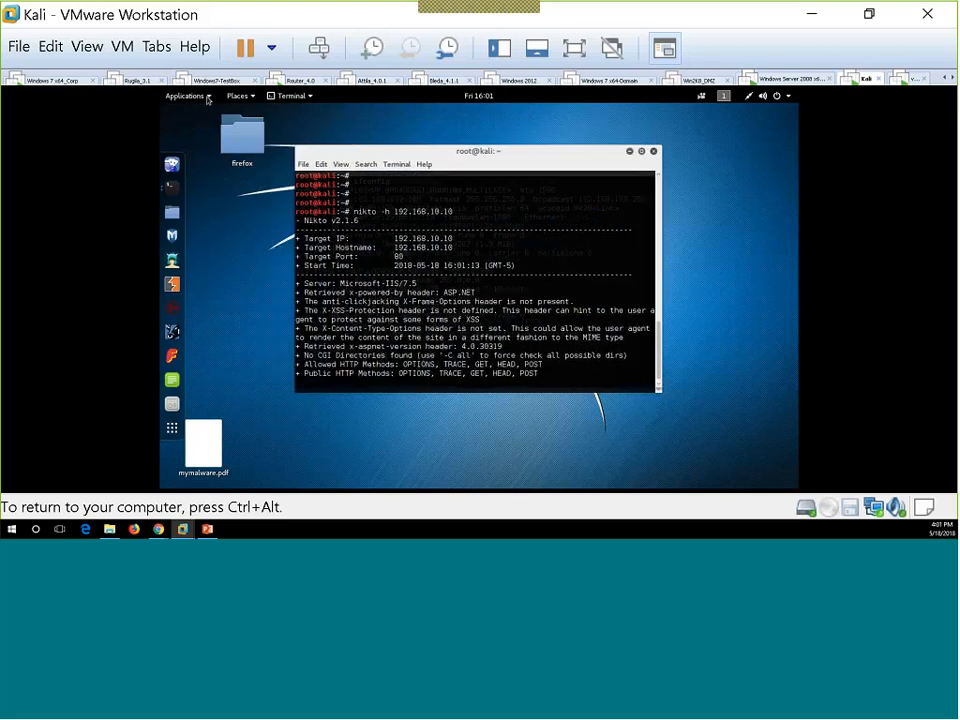
pyautogui.click(187, 96)
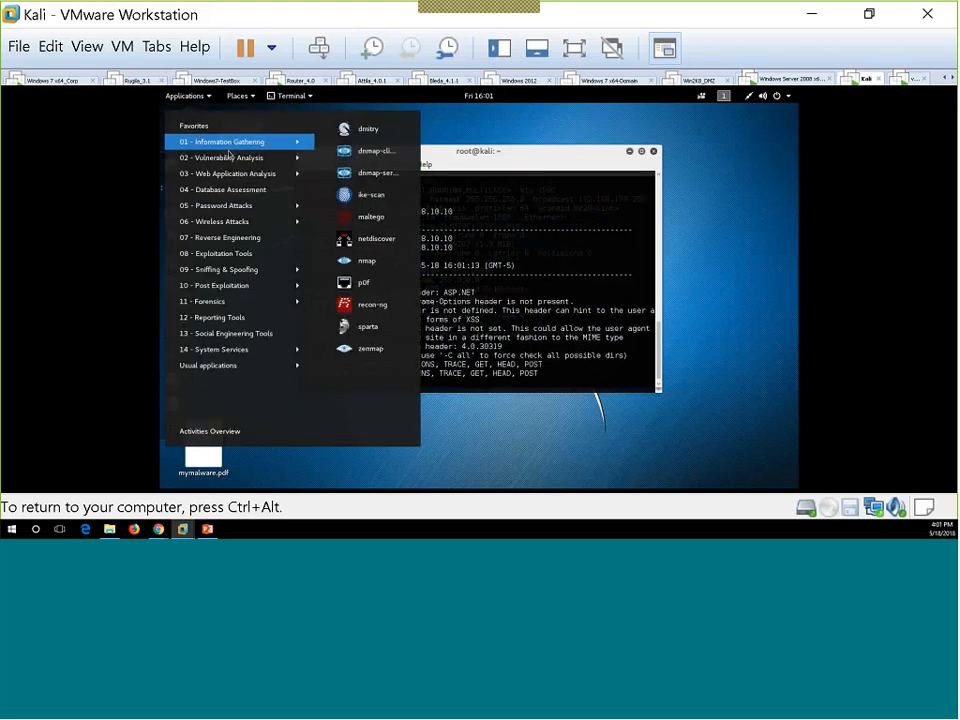
pyautogui.moveTo(232, 157)
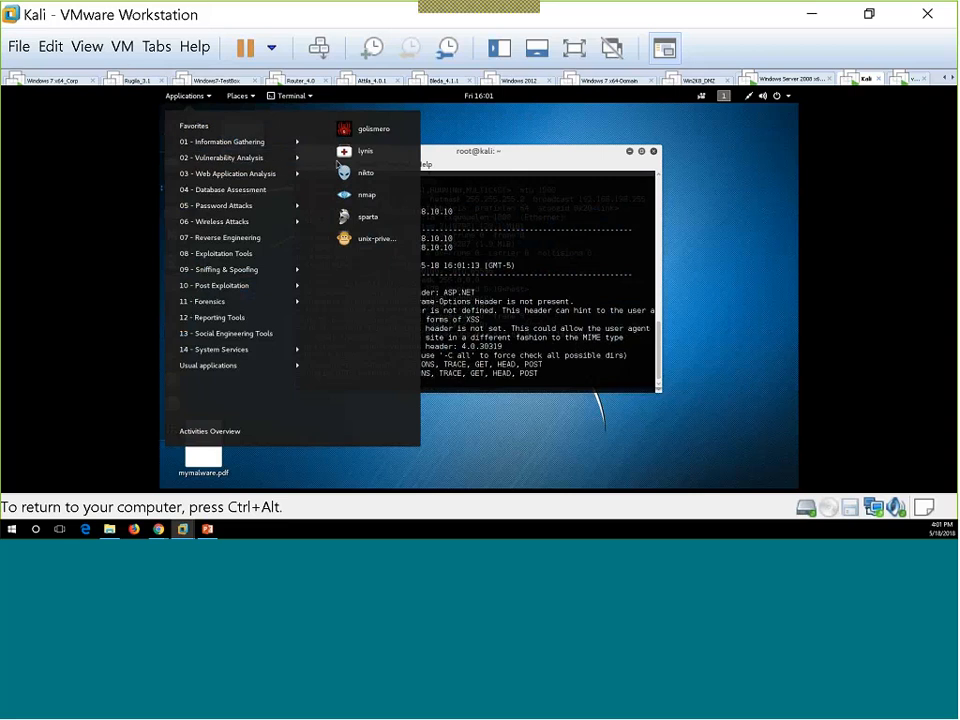
pyautogui.click(366, 172)
# Step: Run 'nikto -h 192.168.10.11' and release keyboard and mouse from the VM
pyautogui.press('Return')
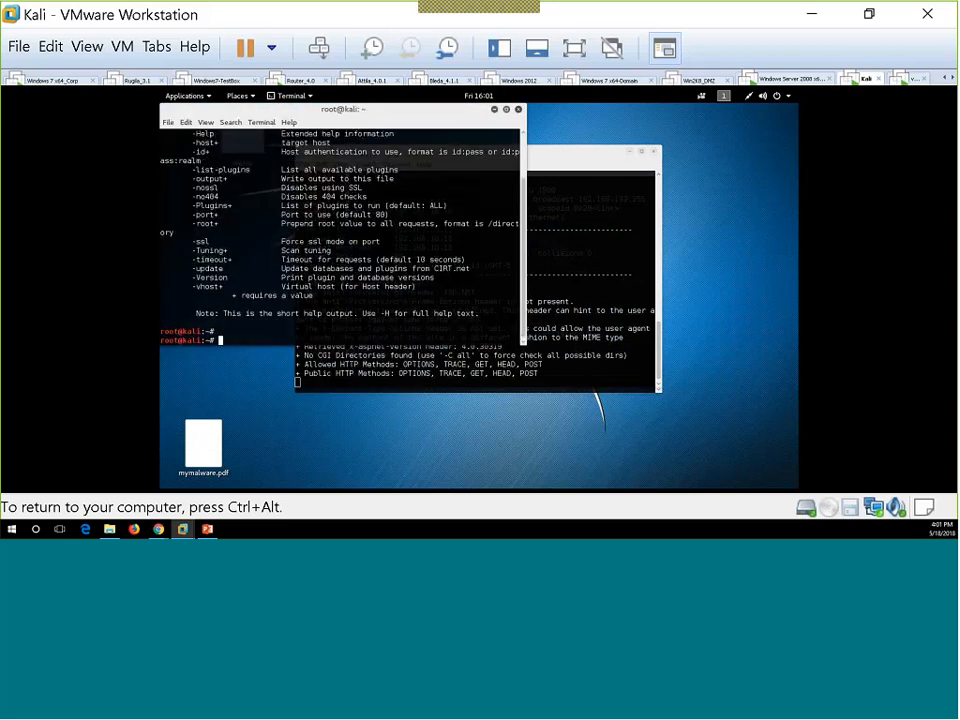
pyautogui.press('Return')
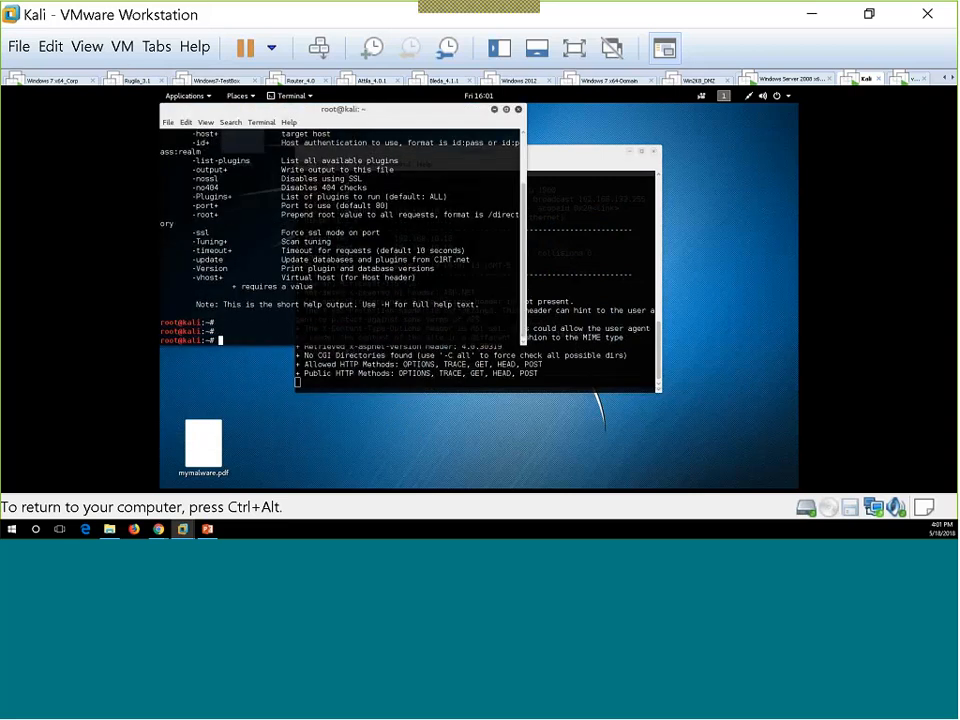
pyautogui.write('nikto -h 192.168.10.')
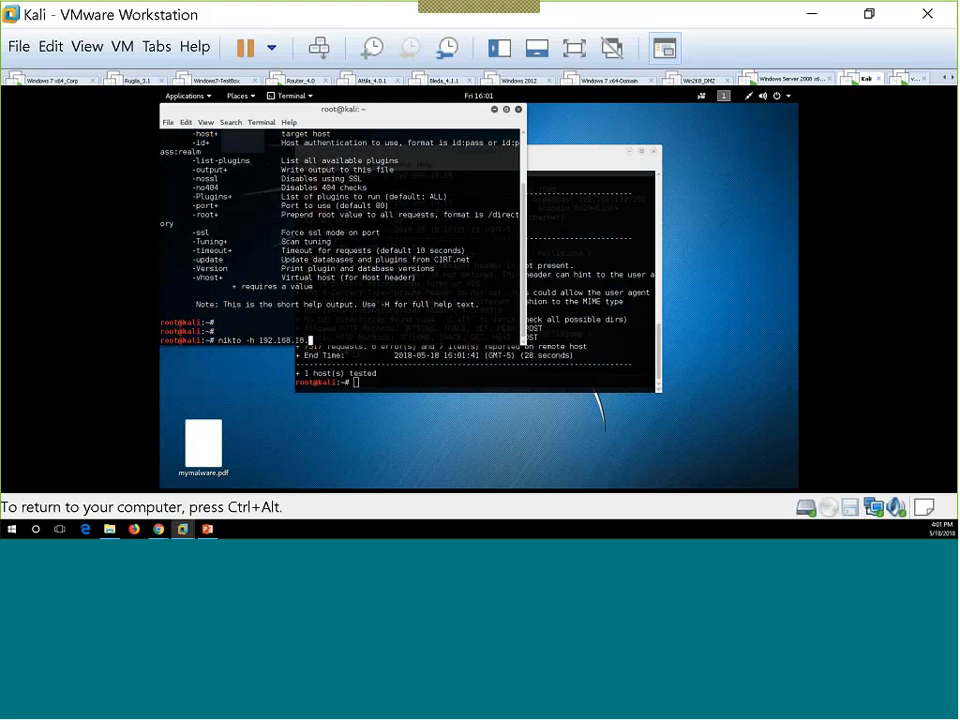
pyautogui.write('11')
pyautogui.press('Return')
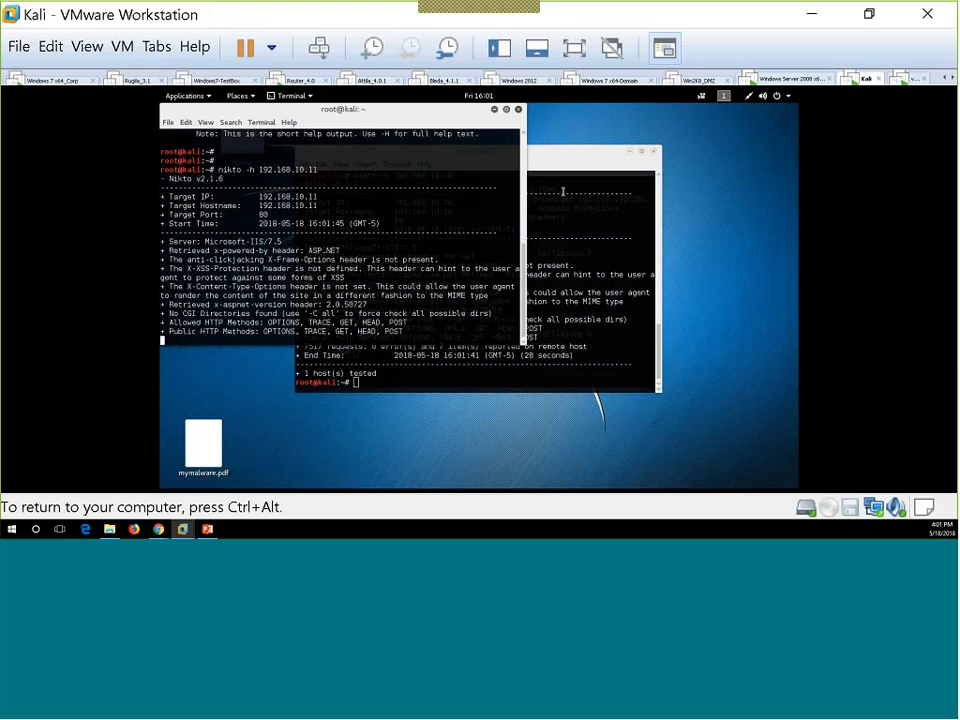
pyautogui.hotkey('ctrl', 'alt')
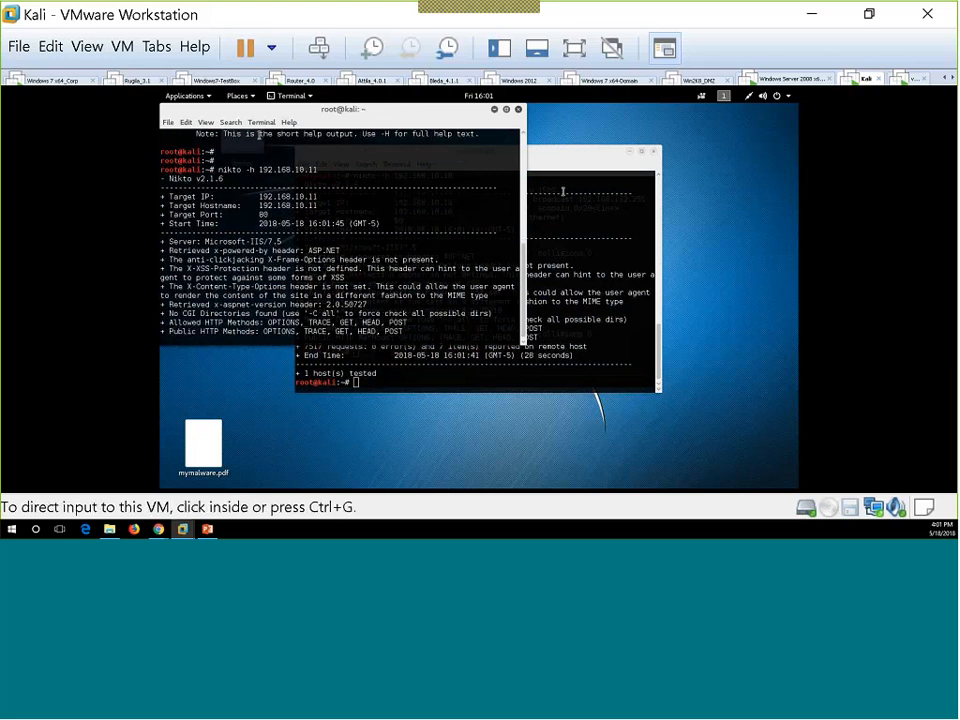
pyautogui.click(158, 529)
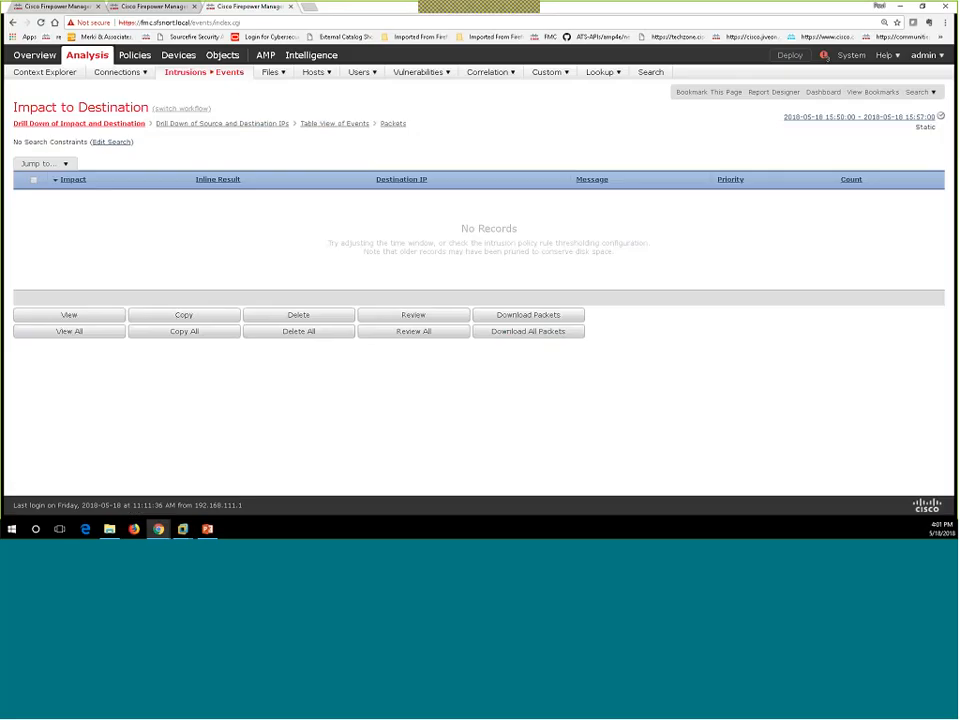
pyautogui.moveTo(418, 72)
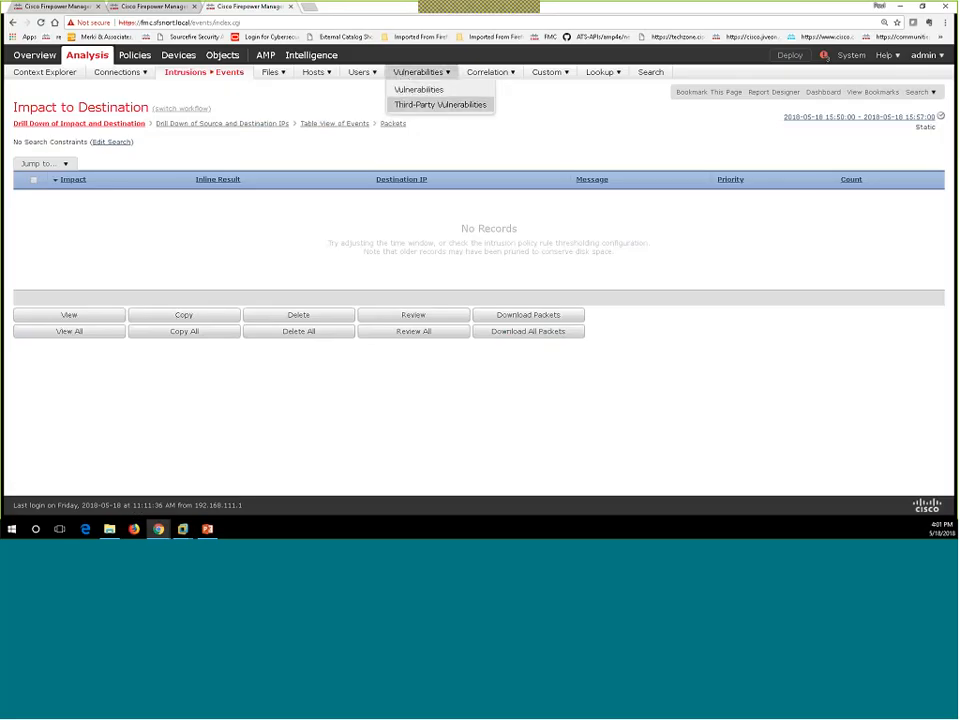
pyautogui.click(440, 104)
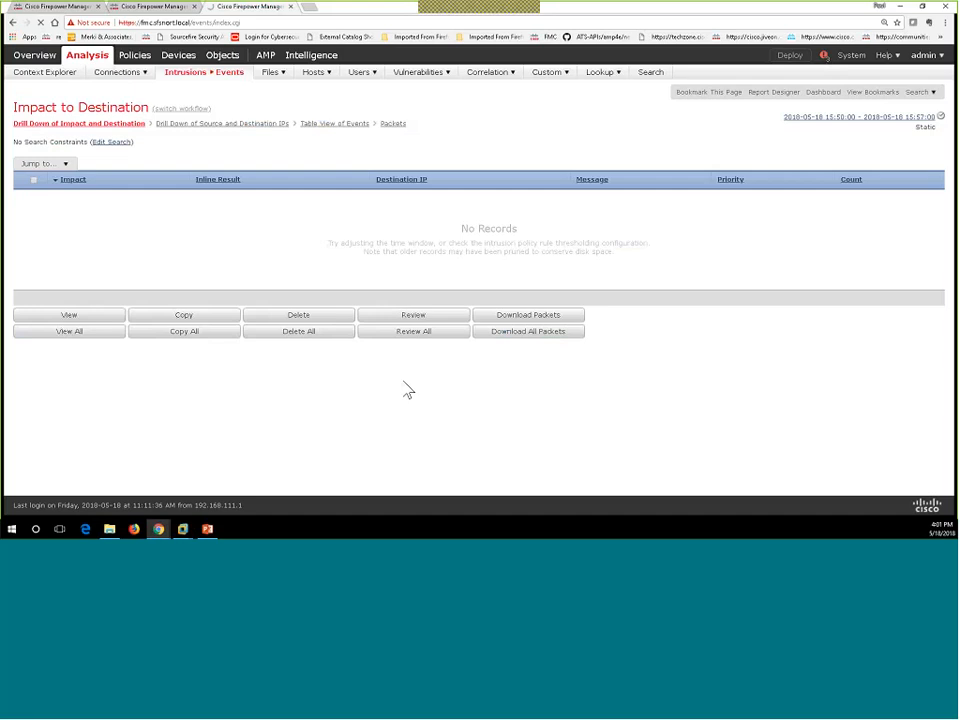
pyautogui.rightClick(464, 126)
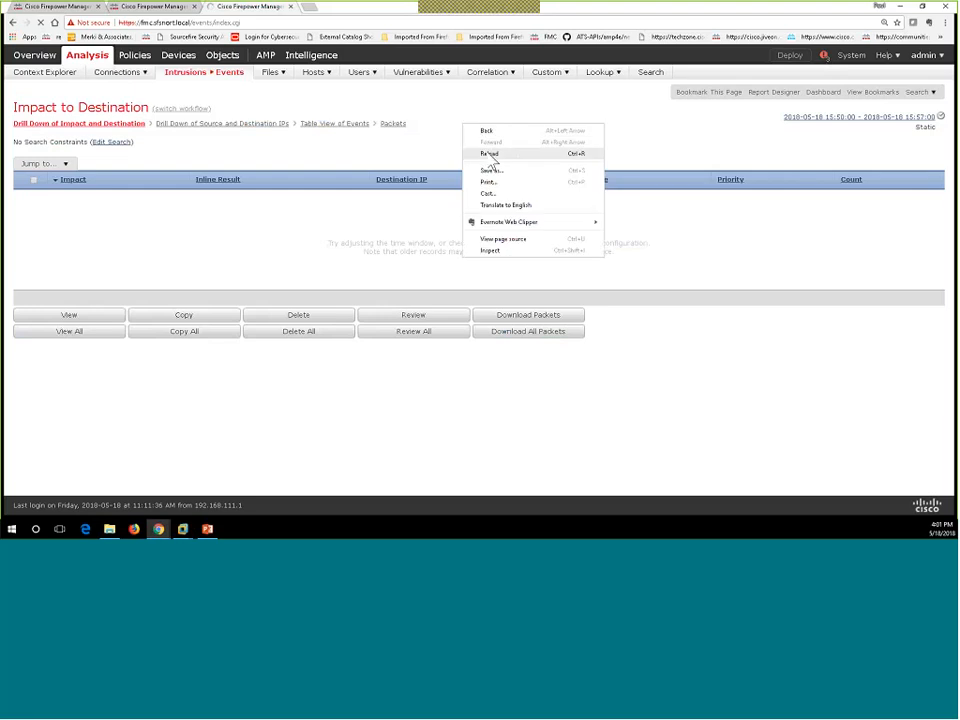
pyautogui.click(490, 155)
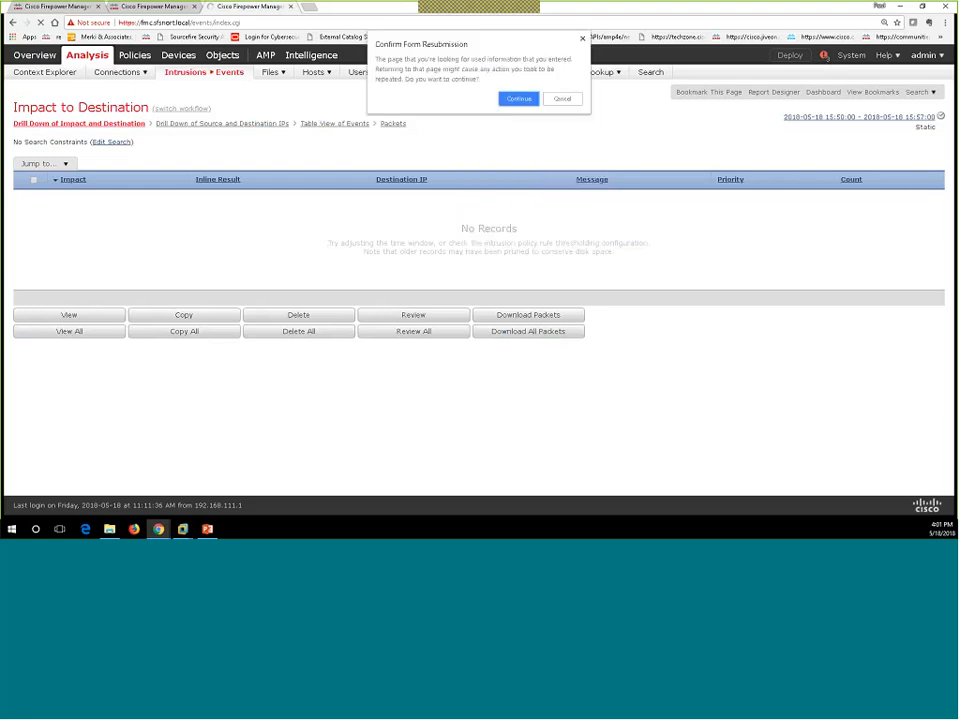
pyautogui.click(520, 99)
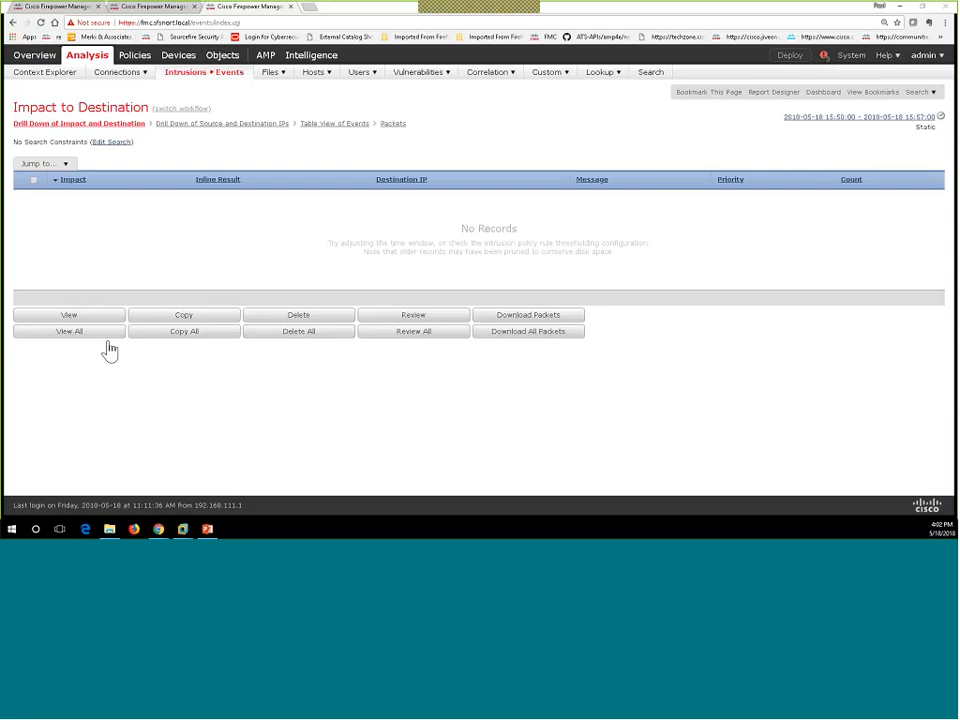
pyautogui.click(182, 529)
pyautogui.click(504, 385)
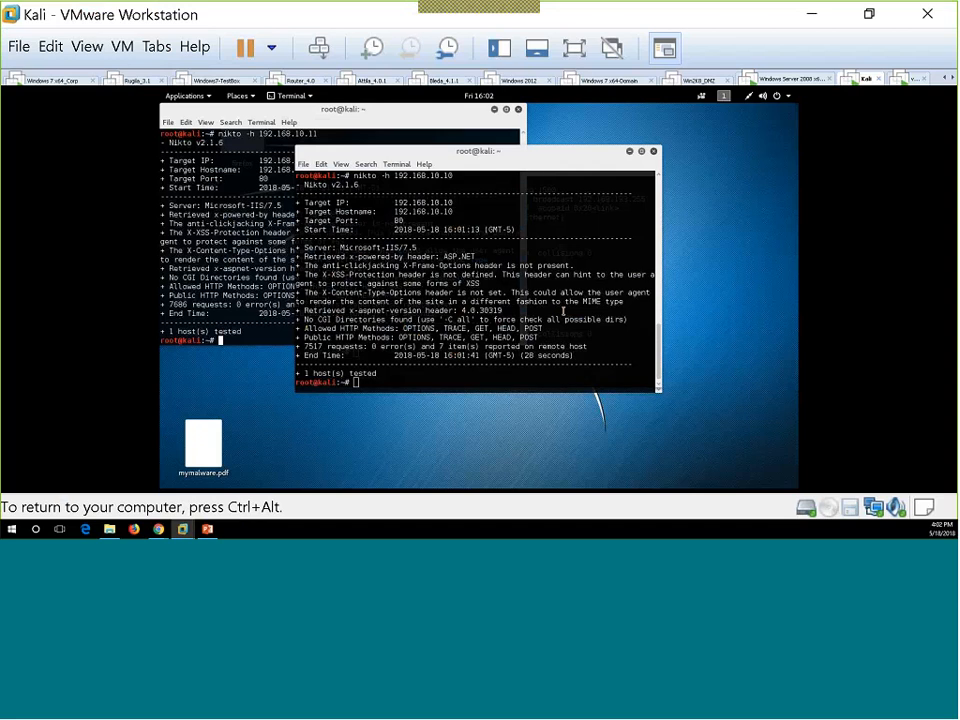
pyautogui.hotkey('ctrl', 'alt')
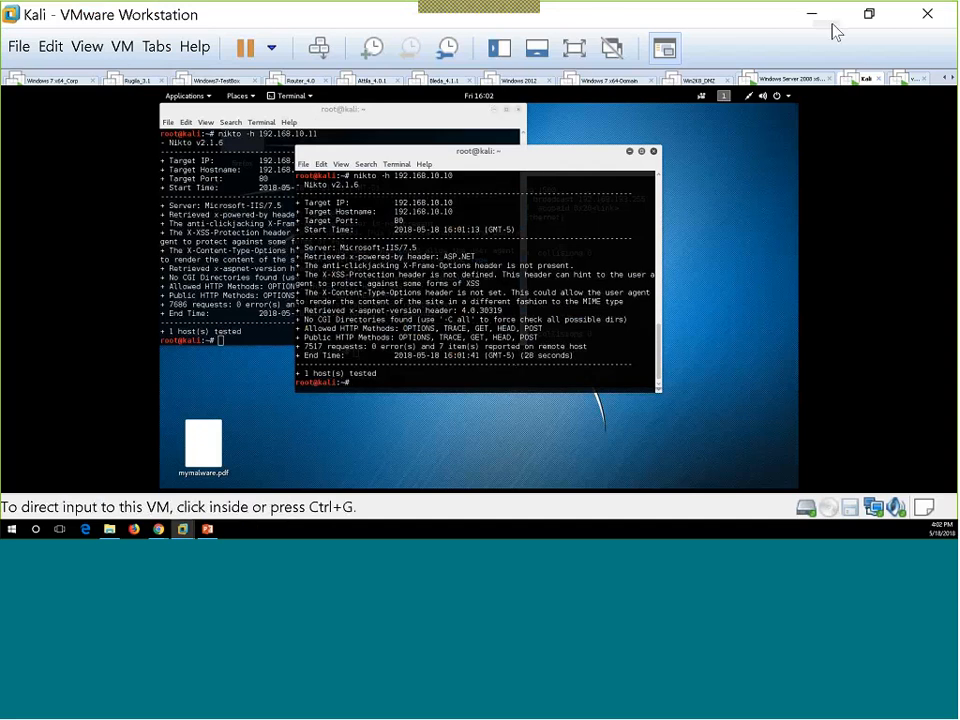
pyautogui.click(816, 18)
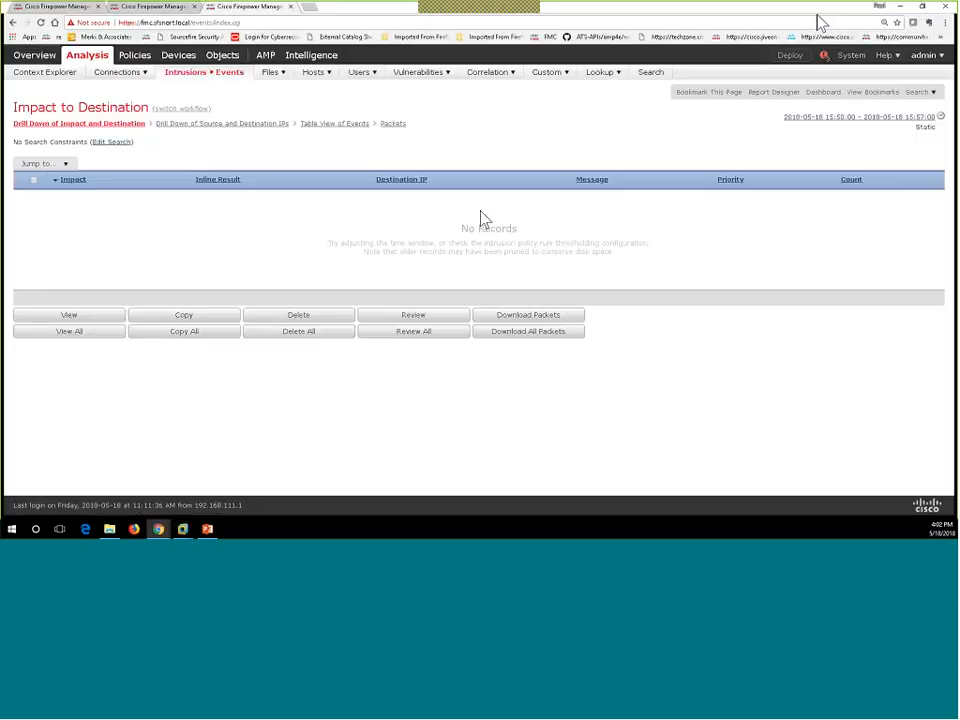
# Step: Set the events End Time to 16:03 (hour 16, minute 03) and apply it
pyautogui.click(888, 117)
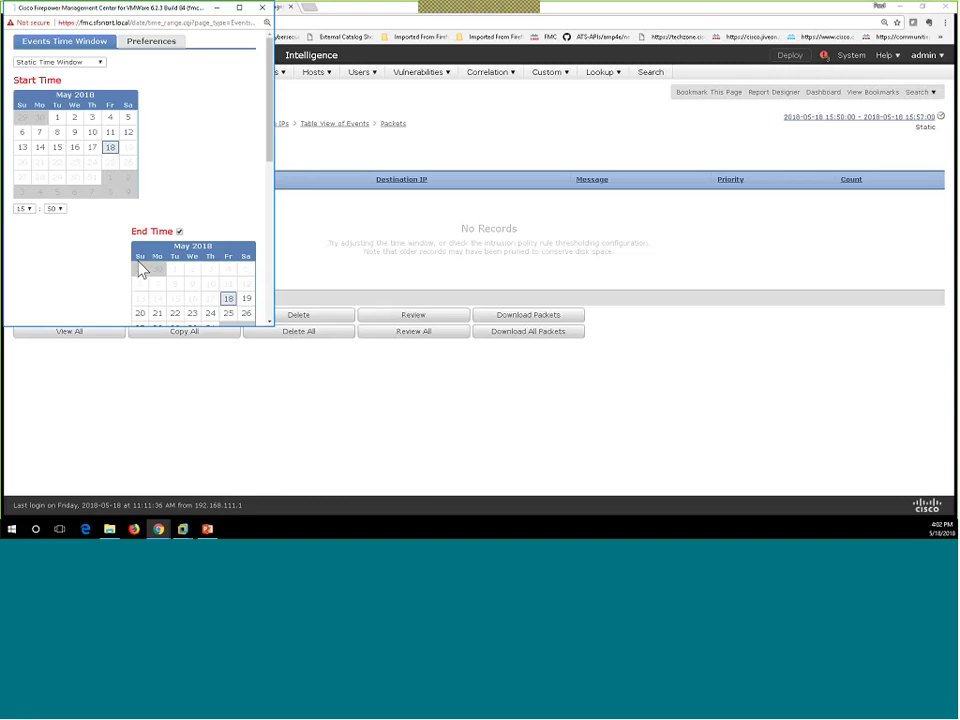
pyautogui.scroll(-4, 174, 231)
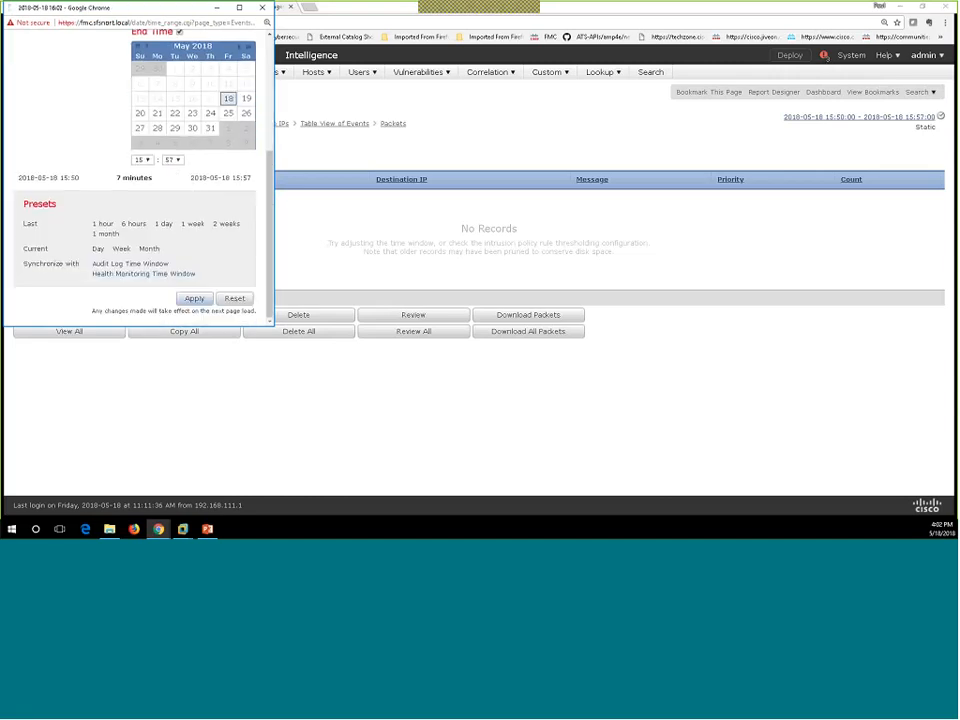
pyautogui.click(176, 160)
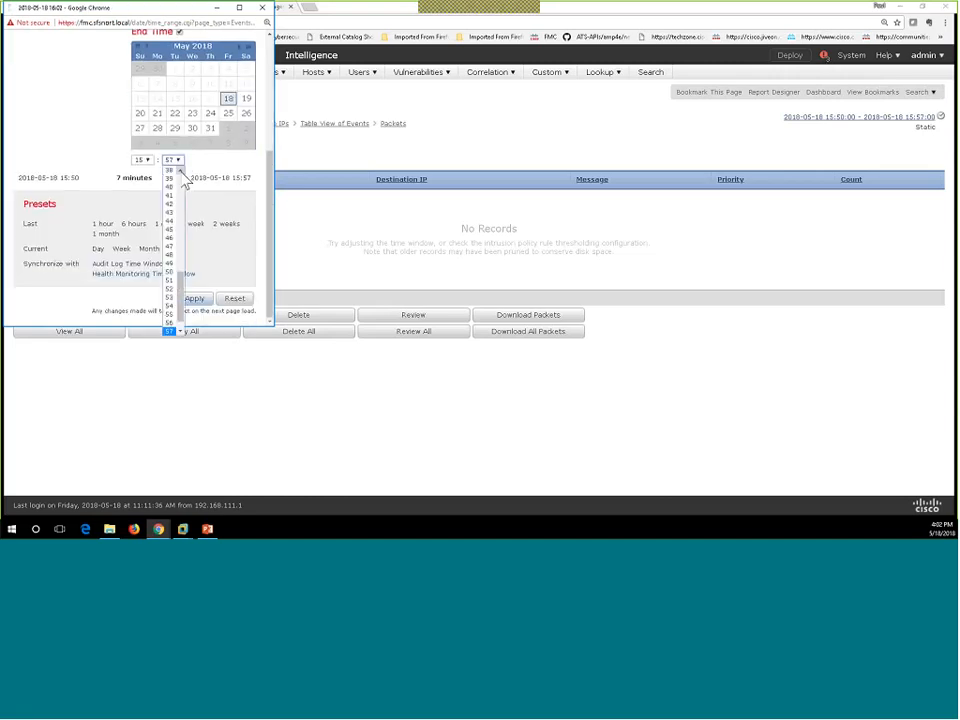
pyautogui.scroll(3, 184, 180)
pyautogui.scroll(2, 185, 183)
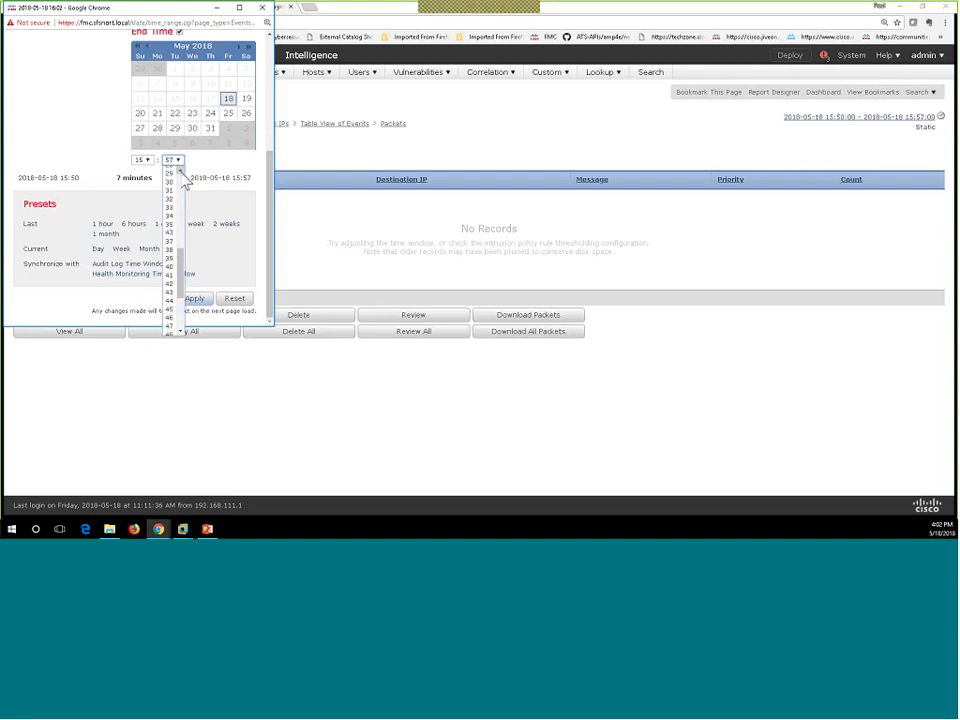
pyautogui.scroll(3, 184, 181)
pyautogui.scroll(4, 180, 192)
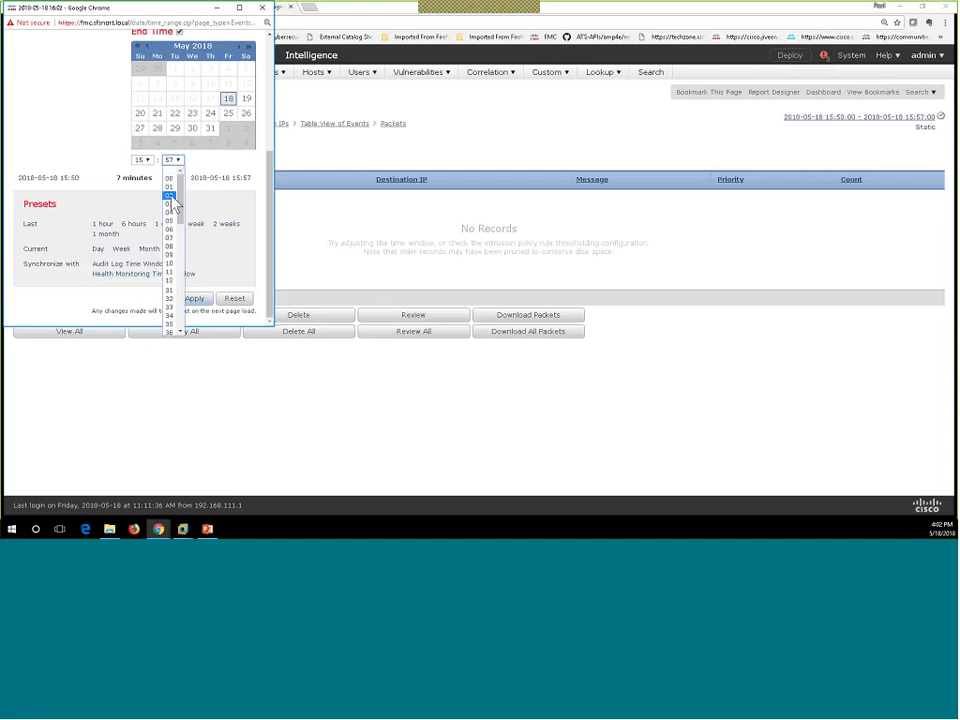
pyautogui.click(170, 205)
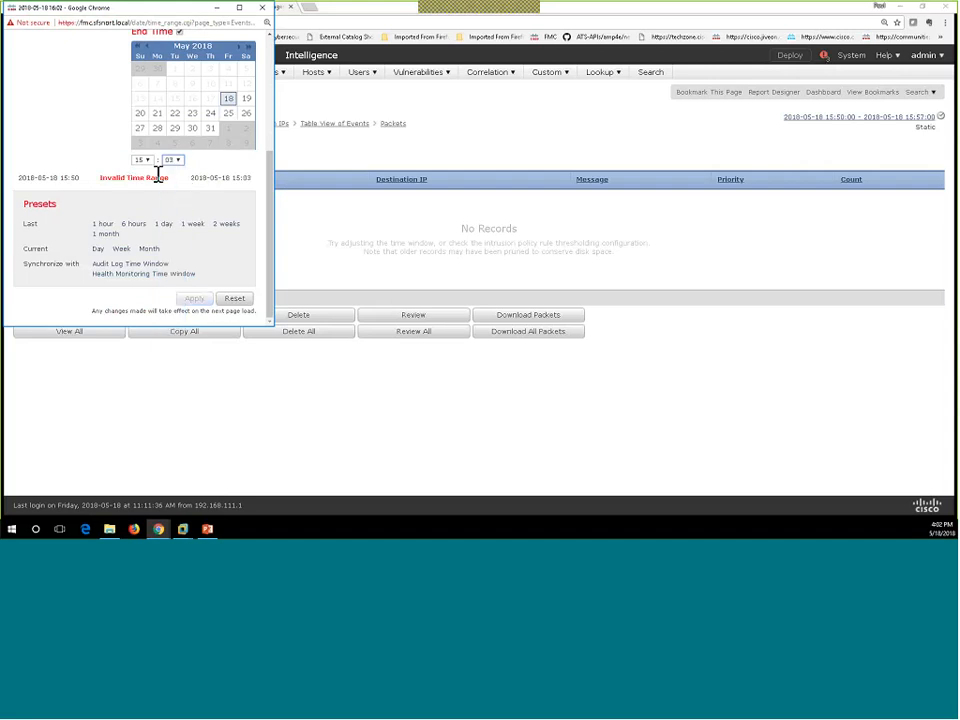
pyautogui.click(142, 160)
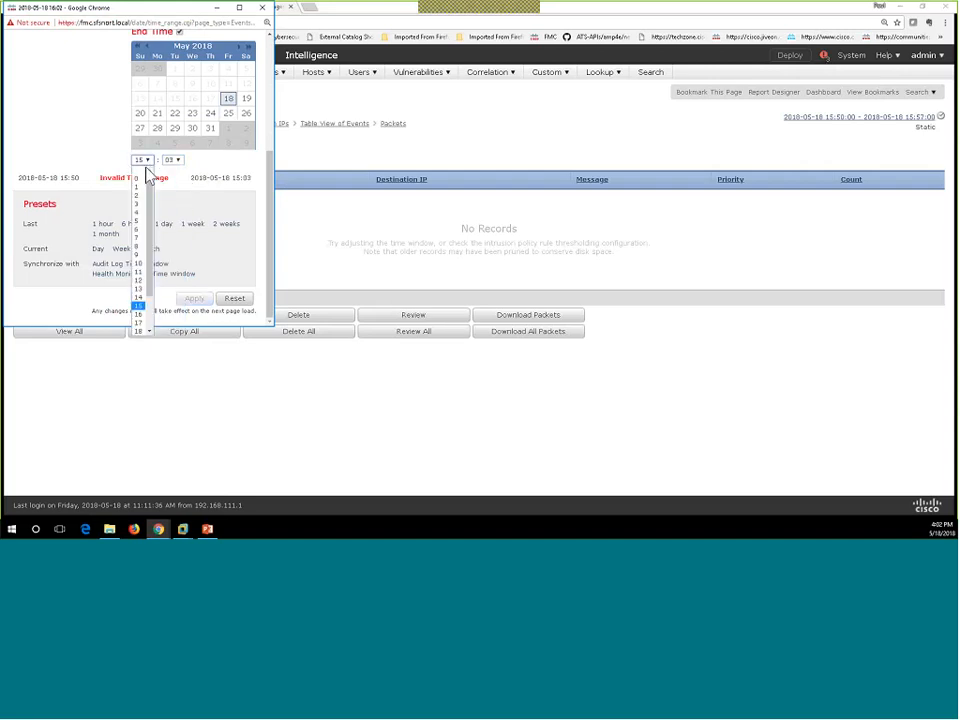
pyautogui.click(139, 314)
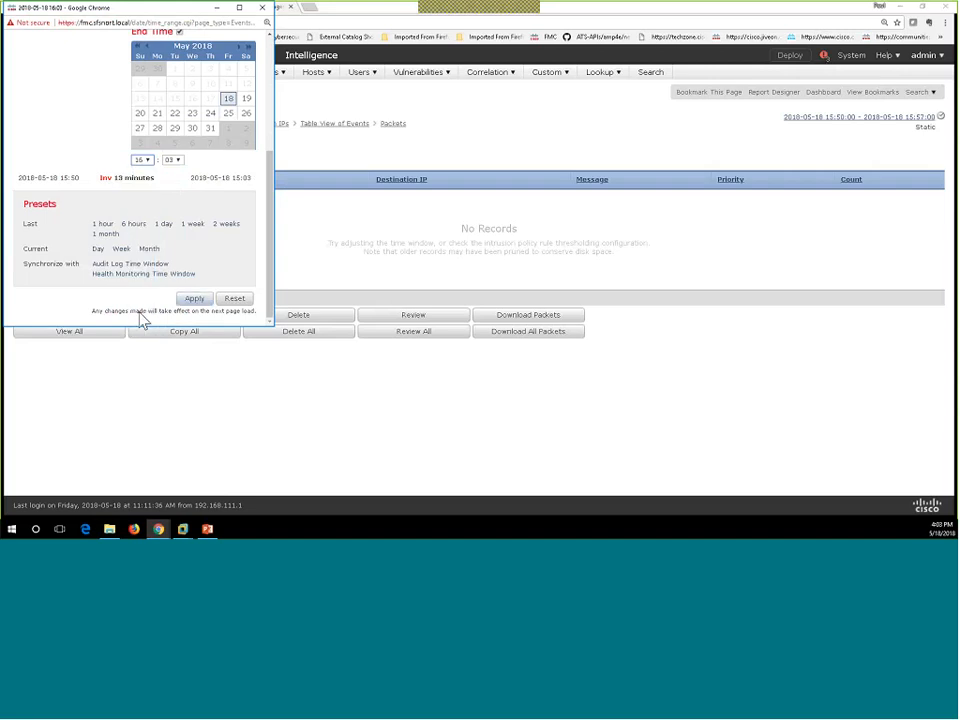
pyautogui.click(199, 300)
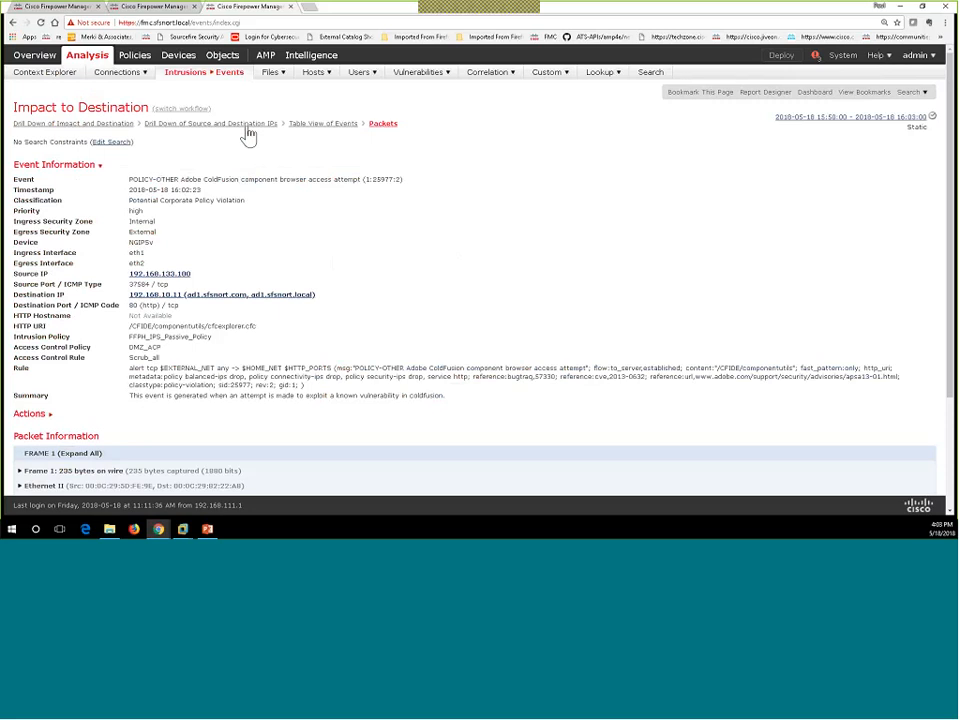
# Step: Go to Analysis > Intrusions > Events and bring up the time-range popup
pyautogui.moveTo(178, 55)
pyautogui.moveTo(199, 80)
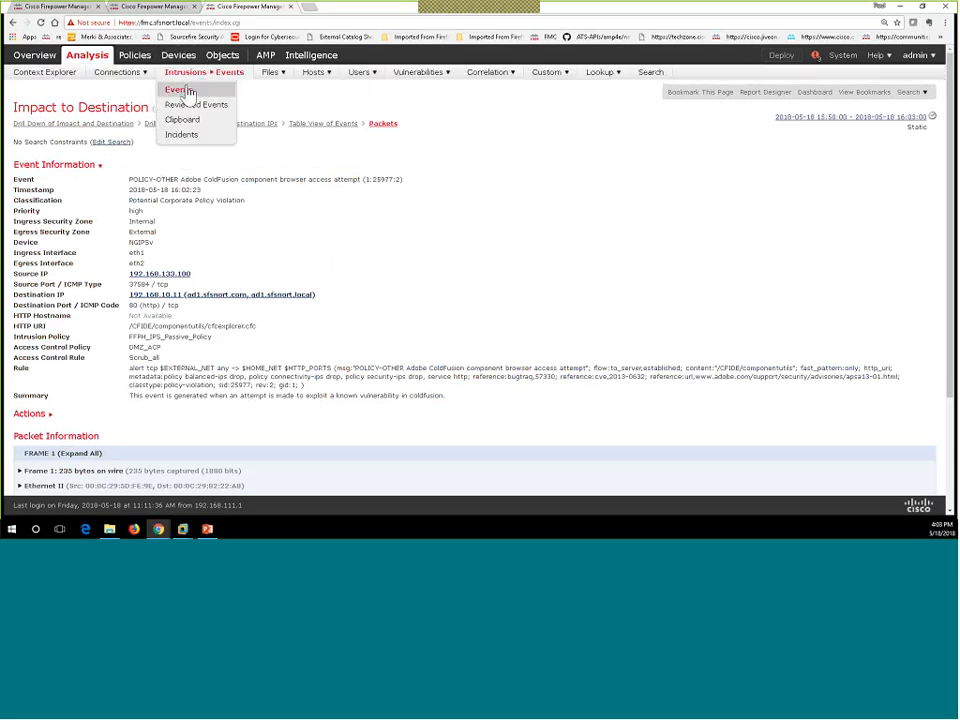
pyautogui.click(186, 93)
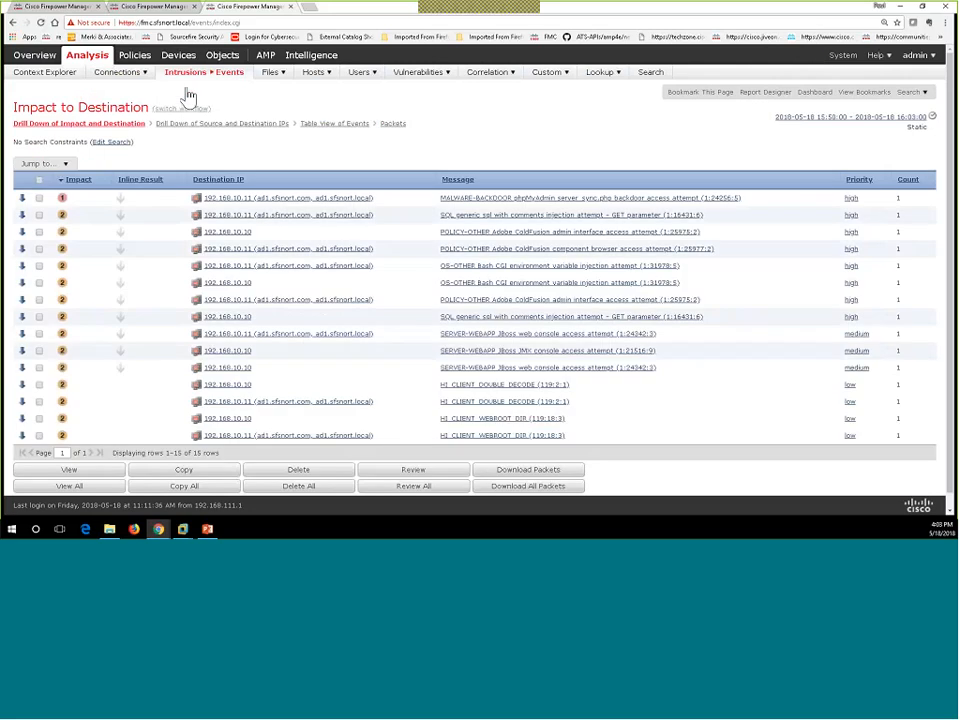
pyautogui.click(845, 118)
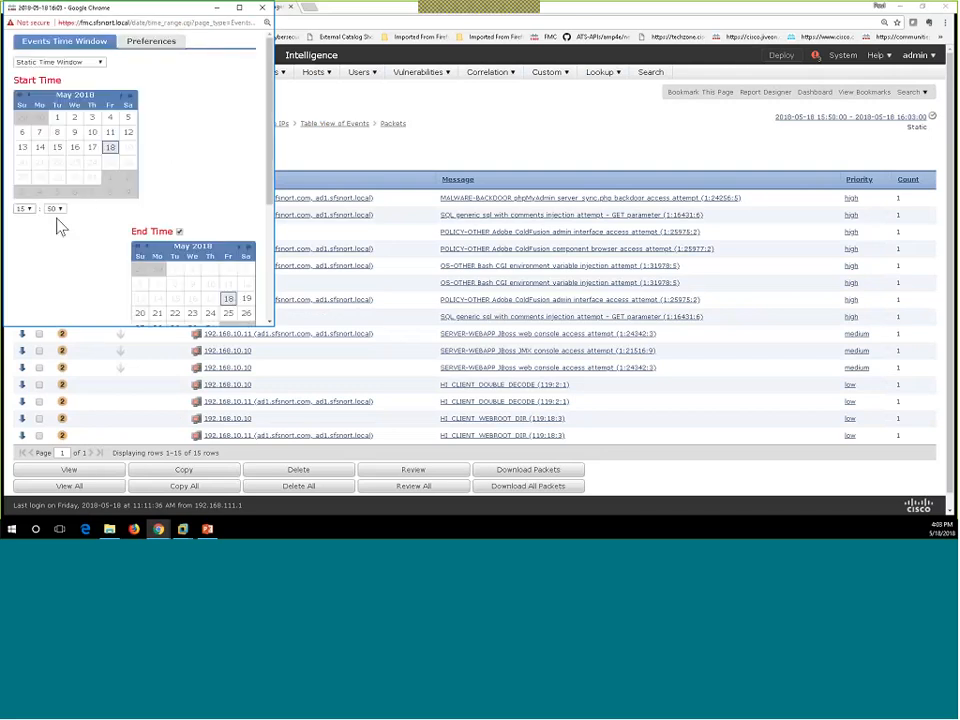
# Step: Review the end time, then close the time-range popup without changes
pyautogui.scroll(-4, 82, 229)
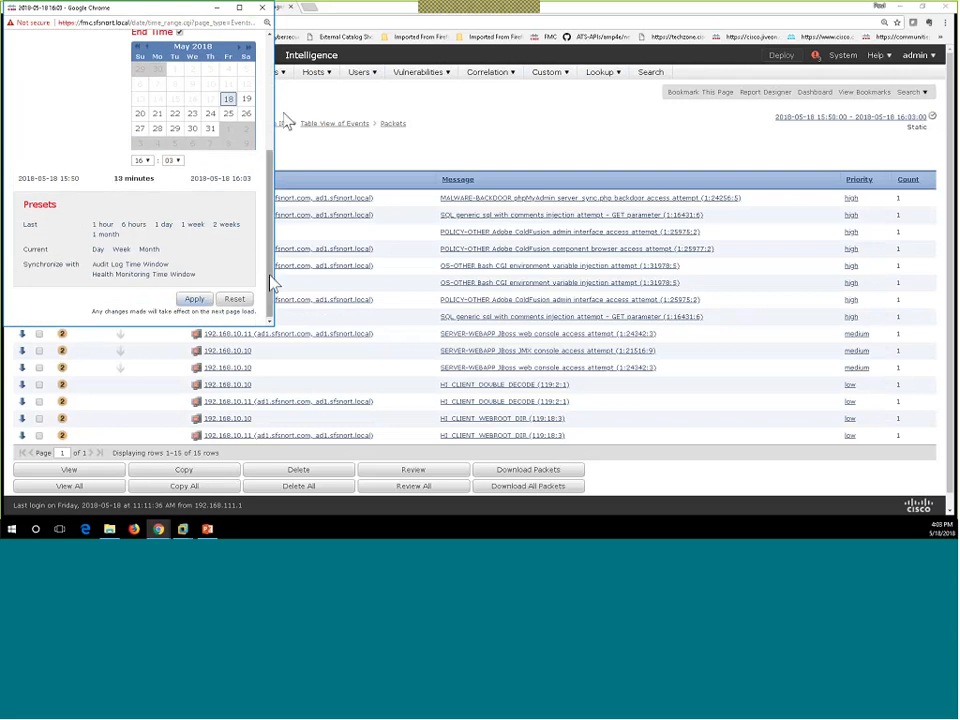
pyautogui.click(262, 7)
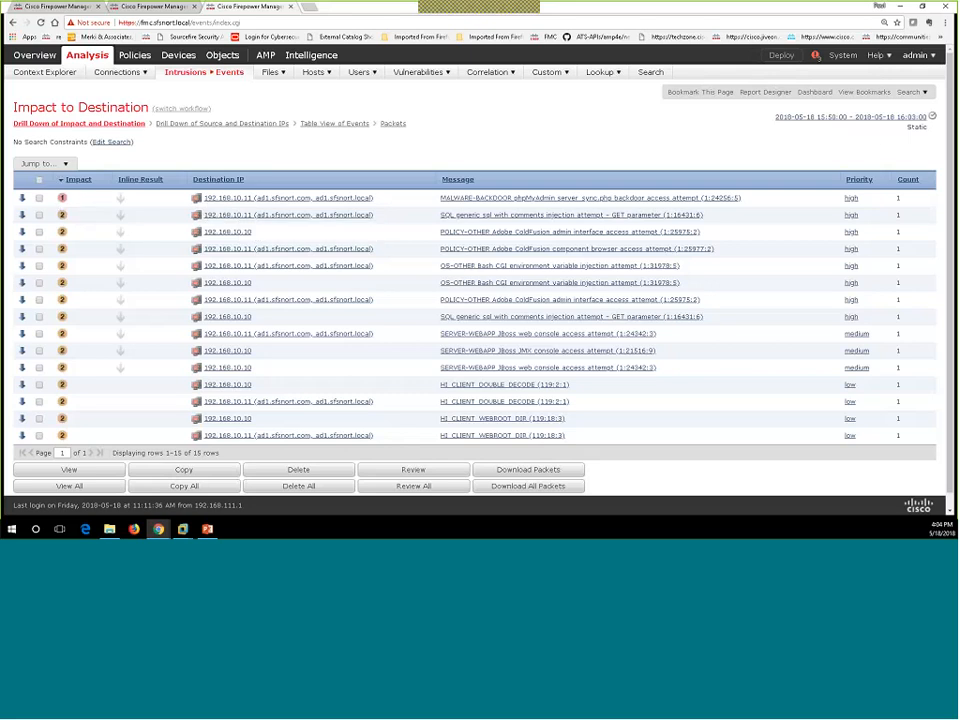
# Step: Switch the events to a Sliding Time Window with the 1-hour preset, apply, and close
pyautogui.click(876, 120)
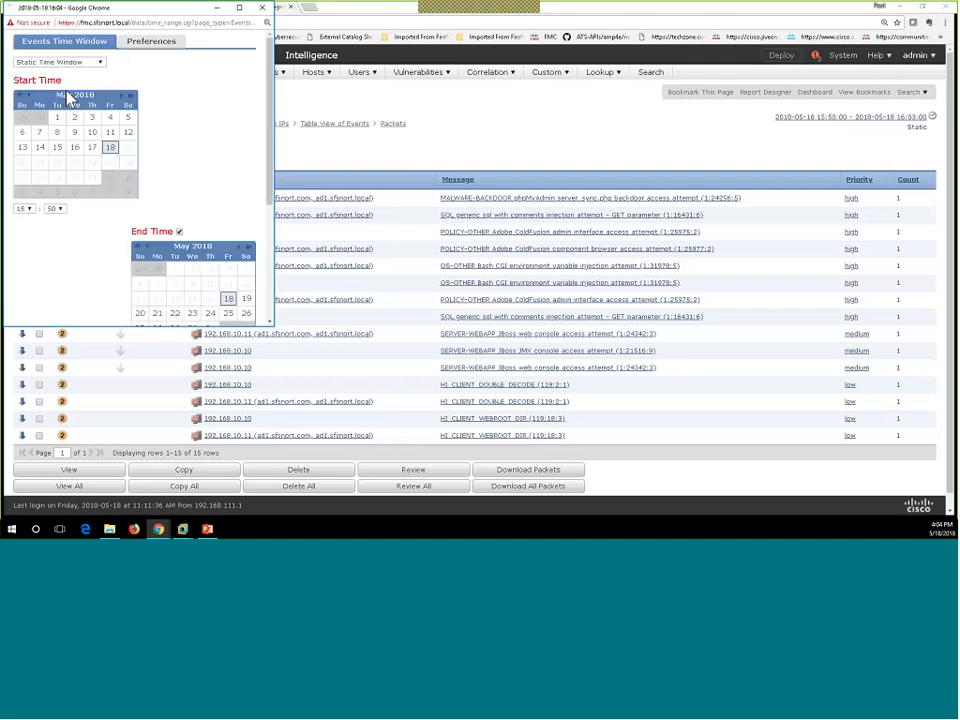
pyautogui.click(47, 62)
pyautogui.click(48, 89)
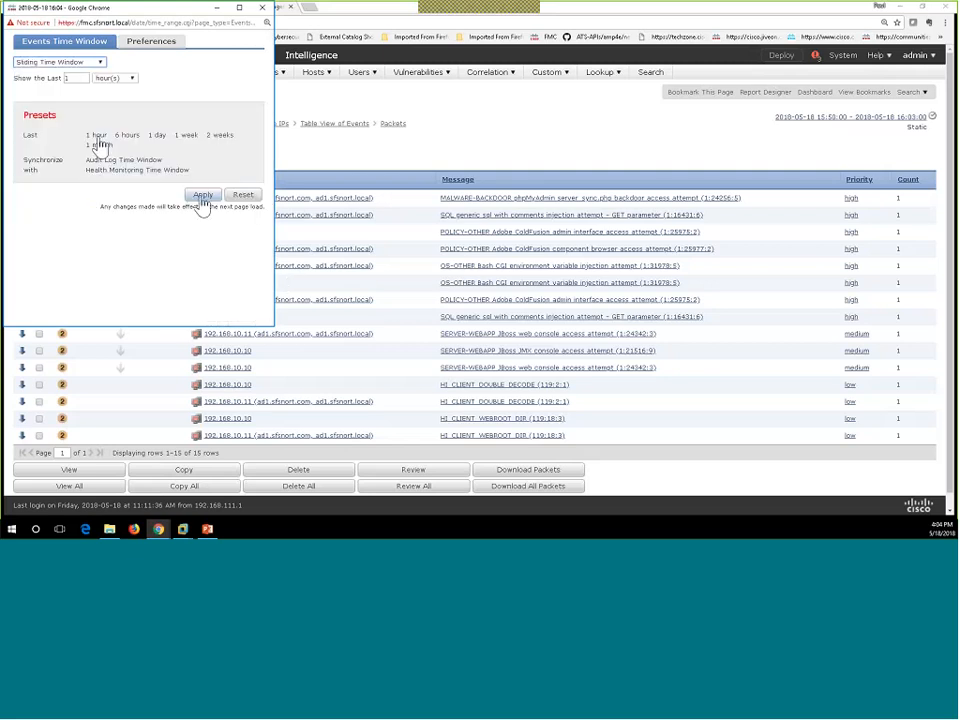
pyautogui.click(201, 199)
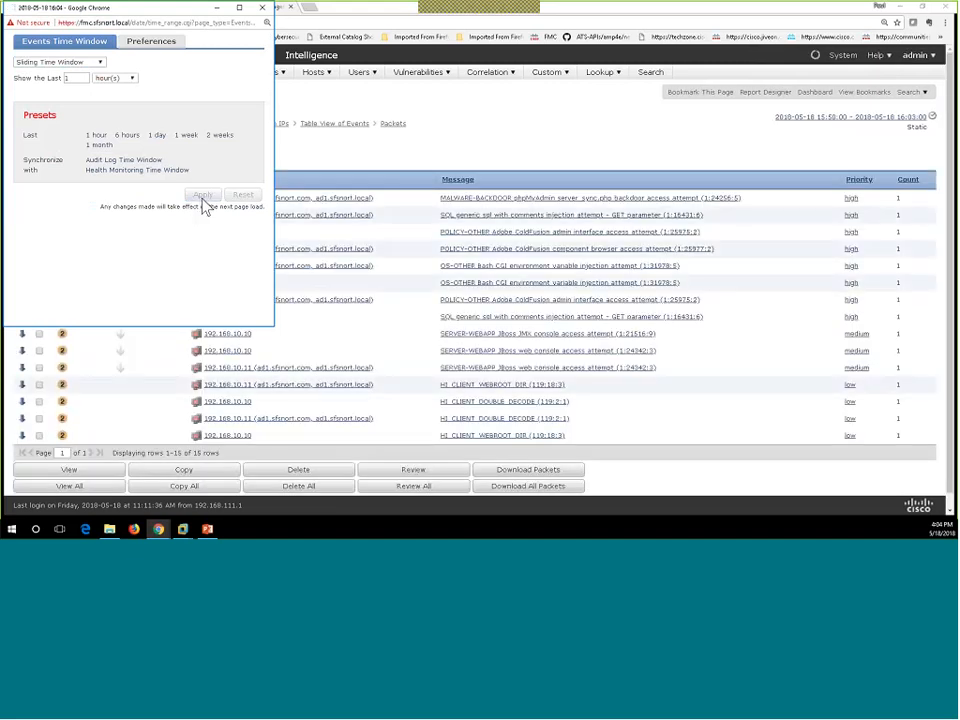
pyautogui.click(486, 157)
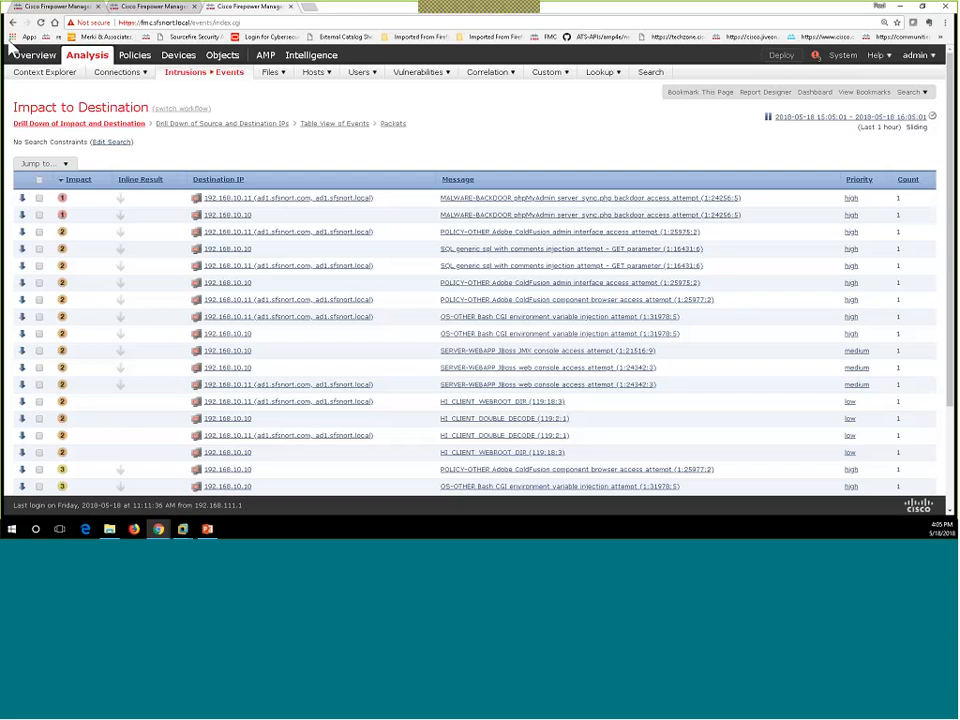
# Step: Reload the last-hour intrusion events page and start the PowerPoint slideshow full screen
pyautogui.hotkey('alt', 'Tab')
pyautogui.press('F5')
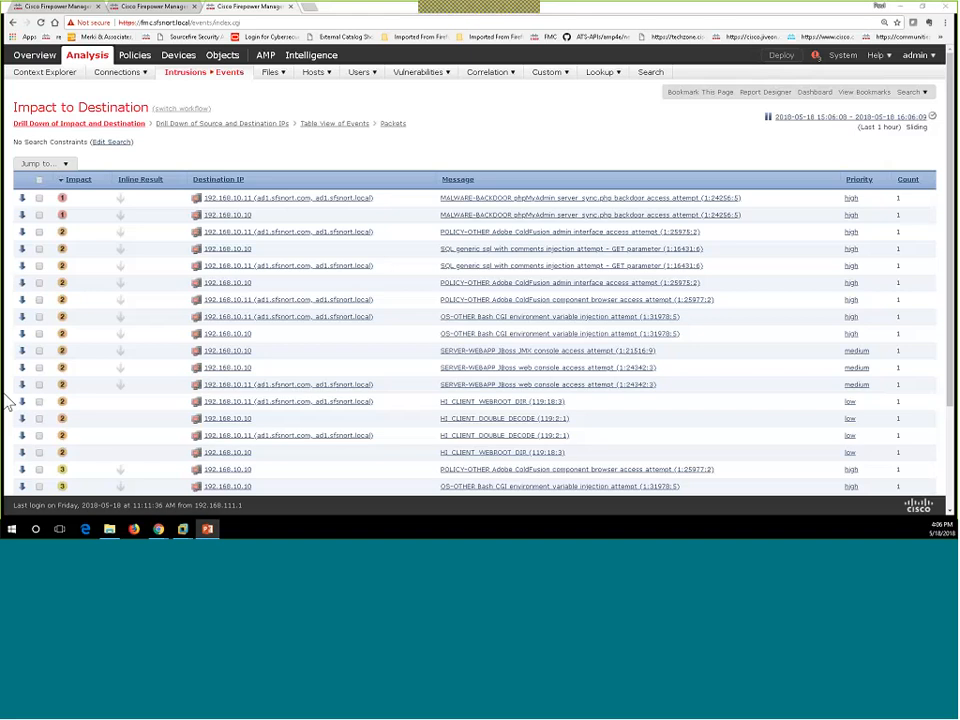
pyautogui.hotkey('shift', 'F5')
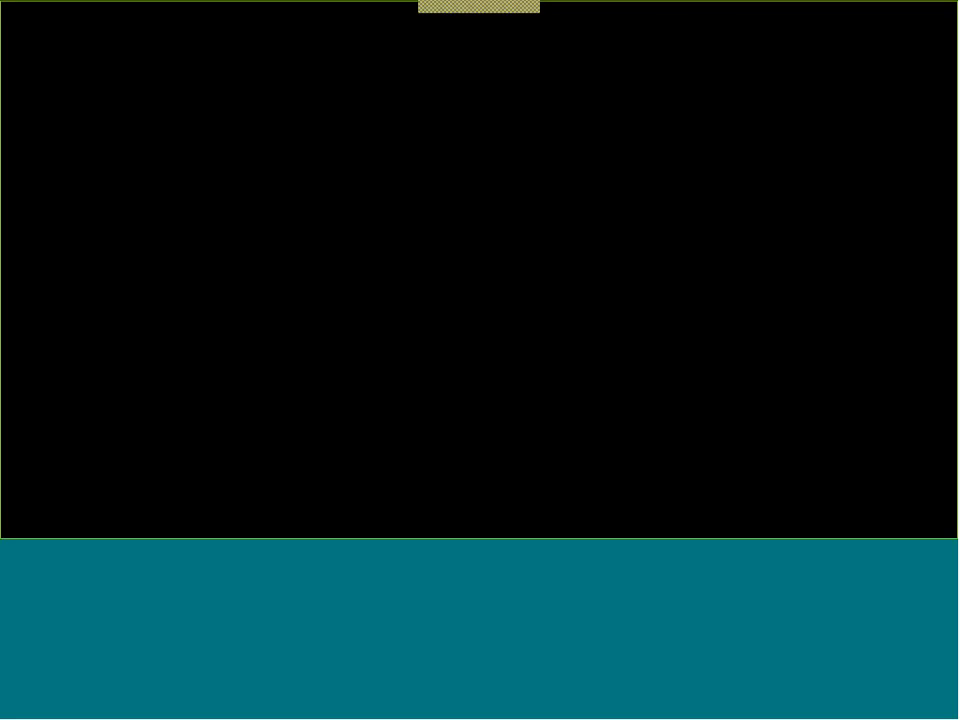